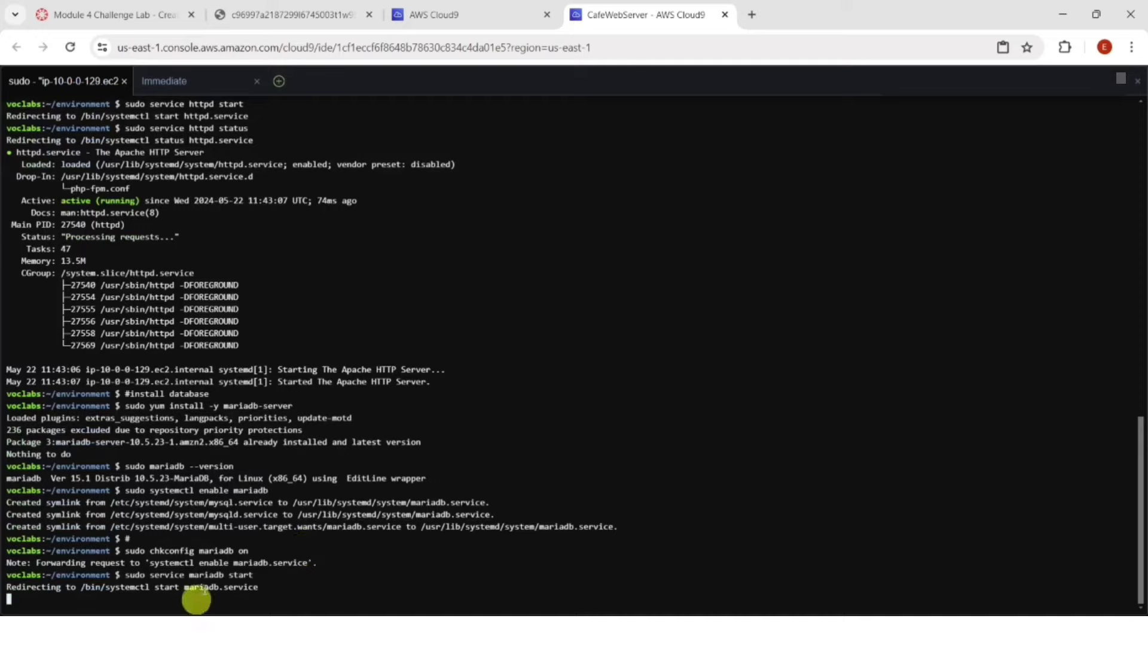
# - Check the status of the MariaDB service in the terminal with "sudo service mariadb status"
pyautogui.write('sudo service mariadb status')
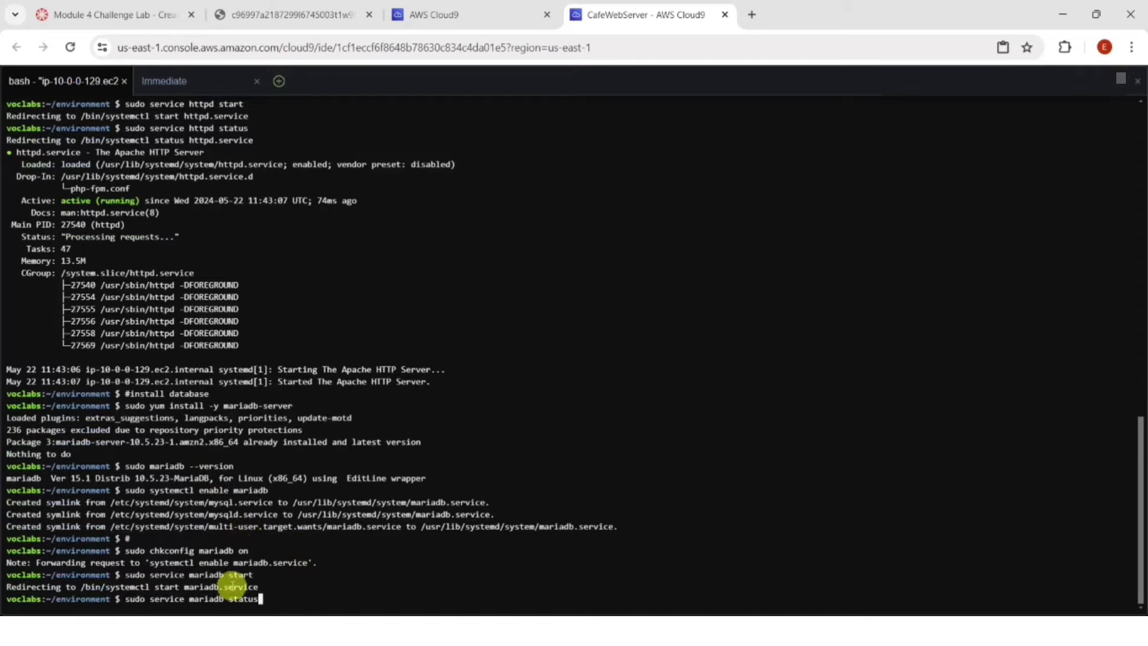
pyautogui.press('Return')
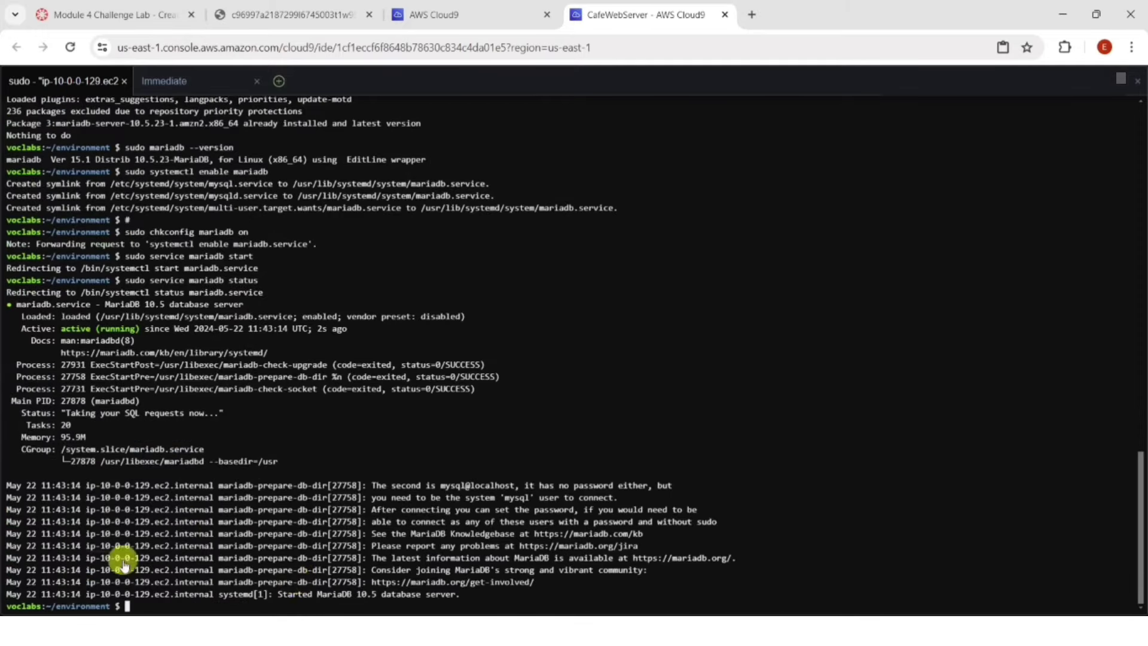
# - Copy the two step 13 commands from the lab instructions and run them in the Cloud9 terminal to symlink /var/www/ and give ec2-user ownership of /var/www/html
pyautogui.click(157, 26)
pyautogui.scroll(-5, 456, 472)
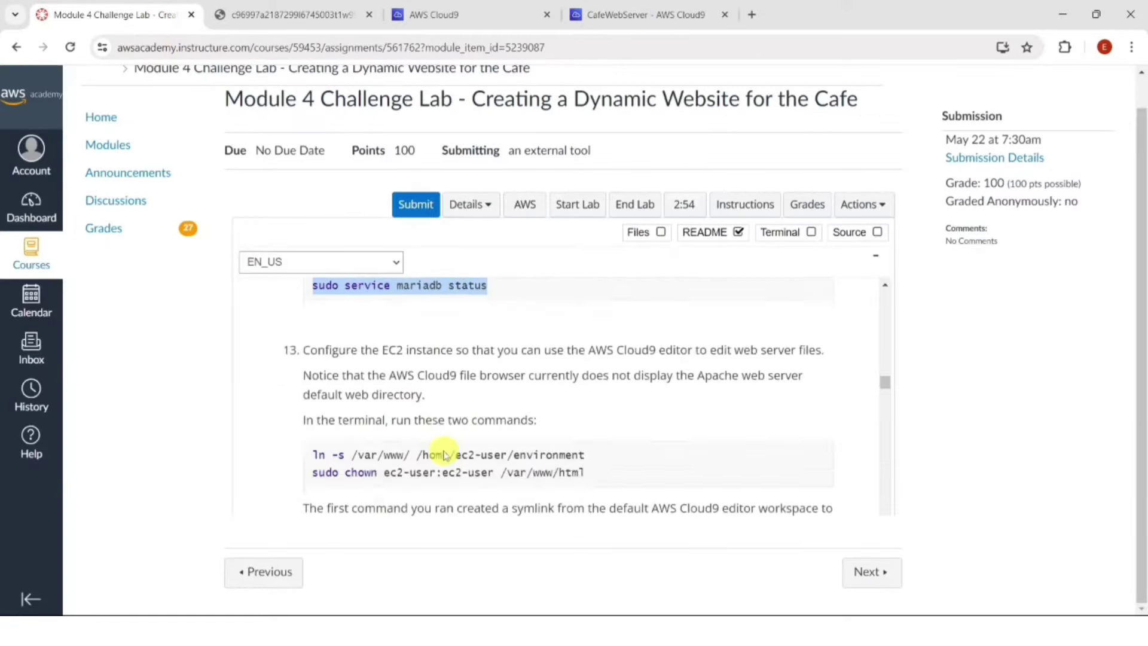
pyautogui.moveTo(306, 342); pyautogui.dragTo(617, 361)
pyautogui.hotkey('ctrl', 'c')
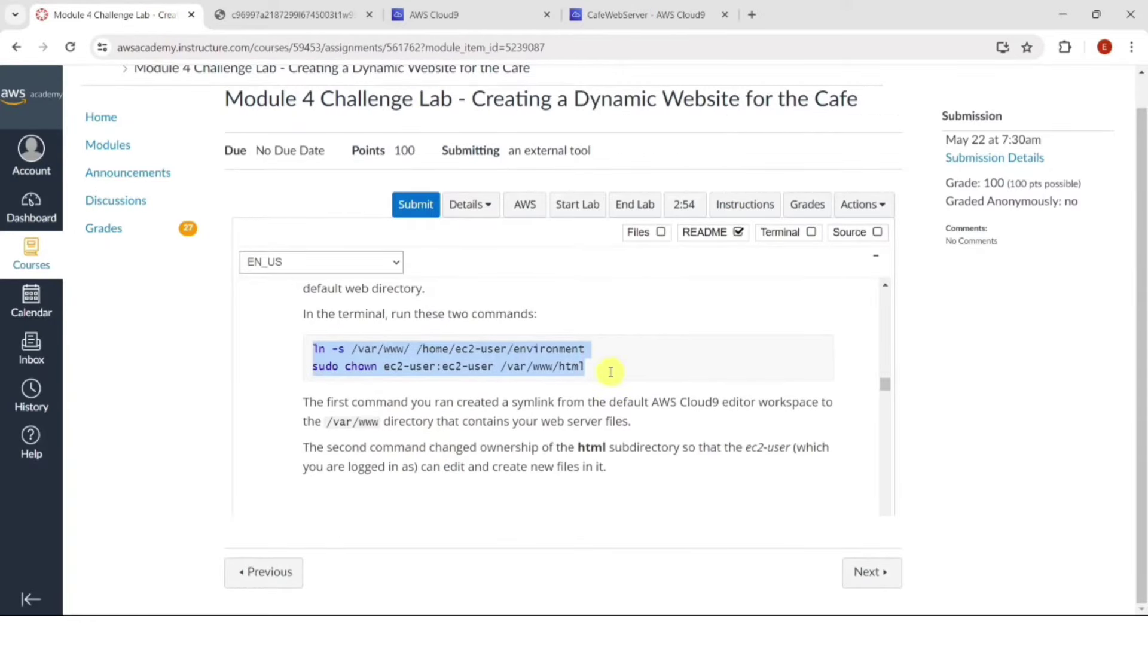
pyautogui.click(646, 14)
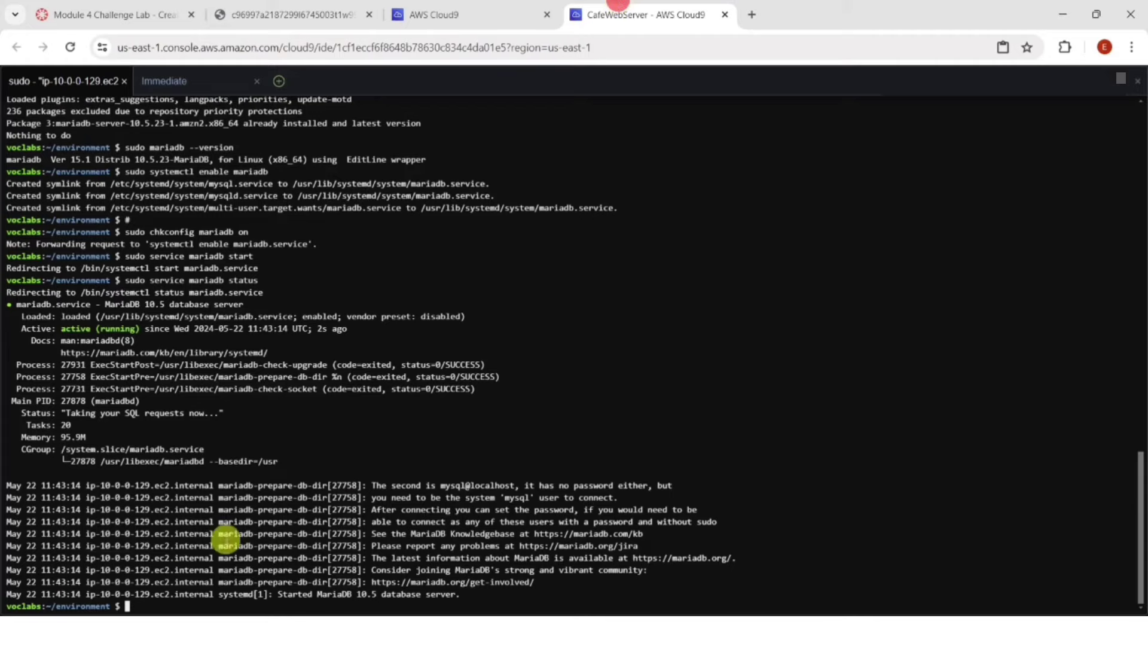
pyautogui.rightClick(132, 601)
pyautogui.click(161, 508)
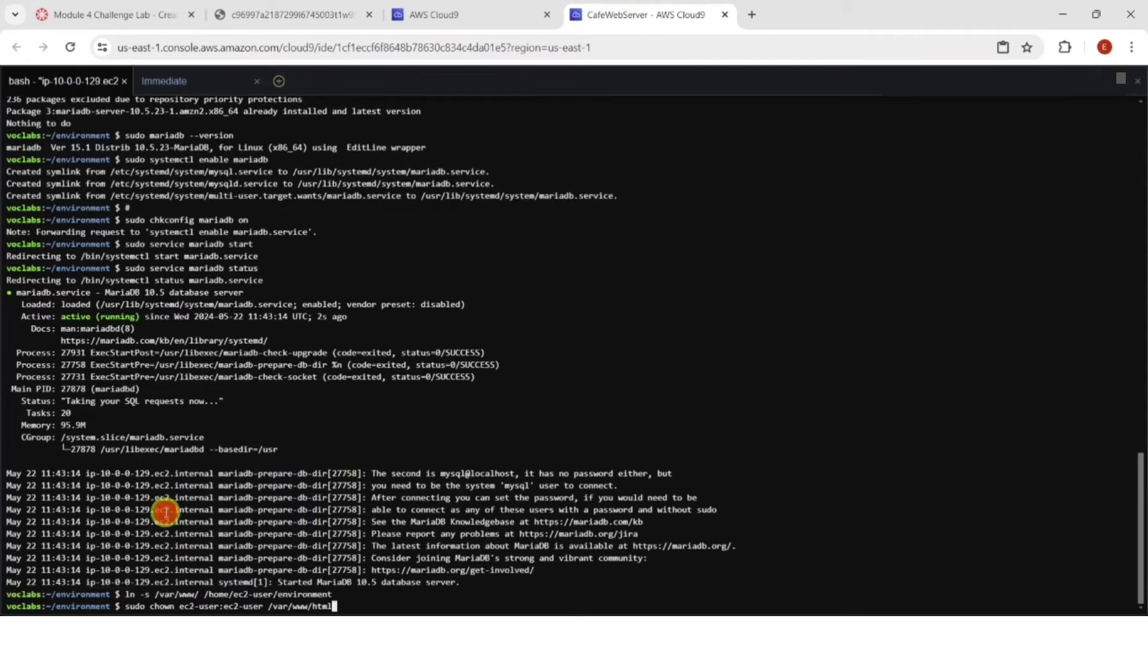
pyautogui.press('Return')
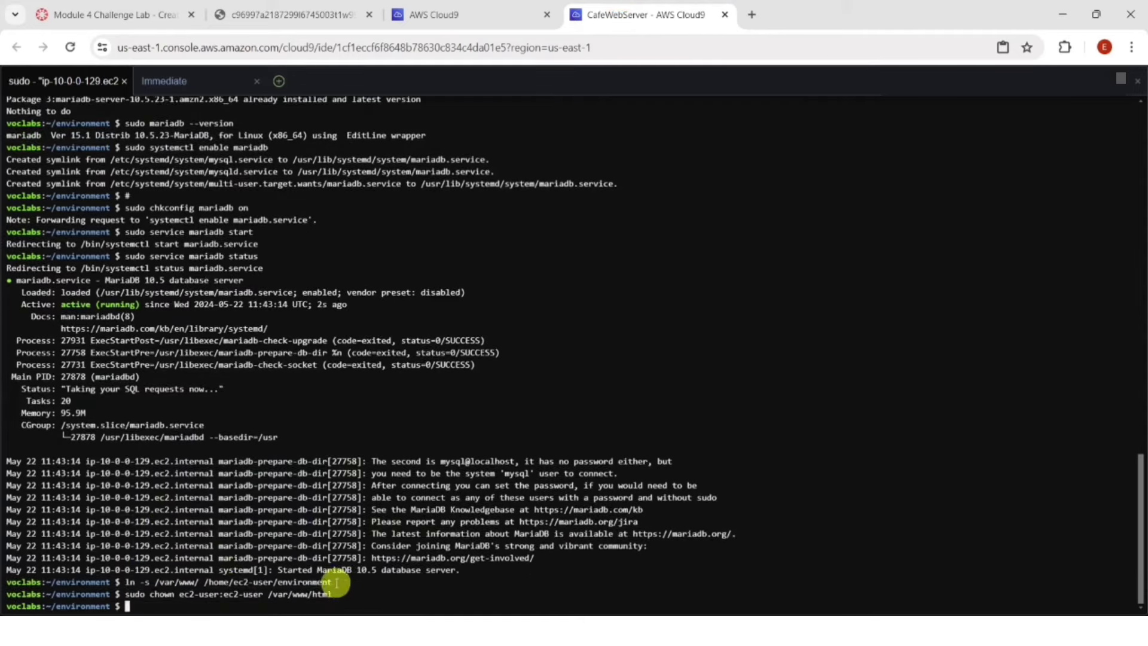
# - Read step 14 of the lab instructions on the test webpage and restore the maximized Cloud9 terminal to its normal size
pyautogui.click(129, 13)
pyautogui.scroll(-3, 469, 392)
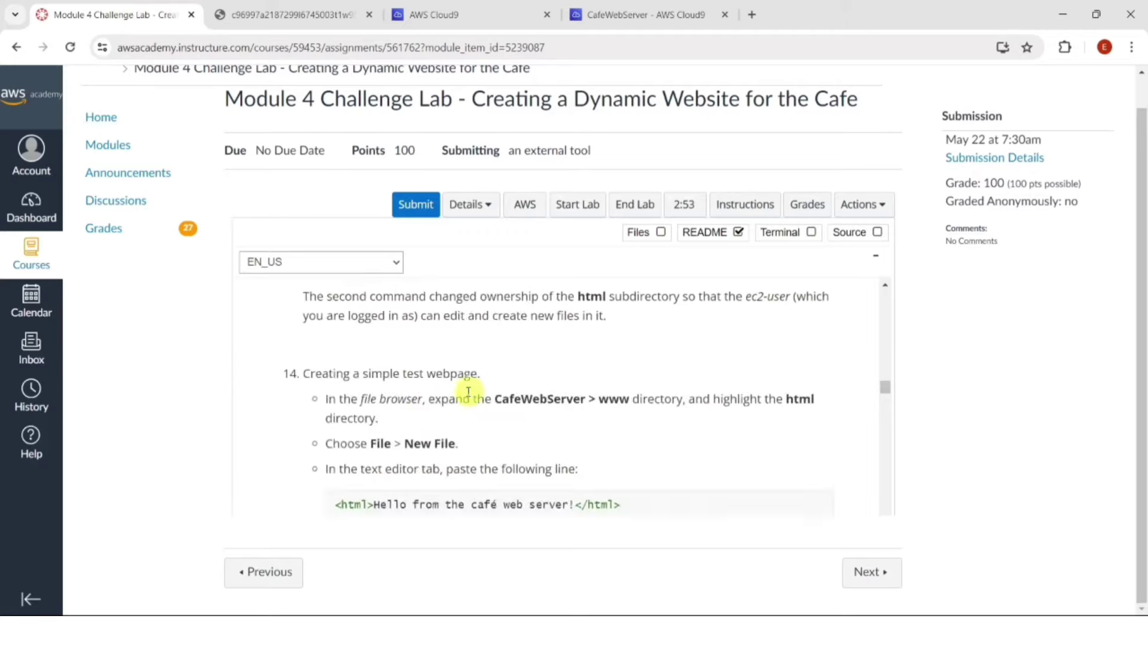
pyautogui.scroll(-1, 454, 417)
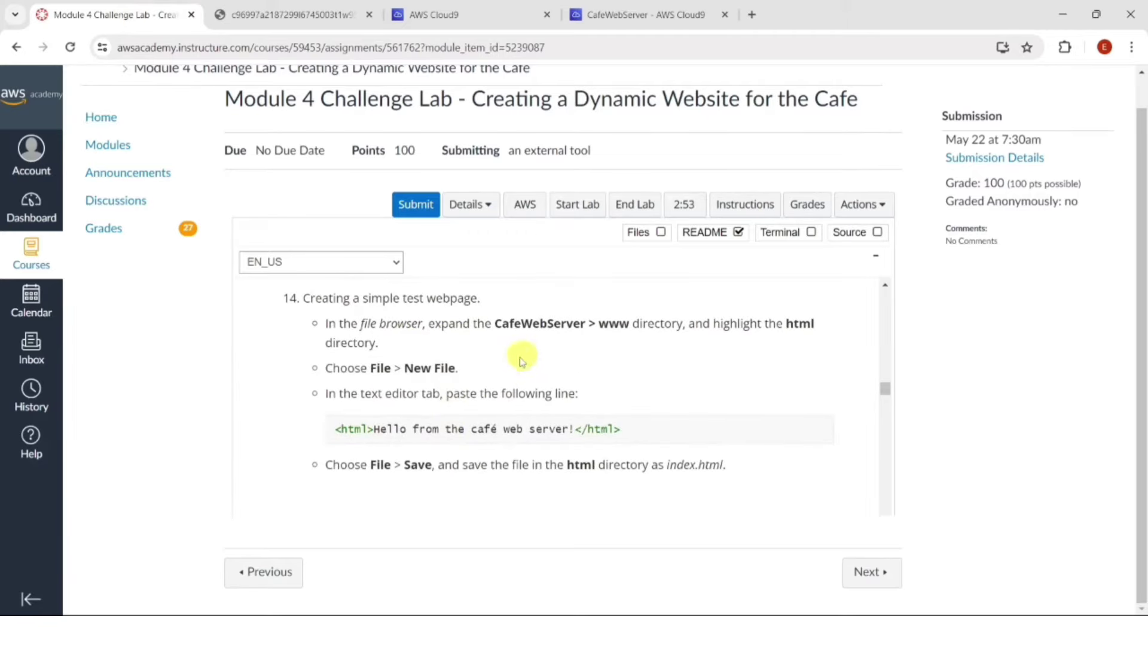
pyautogui.click(637, 13)
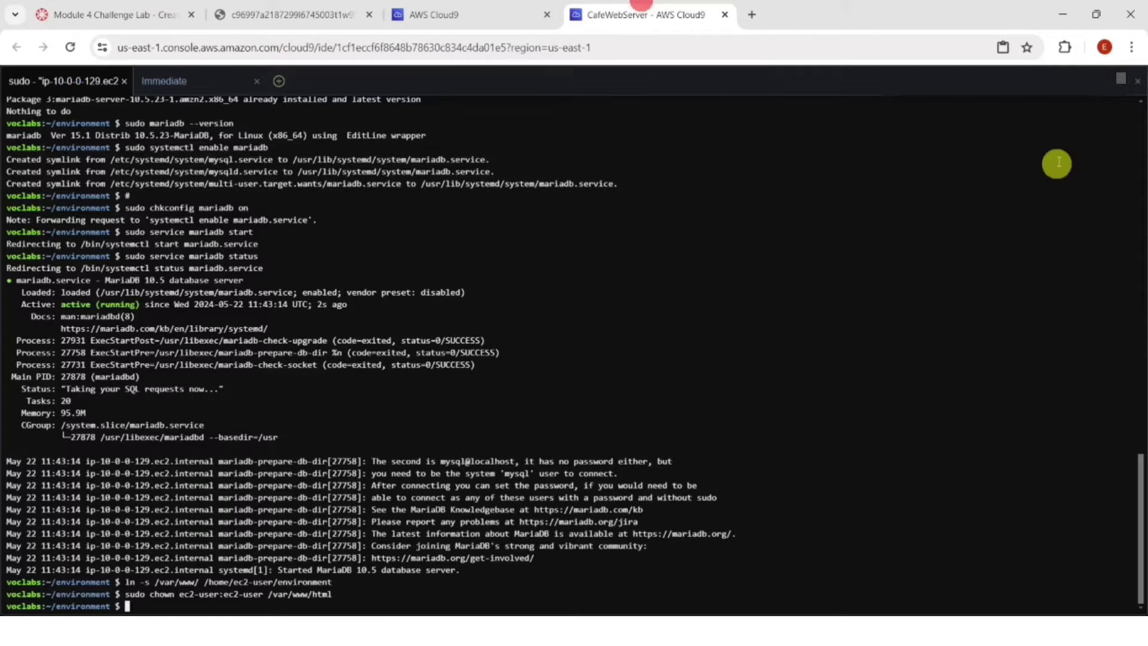
pyautogui.click(1114, 77)
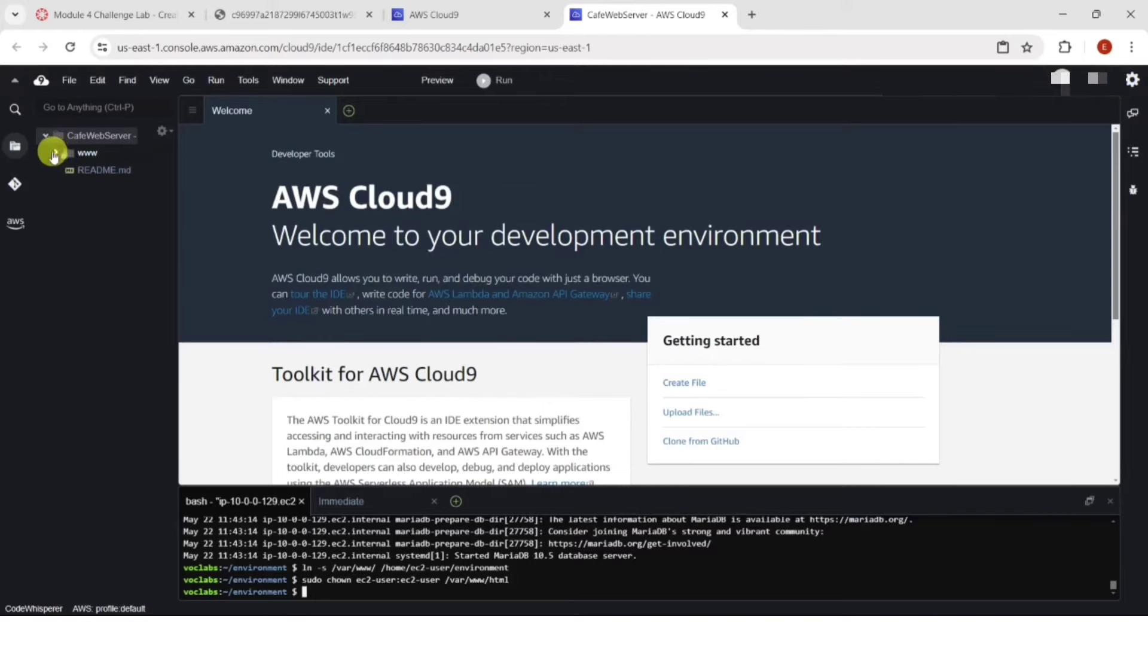
# - Create a new file named index.html in the www/html folder of CafeWebServer and open it in the editor
pyautogui.click(54, 153)
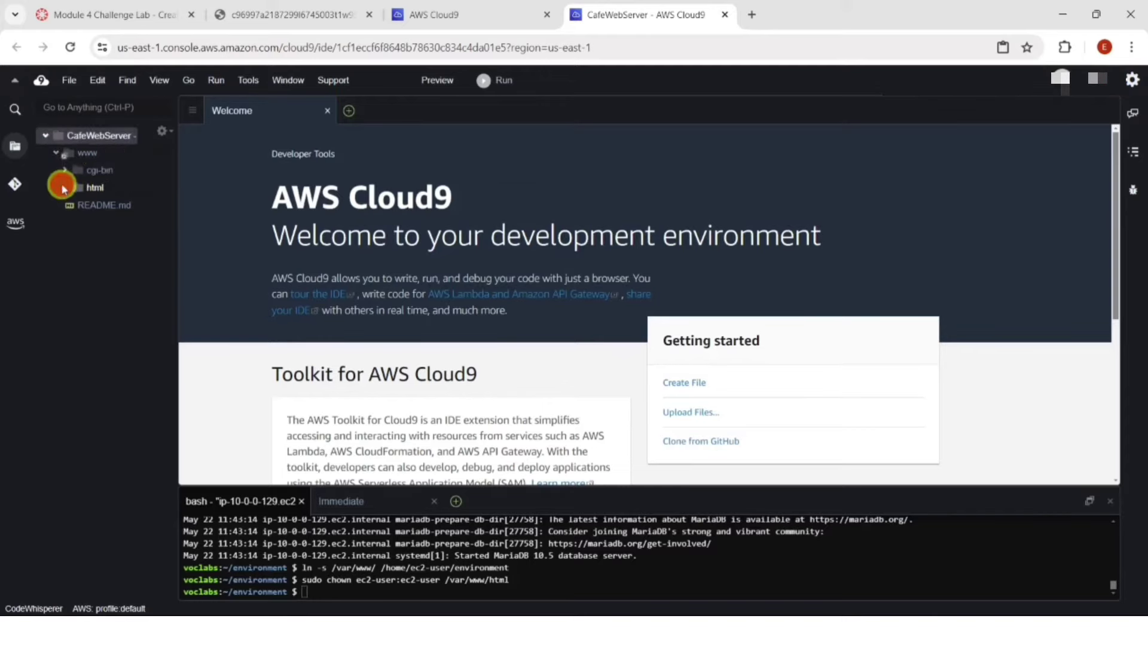
pyautogui.rightClick(122, 191)
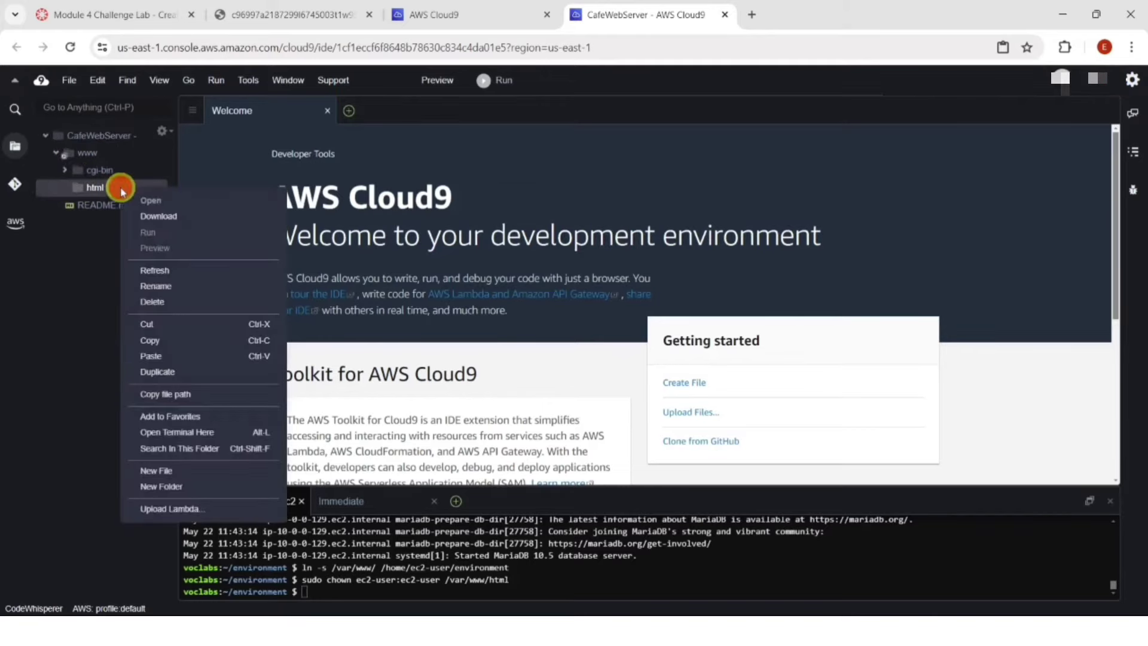
pyautogui.click(192, 476)
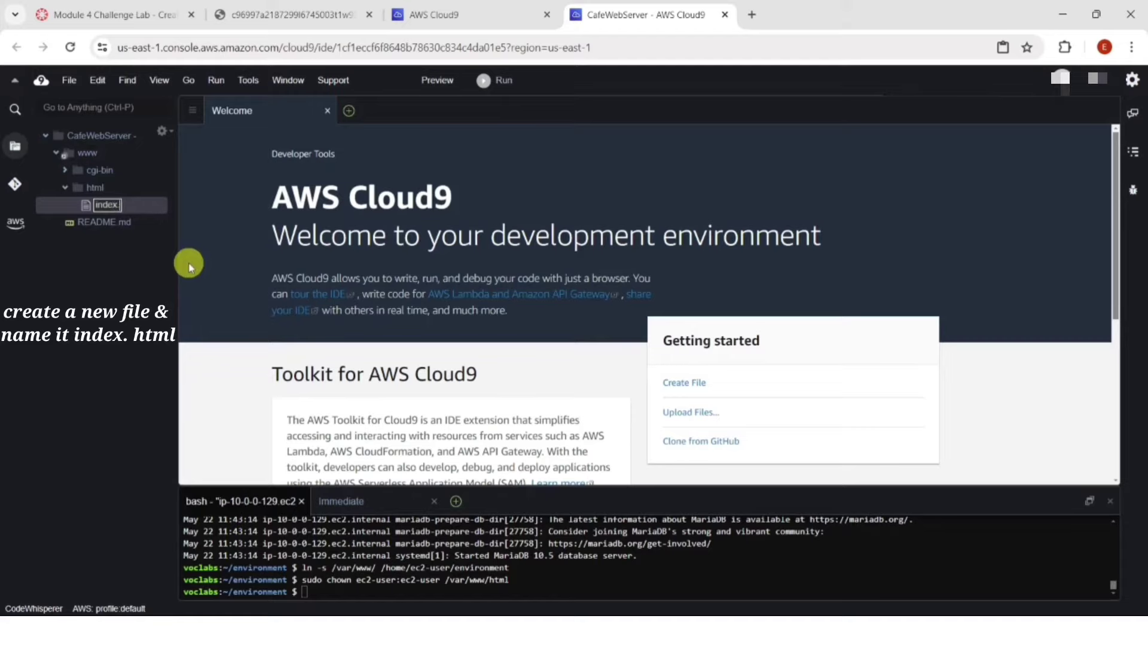
pyautogui.write('index.html')
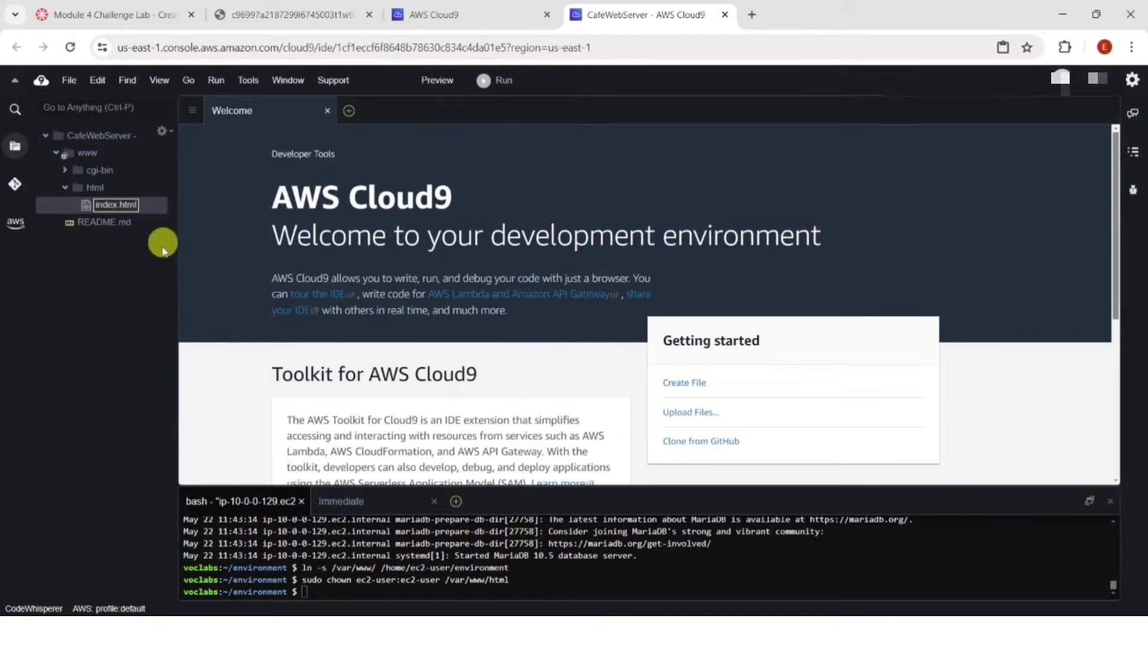
pyautogui.press('Return')
pyautogui.moveTo(128, 207); pyautogui.dragTo(366, 205)
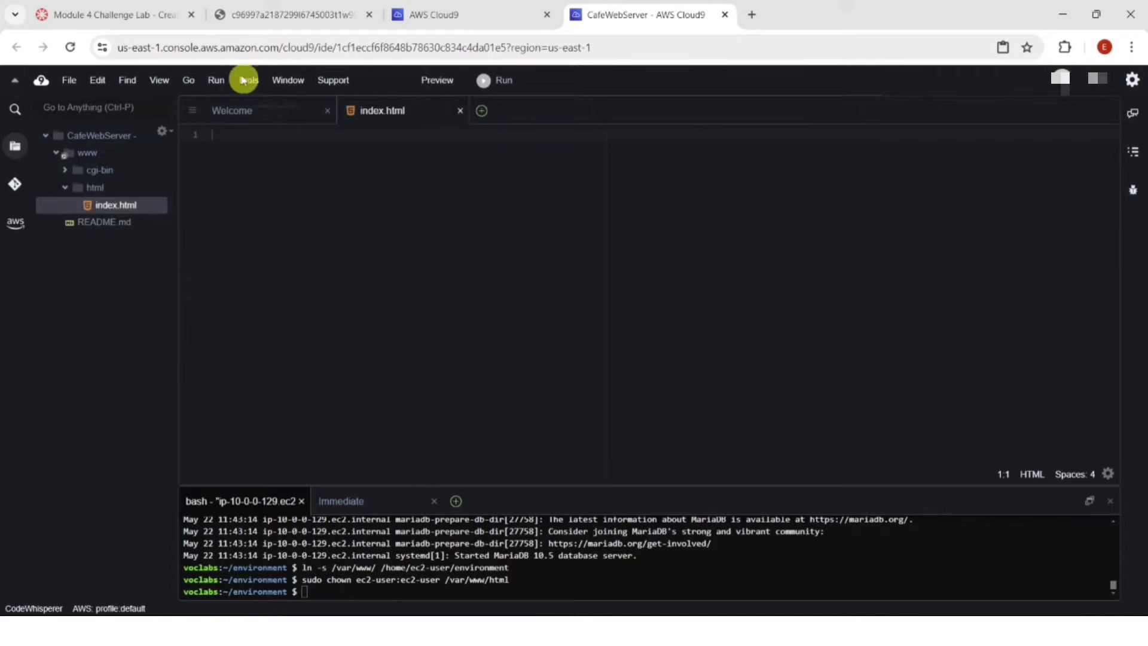
# - Copy the line "<html>Hello from the café web server!</html>" from the lab instructions into index.html and save the file
pyautogui.click(174, 24)
pyautogui.moveTo(335, 429); pyautogui.dragTo(638, 422)
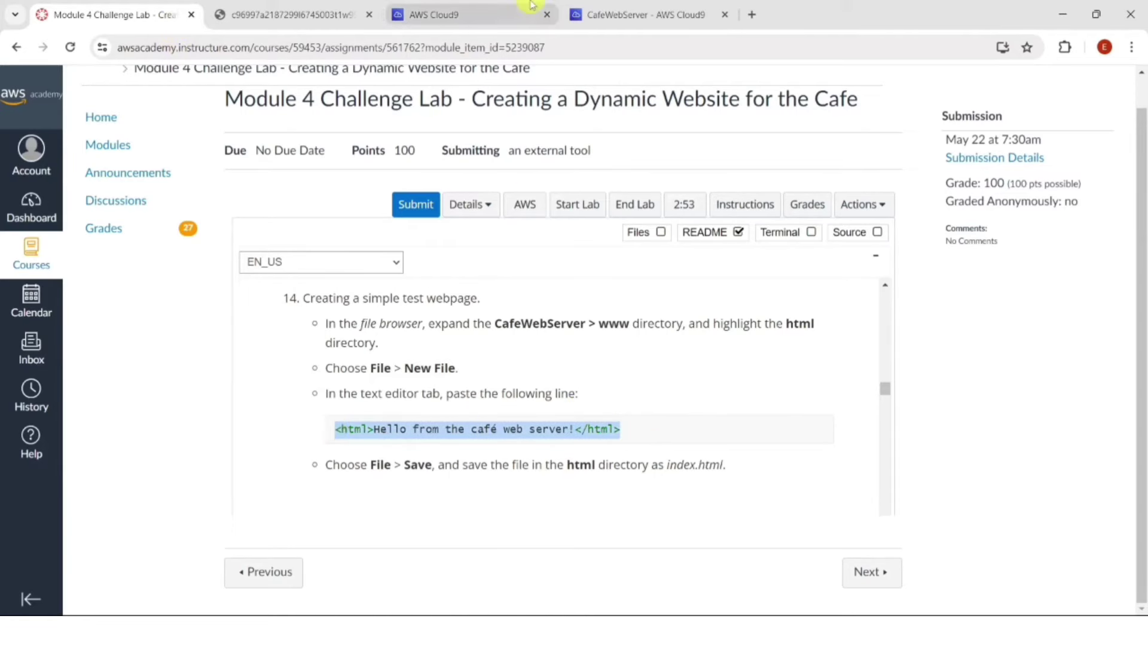
pyautogui.click(625, 9)
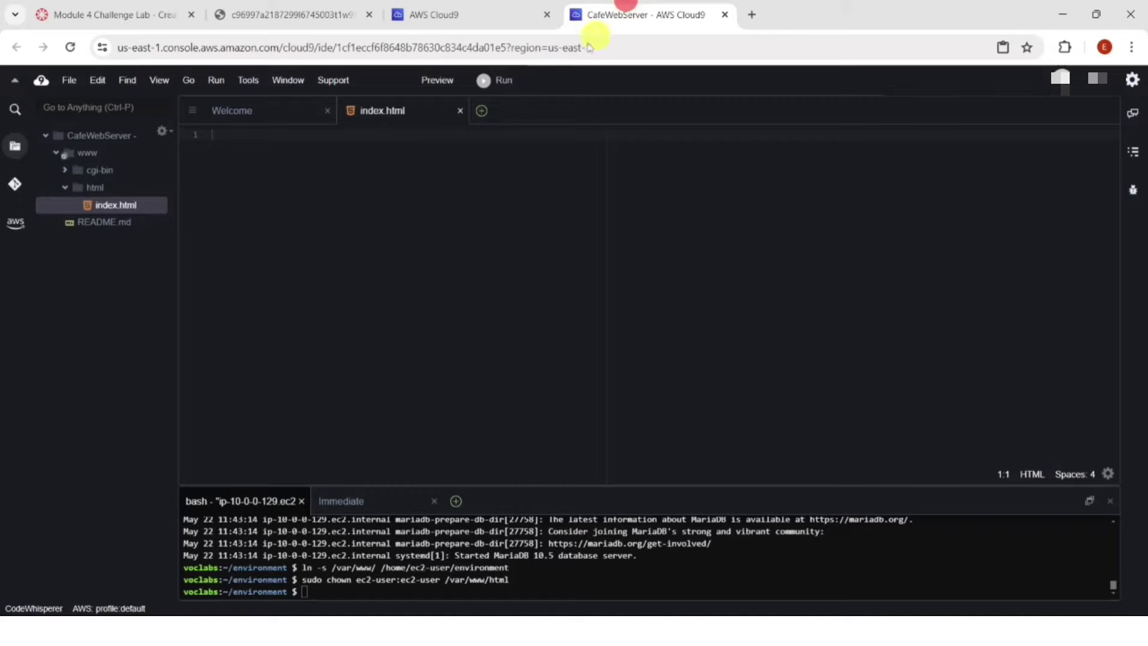
pyautogui.rightClick(328, 139)
pyautogui.click(368, 180)
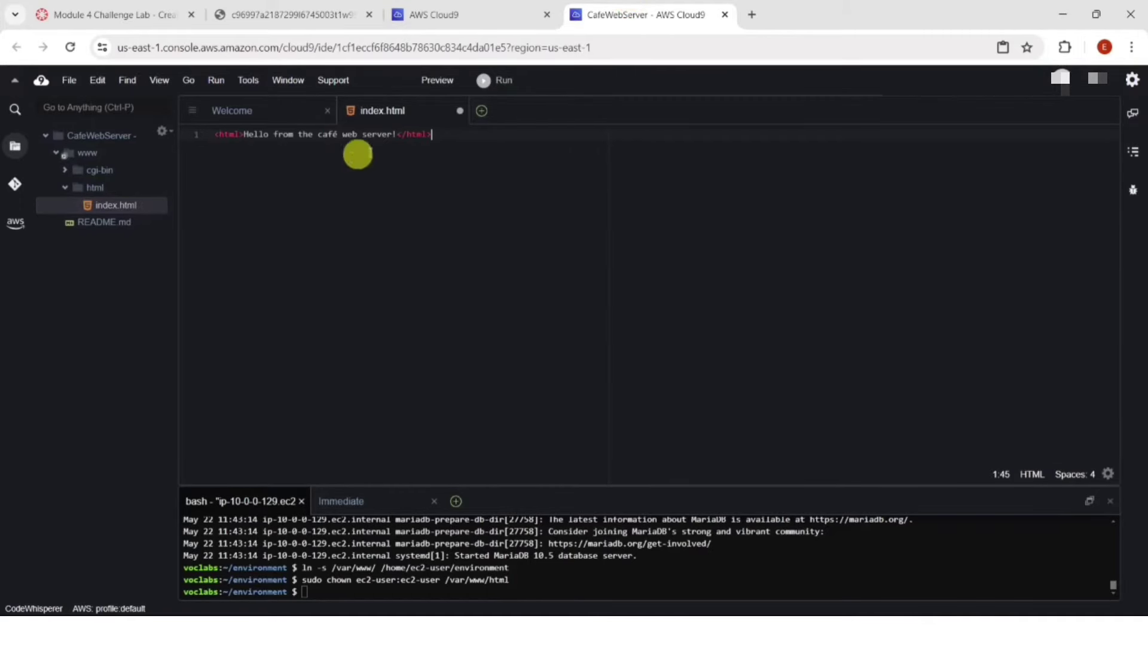
pyautogui.click(69, 79)
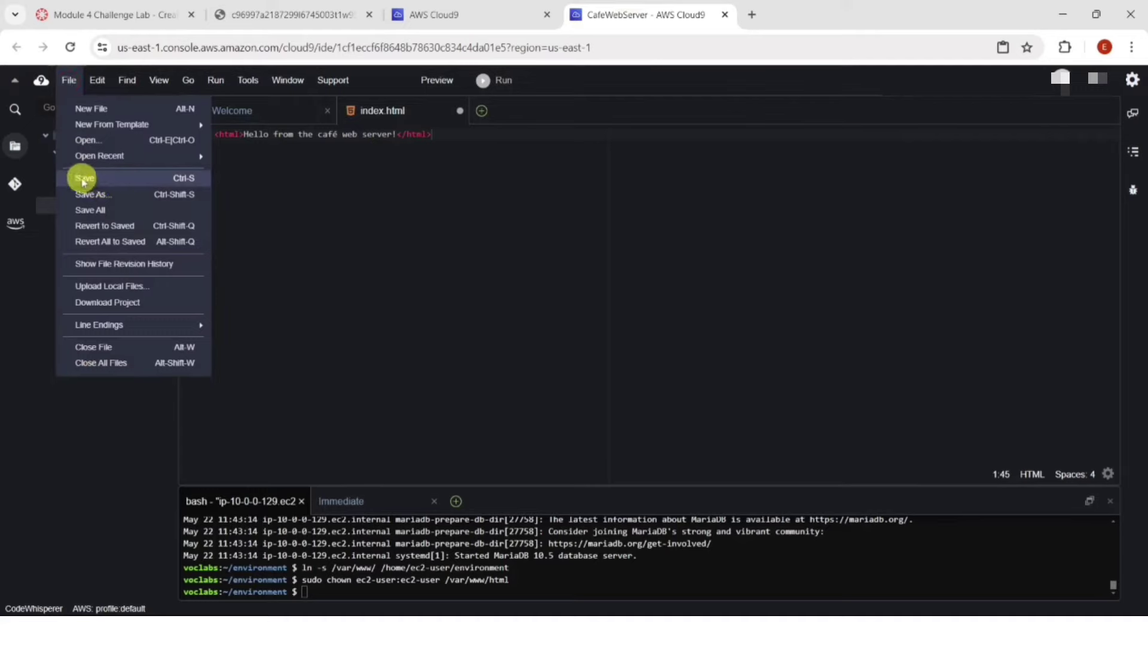
pyautogui.click(121, 180)
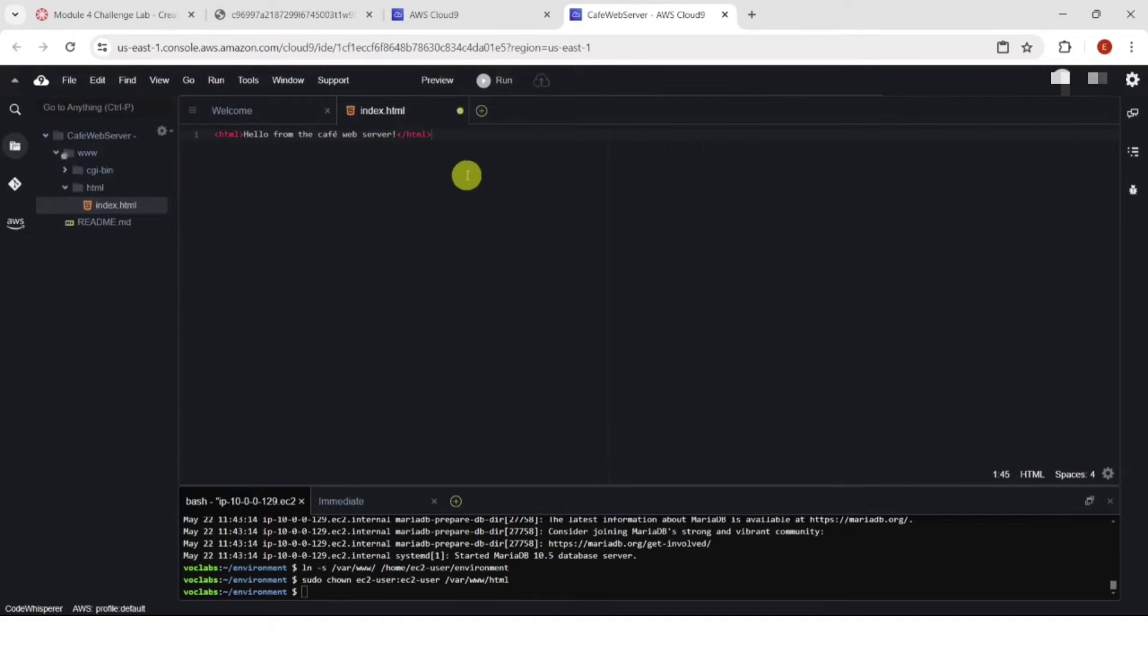
# - Read step 15 of the lab instructions on making the website accessible from the internet, expanding Tip #1 and Tip #2
pyautogui.click(156, 15)
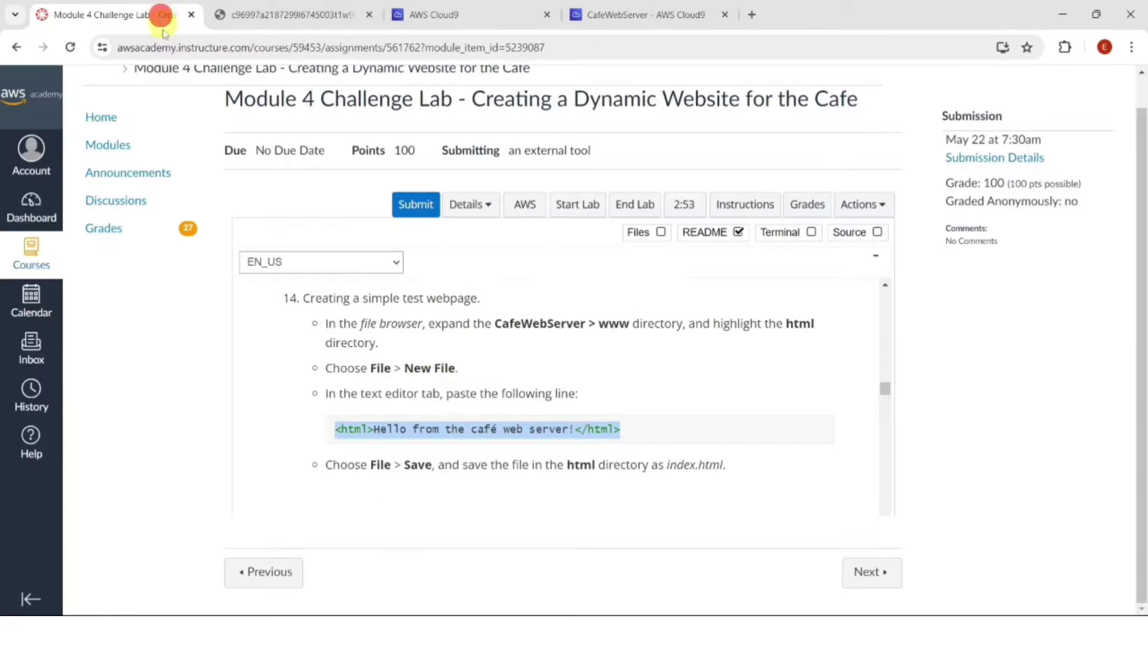
pyautogui.scroll(-5, 428, 365)
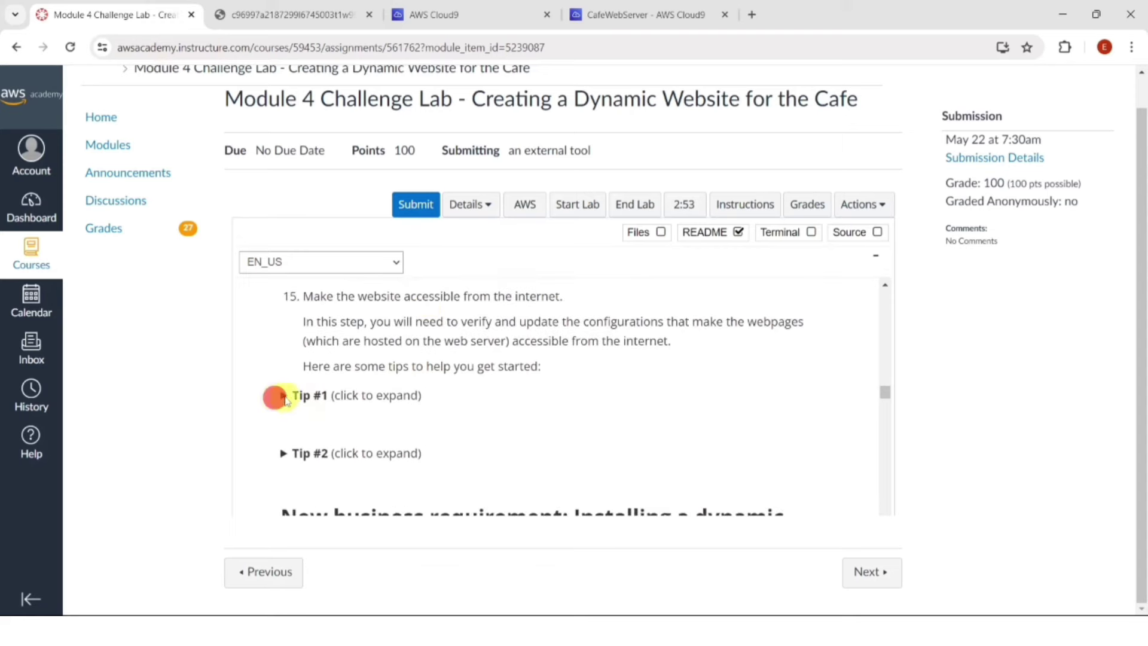
pyautogui.click(284, 396)
pyautogui.scroll(-1, 383, 383)
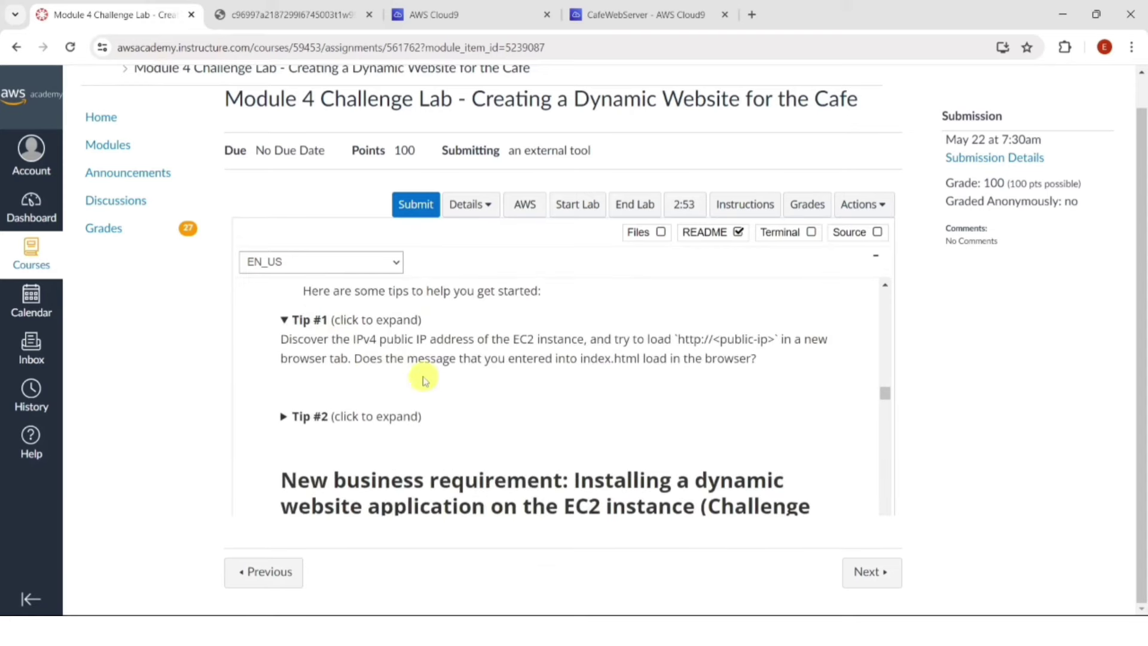
pyautogui.click(285, 419)
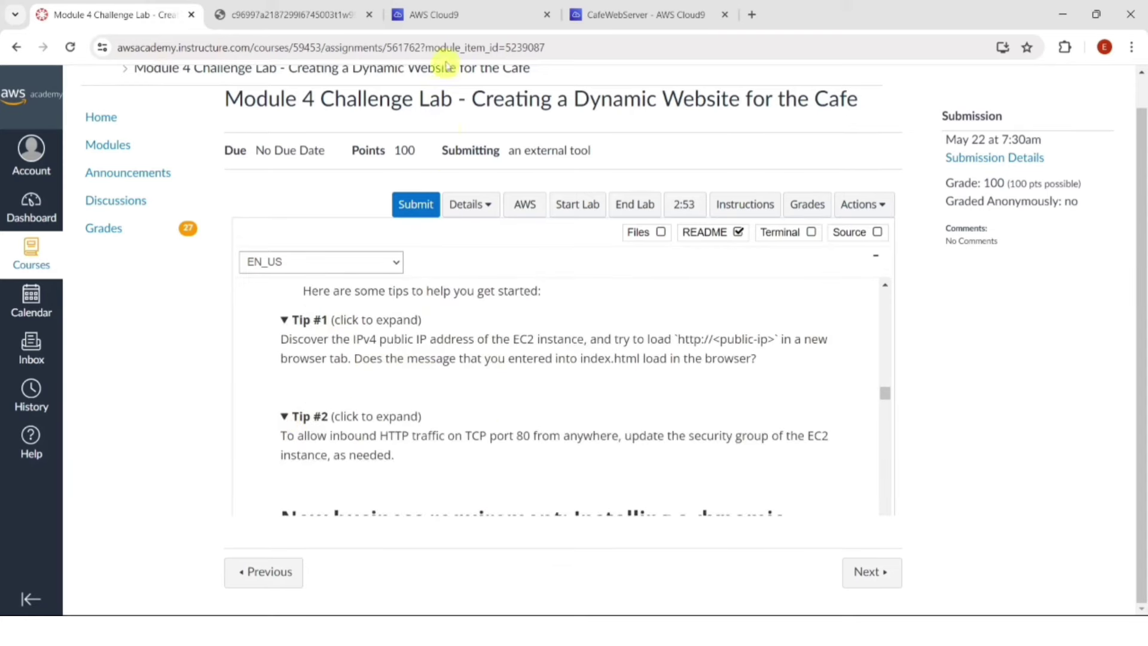
# - Switch to the AWS console, search for ec2, and open the details of the running aws-cloud9-CafeWebServer instance
pyautogui.click(448, 16)
pyautogui.click(354, 78)
pyautogui.write('ec')
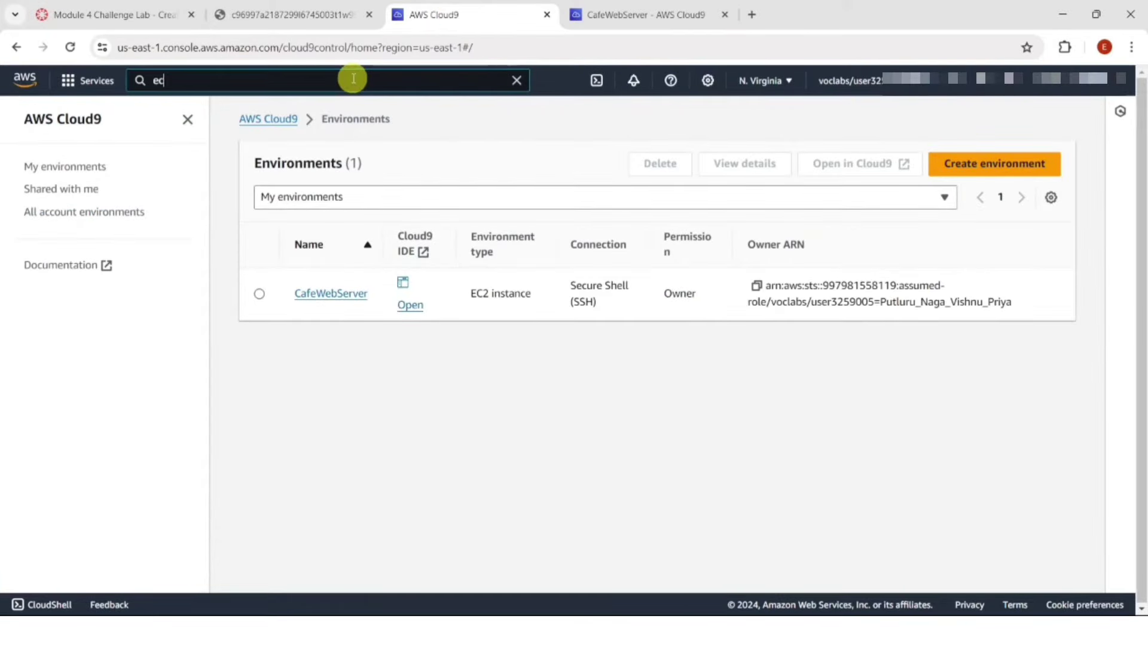
pyautogui.write('2')
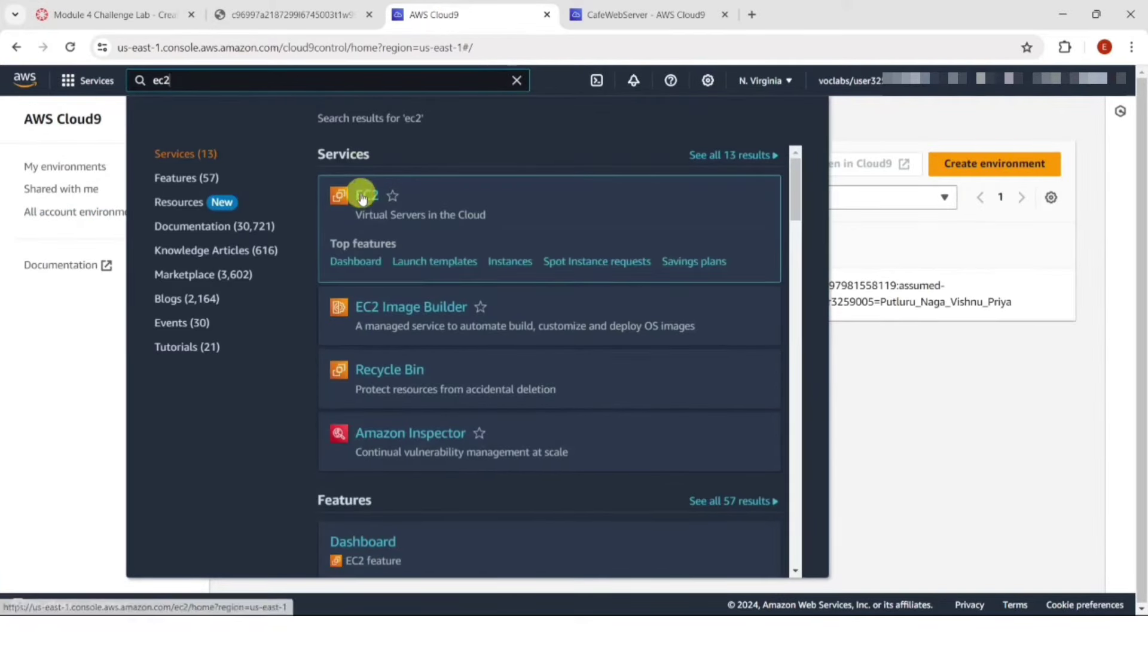
pyautogui.click(362, 198)
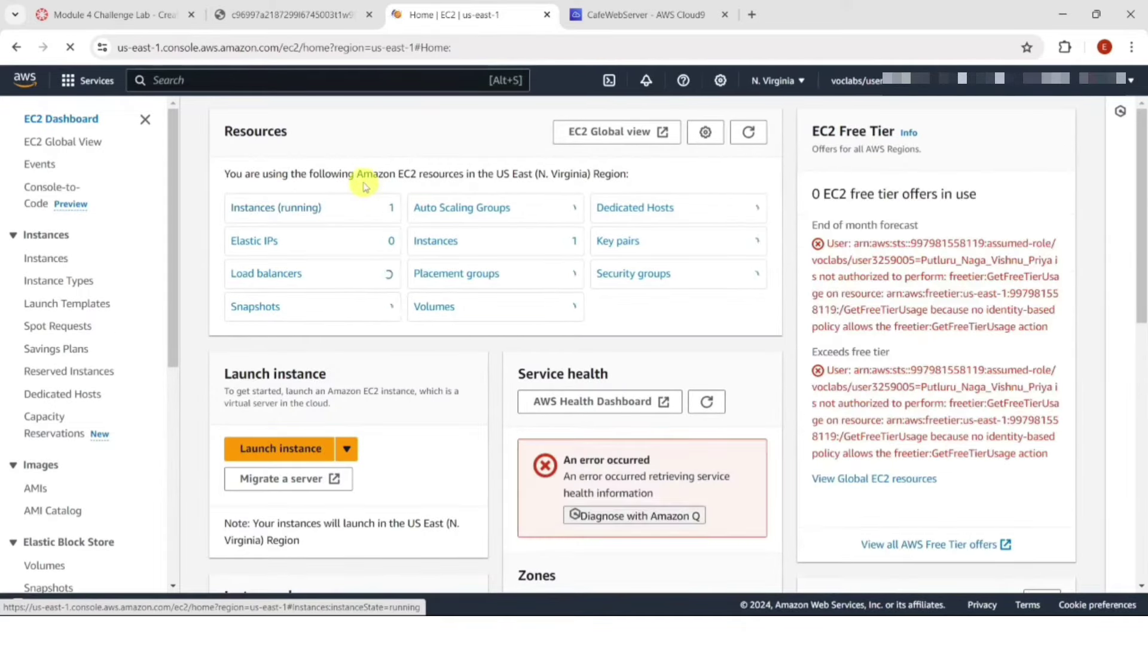
pyautogui.click(315, 210)
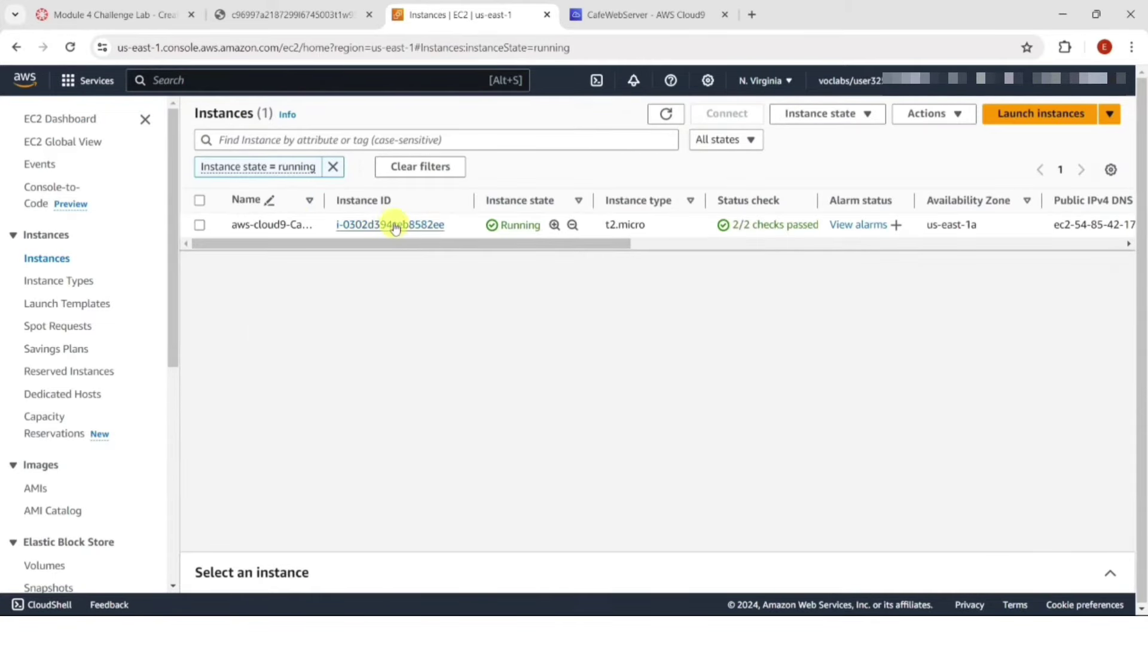
pyautogui.click(395, 224)
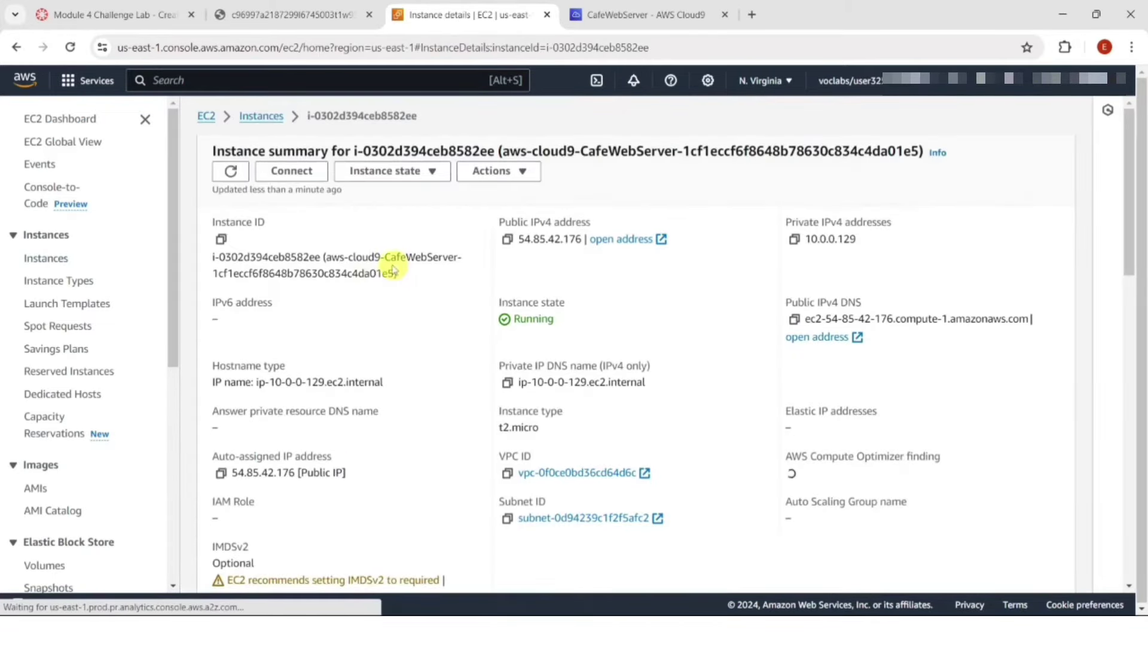
# - Open the security group attached to the CafeWebServer instance and open its inbound rules for editing
pyautogui.scroll(-5, 392, 269)
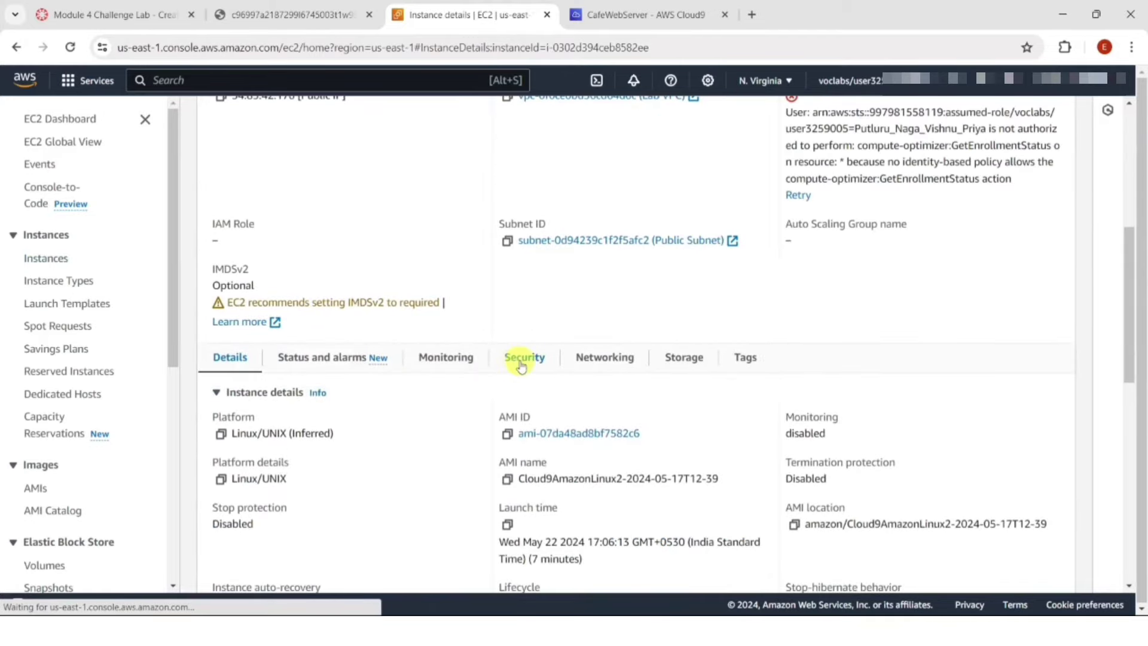
pyautogui.click(522, 363)
pyautogui.scroll(-1, 432, 308)
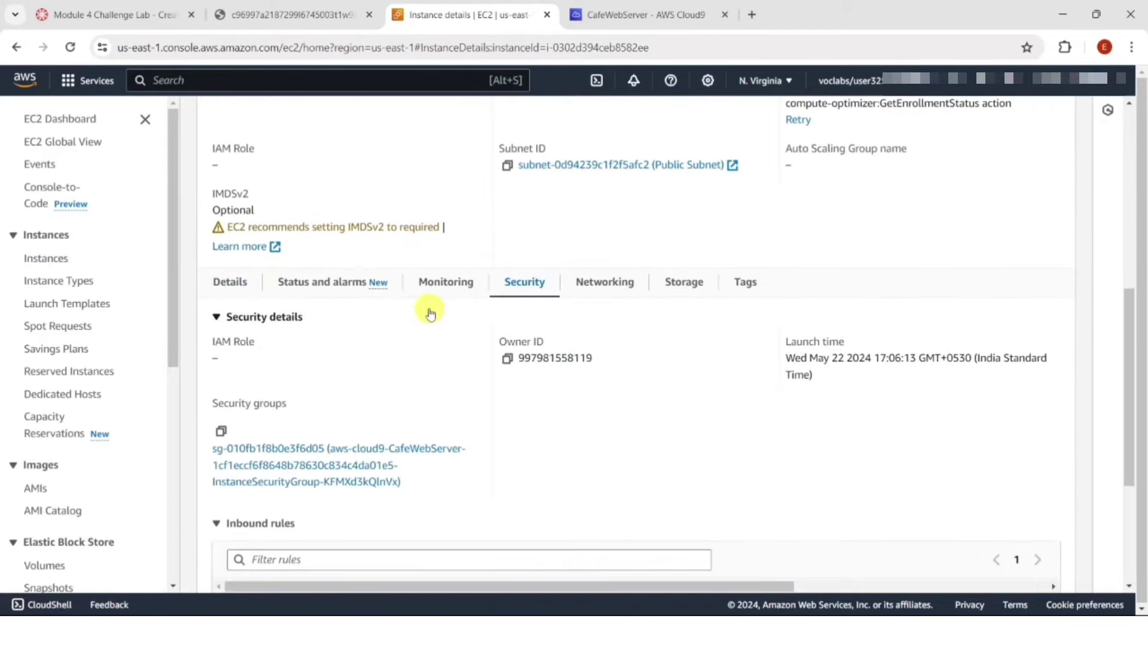
pyautogui.scroll(-2, 431, 314)
pyautogui.click(280, 305)
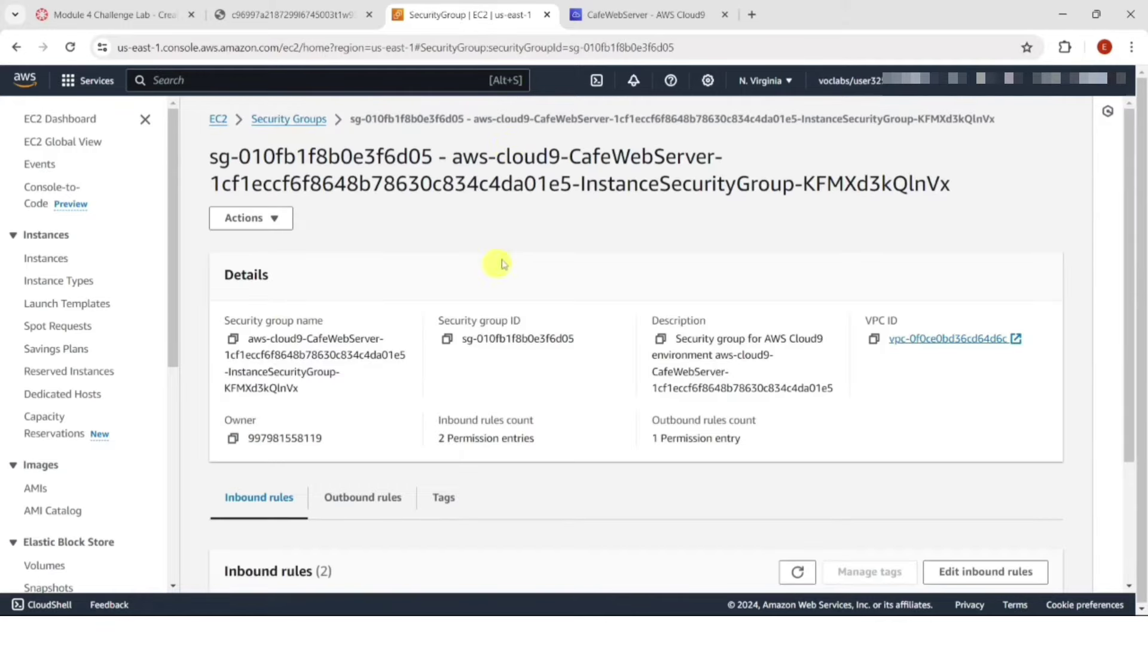
pyautogui.scroll(-2, 502, 263)
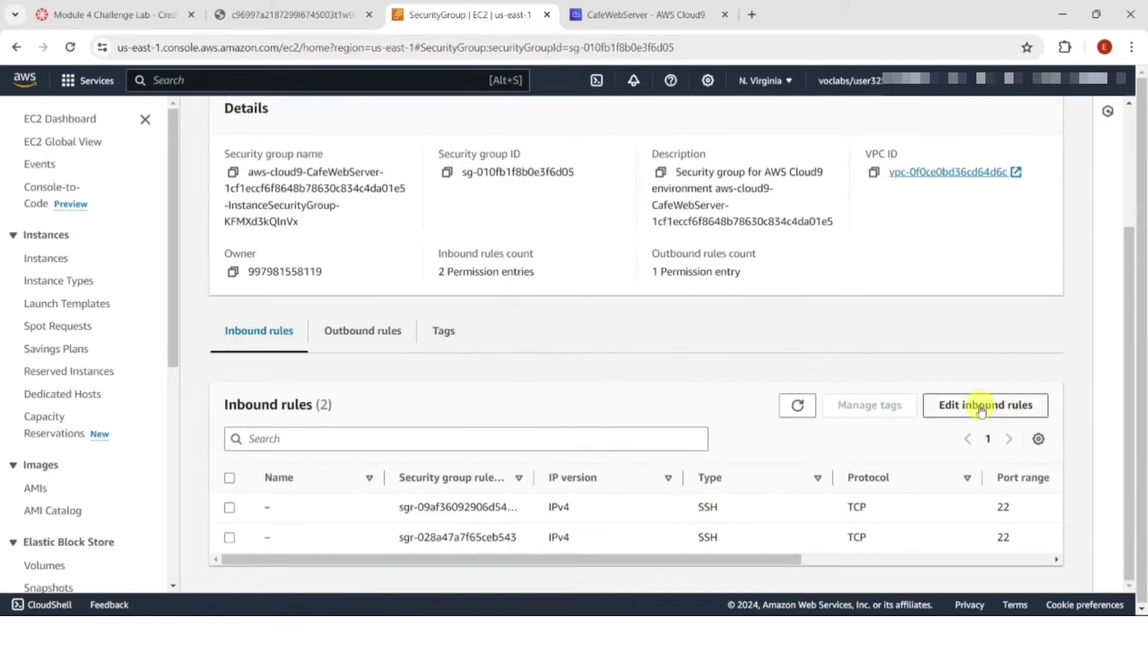
pyautogui.click(981, 407)
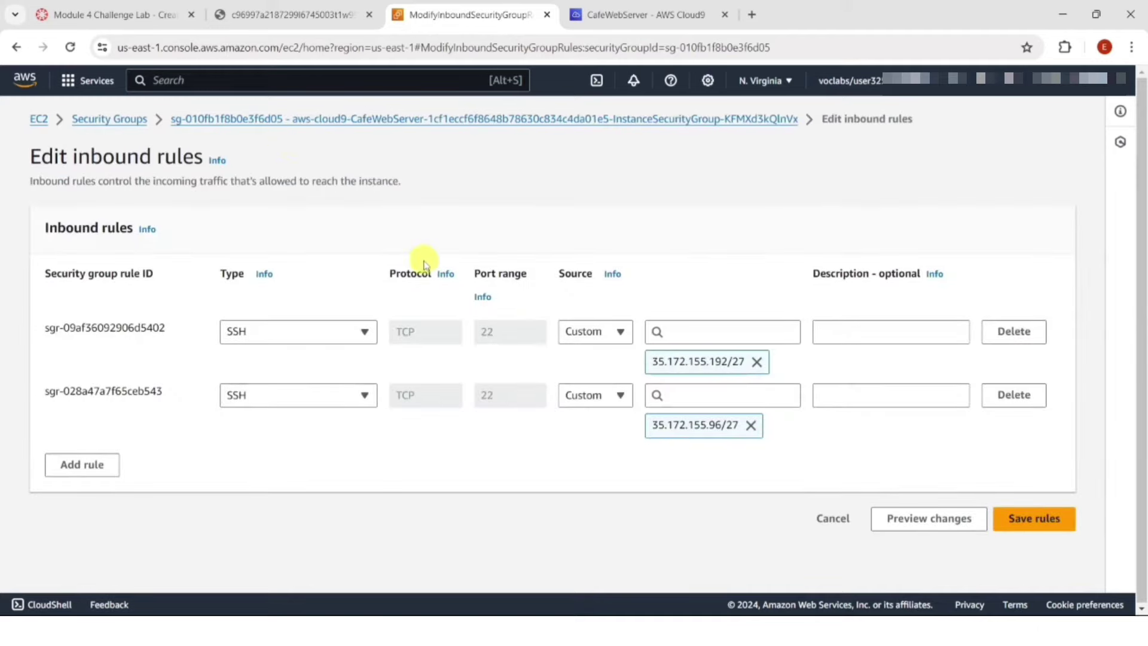
# - Add an inbound HTTP rule with an Anywhere source of 0.0.0.0/0 to the security group and save the rules
pyautogui.click(106, 465)
pyautogui.click(296, 460)
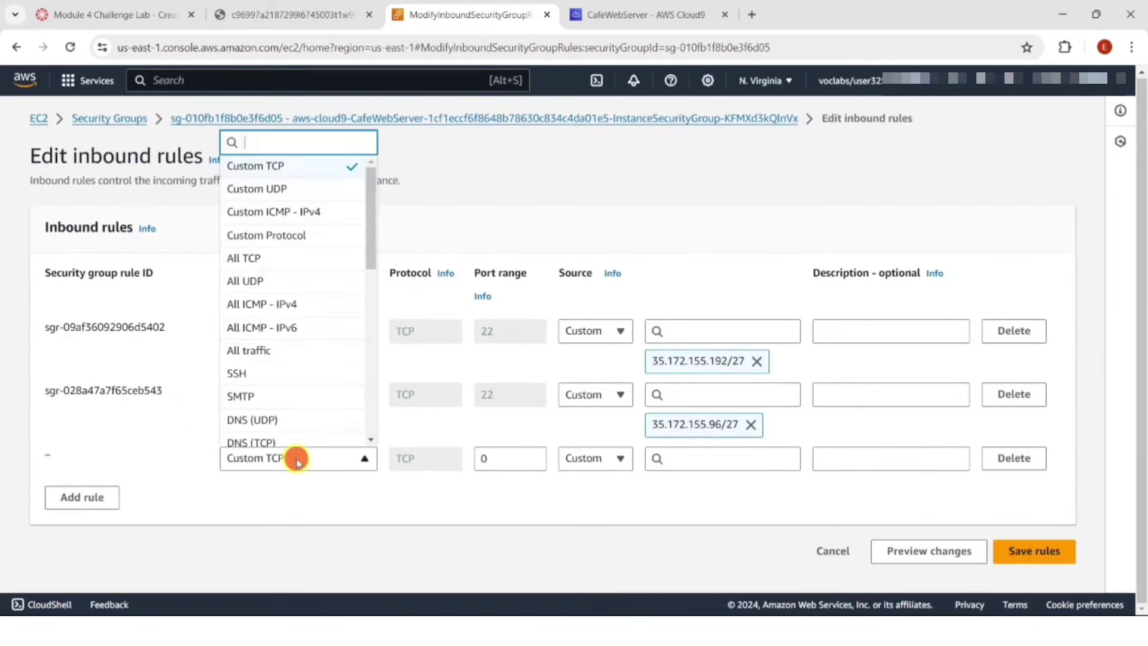
pyautogui.write('htt')
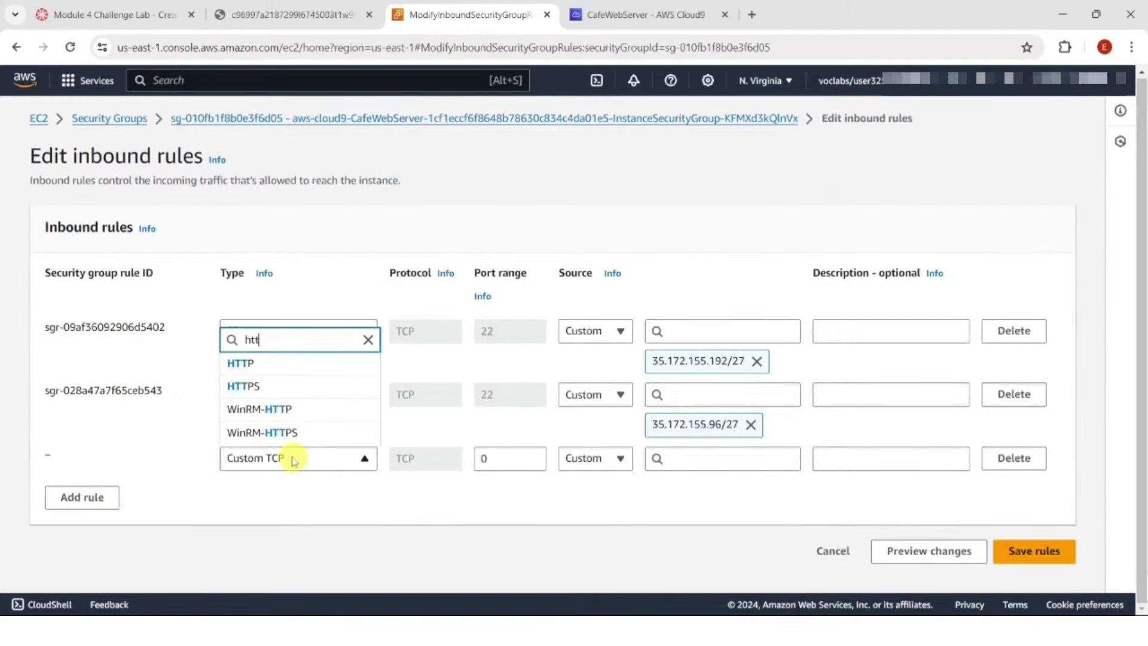
pyautogui.click(254, 366)
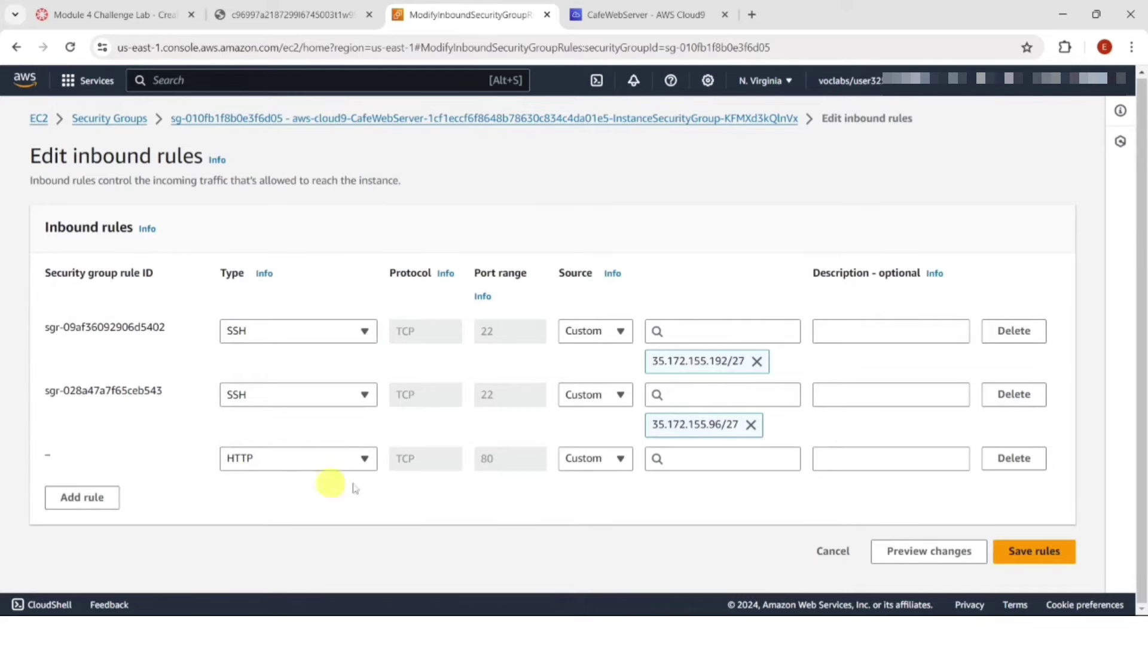
pyautogui.click(619, 459)
pyautogui.click(597, 384)
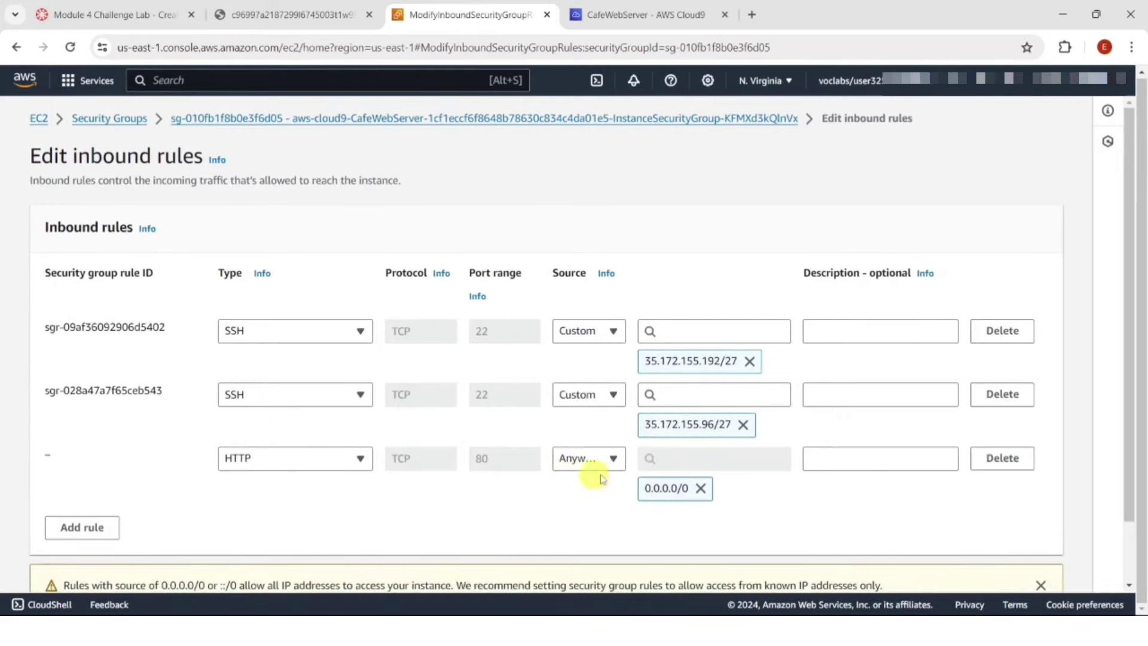
pyautogui.scroll(-2, 906, 494)
pyautogui.scroll(-1, 906, 493)
pyautogui.click(1023, 565)
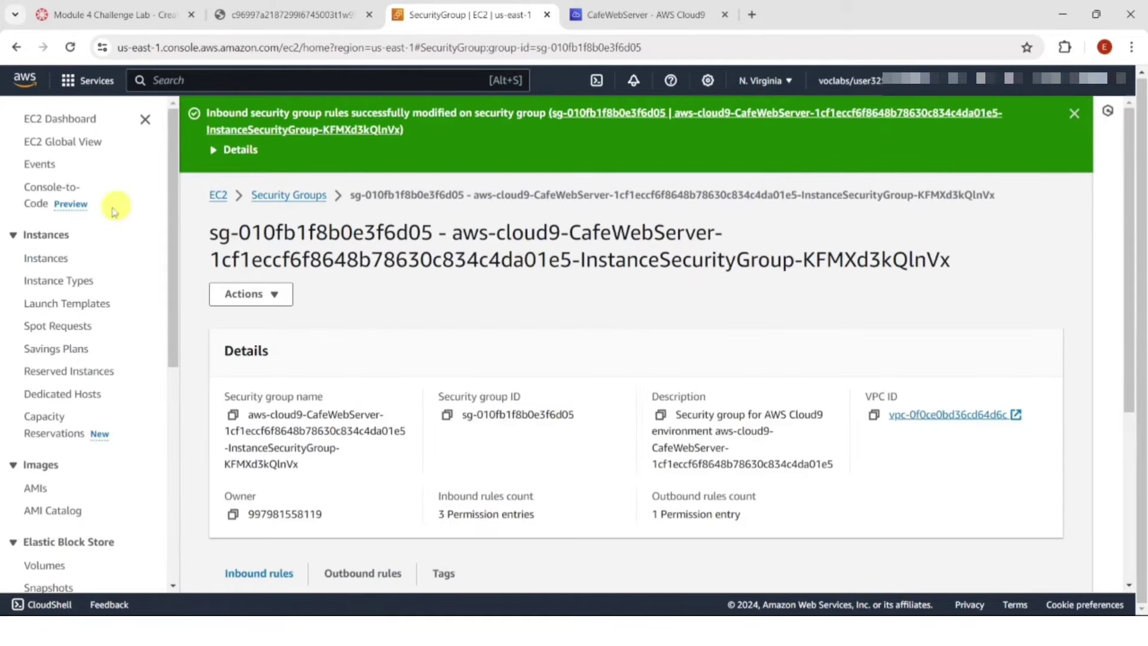
# - Copy the public IPv4 address from the CafeWebServer instance's details and load it in a new browser tab
pyautogui.click(54, 260)
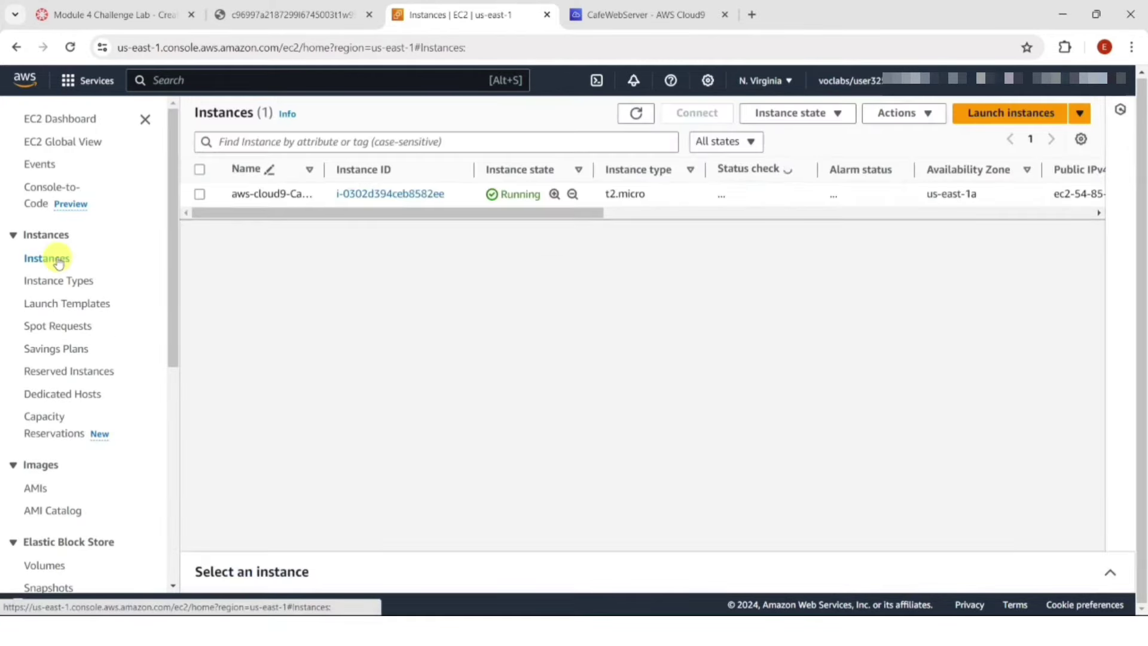
pyautogui.click(377, 193)
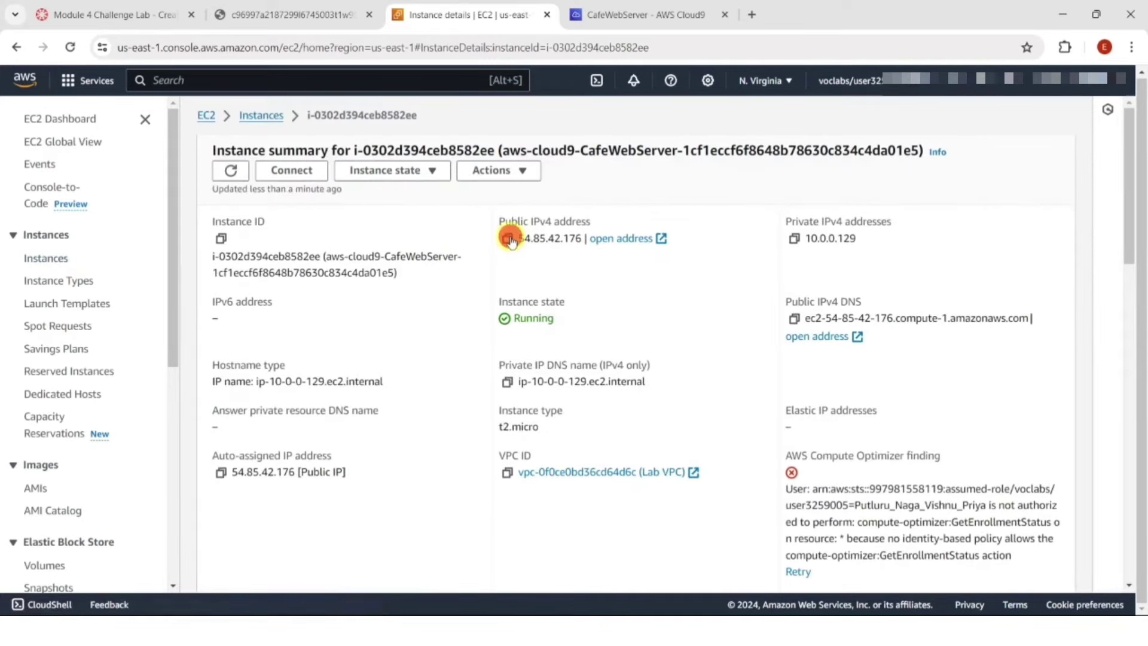
pyautogui.click(507, 238)
pyautogui.click(752, 15)
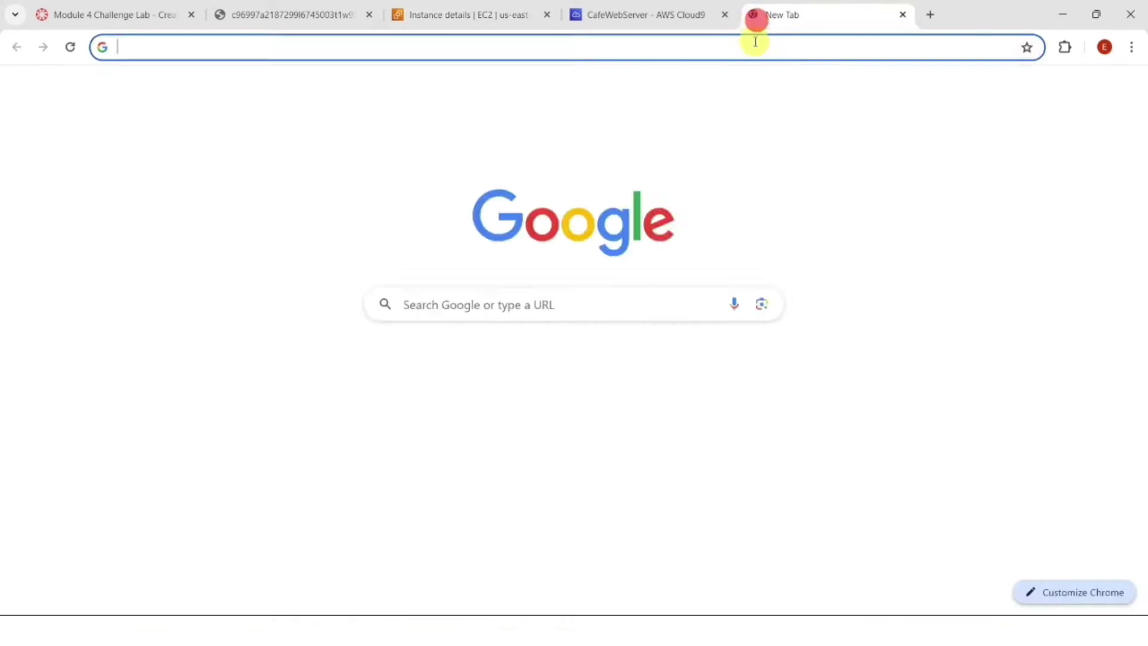
pyautogui.hotkey('ctrl', 'v')
pyautogui.press('Return')
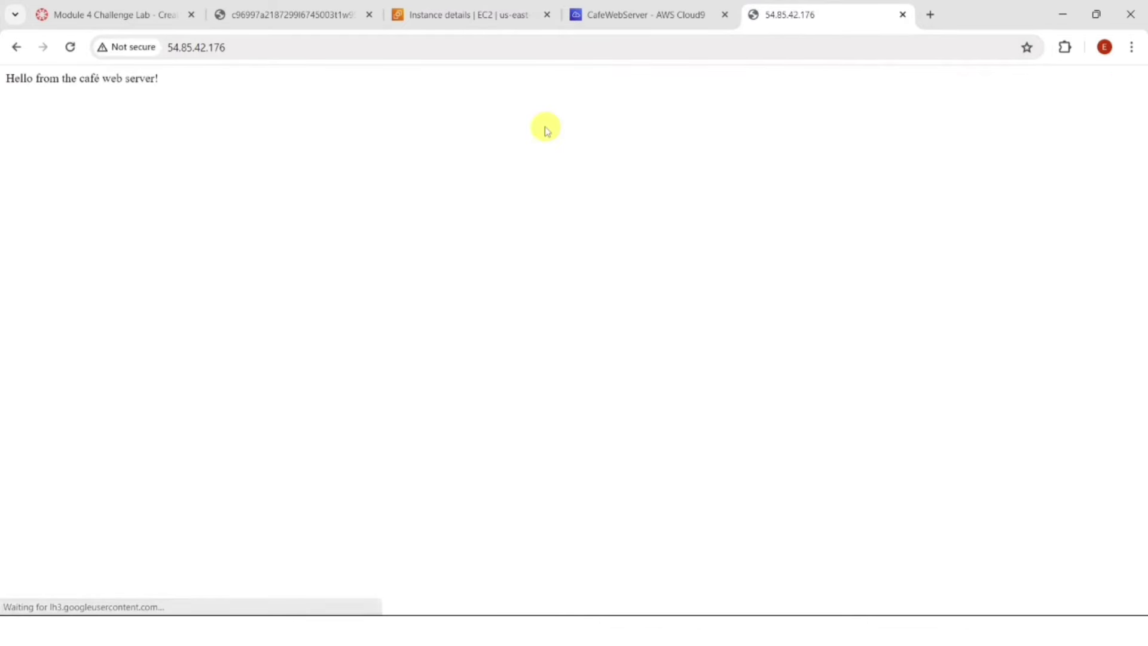
# - Copy the step 16 commands from the lab instructions and run them in the Cloud9 terminal to download setup.zip, db.zip and cafe.zip and extract the first two
pyautogui.click(128, 15)
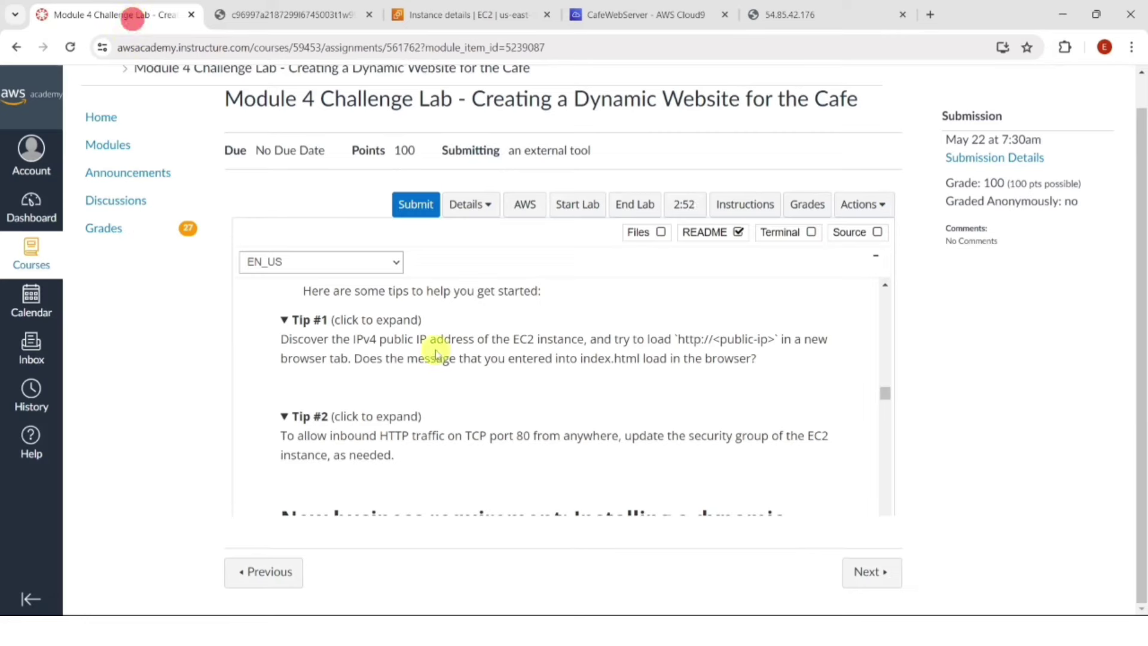
pyautogui.scroll(-3, 436, 349)
pyautogui.scroll(-5, 586, 383)
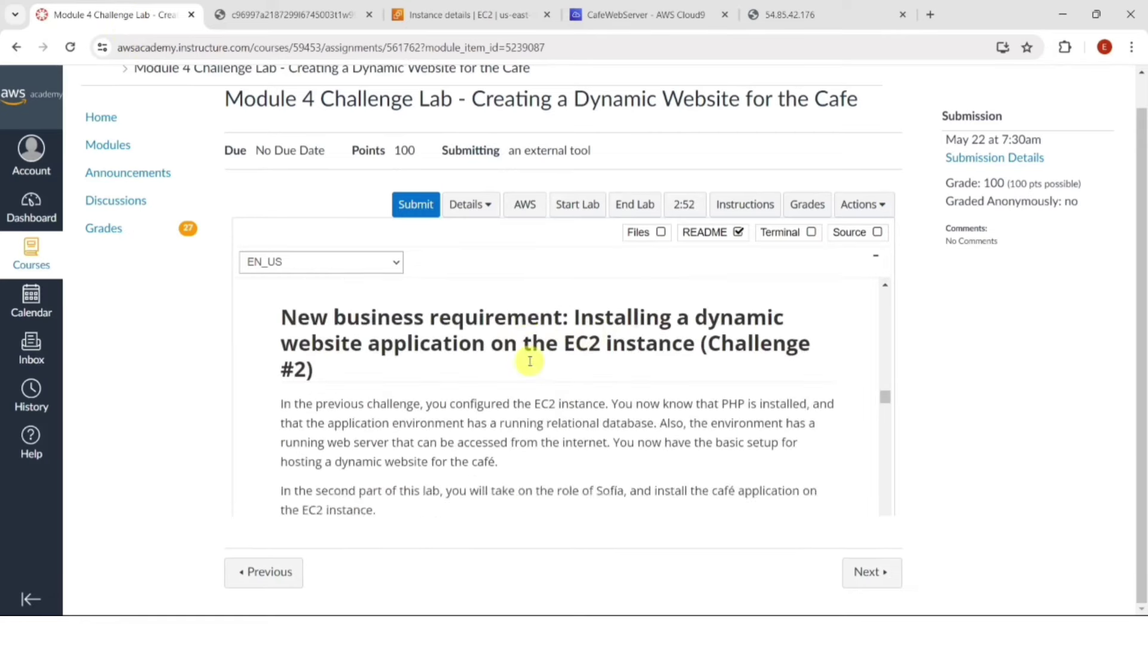
pyautogui.scroll(-1, 576, 320)
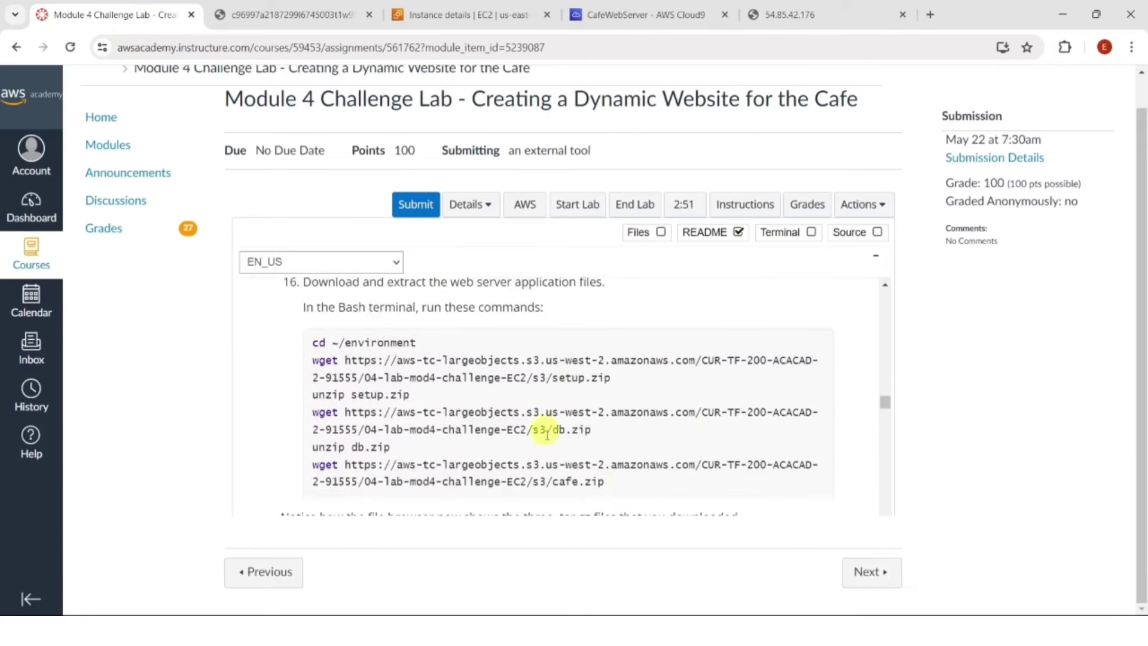
pyautogui.moveTo(629, 481); pyautogui.dragTo(312, 341)
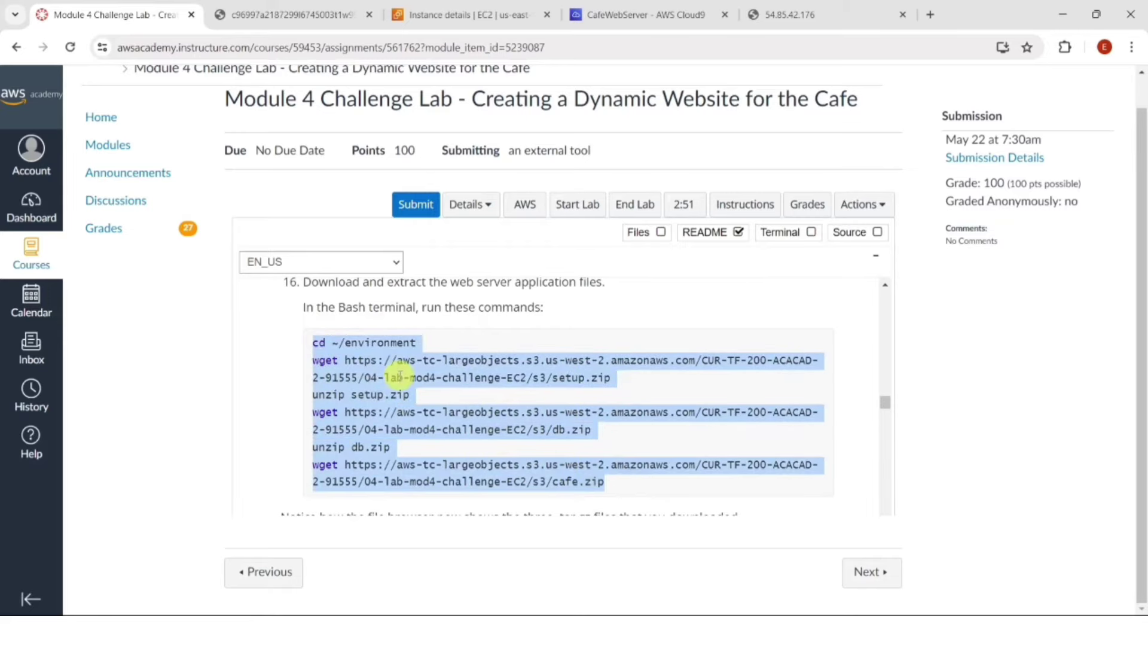
pyautogui.click(623, 15)
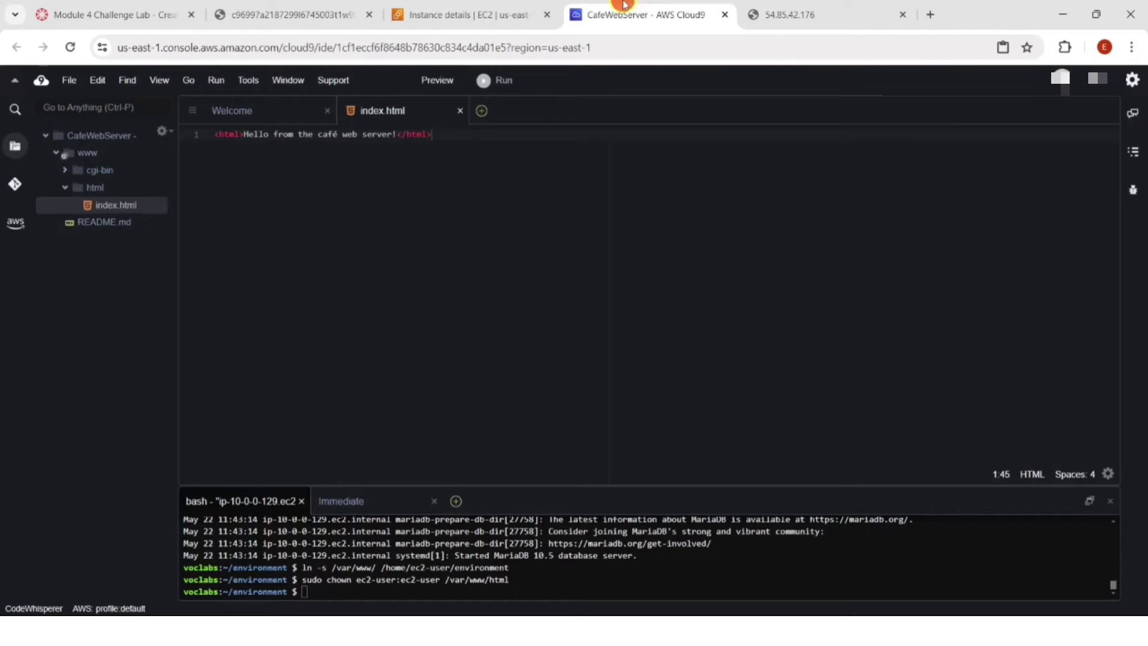
pyautogui.click(1086, 501)
pyautogui.rightClick(136, 606)
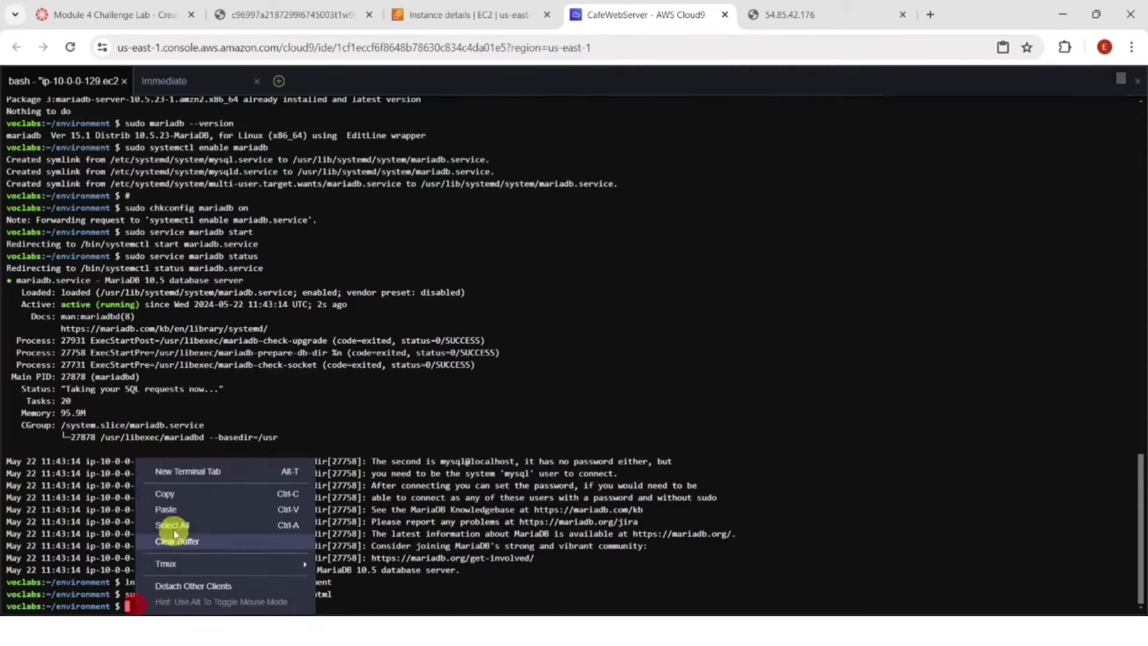
pyautogui.click(179, 513)
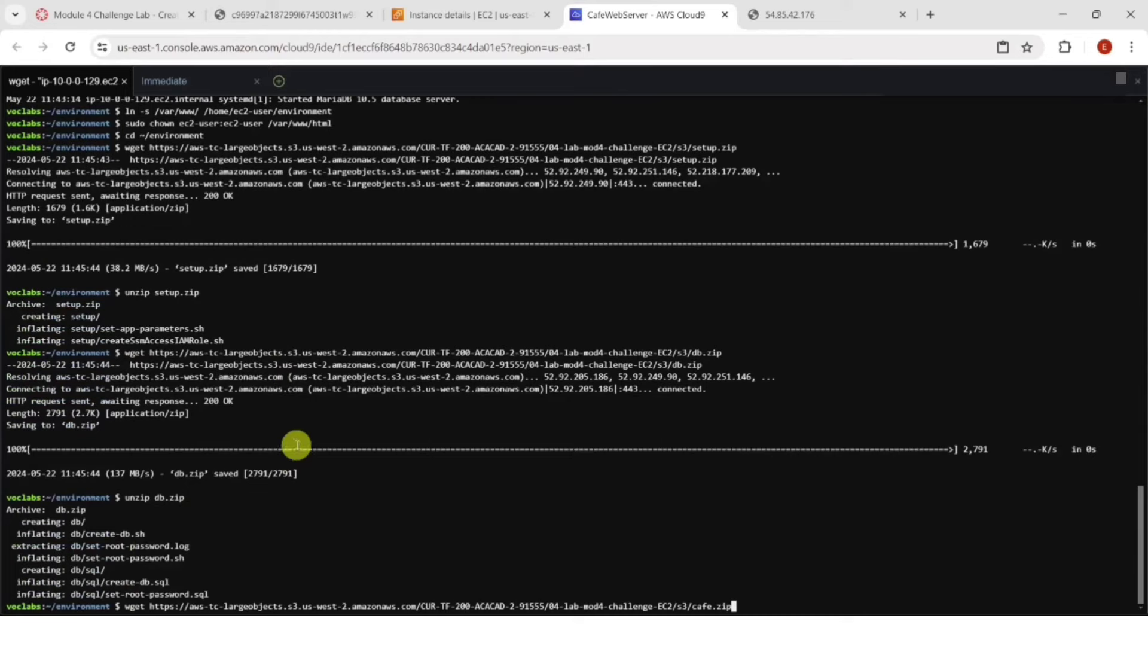
pyautogui.press('Return')
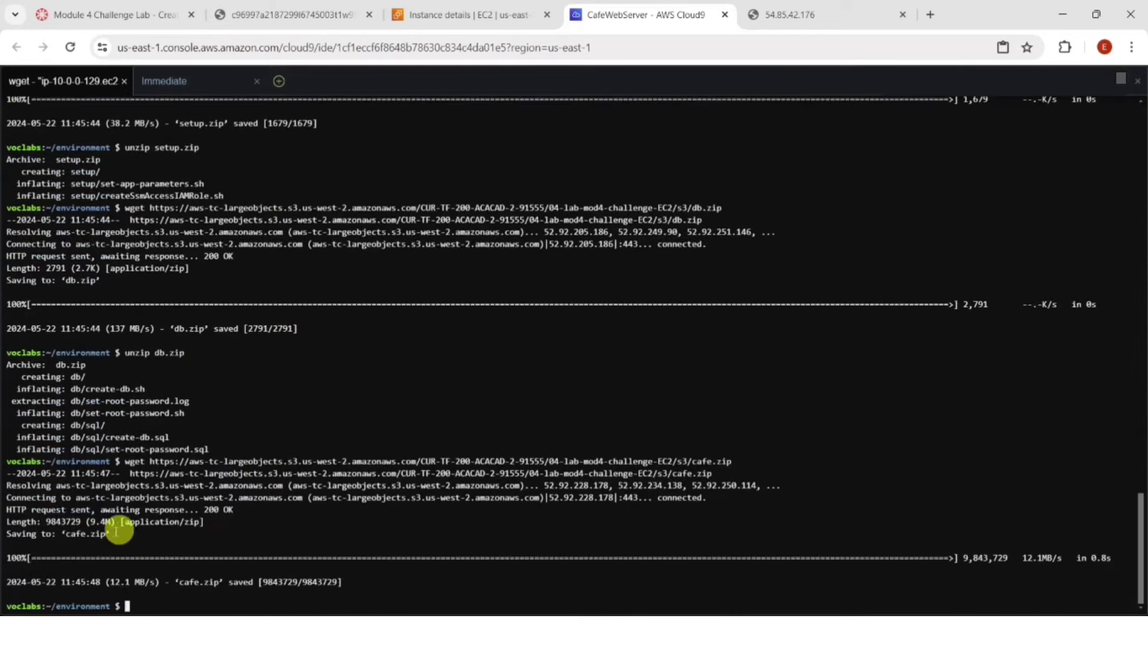
# - Copy the step 17 command "unzip cafe.zip -d /var/www/html/" from the lab instructions and run it in the Cloud9 terminal
pyautogui.click(120, 14)
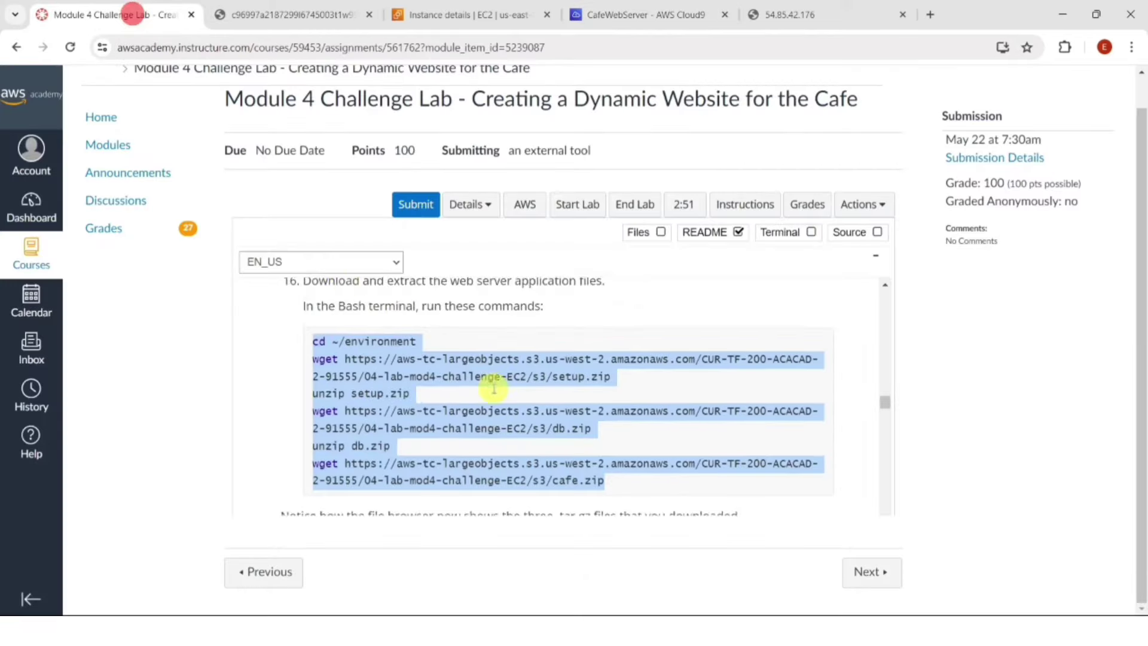
pyautogui.scroll(-5, 486, 385)
pyautogui.scroll(-2, 298, 447)
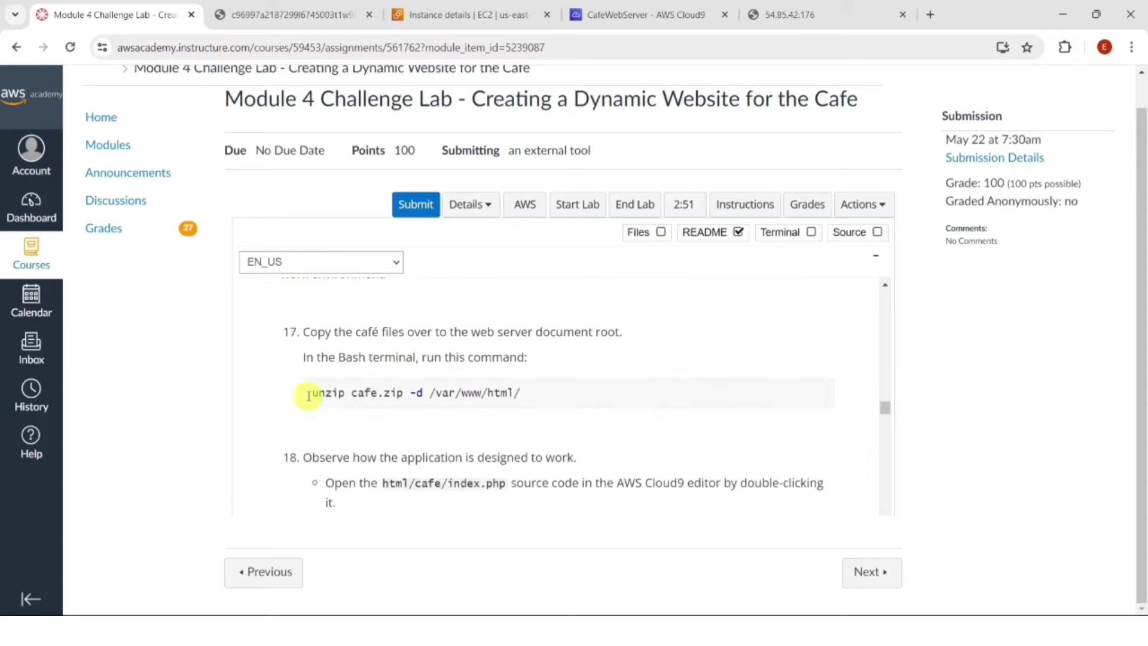
pyautogui.moveTo(308, 396); pyautogui.dragTo(556, 390)
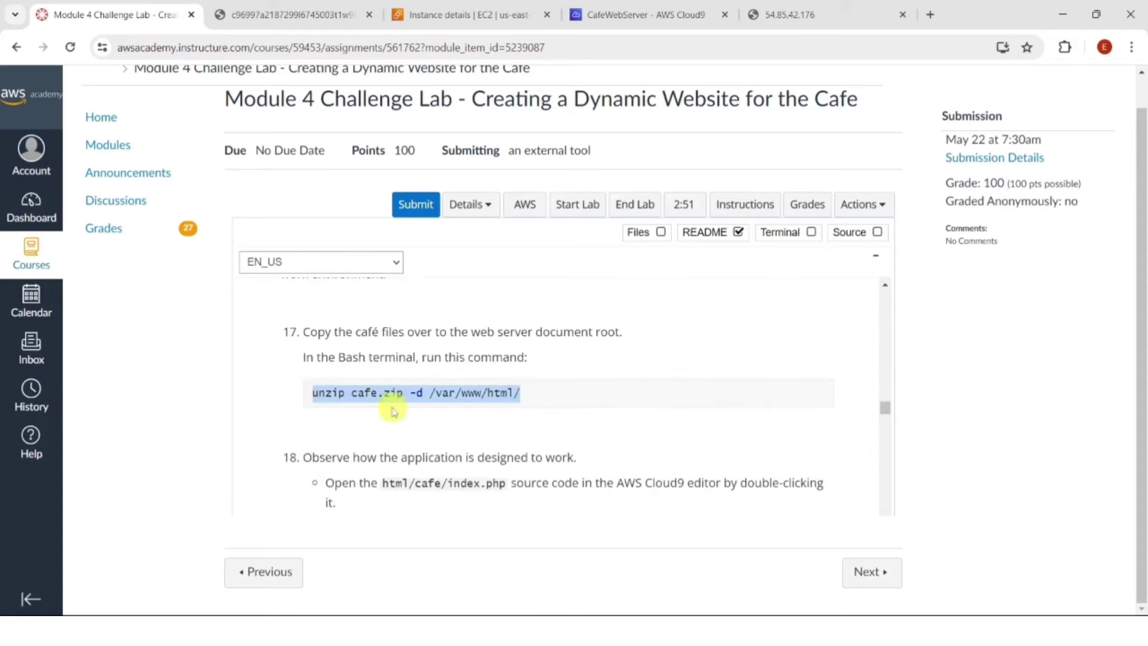
pyautogui.click(622, 14)
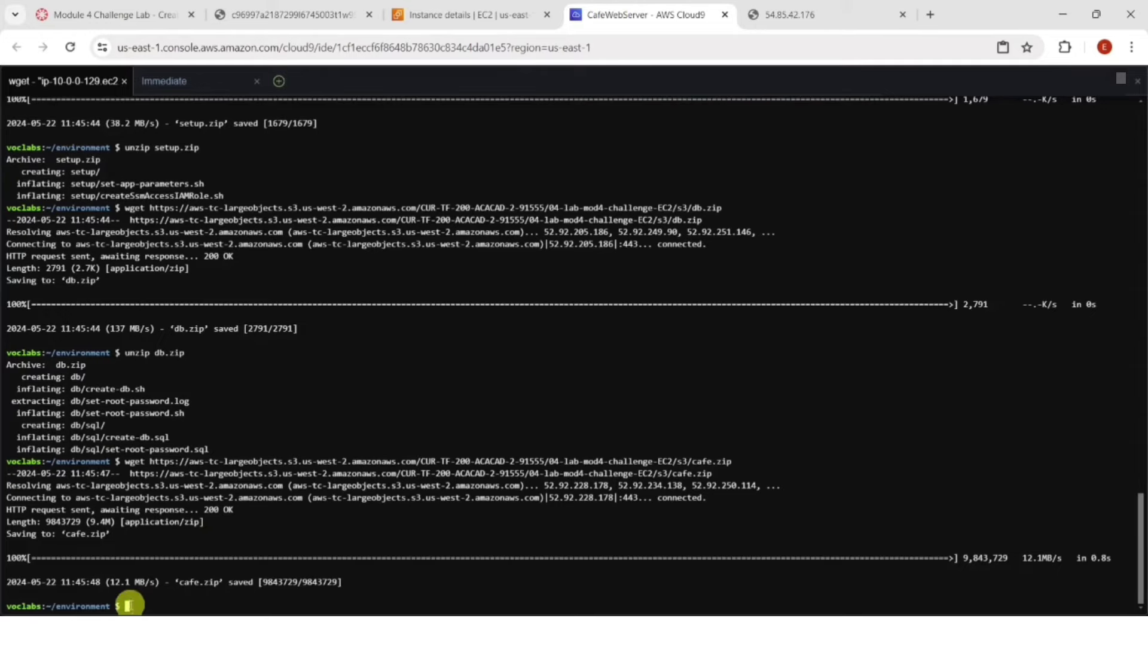
pyautogui.rightClick(128, 605)
pyautogui.click(160, 509)
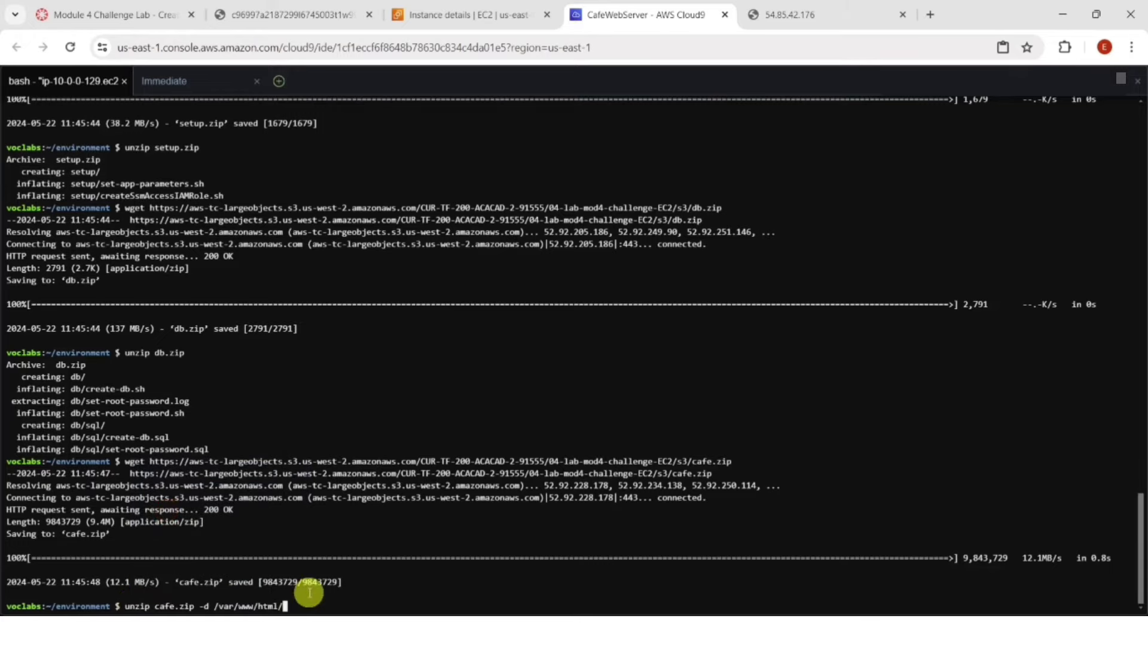
pyautogui.press('Return')
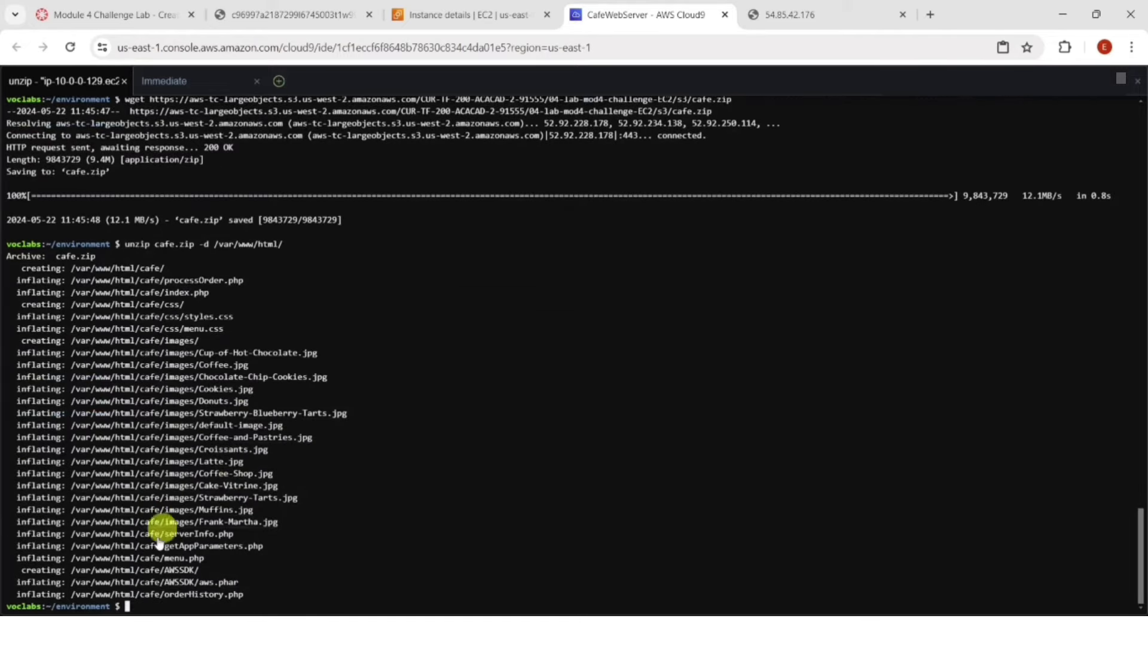
# - Read step 18 of the lab instructions and open html/cafe/index.php in the Cloud9 editor to examine its source code
pyautogui.click(167, 18)
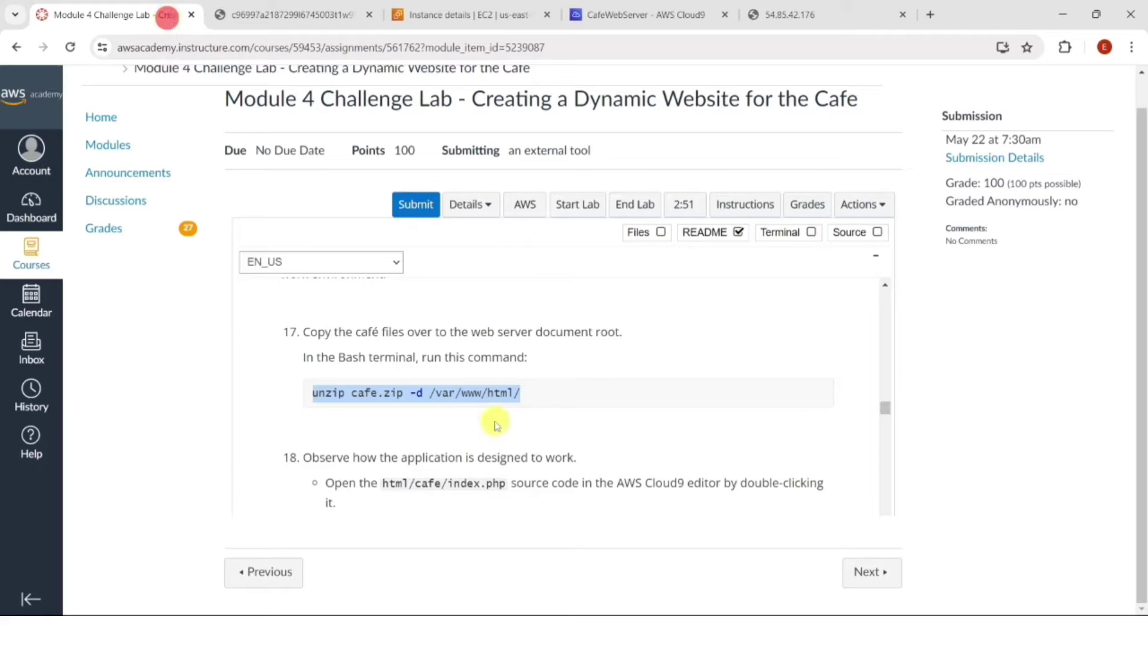
pyautogui.scroll(-3, 496, 425)
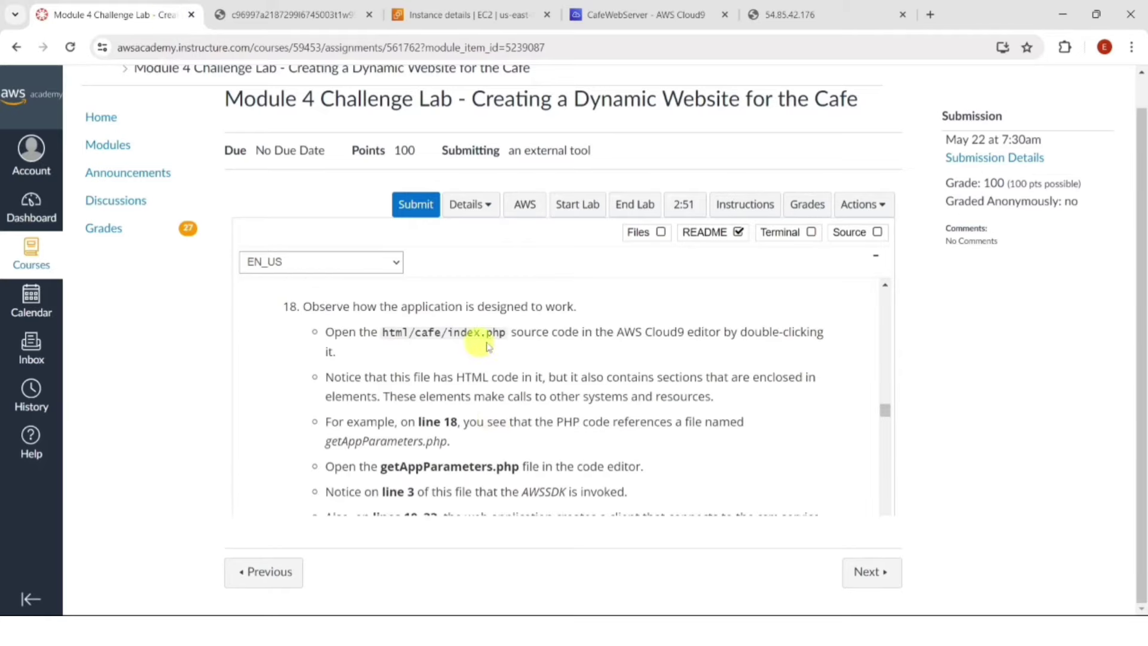
pyautogui.scroll(-1, 534, 351)
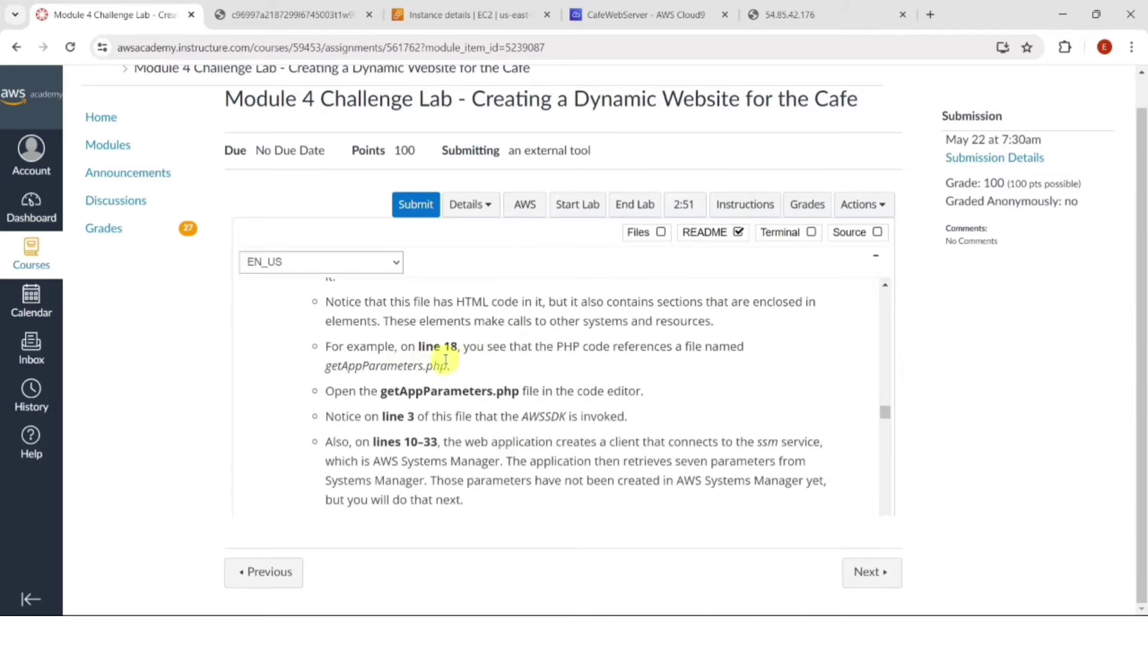
pyautogui.click(646, 15)
pyautogui.click(1114, 78)
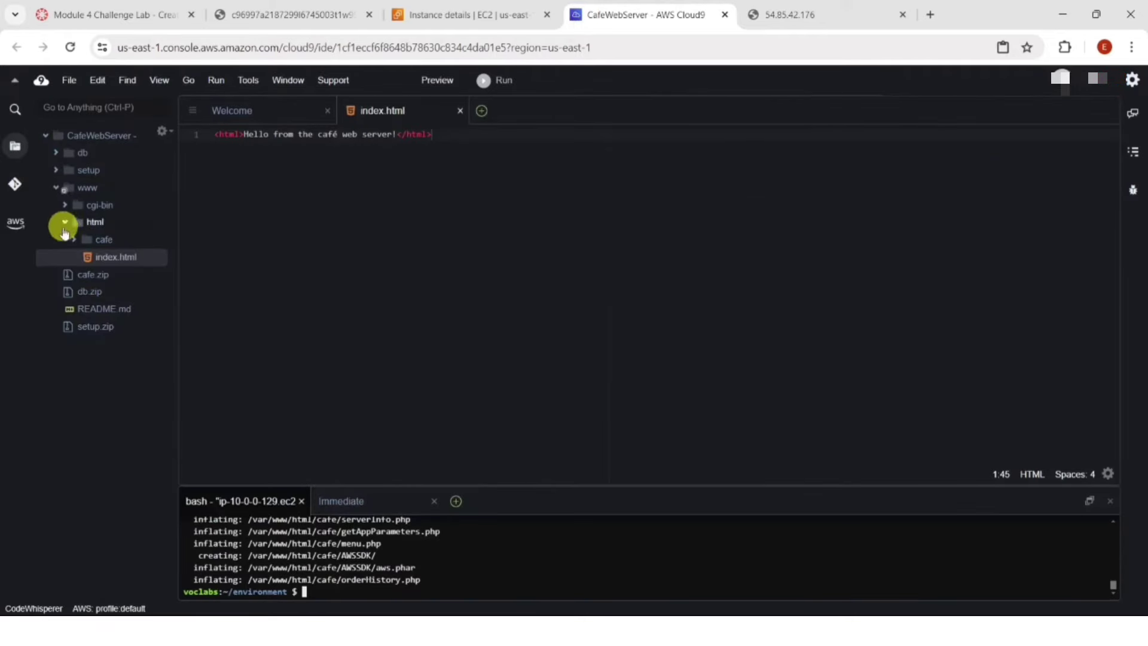
pyautogui.click(74, 240)
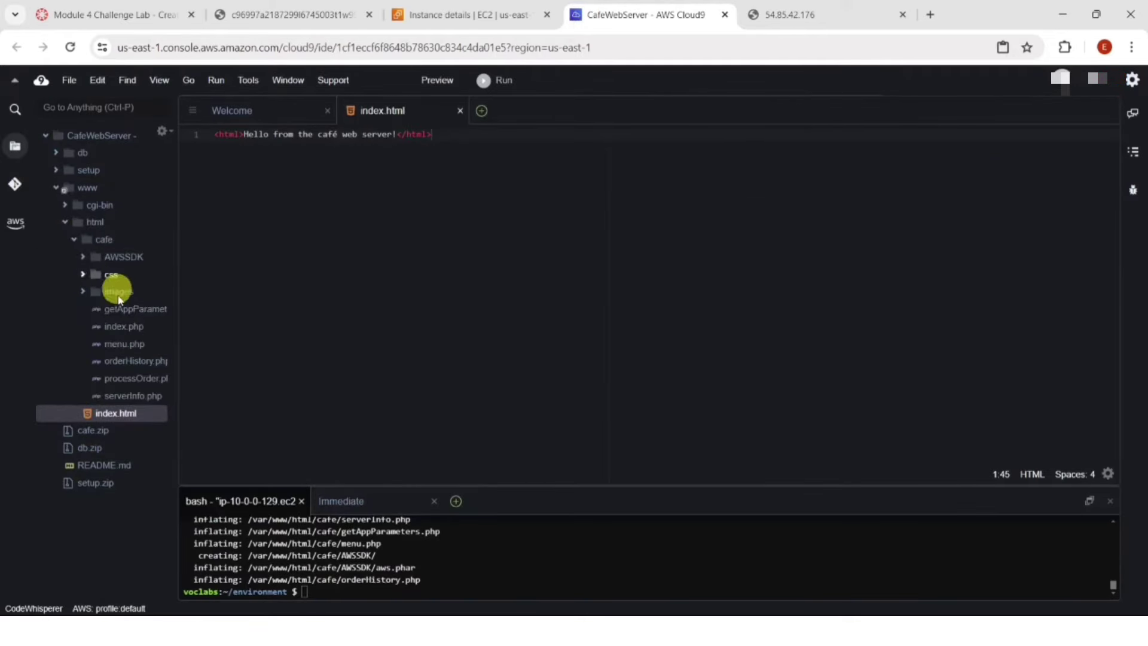
pyautogui.click(133, 329)
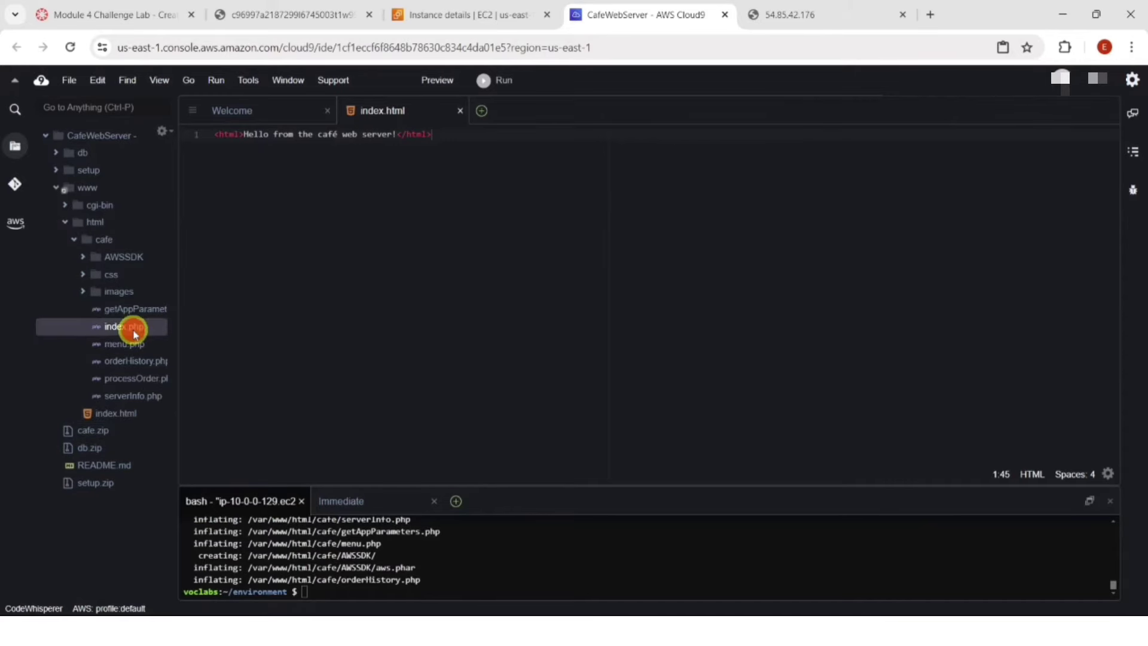
pyautogui.moveTo(135, 334); pyautogui.dragTo(236, 323)
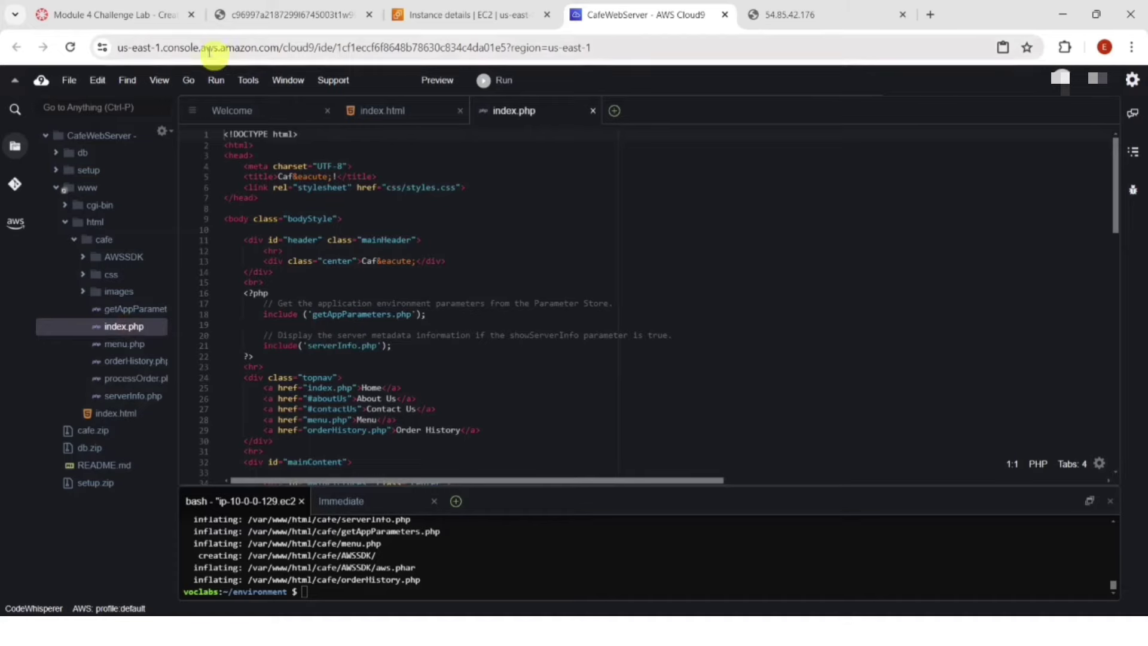
# - Copy the step 19 commands "cd setup" and "./set-app-parameters.sh" from the lab instructions and run them in the maximized Cloud9 terminal
pyautogui.click(145, 16)
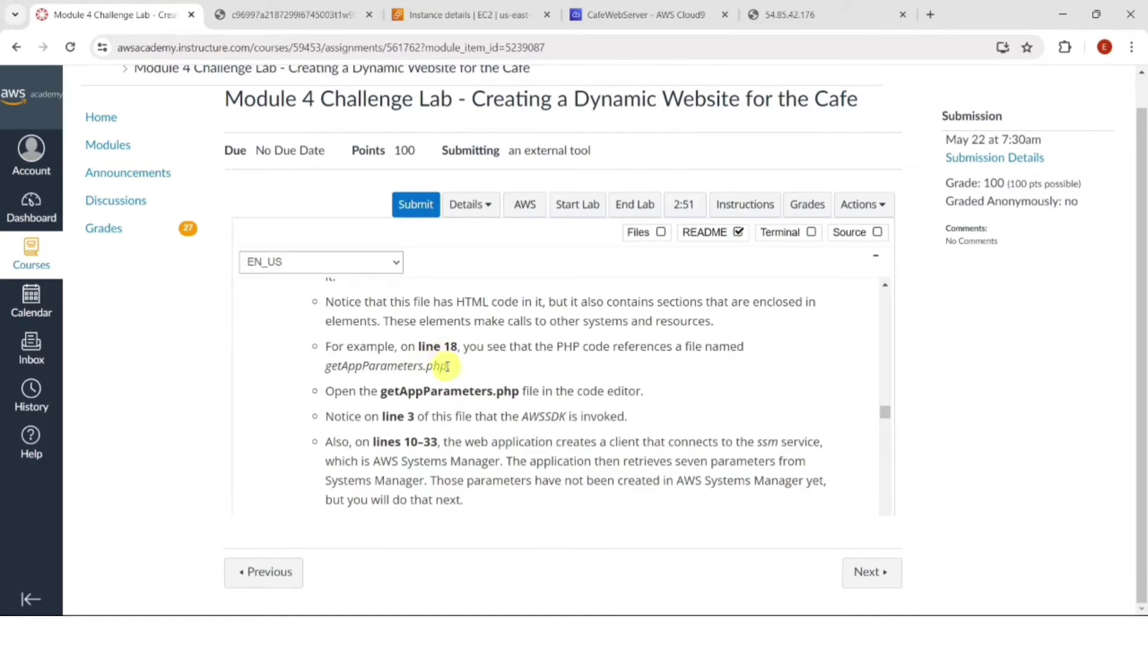
pyautogui.scroll(-2, 448, 366)
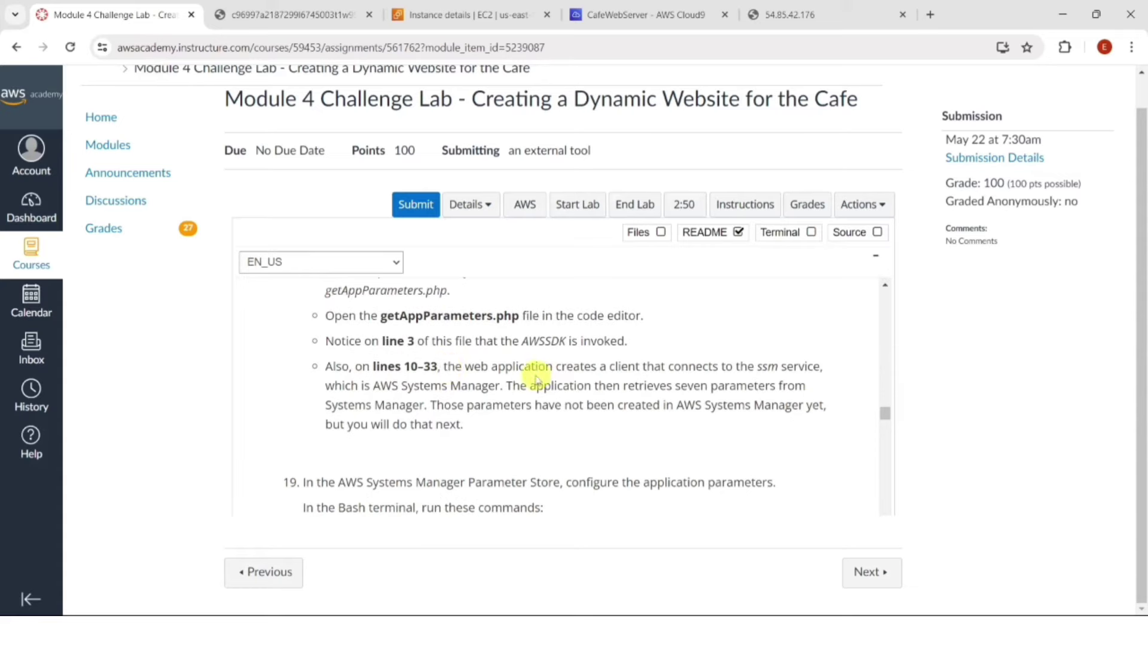
pyautogui.scroll(-4, 515, 376)
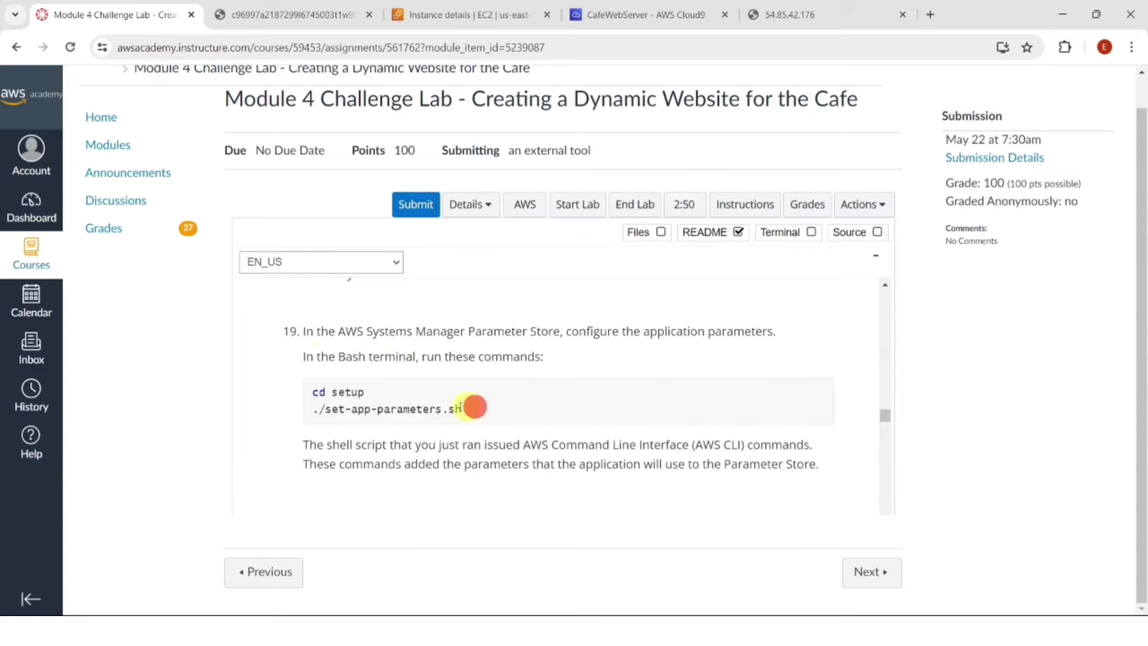
pyautogui.moveTo(472, 407); pyautogui.dragTo(295, 390)
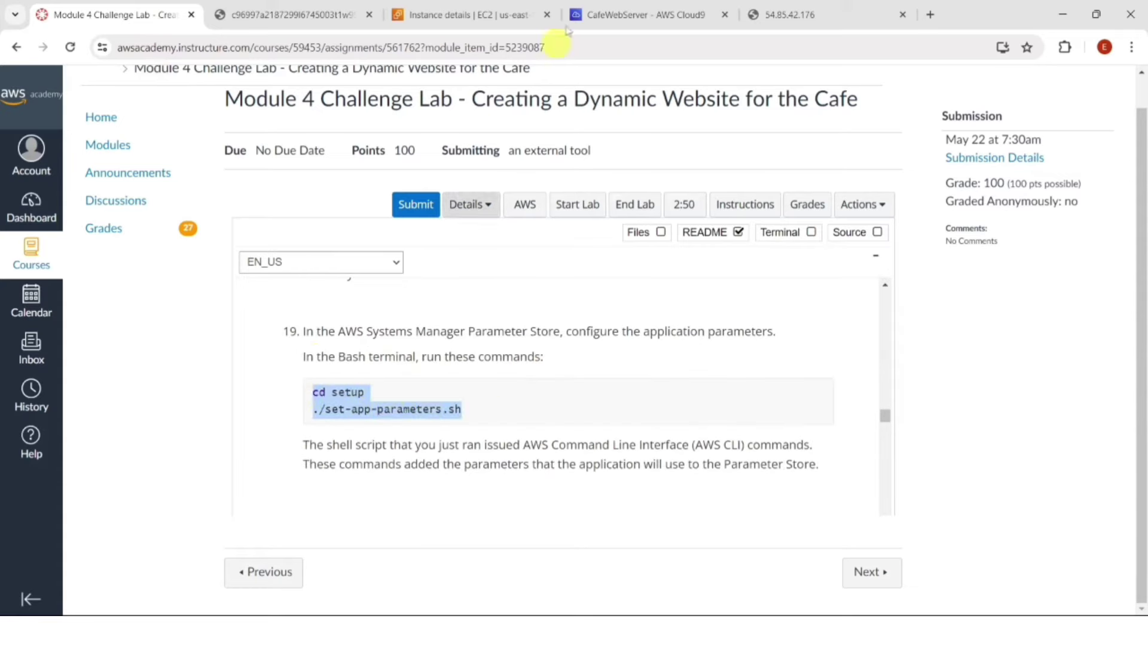
pyautogui.click(598, 15)
pyautogui.click(1084, 505)
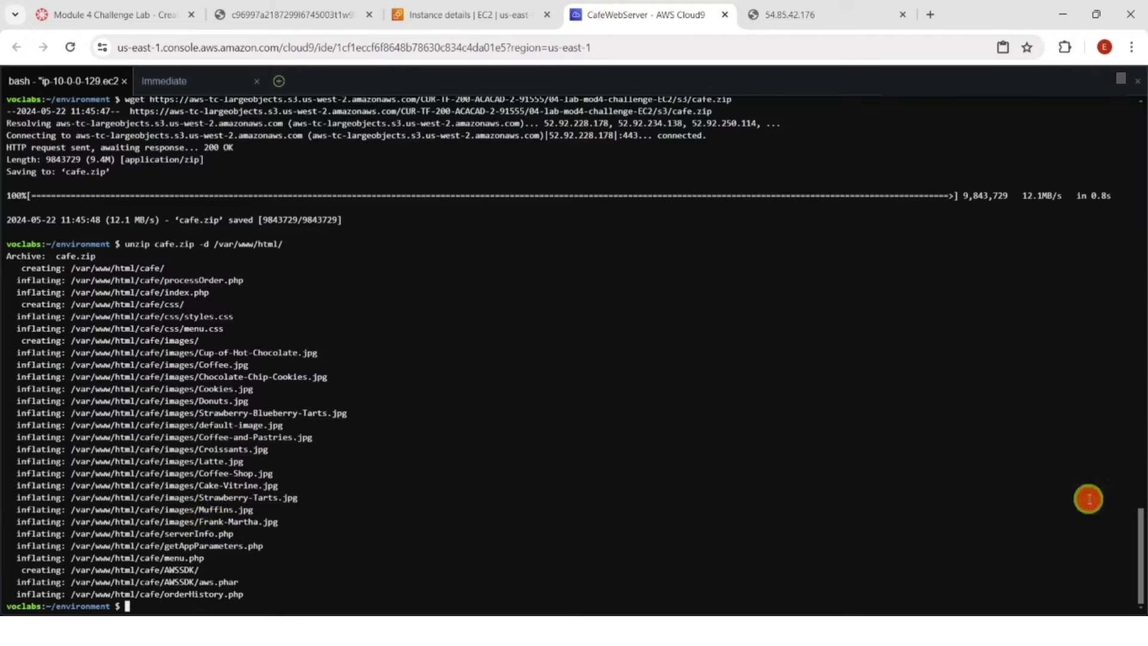
pyautogui.rightClick(129, 605)
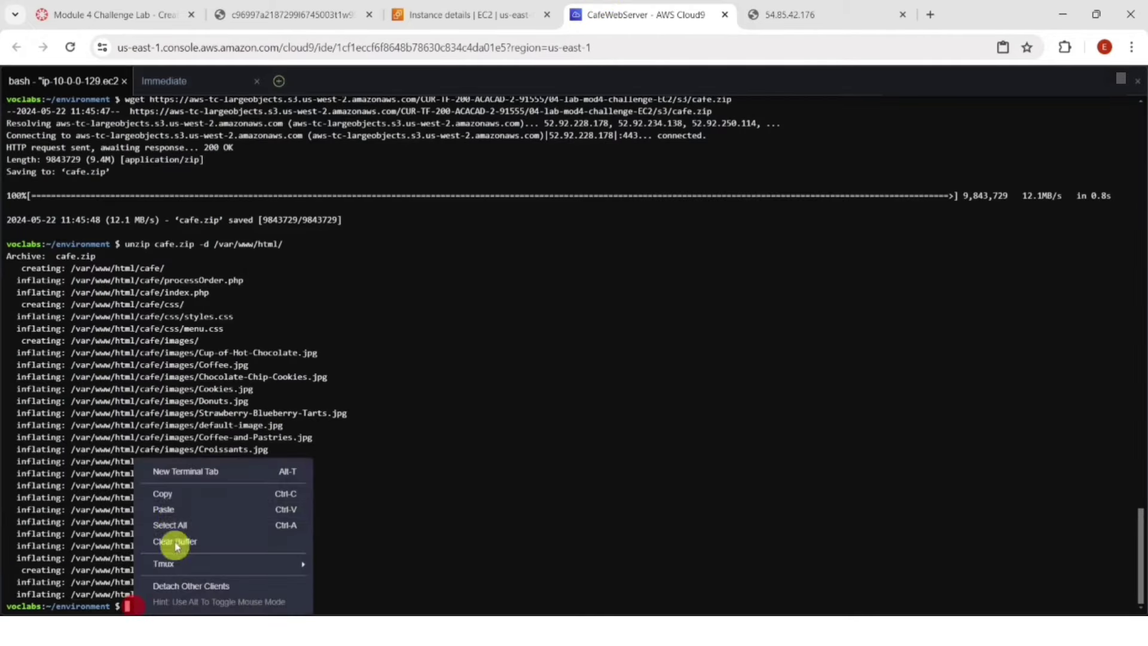
pyautogui.click(173, 509)
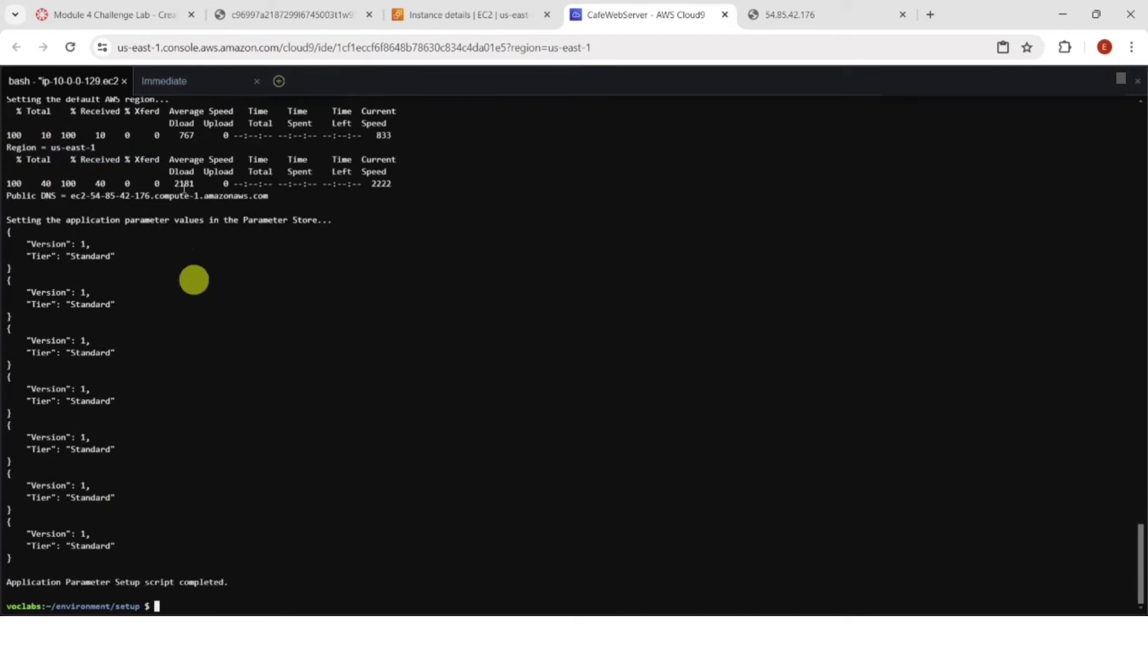
# - Copy the step 22 commands from the lab instructions and run "cd ../db/", "./set-root-password.sh" and "./create-db.sh" in the Cloud9 terminal
pyautogui.click(124, 12)
pyautogui.scroll(-3, 503, 401)
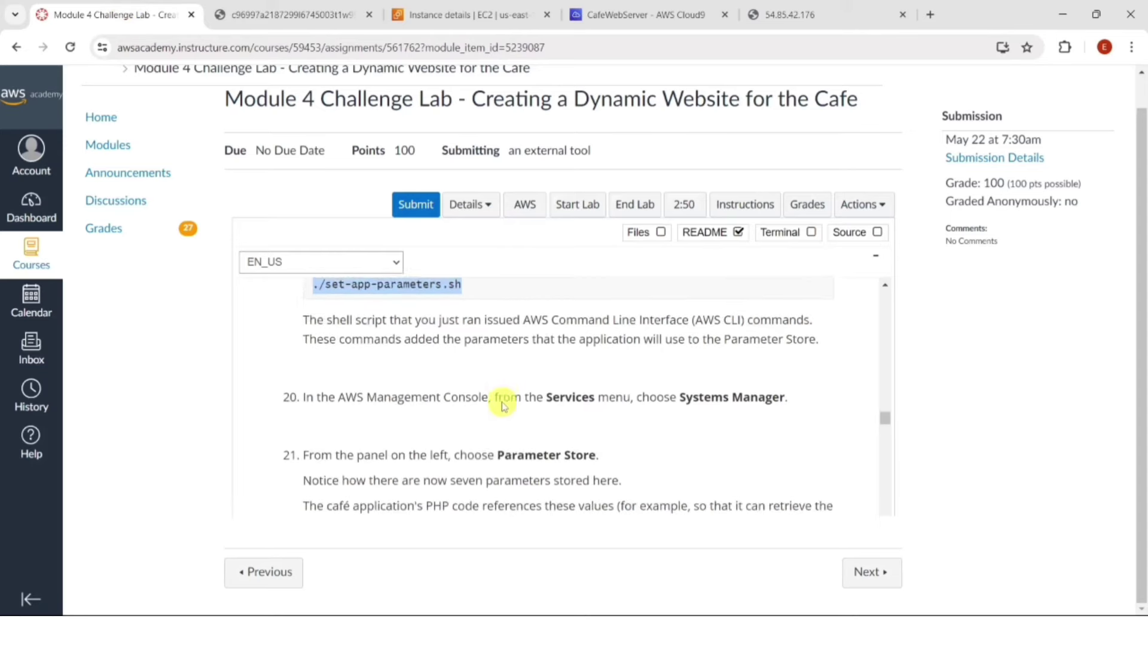
pyautogui.scroll(-5, 537, 421)
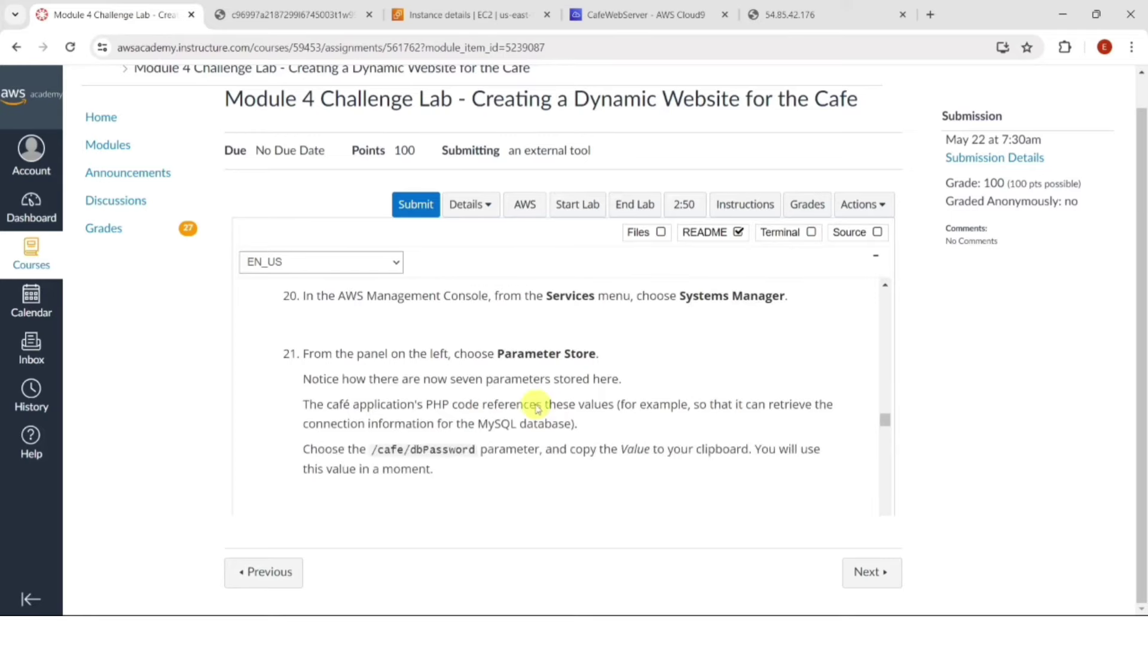
pyautogui.moveTo(312, 437); pyautogui.dragTo(416, 468)
pyautogui.hotkey('ctrl', 'c')
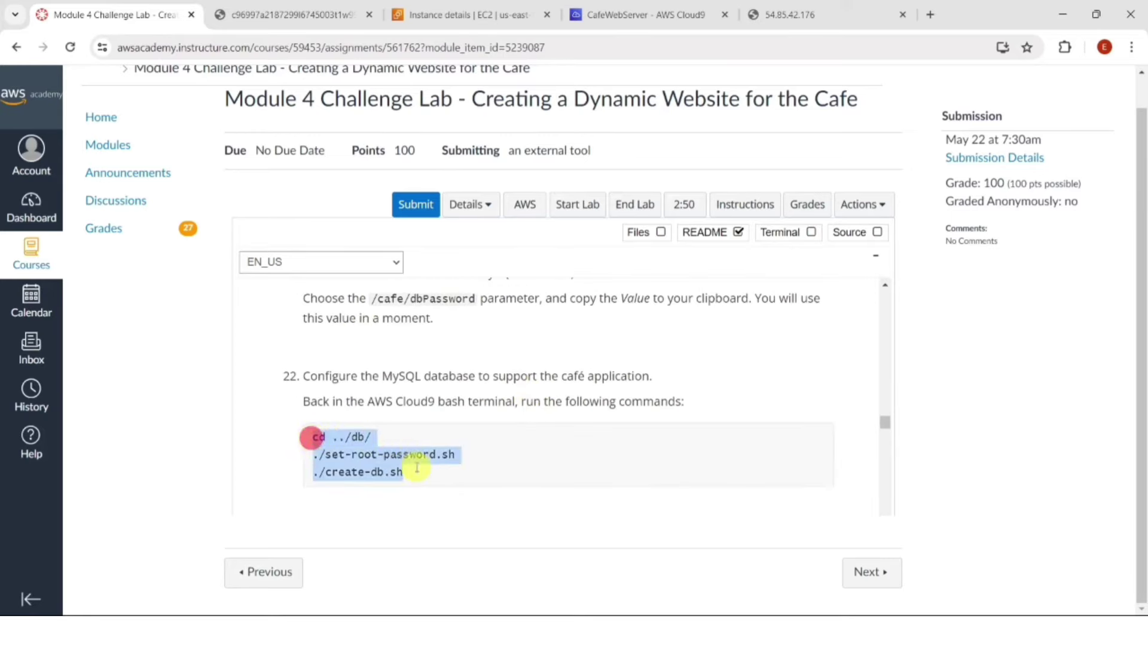
pyautogui.click(642, 13)
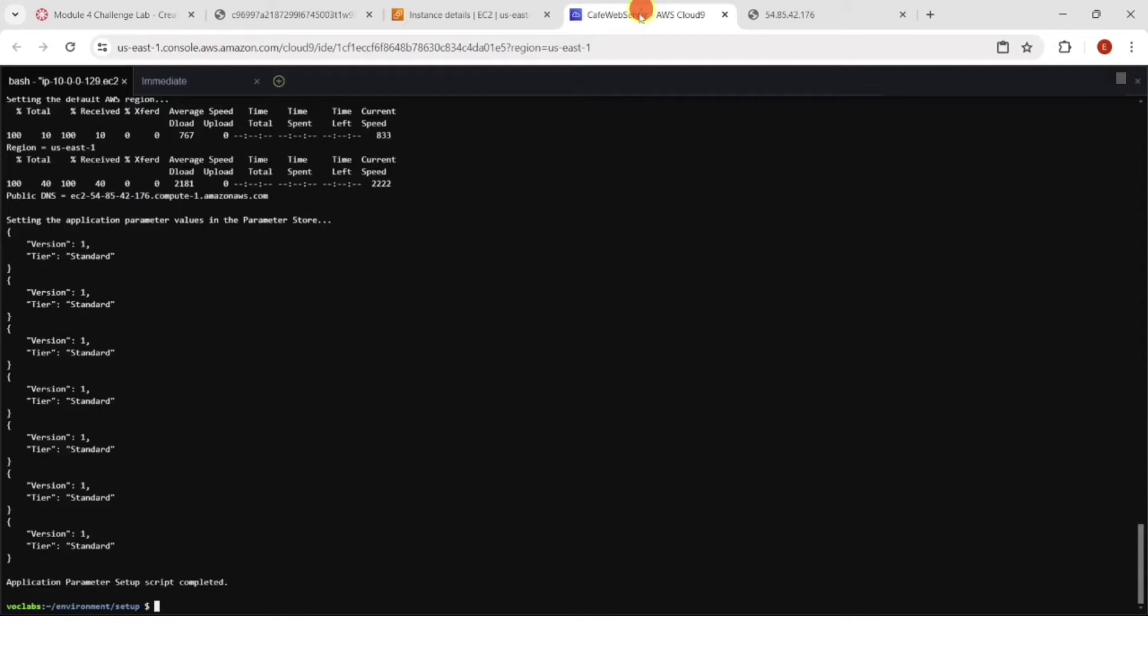
pyautogui.rightClick(156, 604)
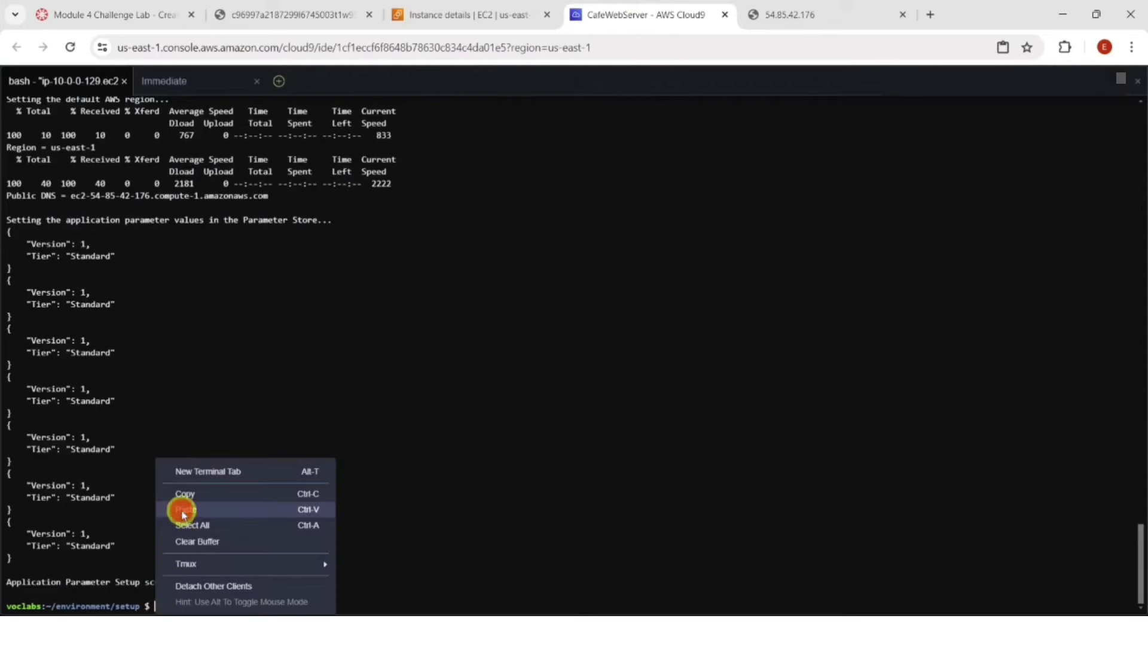
pyautogui.click(179, 509)
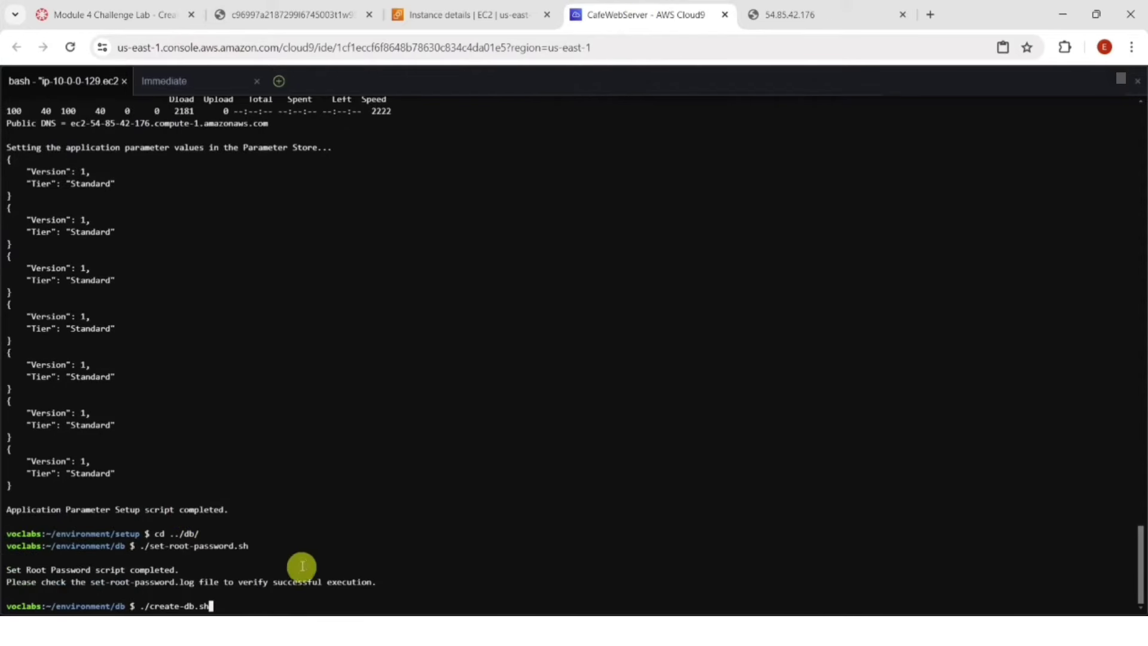
pyautogui.press('Return')
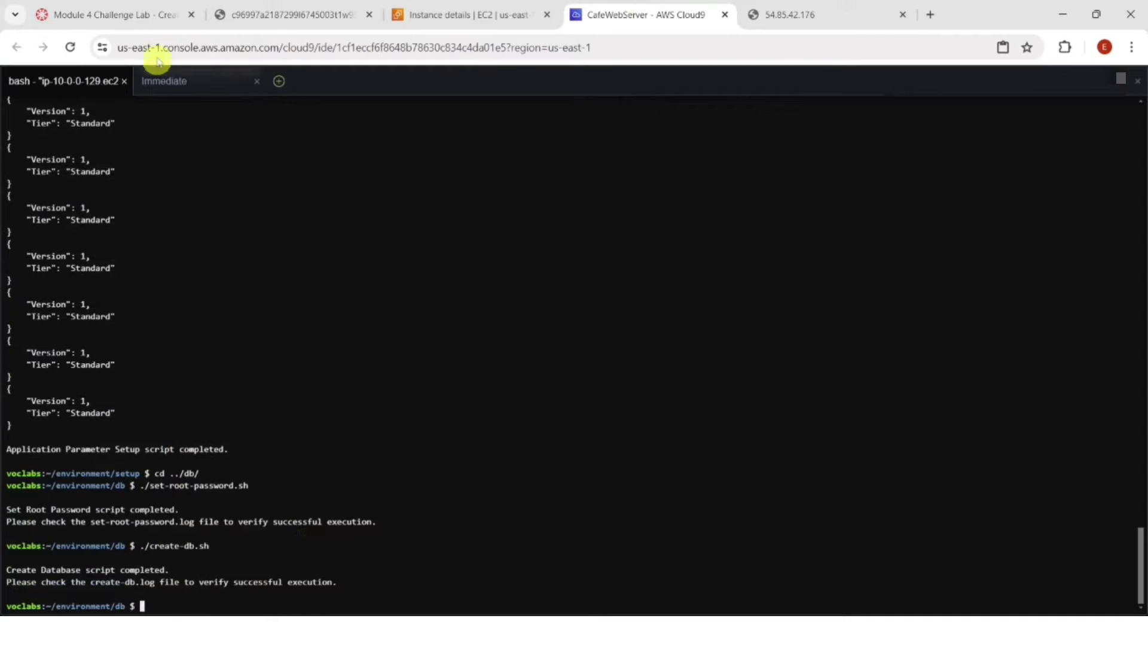
# - Check step 23 of the lab instructions, then find Systems Manager in the AWS console and open it in a new browser tab
pyautogui.click(151, 15)
pyautogui.scroll(-1, 456, 341)
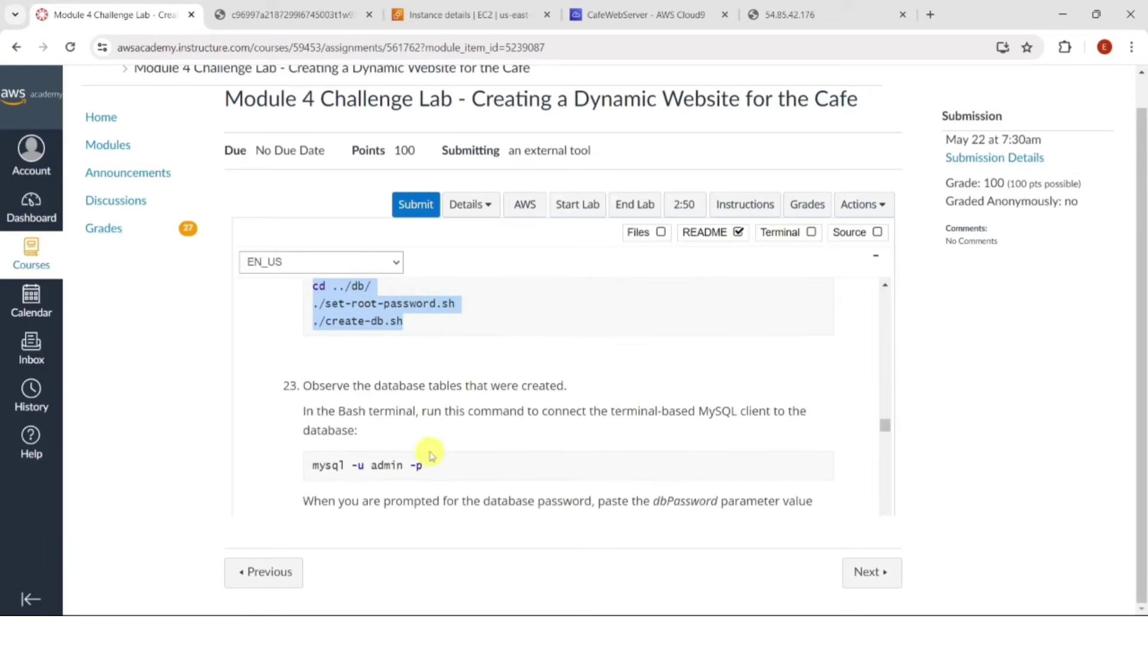
pyautogui.click(441, 16)
pyautogui.click(379, 78)
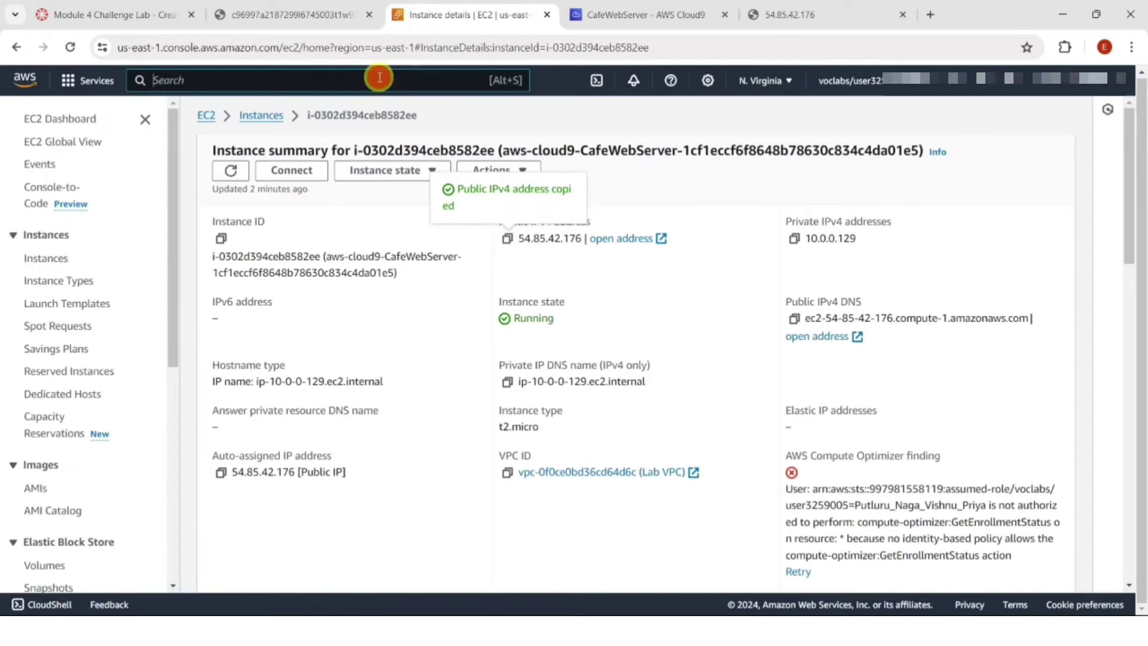
pyautogui.write('sys')
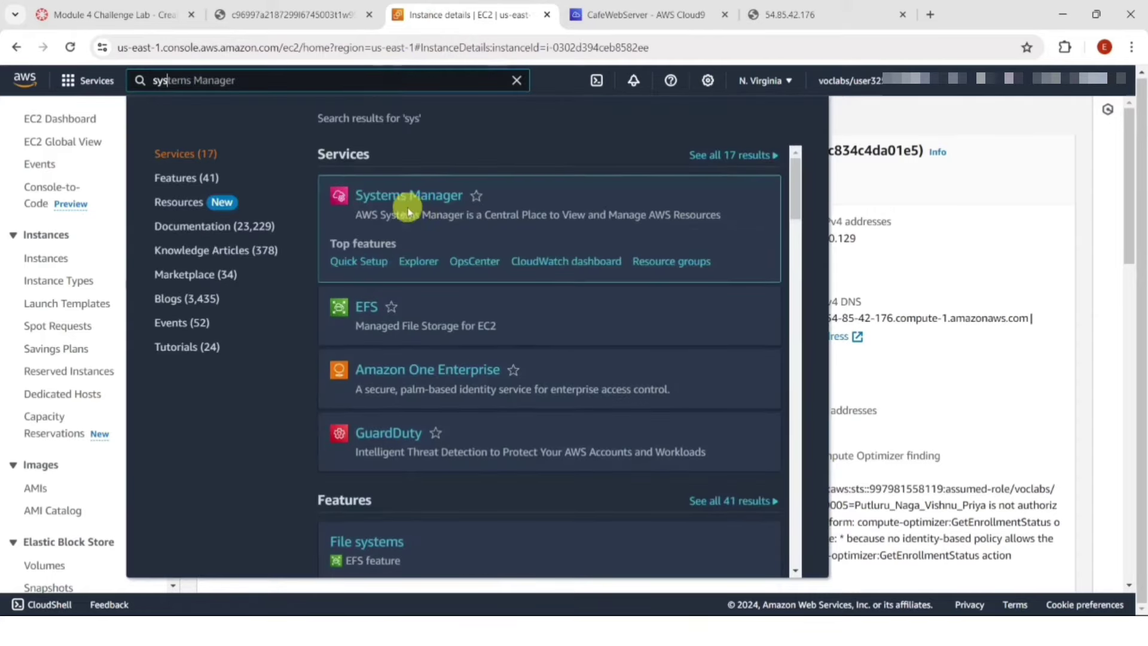
pyautogui.rightClick(417, 205)
pyautogui.click(435, 214)
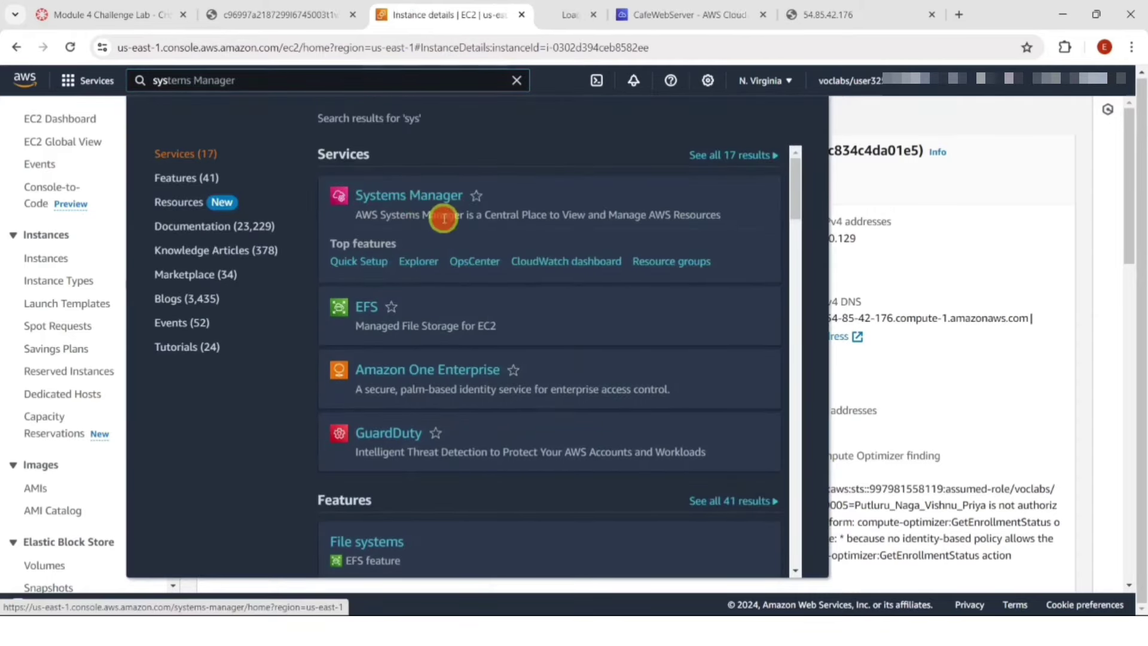
pyautogui.click(1005, 249)
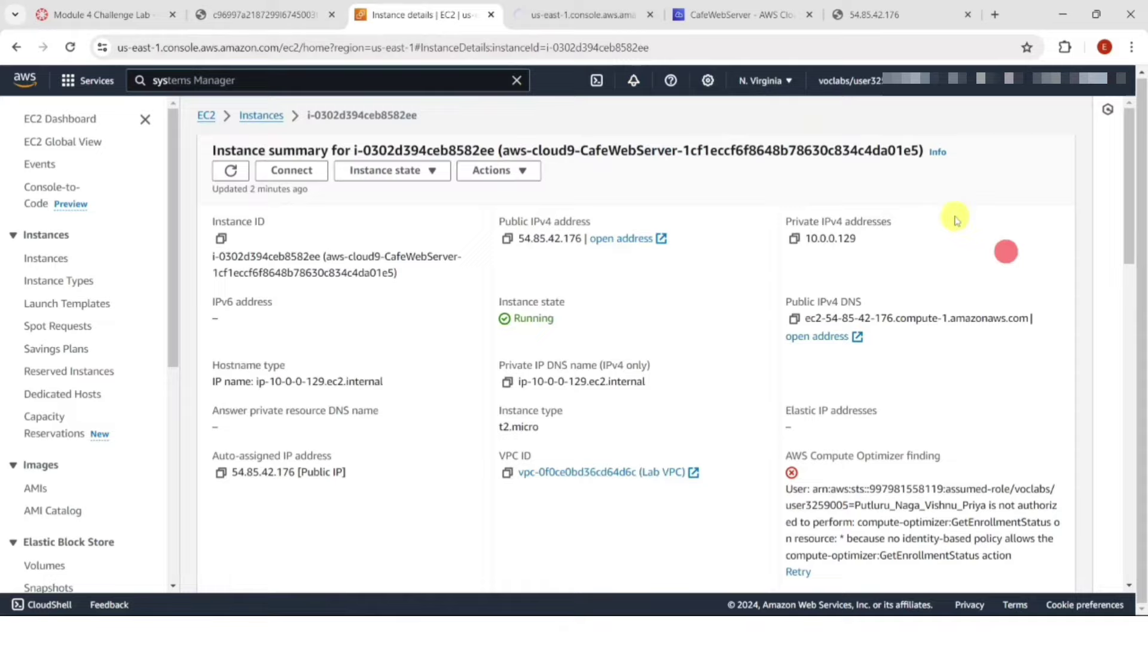
pyautogui.click(583, 13)
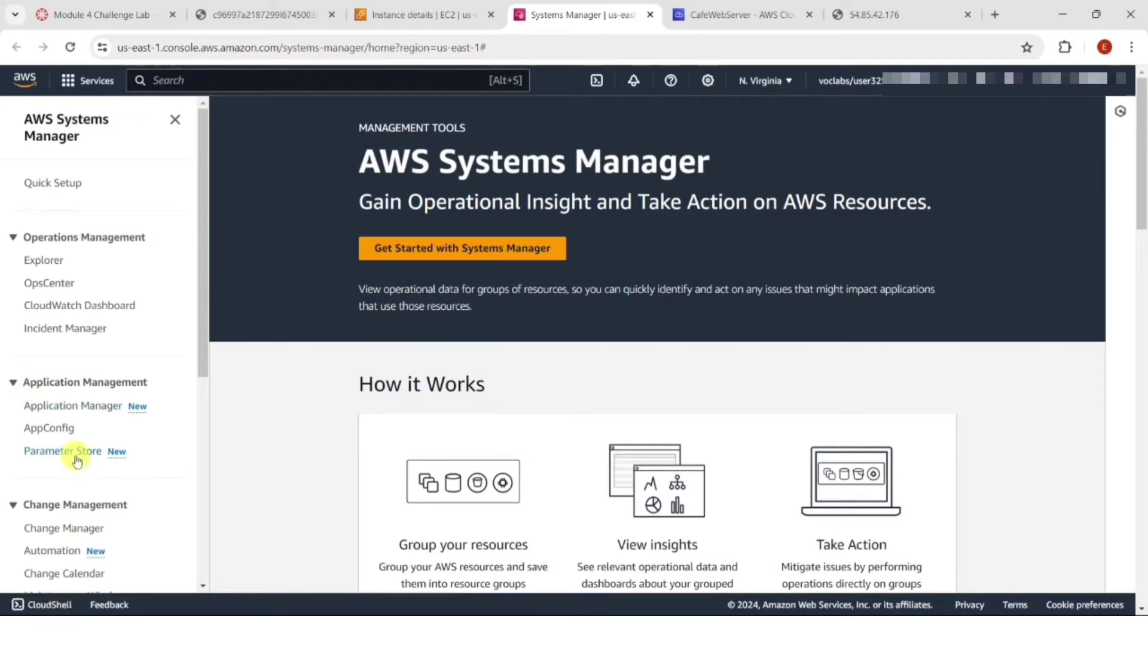
# - Open the details of the /cafe/dbPassword parameter in the Systems Manager Parameter Store
pyautogui.click(76, 459)
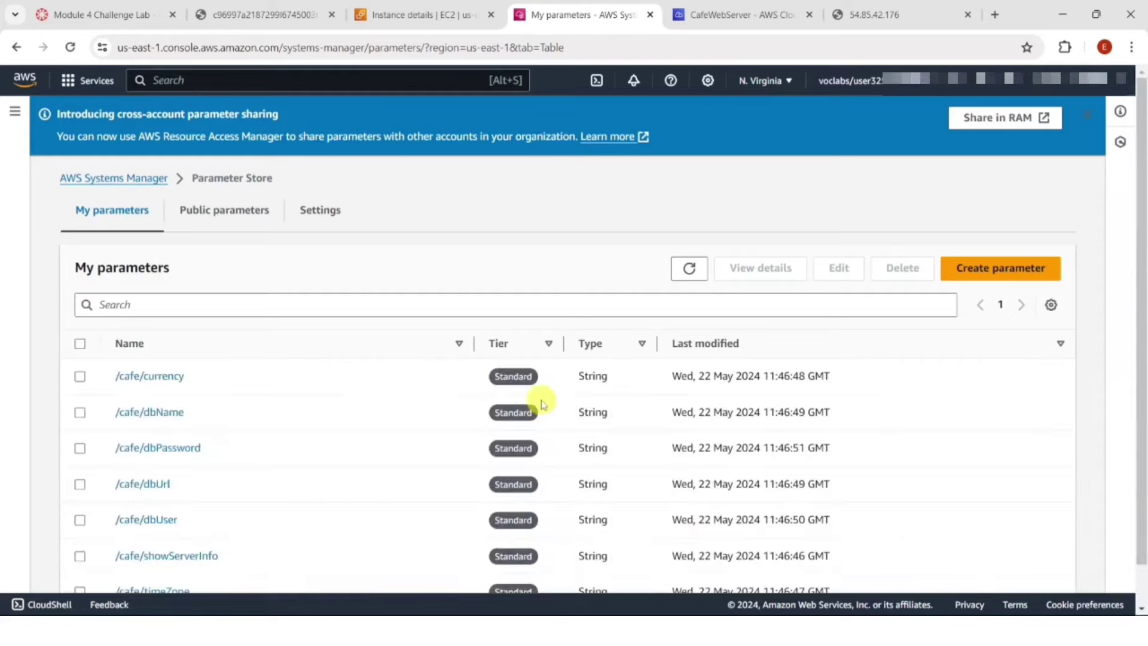
pyautogui.scroll(-1, 328, 336)
pyautogui.click(171, 407)
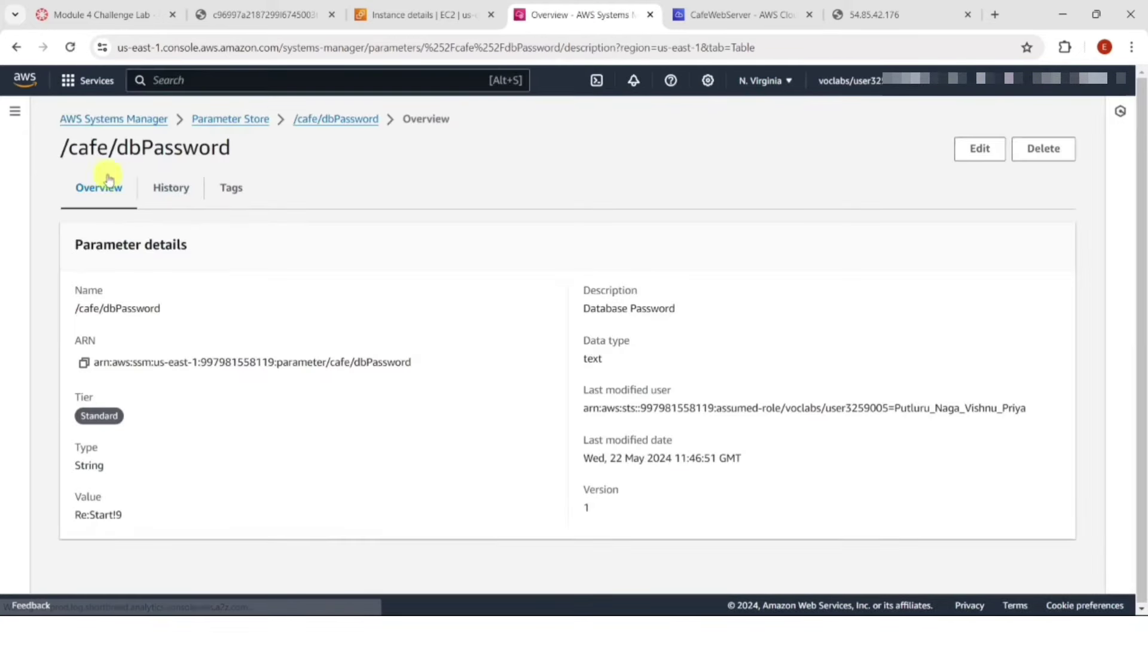
# - Copy the step 23 command "mysql -u admin -p" from the lab instructions and run it in the Cloud9 terminal
pyautogui.click(113, 13)
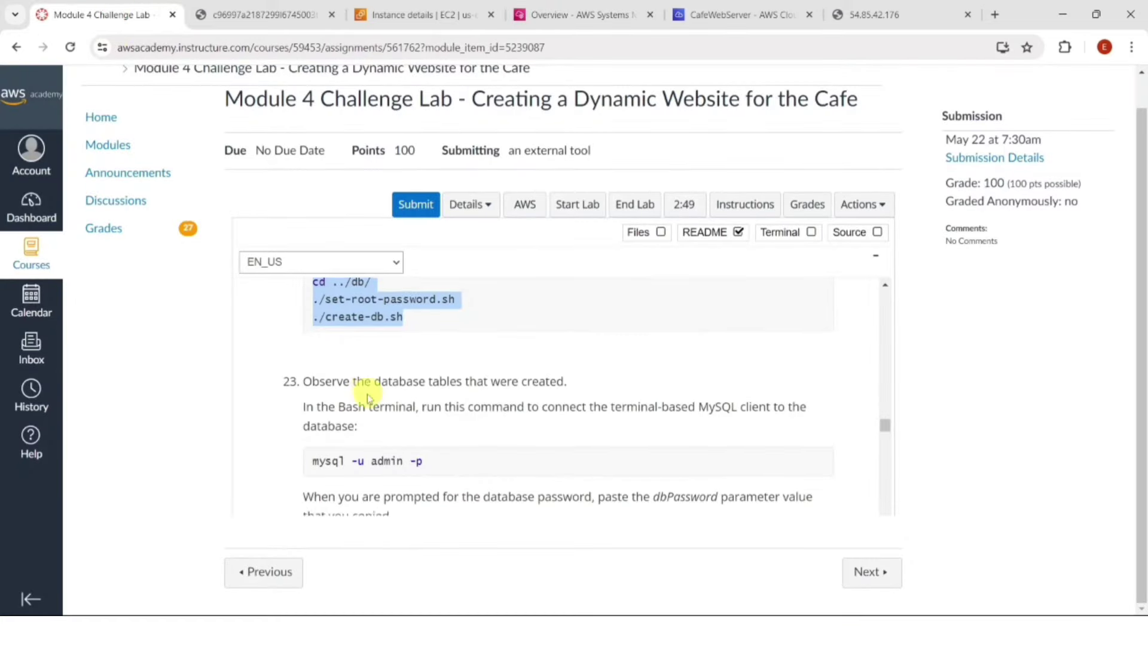
pyautogui.scroll(-1, 367, 389)
pyautogui.moveTo(432, 389); pyautogui.dragTo(286, 395)
pyautogui.hotkey('ctrl', 'c')
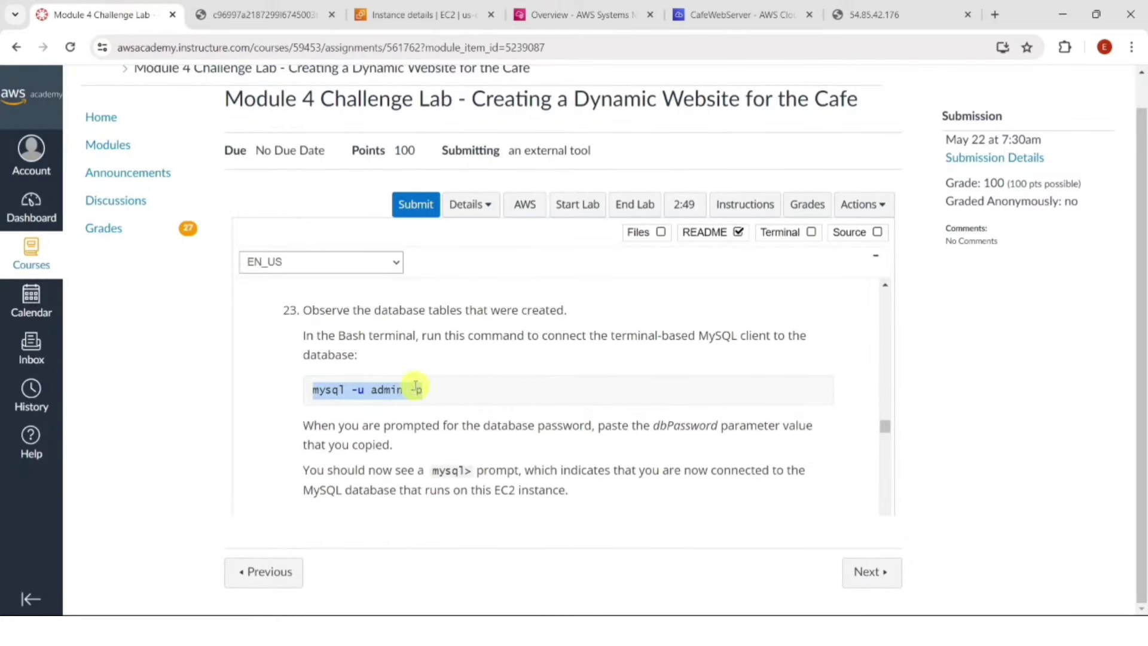
pyautogui.click(674, 17)
pyautogui.rightClick(147, 606)
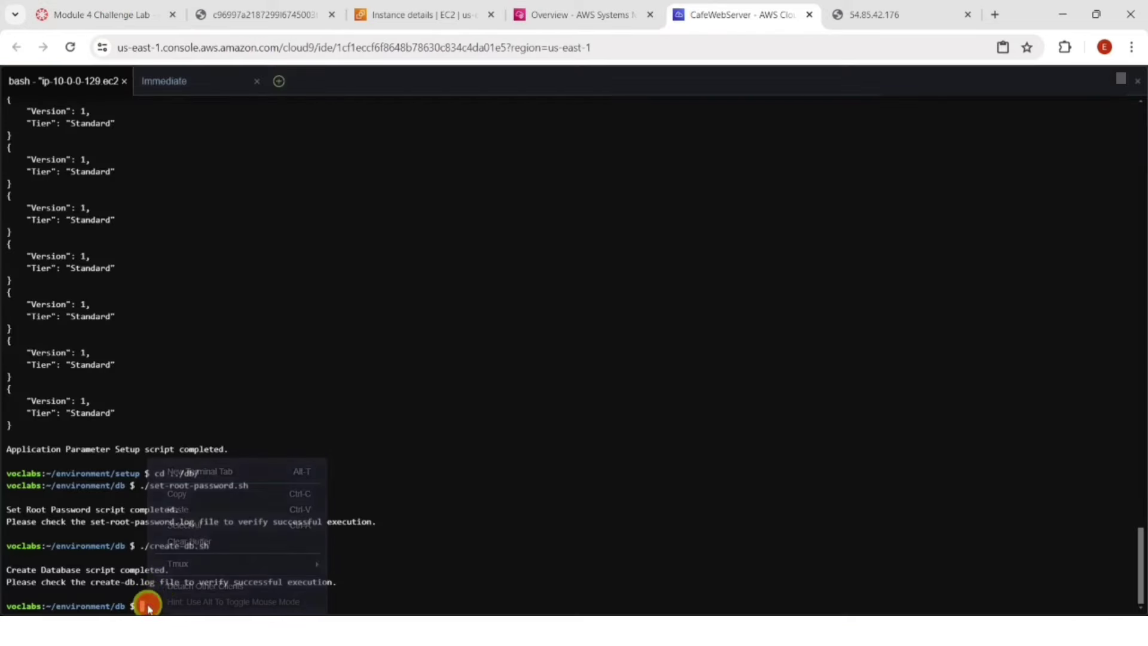
pyautogui.click(188, 510)
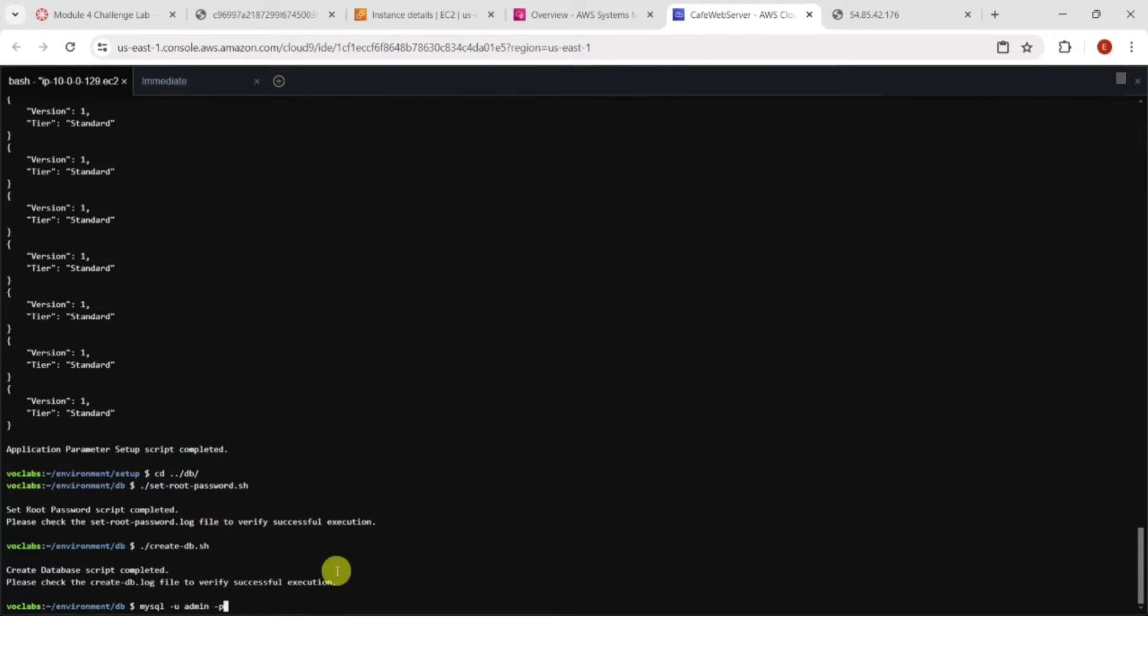
pyautogui.press('Return')
# - Copy the value of the /cafe/dbPassword parameter and submit it as the database password at the MySQL client's prompt in Cloud9
pyautogui.click(559, 16)
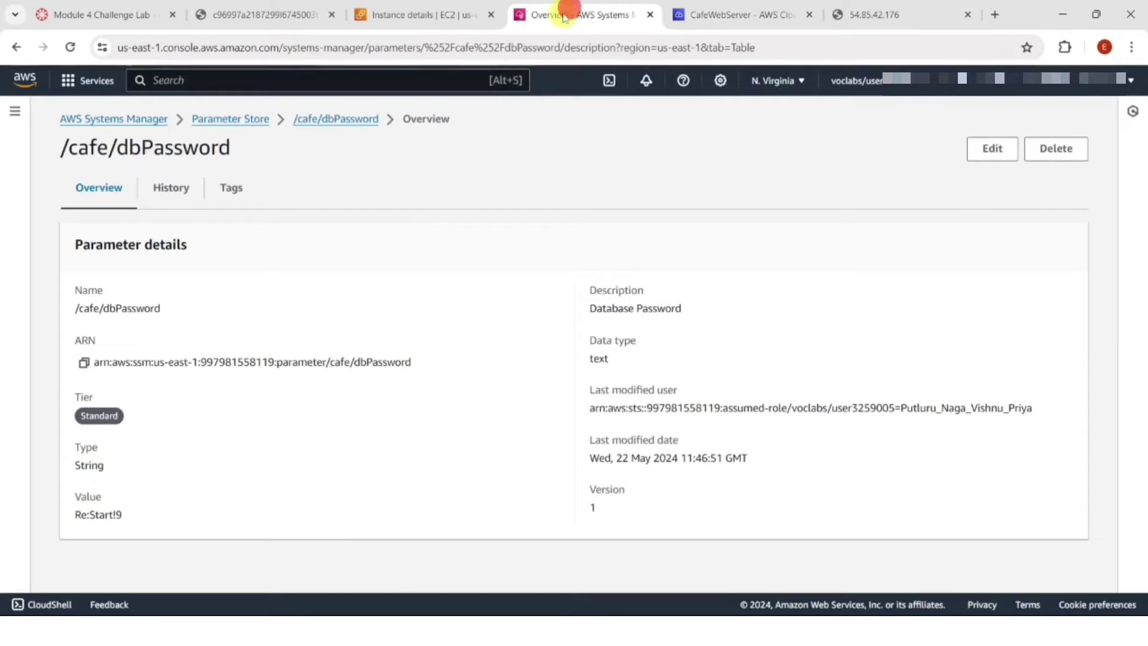
pyautogui.moveTo(125, 516); pyautogui.dragTo(71, 516)
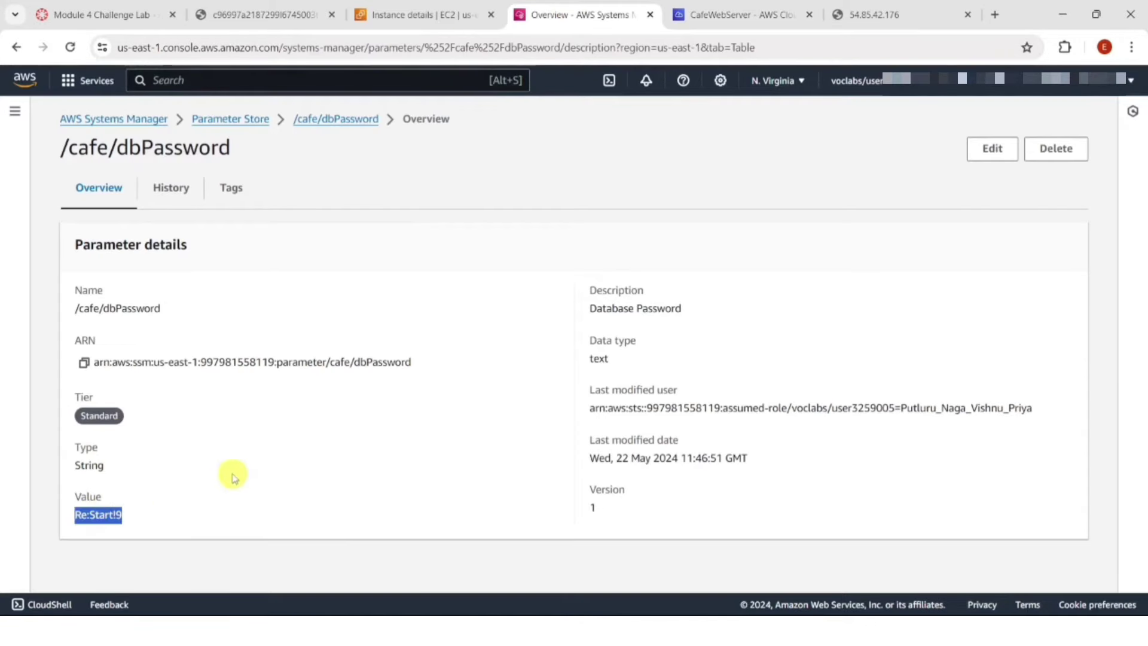
pyautogui.hotkey('ctrl', 'c')
pyautogui.click(727, 18)
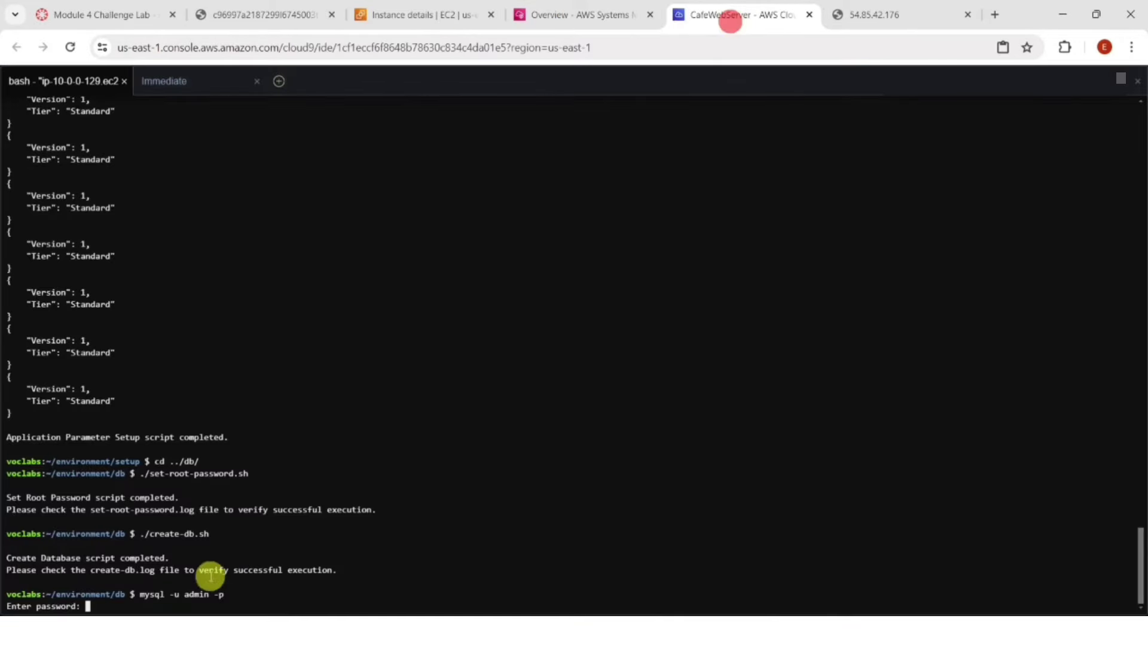
pyautogui.rightClick(87, 605)
pyautogui.click(123, 510)
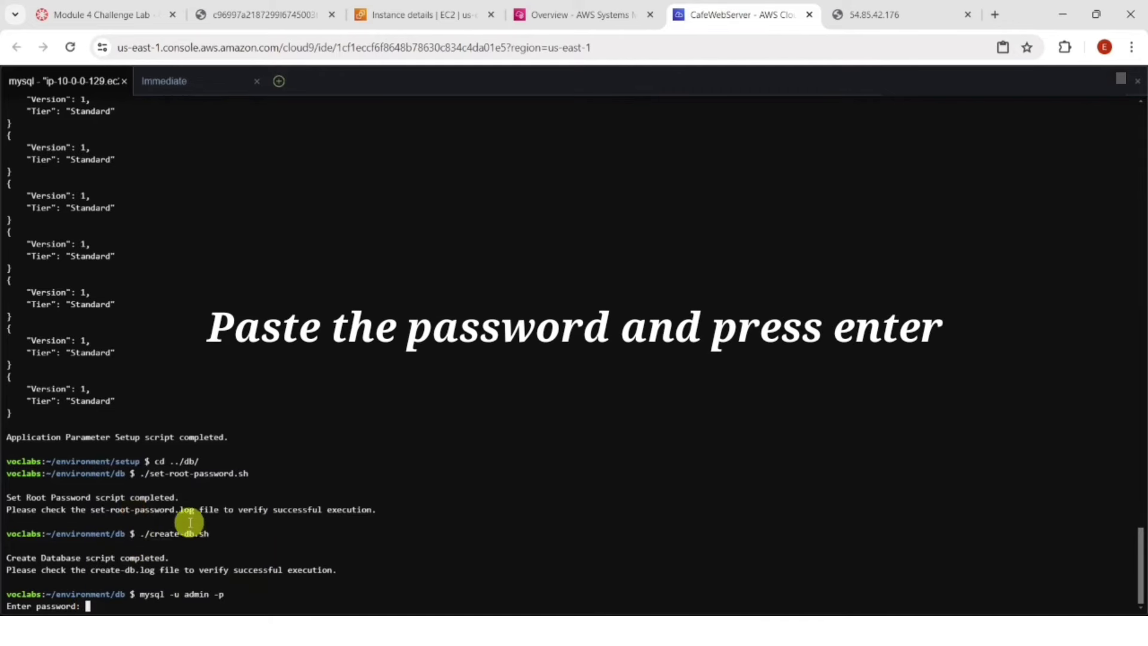
pyautogui.press('Return')
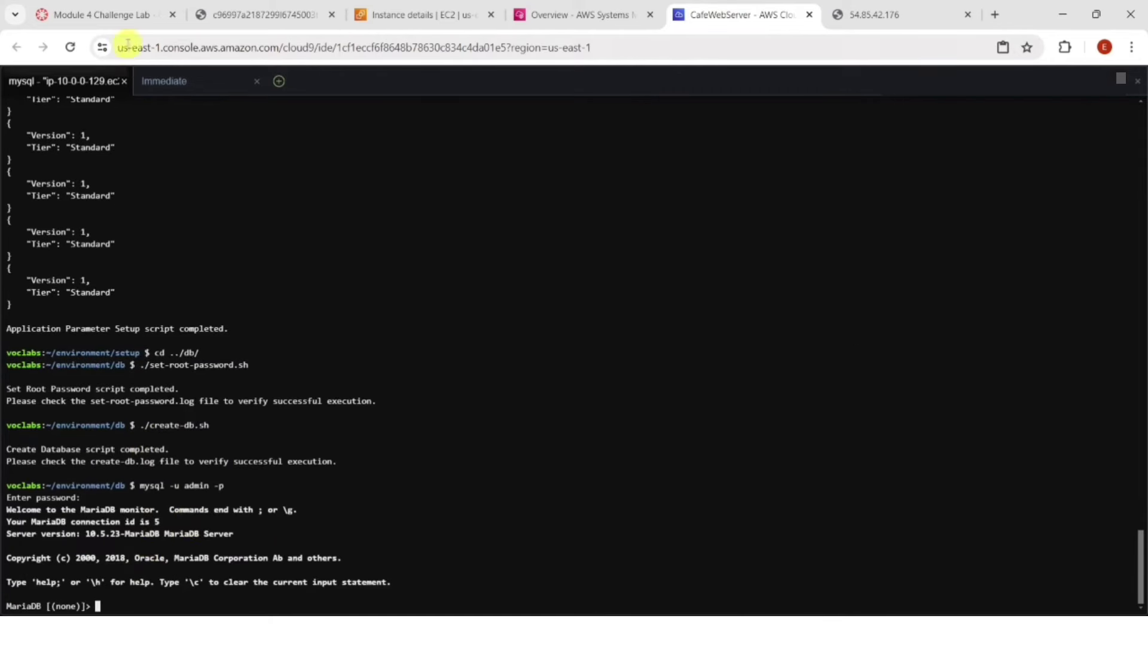
# - Copy the lab's database commands from "show databases;" through "exit;" and run them in the MySQL client in the Cloud9 terminal
pyautogui.click(122, 21)
pyautogui.scroll(-10, 412, 390)
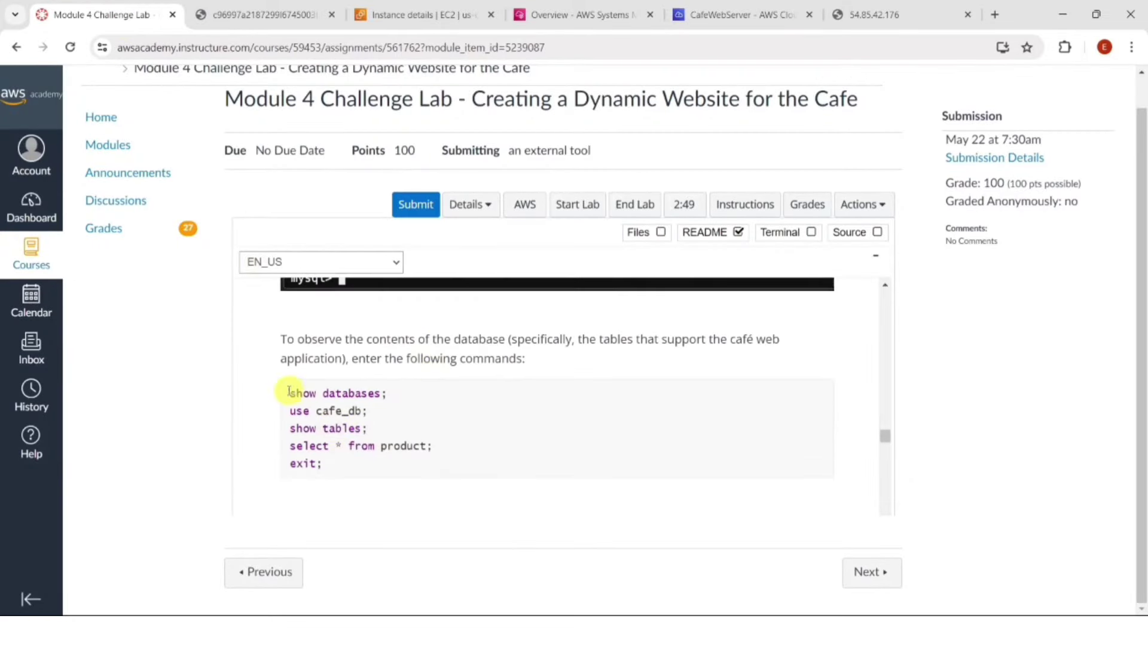
pyautogui.moveTo(333, 404); pyautogui.dragTo(348, 462)
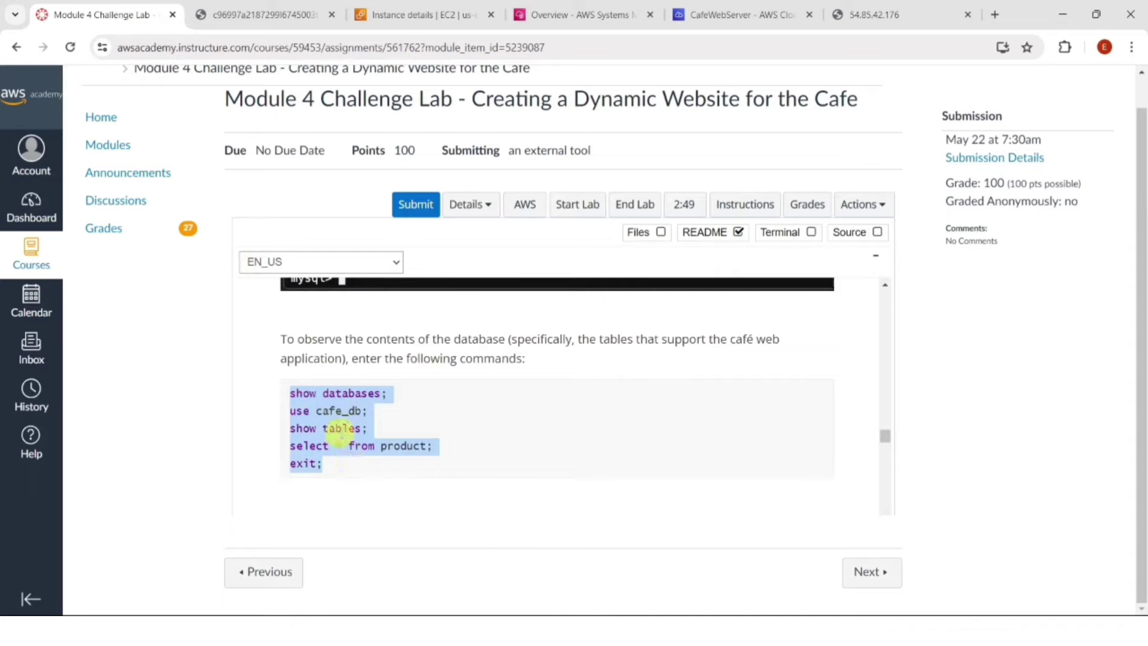
pyautogui.click(679, 14)
pyautogui.rightClick(109, 598)
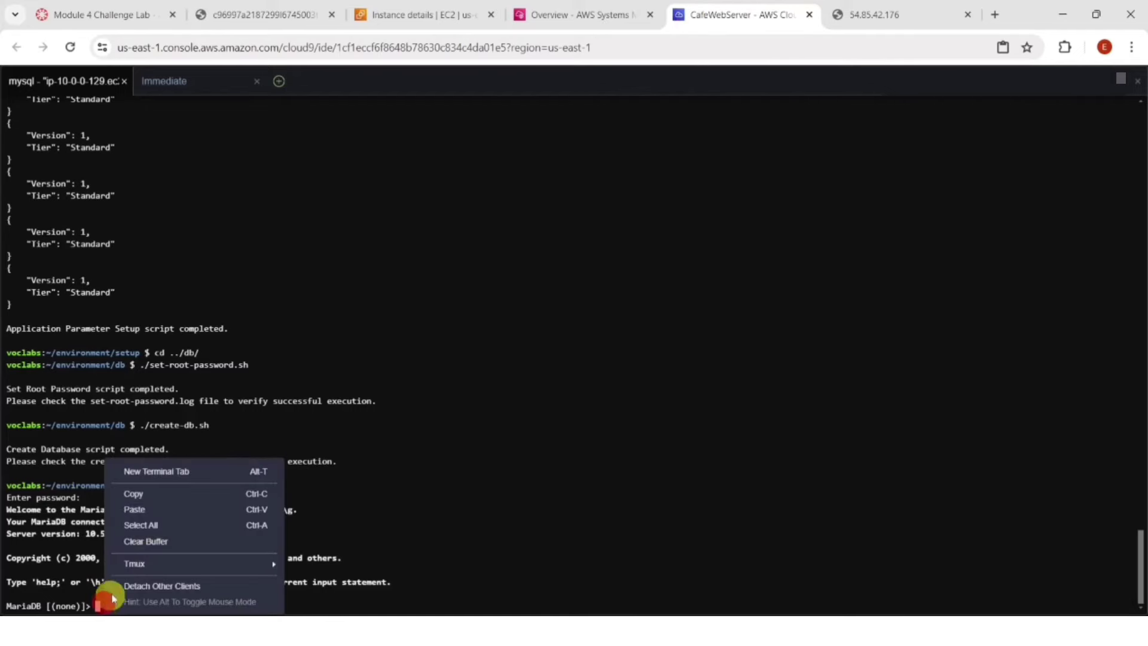
pyautogui.click(146, 510)
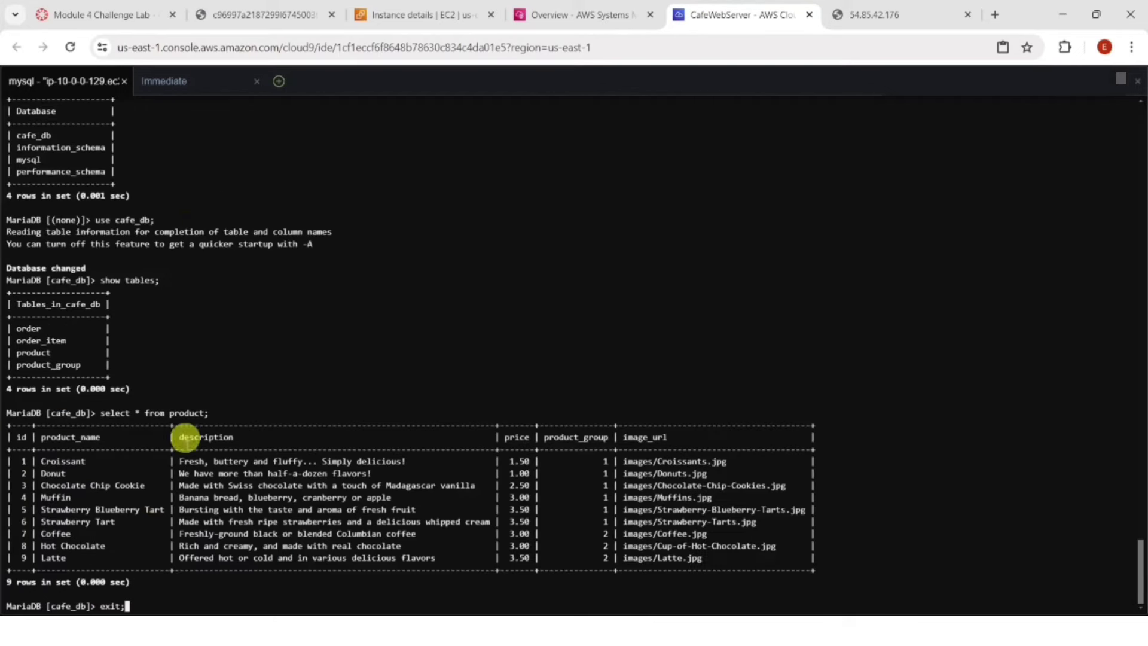
pyautogui.press('Return')
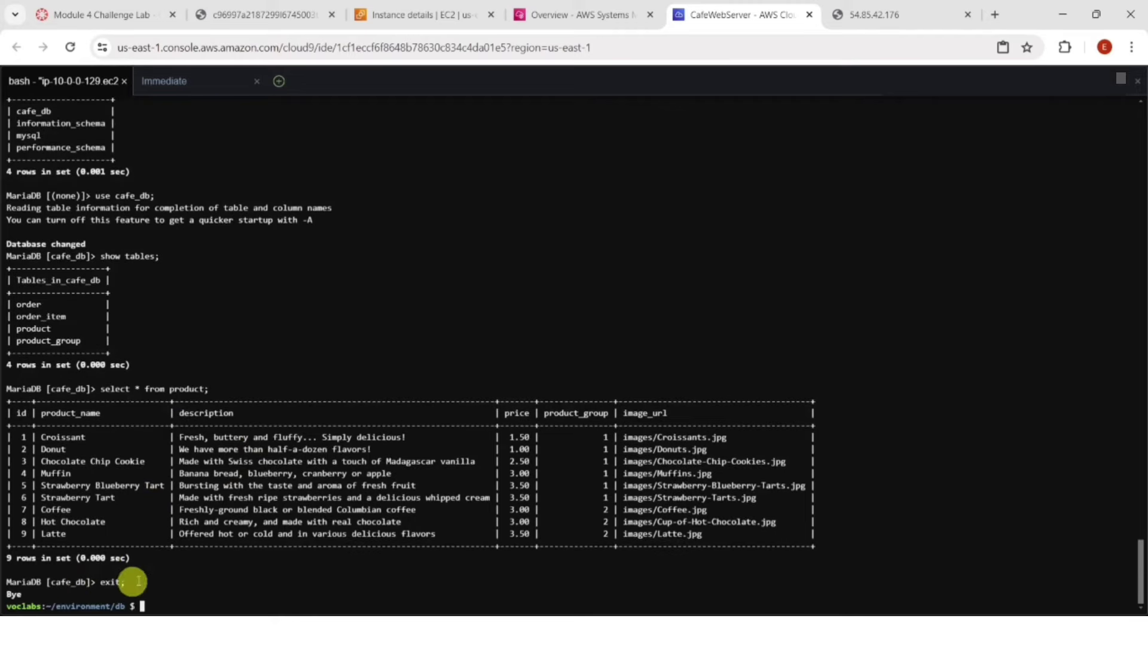
# - Copy the two step 24 commands that set PHP's timezone to America/New_York and restart httpd, and run them in the Cloud9 terminal
pyautogui.click(128, 16)
pyautogui.scroll(-5, 432, 354)
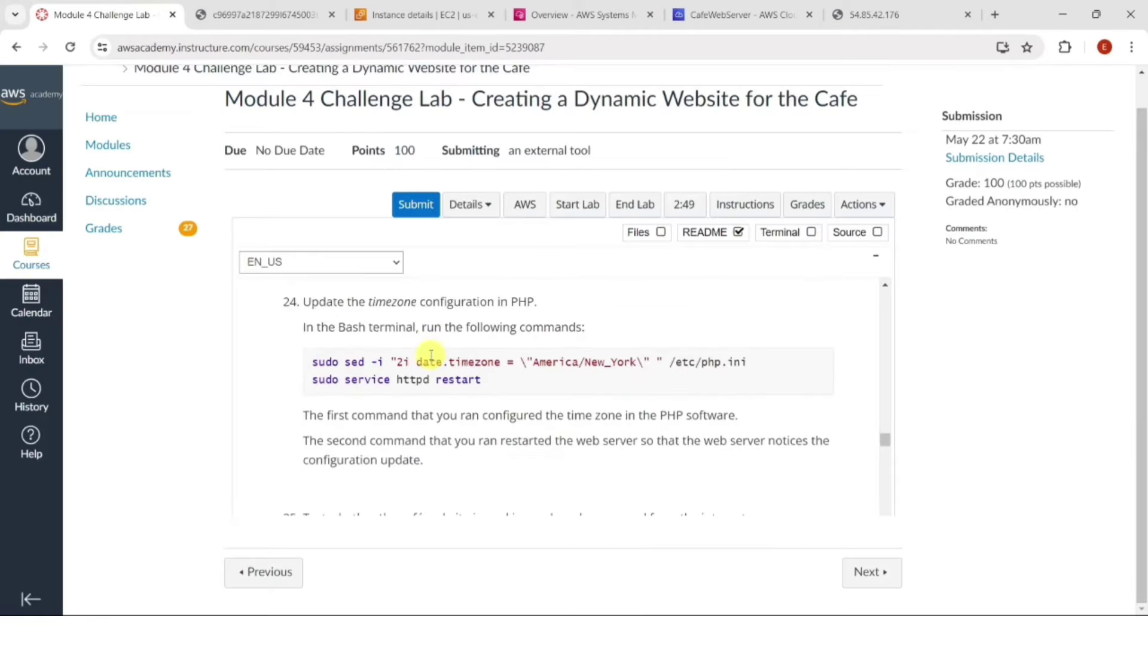
pyautogui.moveTo(309, 360); pyautogui.dragTo(495, 381)
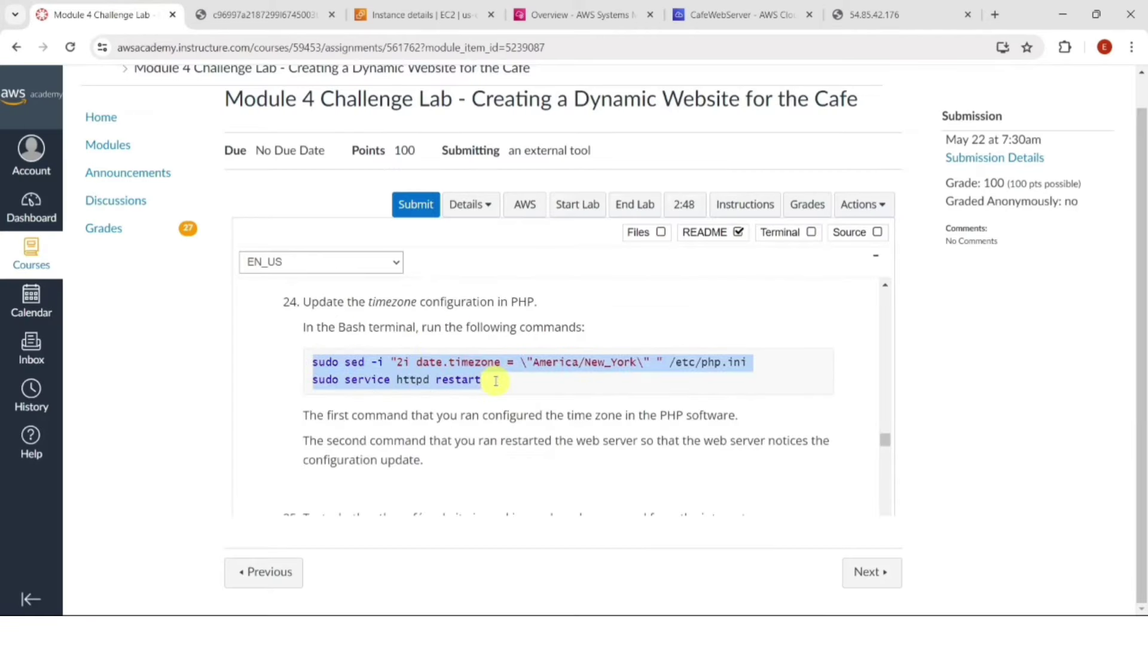
pyautogui.click(742, 16)
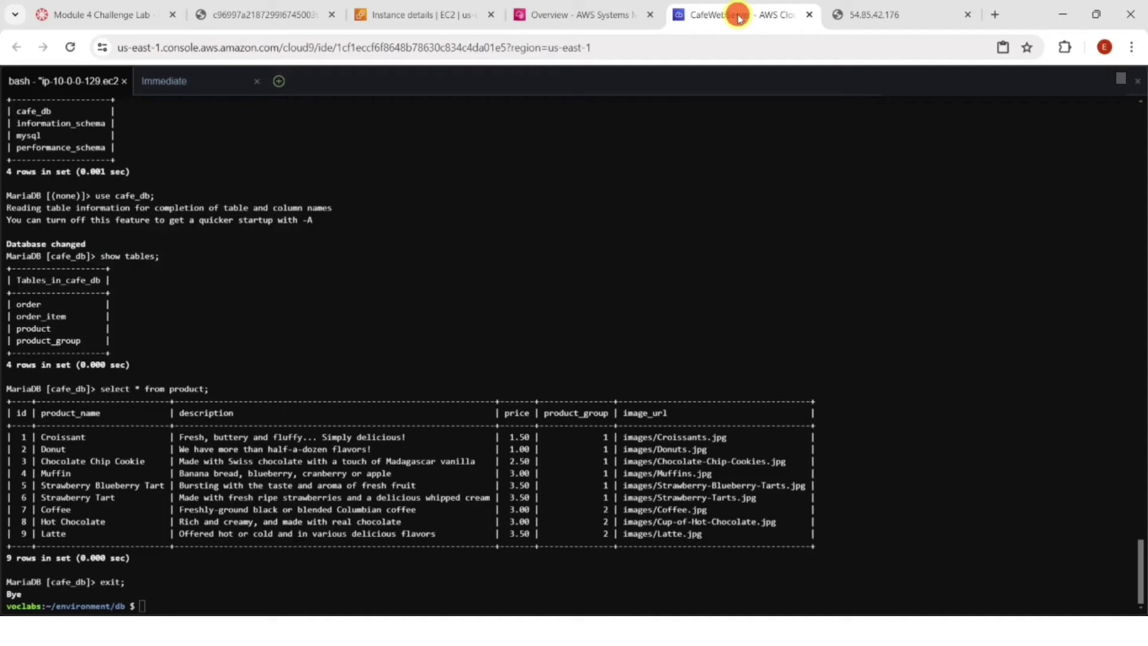
pyautogui.rightClick(144, 604)
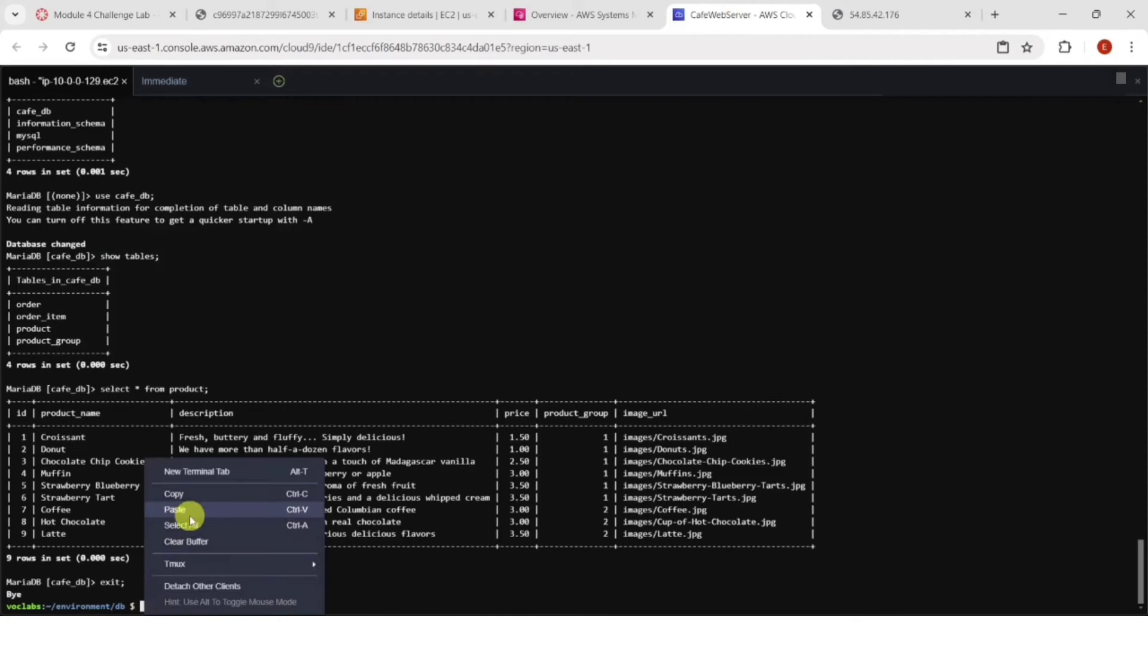
pyautogui.click(175, 510)
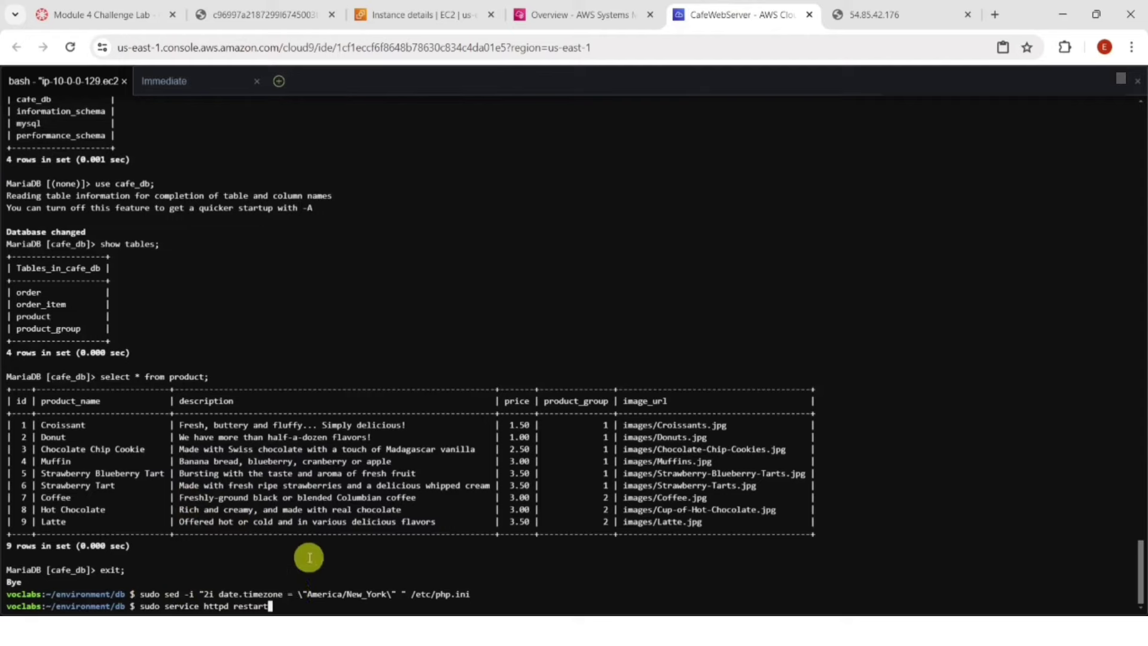
pyautogui.press('Return')
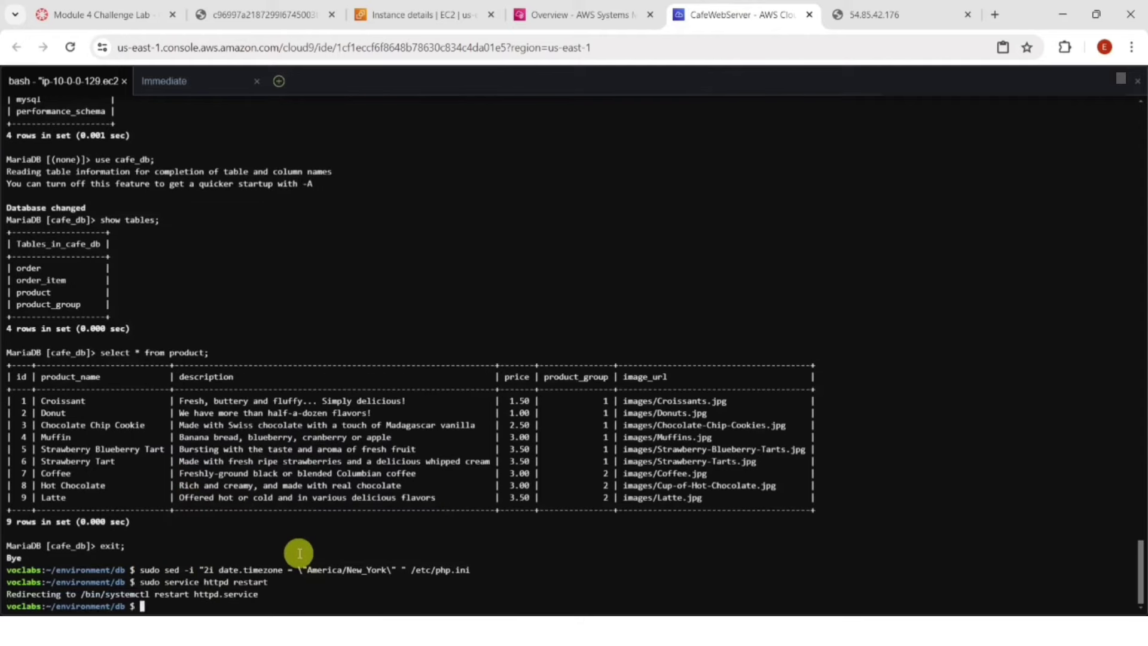
# - Check step 25 of the lab instructions, then load the café website at 54.85.42.176/cafe in the web server's browser tab
pyautogui.click(132, 14)
pyautogui.scroll(-1, 447, 396)
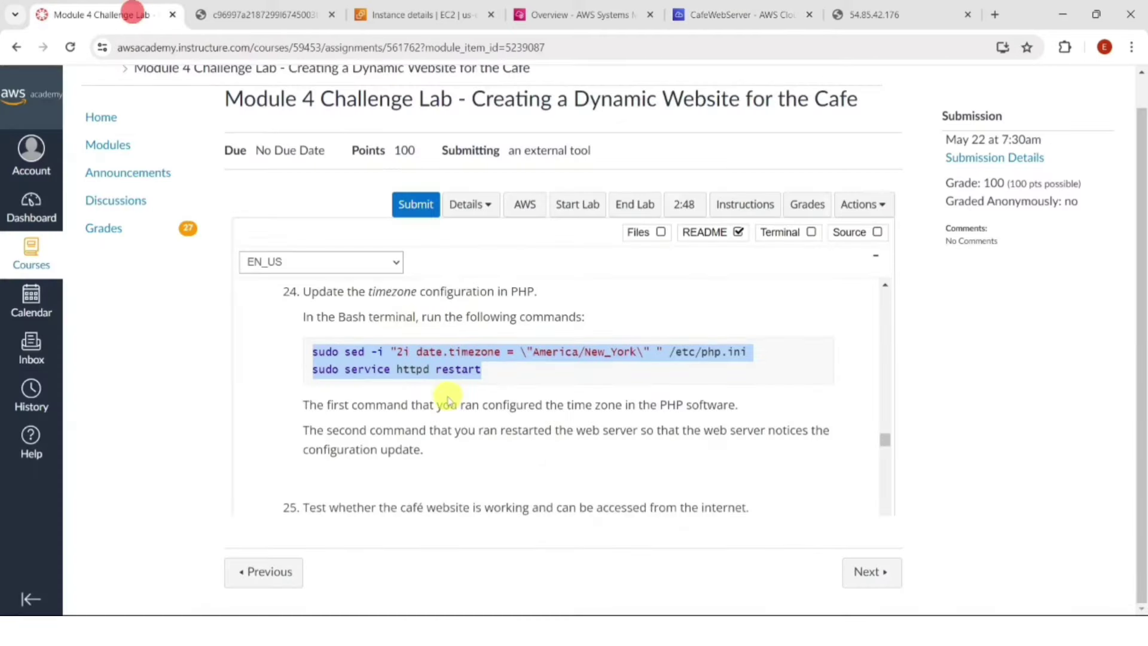
pyautogui.scroll(-4, 448, 396)
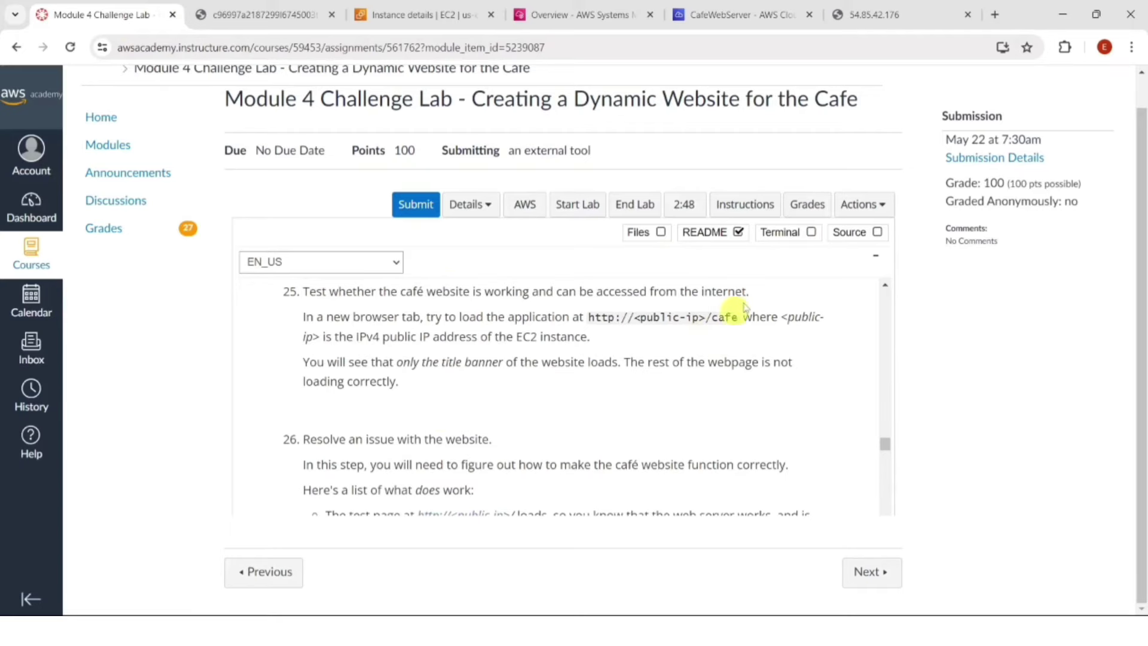
pyautogui.click(904, 6)
pyautogui.click(253, 49)
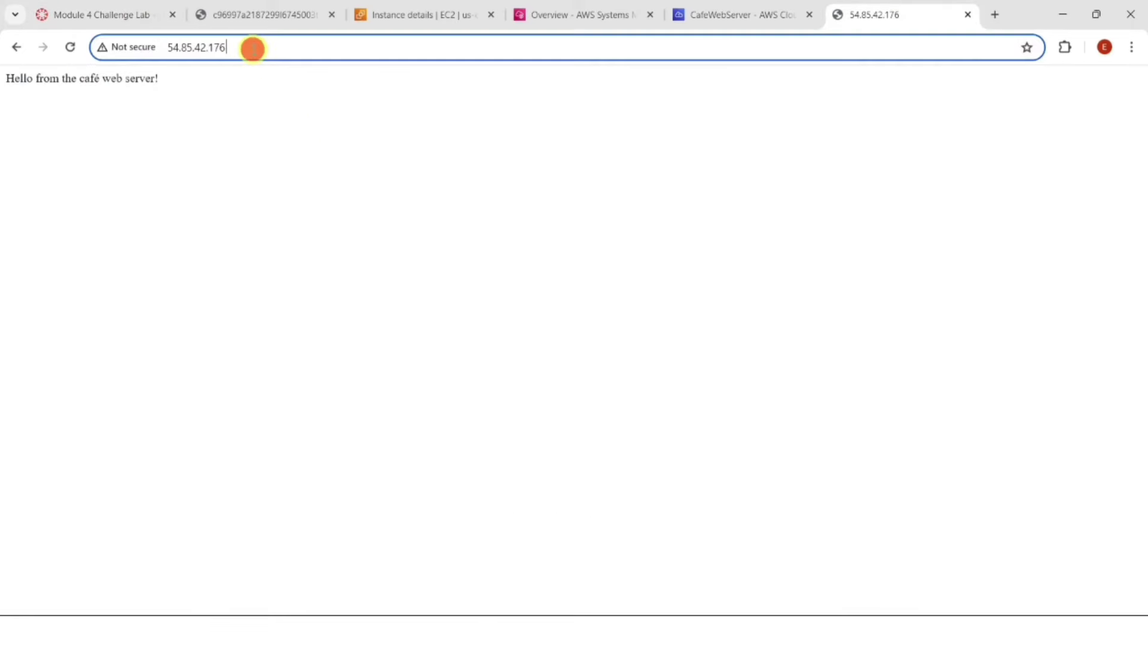
pyautogui.write('/cafe')
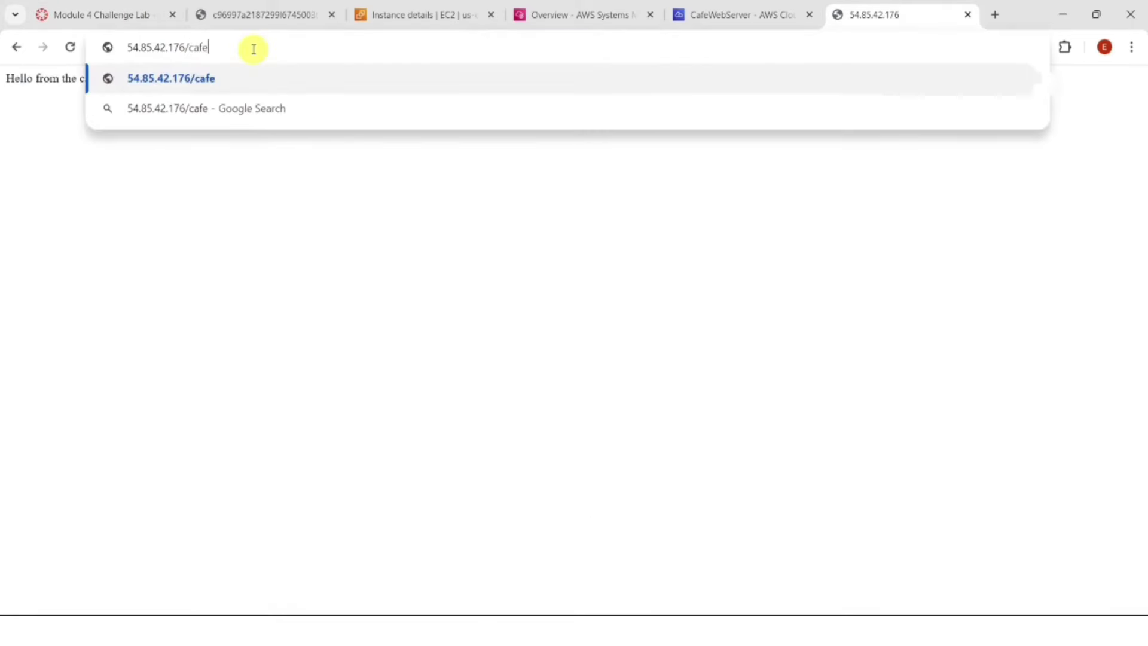
pyautogui.press('Return')
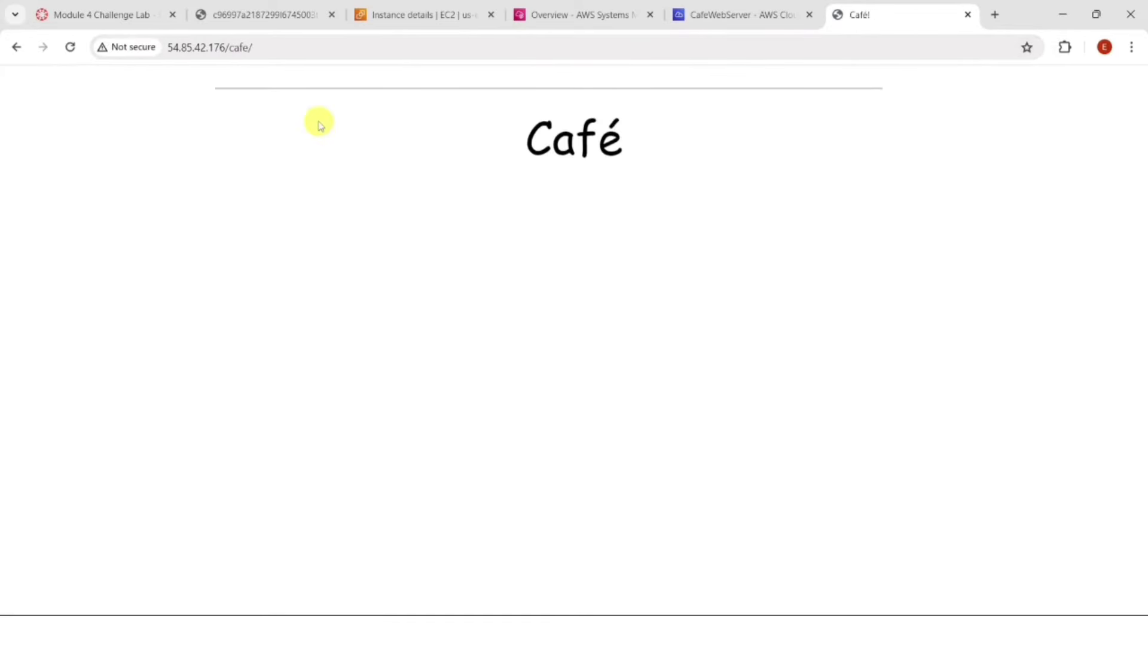
# - Read step 26 of the lab instructions on resolving the website issue and expand Tip #3
pyautogui.click(127, 22)
pyautogui.scroll(-3, 461, 406)
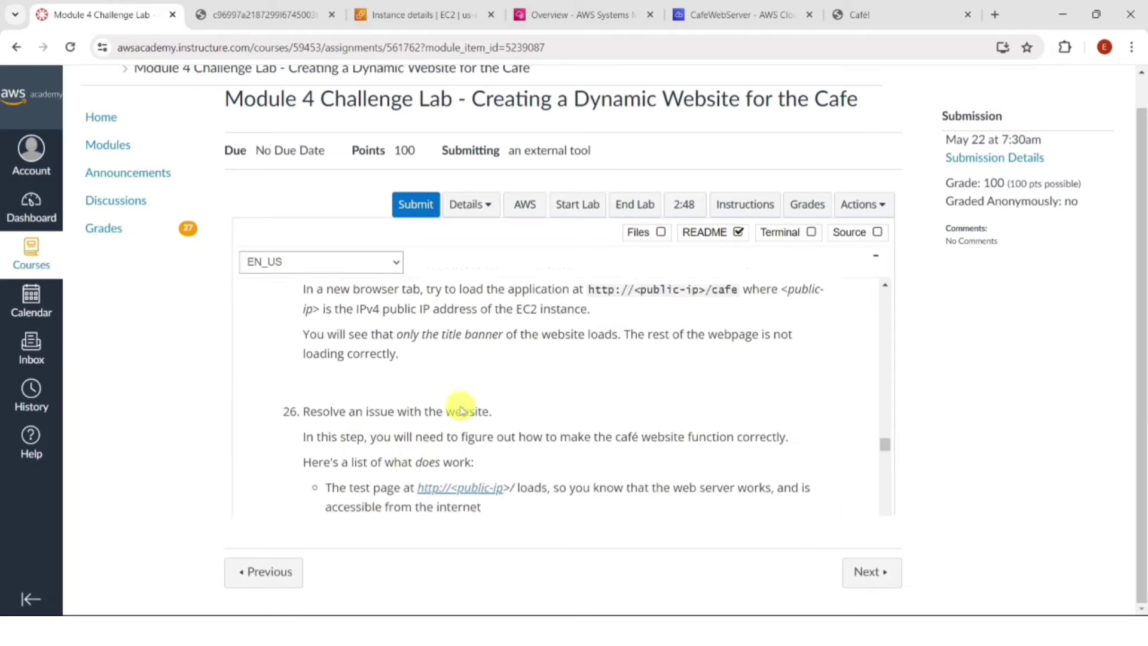
pyautogui.scroll(-1, 492, 406)
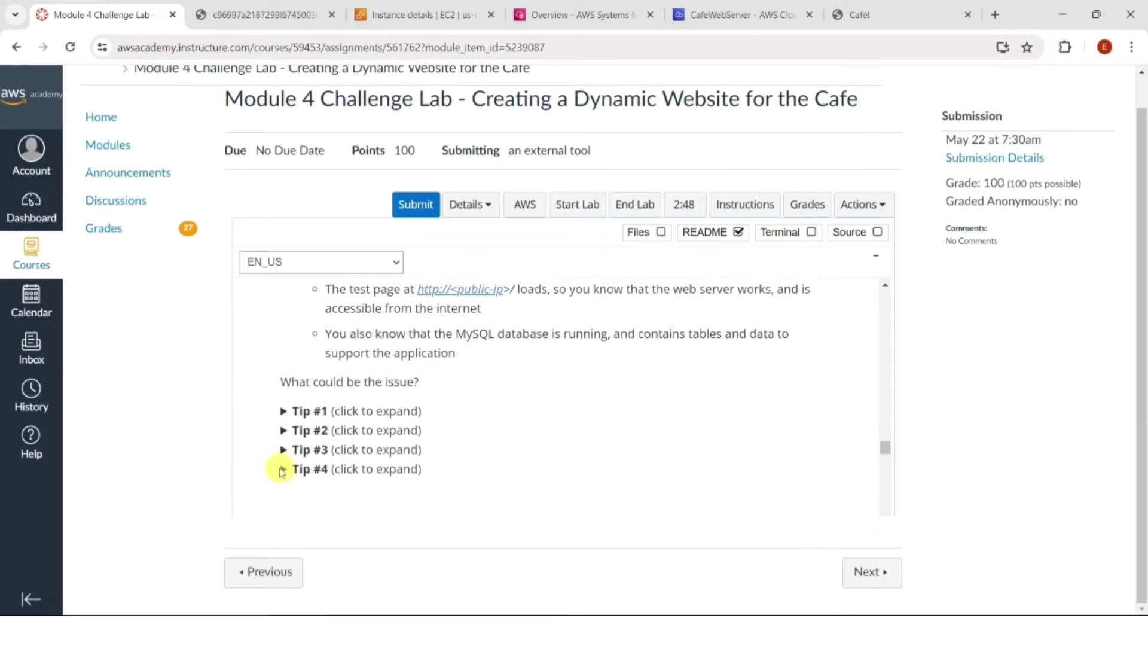
pyautogui.scroll(-1, 455, 400)
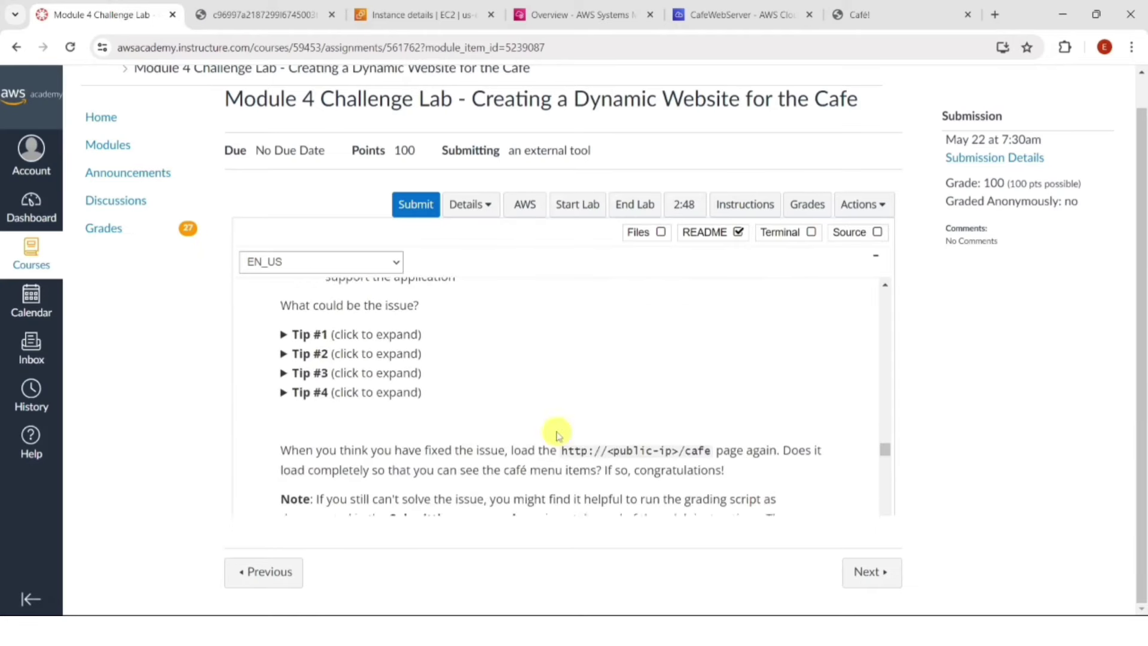
pyautogui.scroll(-1, 557, 430)
pyautogui.scroll(1, 520, 410)
pyautogui.click(284, 374)
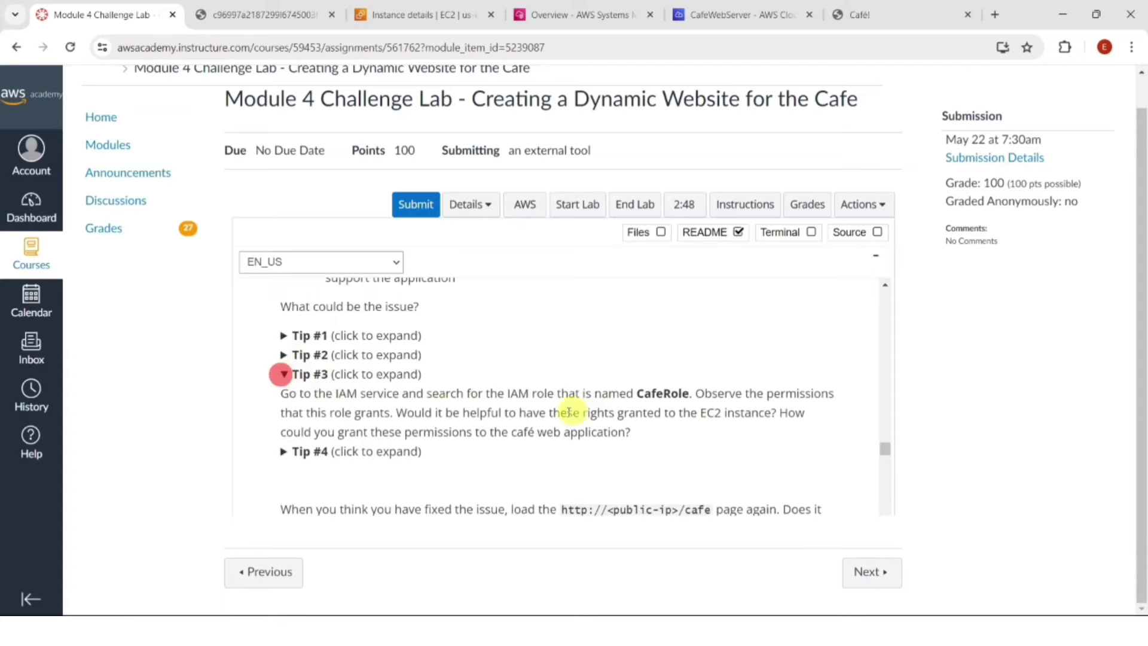
# - Attach the CafeRole IAM role to the aws-cloud9-CafeWebServer EC2 instance
pyautogui.click(388, 14)
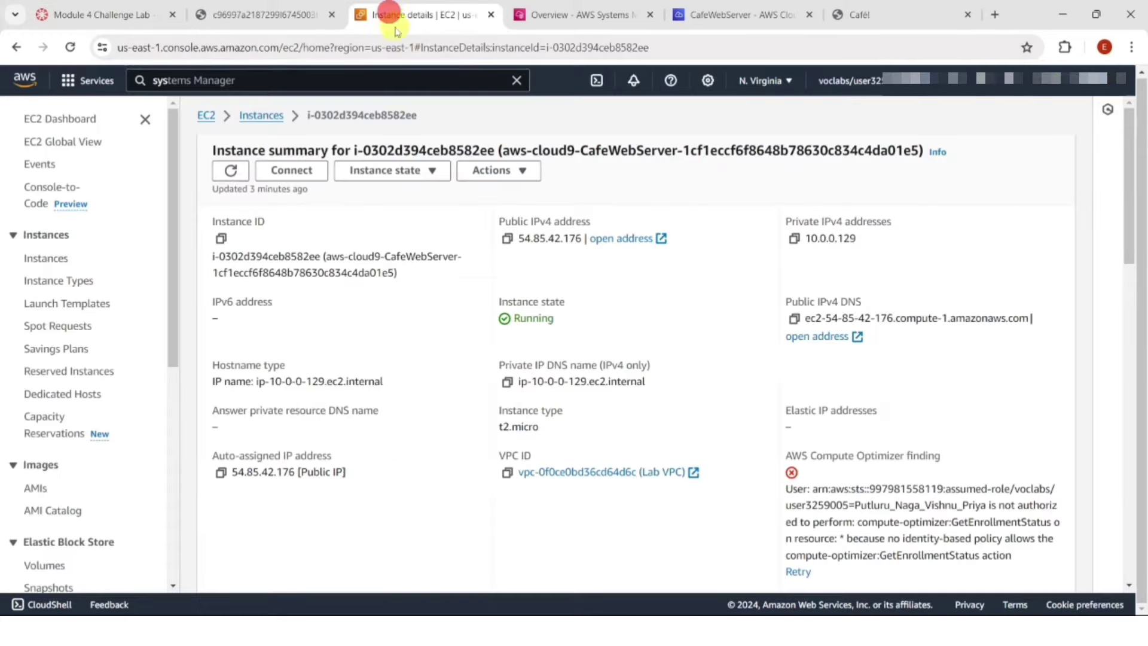
pyautogui.click(520, 172)
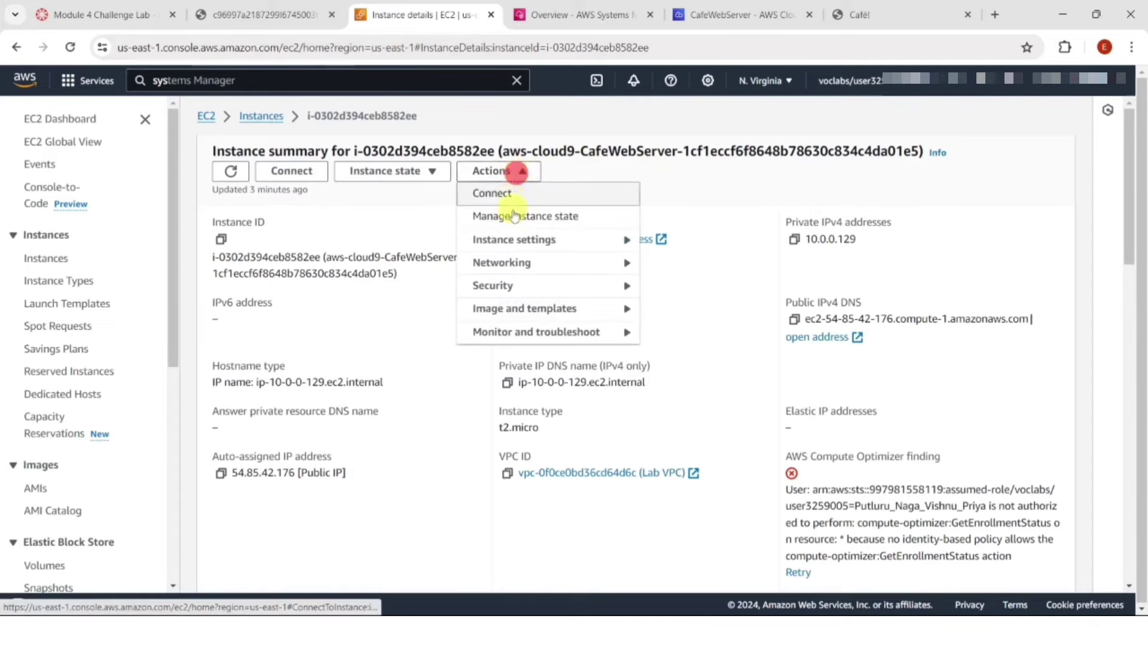
pyautogui.click(524, 289)
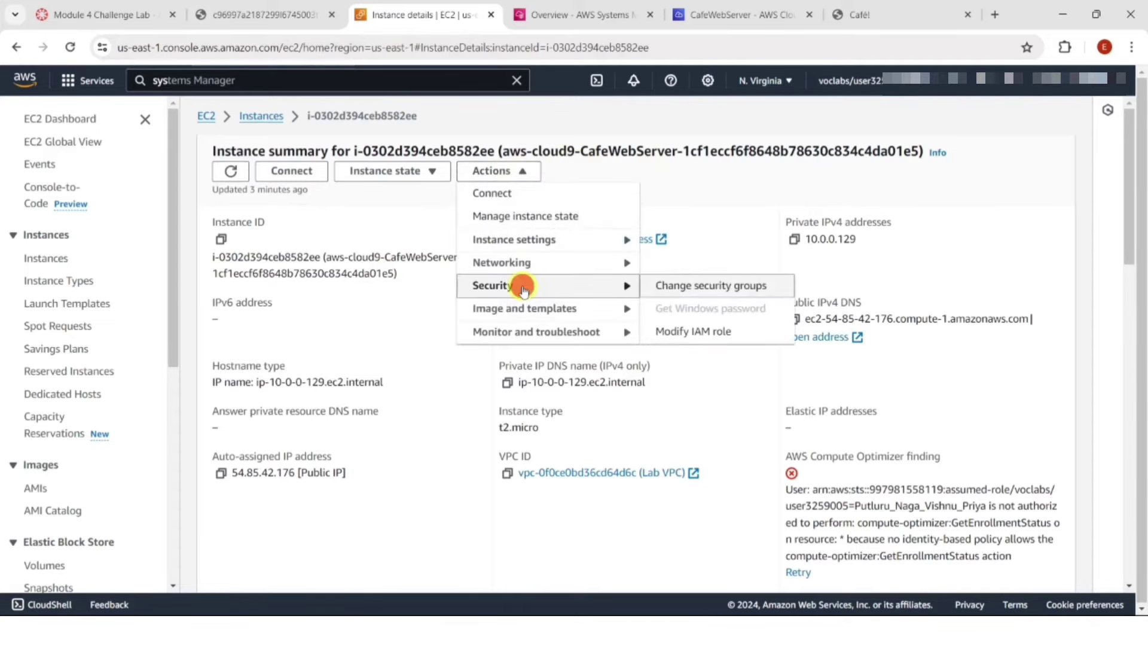
pyautogui.click(678, 338)
pyautogui.click(188, 319)
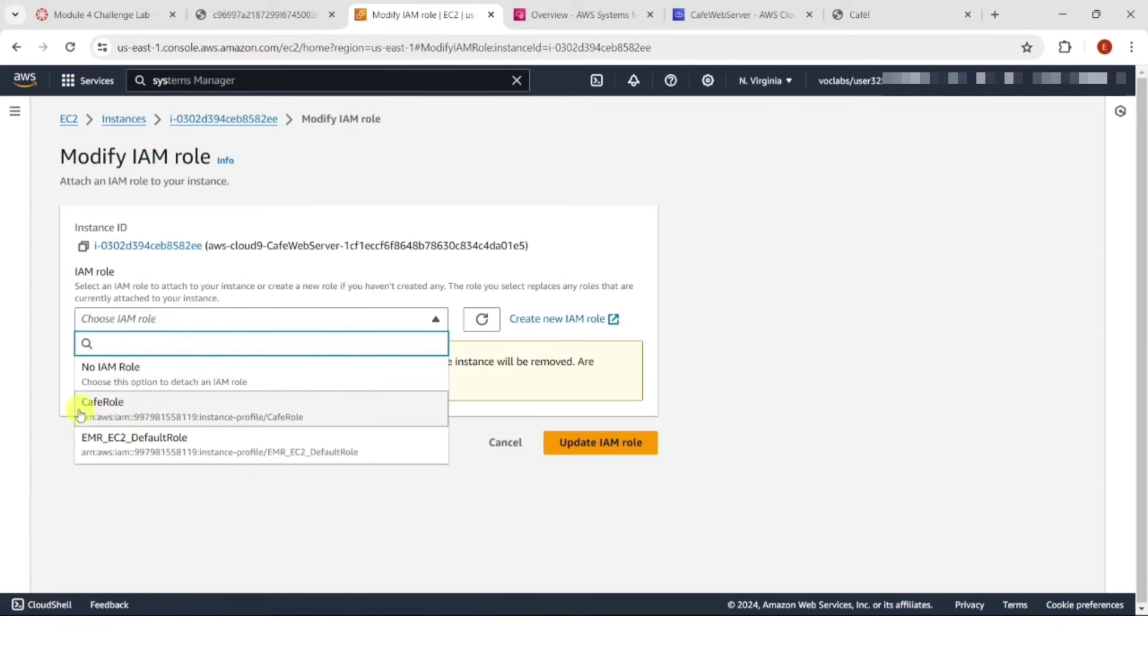
pyautogui.click(118, 412)
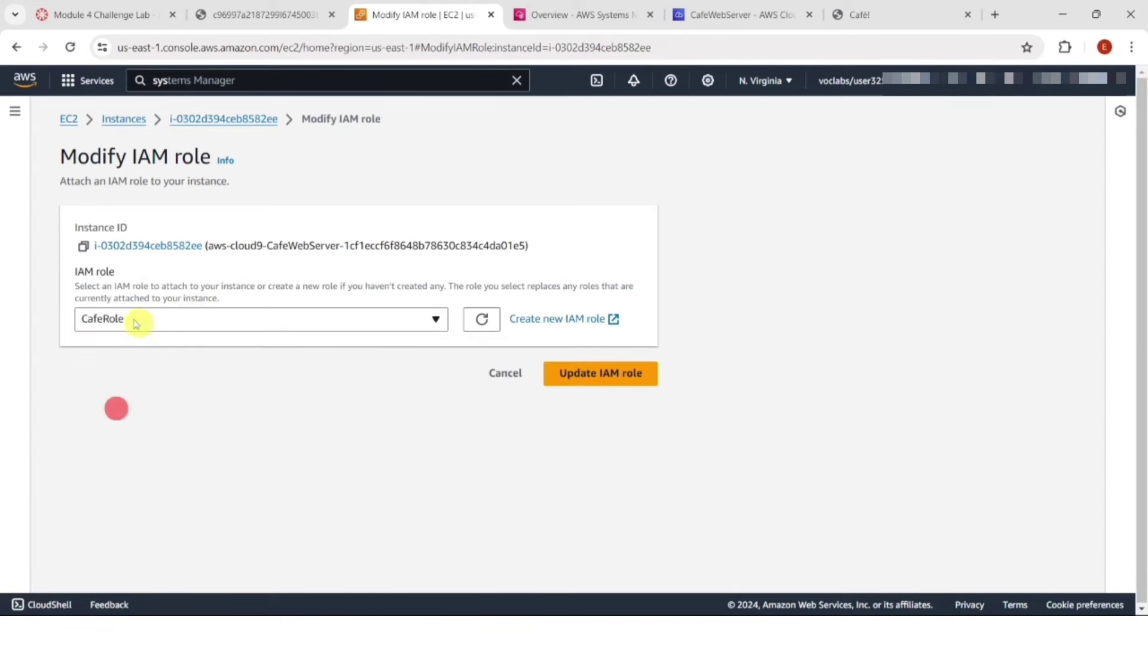
pyautogui.click(598, 374)
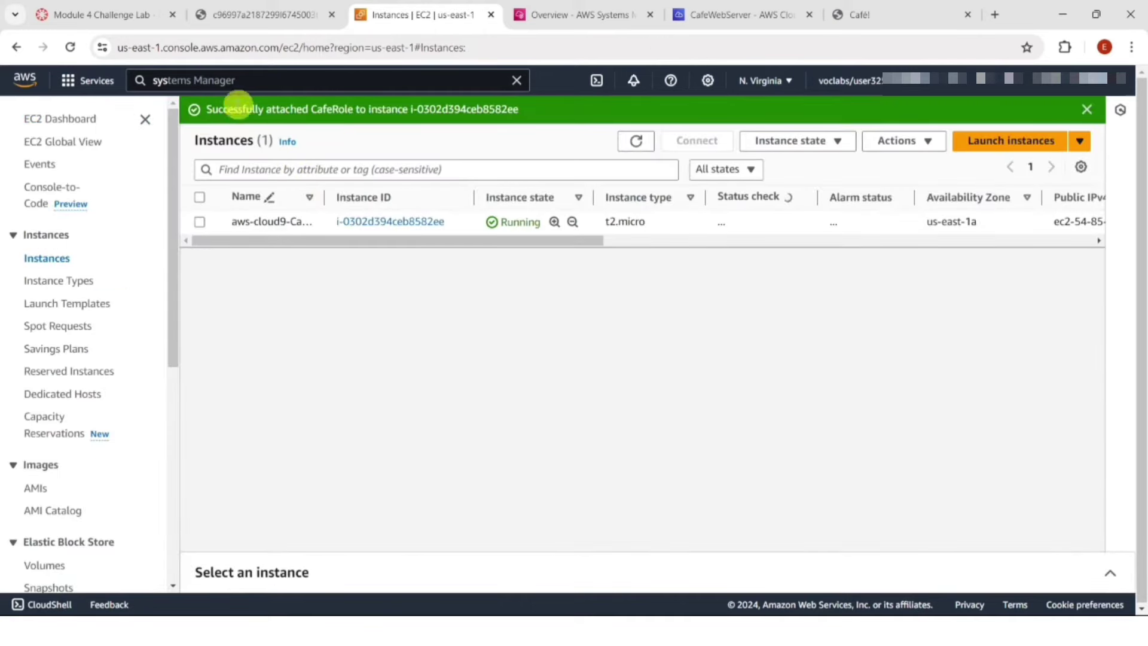
# - Reload the café website to check that it works, and find Task 5 on testing the web application in the lab instructions
pyautogui.click(872, 18)
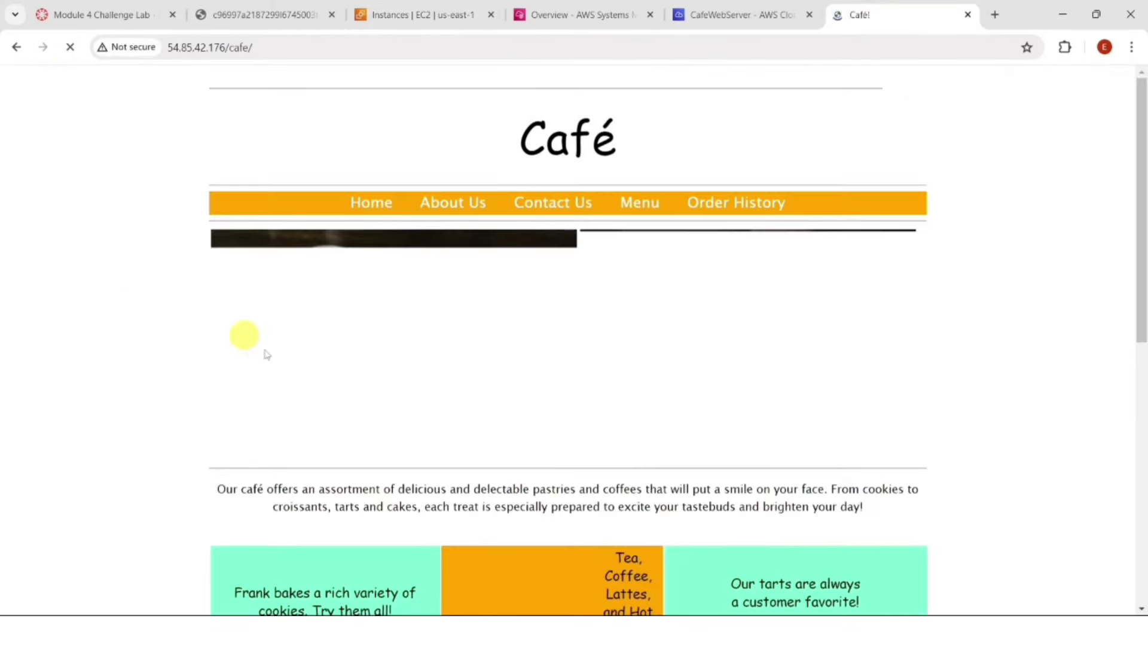
pyautogui.click(100, 18)
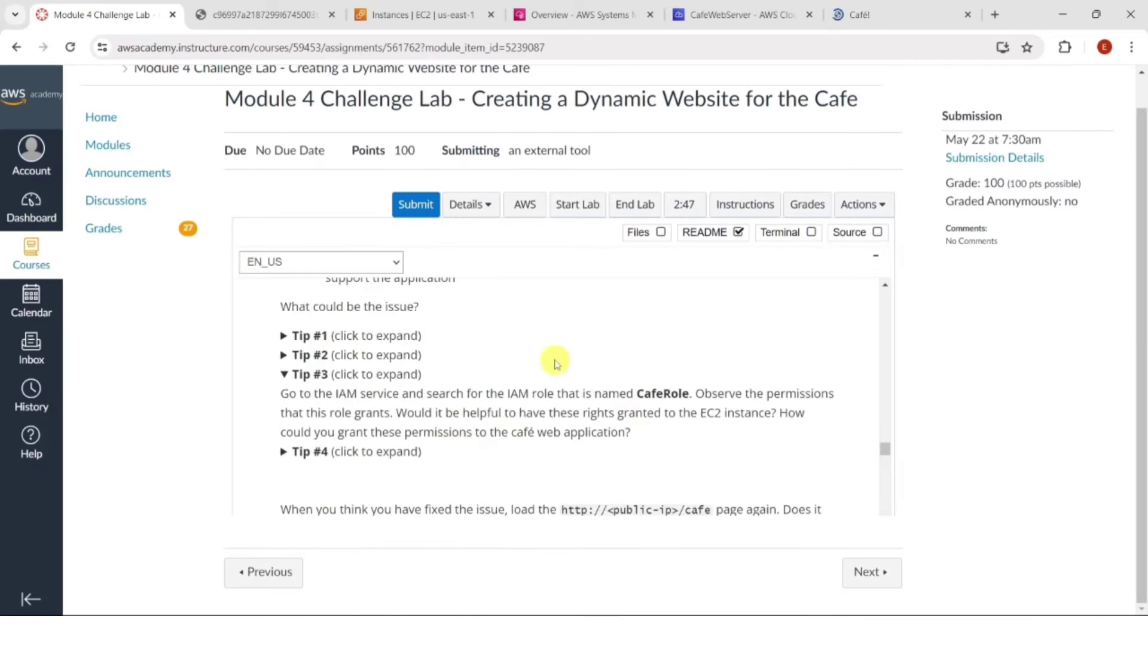
pyautogui.scroll(-10, 555, 361)
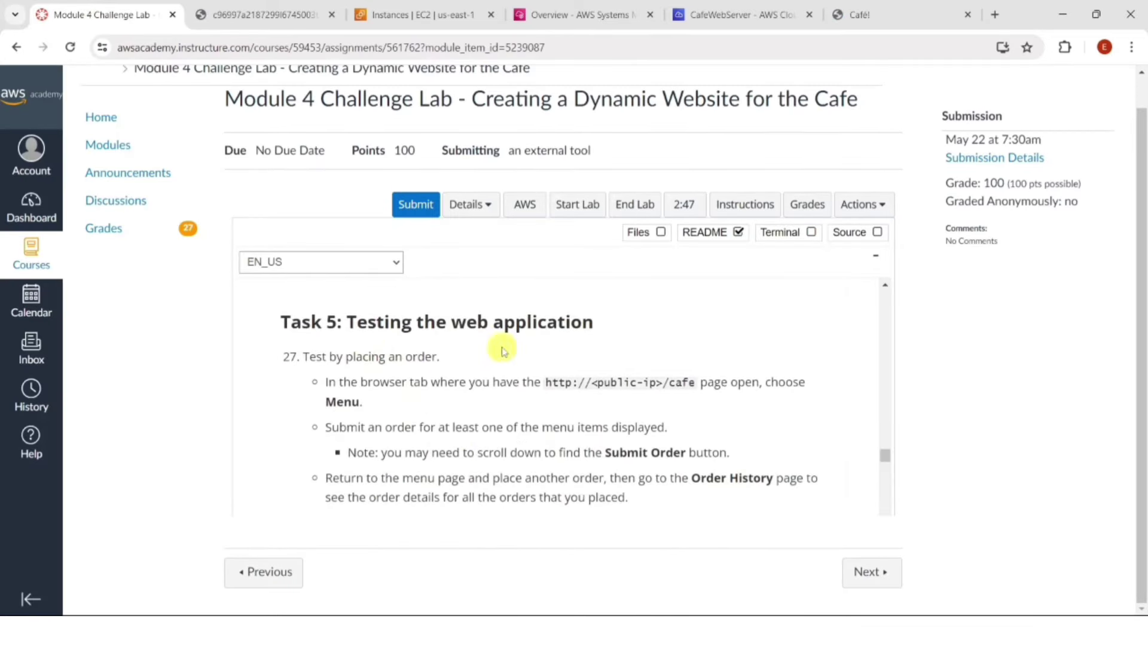
# - Submit an order for one Croissant, one Donut and one Chocolate Chip Cookie from the café menu, then open the order history
pyautogui.click(850, 14)
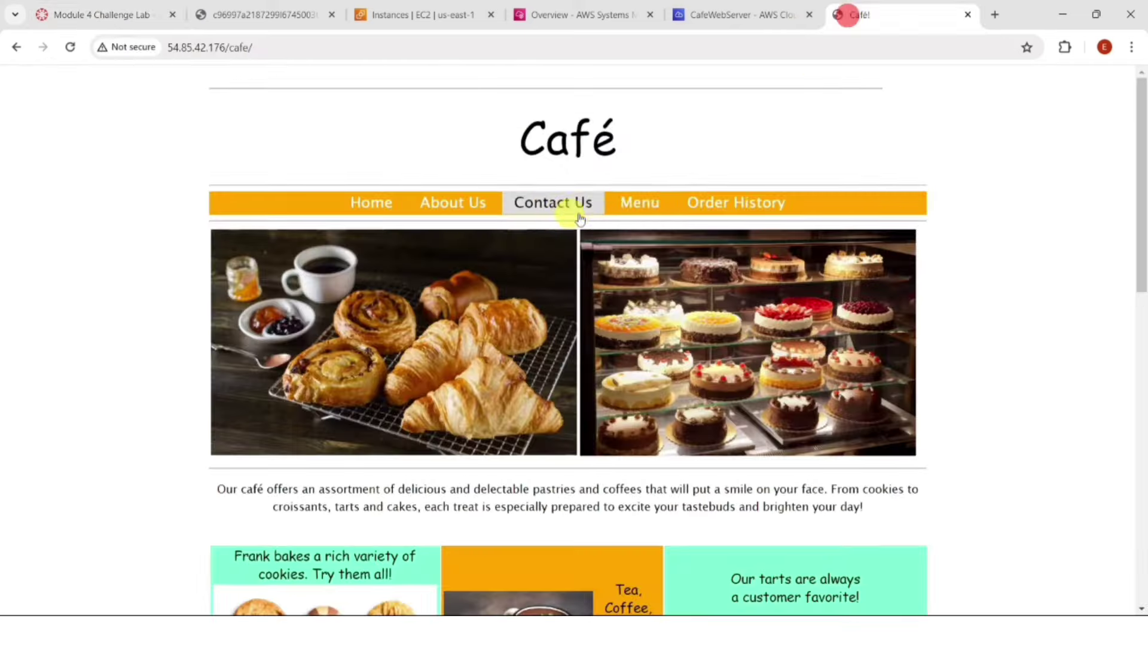
pyautogui.click(635, 207)
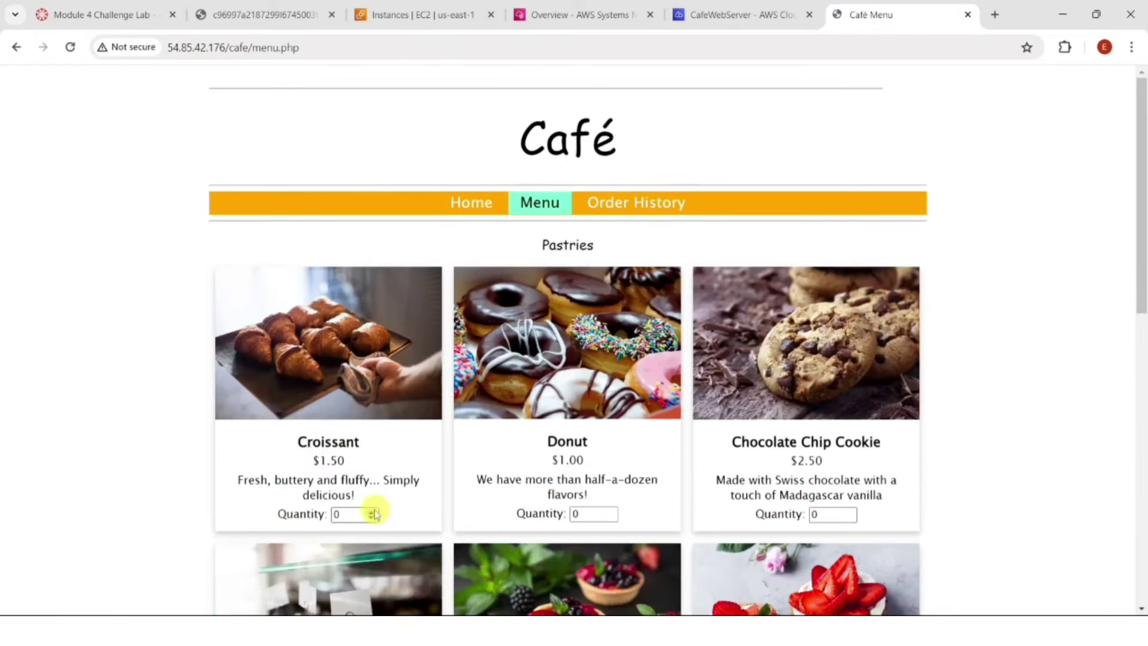
pyautogui.click(372, 512)
pyautogui.click(610, 511)
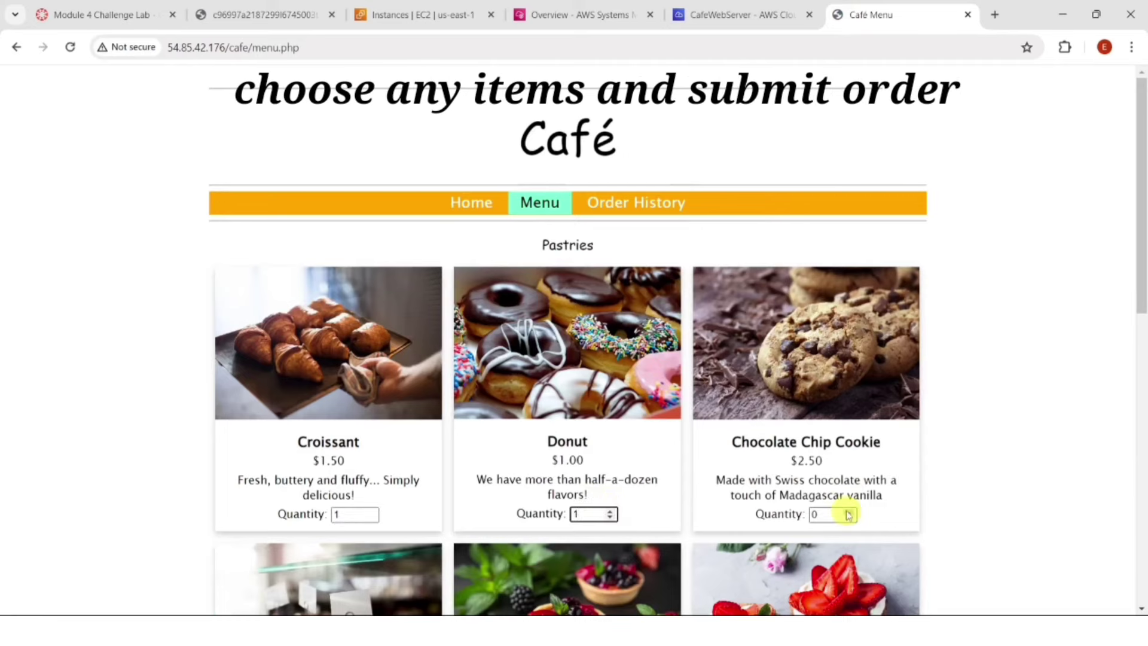
pyautogui.click(850, 512)
pyautogui.scroll(-10, 641, 364)
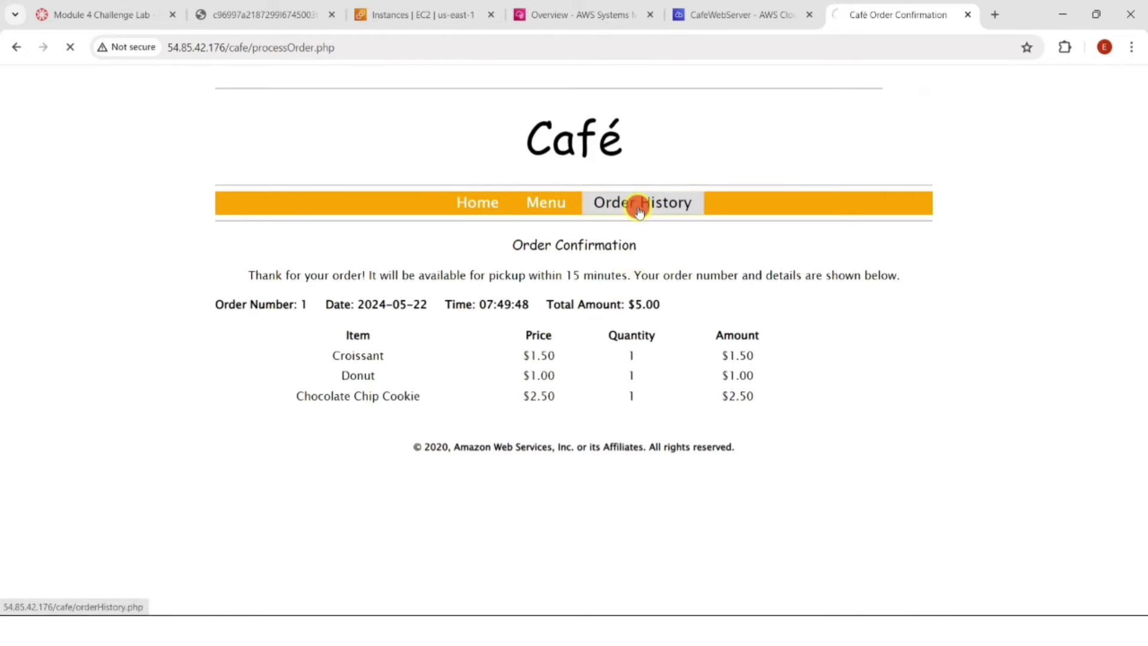
pyautogui.click(638, 204)
# - Find Task 6 in the lab instructions and copy the hostname and ssh-keygen commands from step 28
pyautogui.click(99, 14)
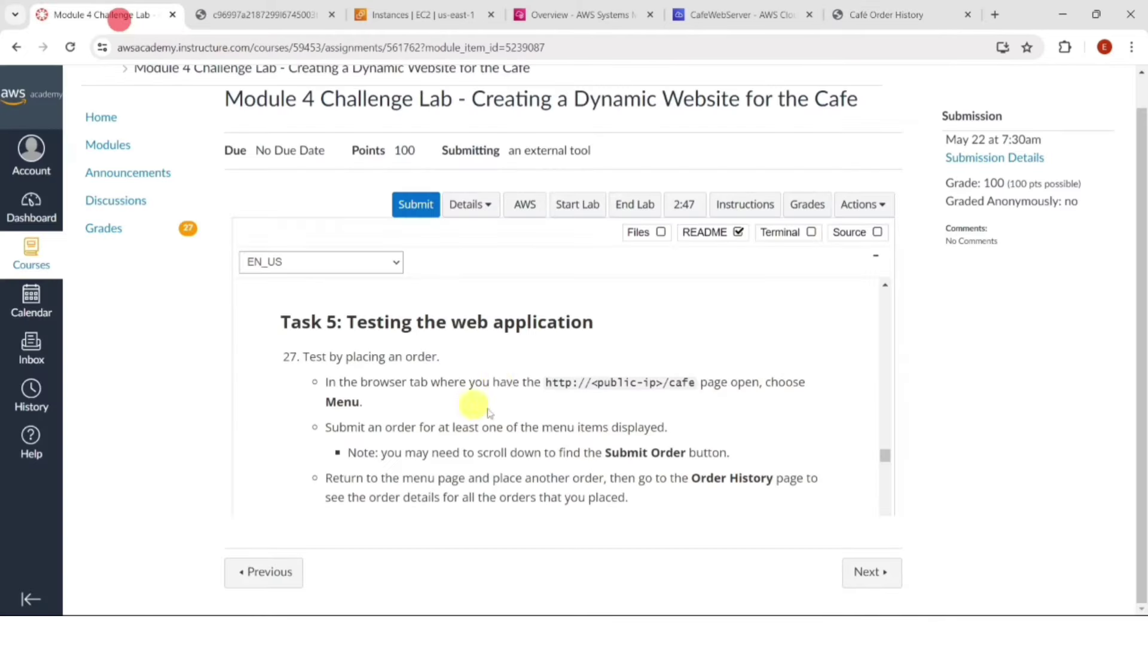
pyautogui.scroll(-4, 474, 402)
pyautogui.scroll(-15, 477, 353)
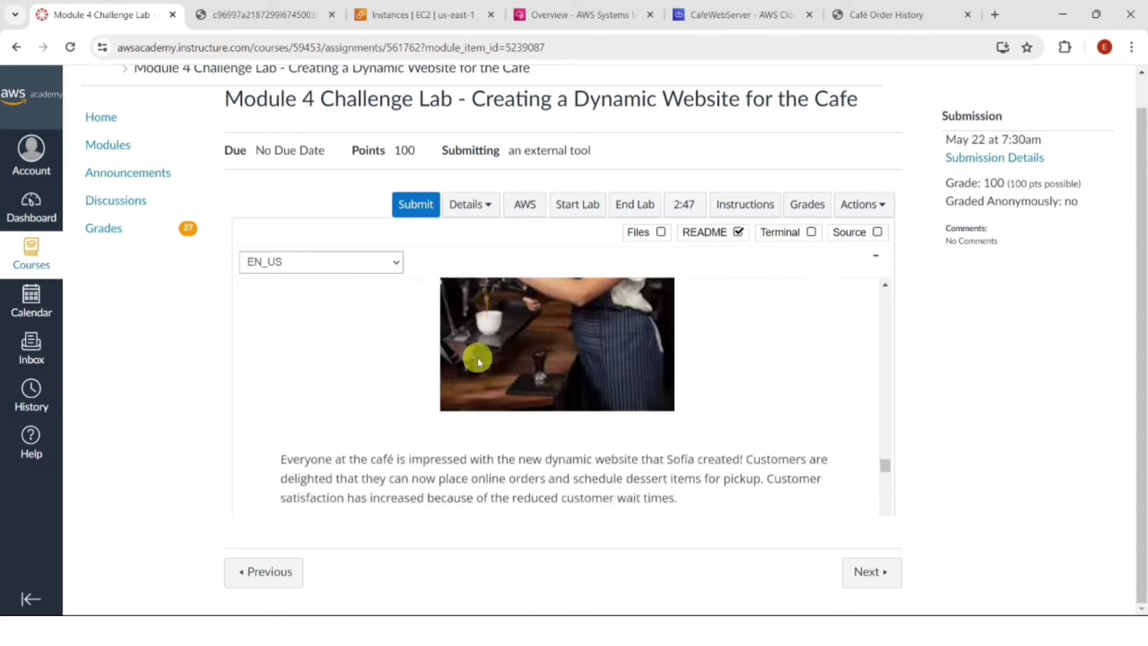
pyautogui.scroll(-1, 478, 361)
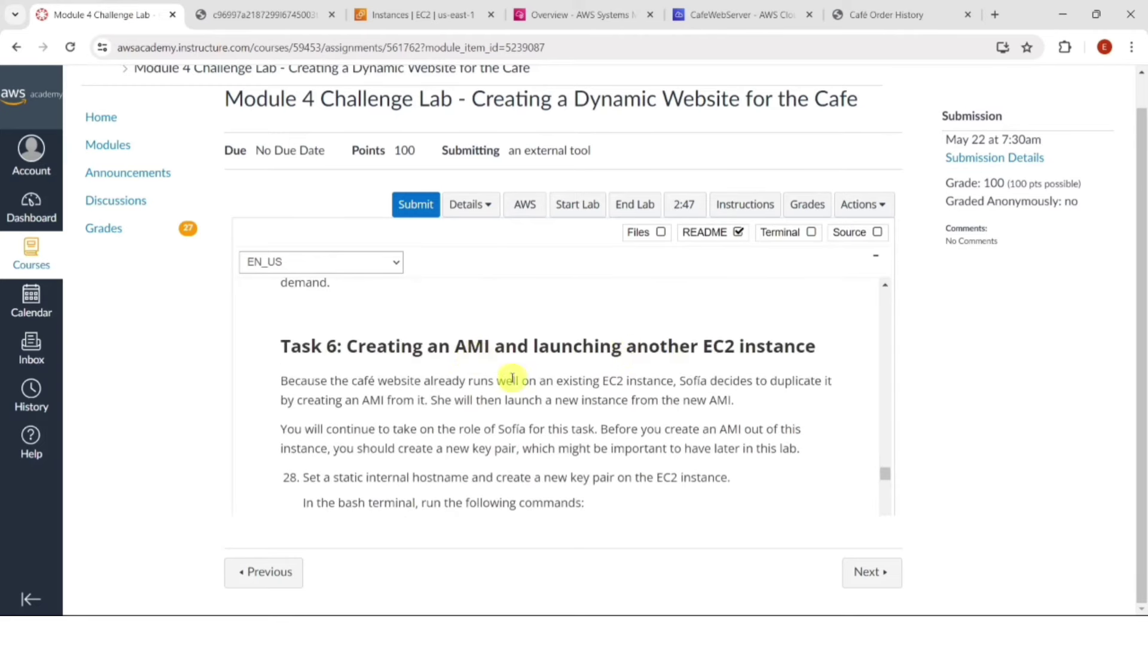
pyautogui.scroll(-1, 496, 377)
pyautogui.scroll(-1, 464, 397)
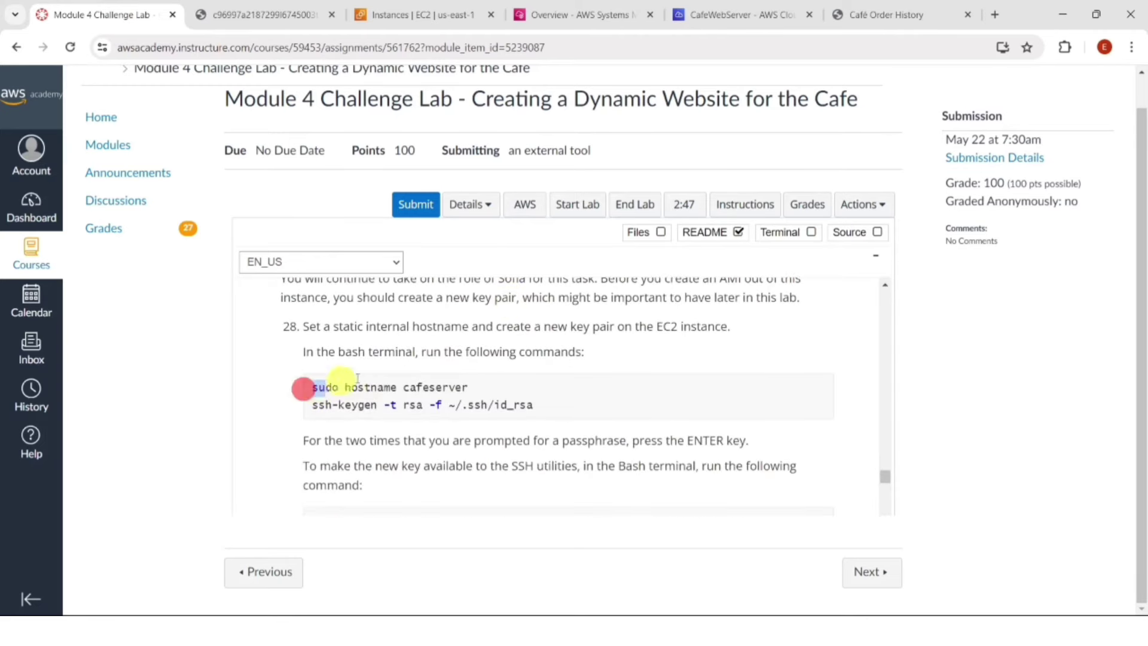
pyautogui.moveTo(357, 378); pyautogui.dragTo(562, 404)
pyautogui.hotkey('ctrl', 'c')
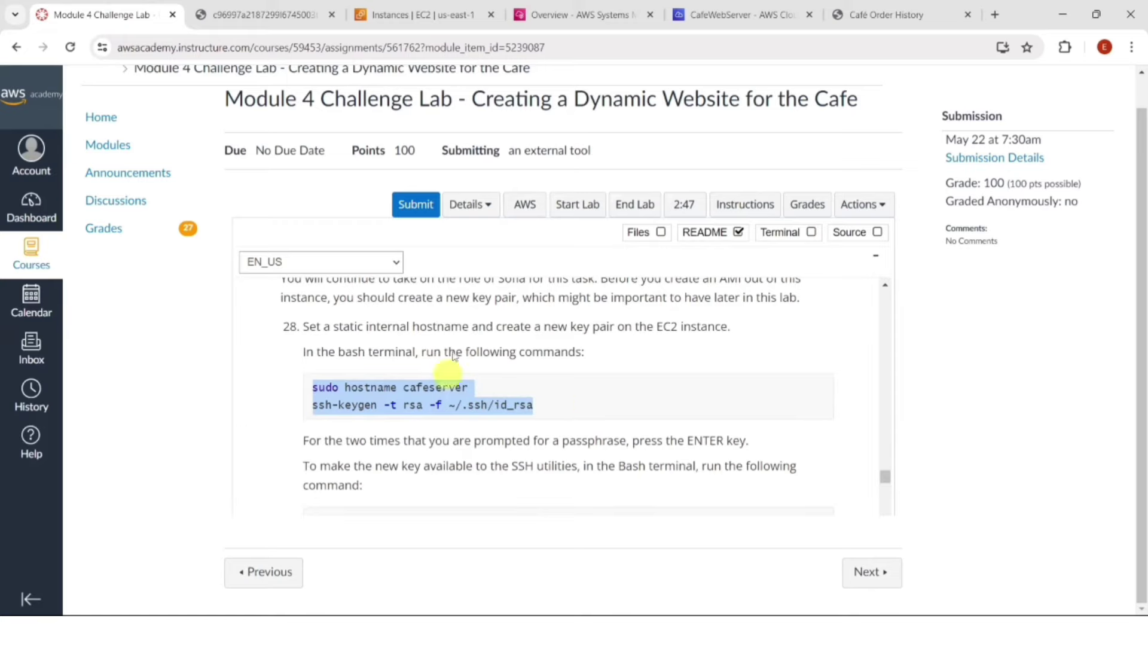
# - Run "sudo hostname cafeserver" and "ssh-keygen -t rsa -f ~/.ssh/id_rsa" in the CafeWebServer Cloud9 terminal, leaving the passphrase empty
pyautogui.click(740, 15)
pyautogui.rightClick(156, 606)
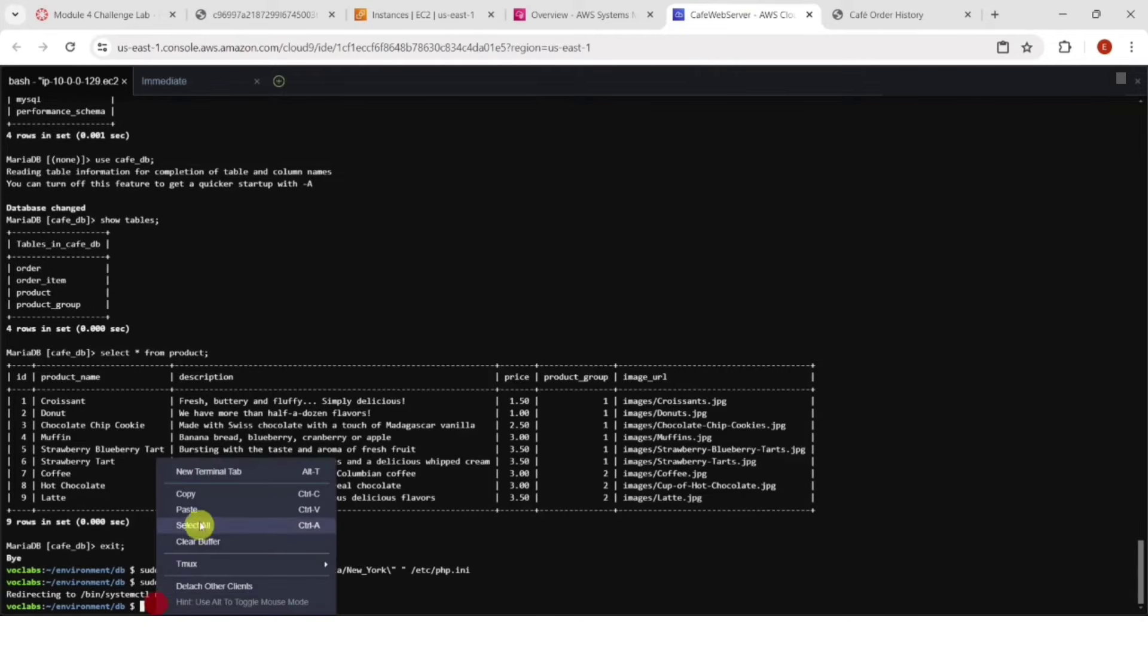
pyautogui.click(197, 509)
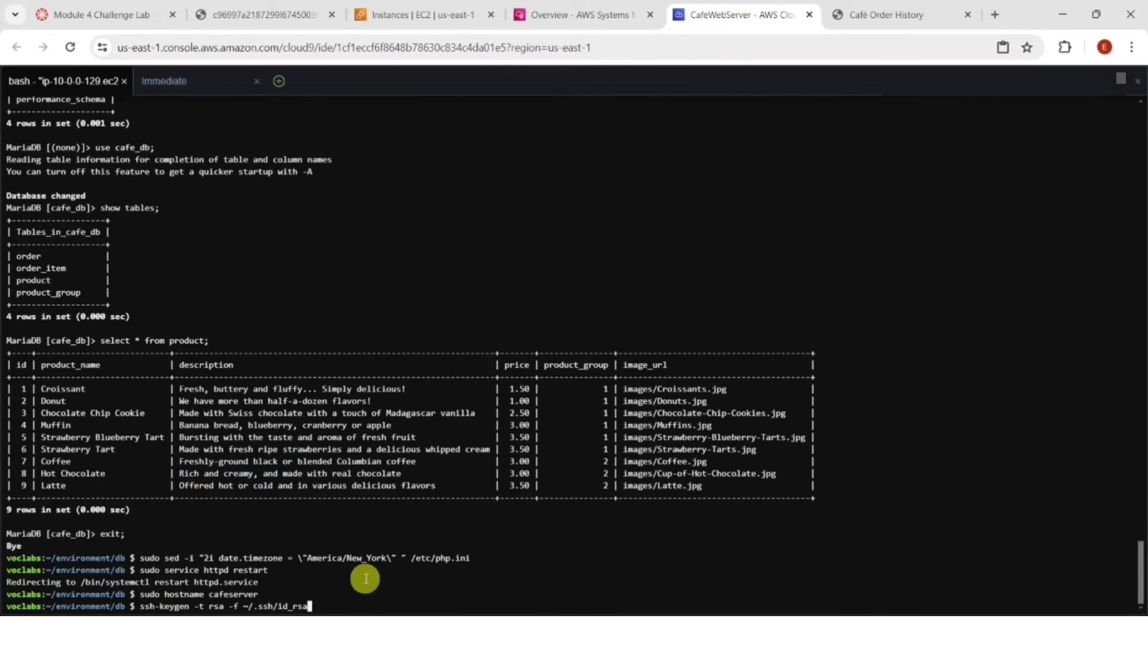
pyautogui.press('Return')
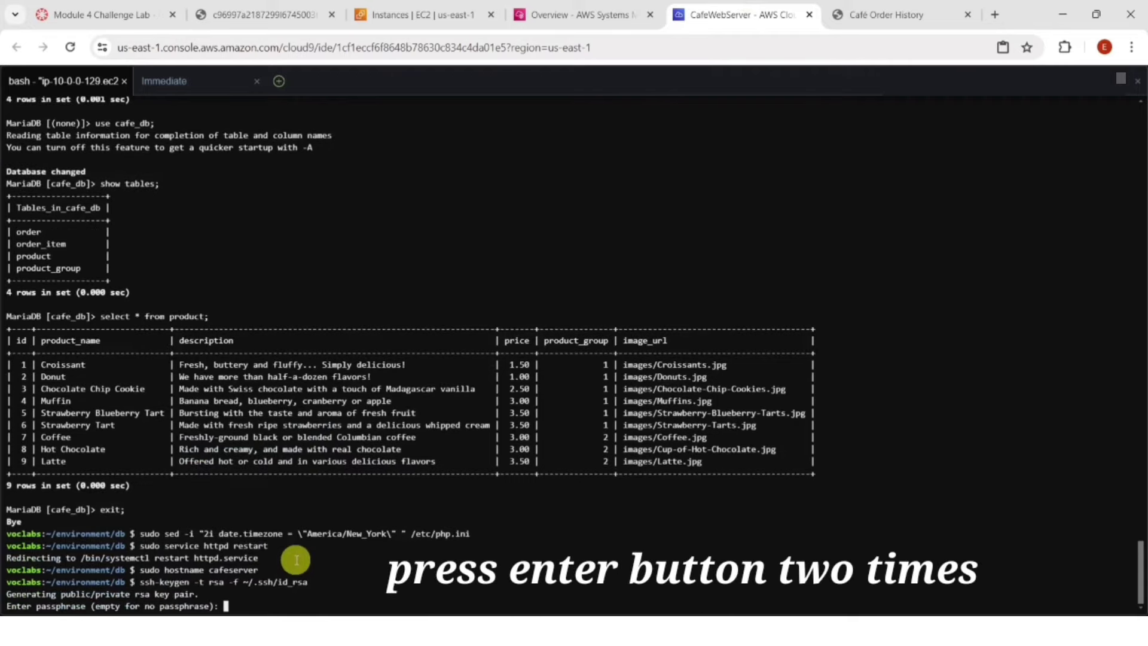
pyautogui.press('Return')
pyautogui.press('Return')
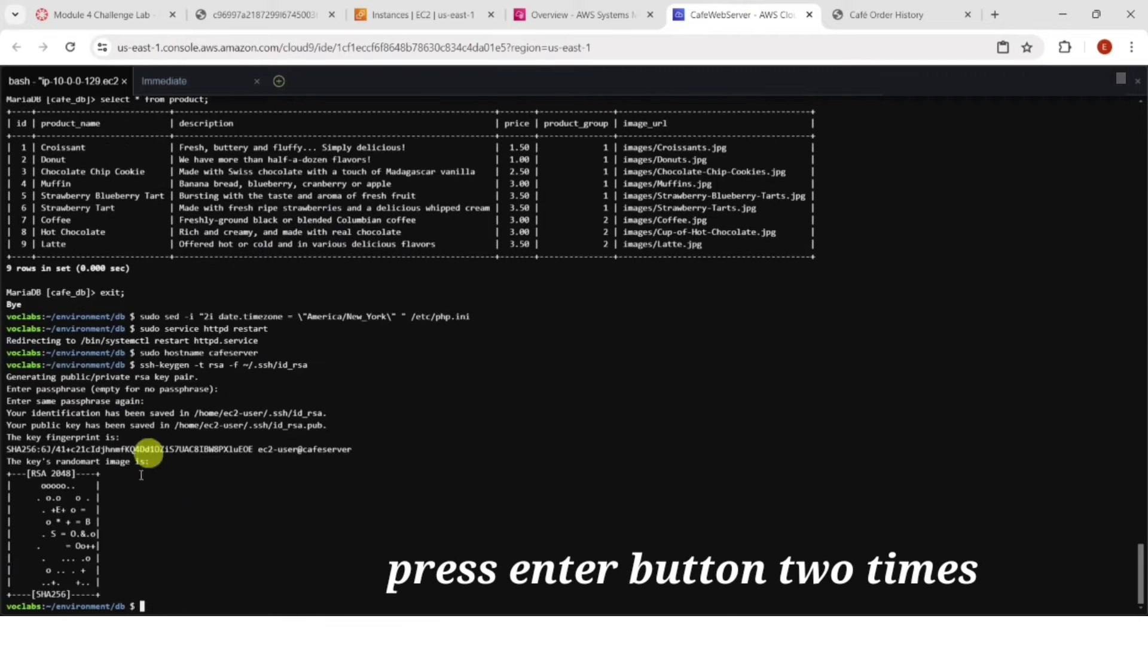
# - Copy "cat ~/.ssh/id_rsa.pub >> ~/.ssh/authorized_keys" from the lab instructions and run it in the Cloud9 terminal
pyautogui.click(120, 8)
pyautogui.scroll(-4, 521, 385)
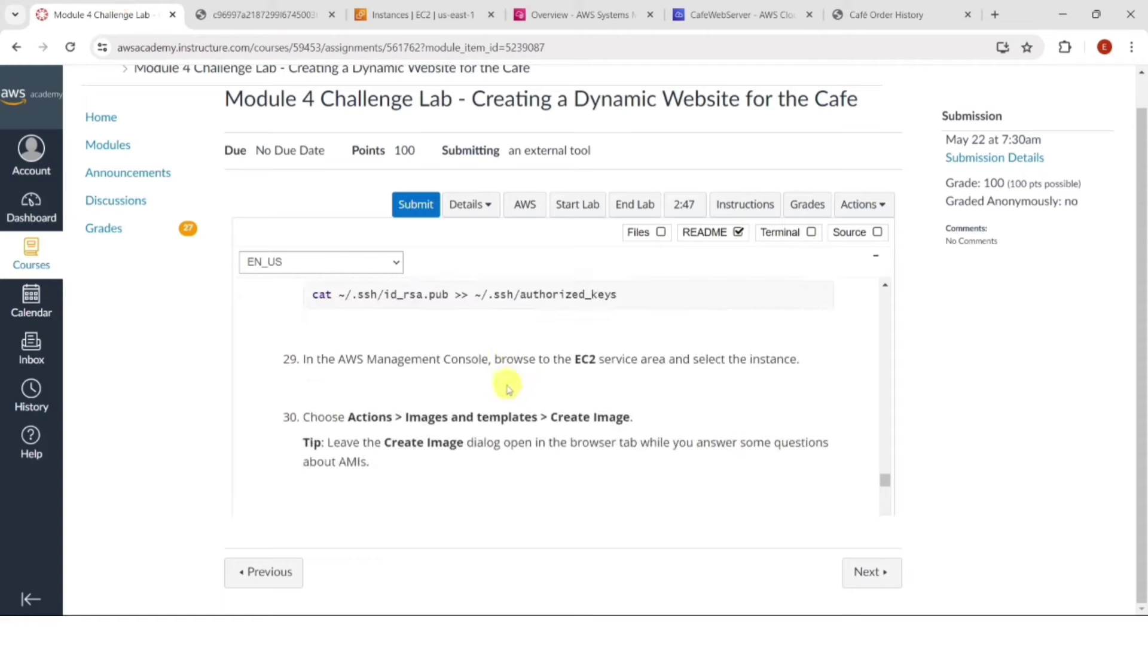
pyautogui.scroll(1, 505, 385)
pyautogui.moveTo(308, 370); pyautogui.dragTo(650, 372)
pyautogui.hotkey('ctrl', 'c')
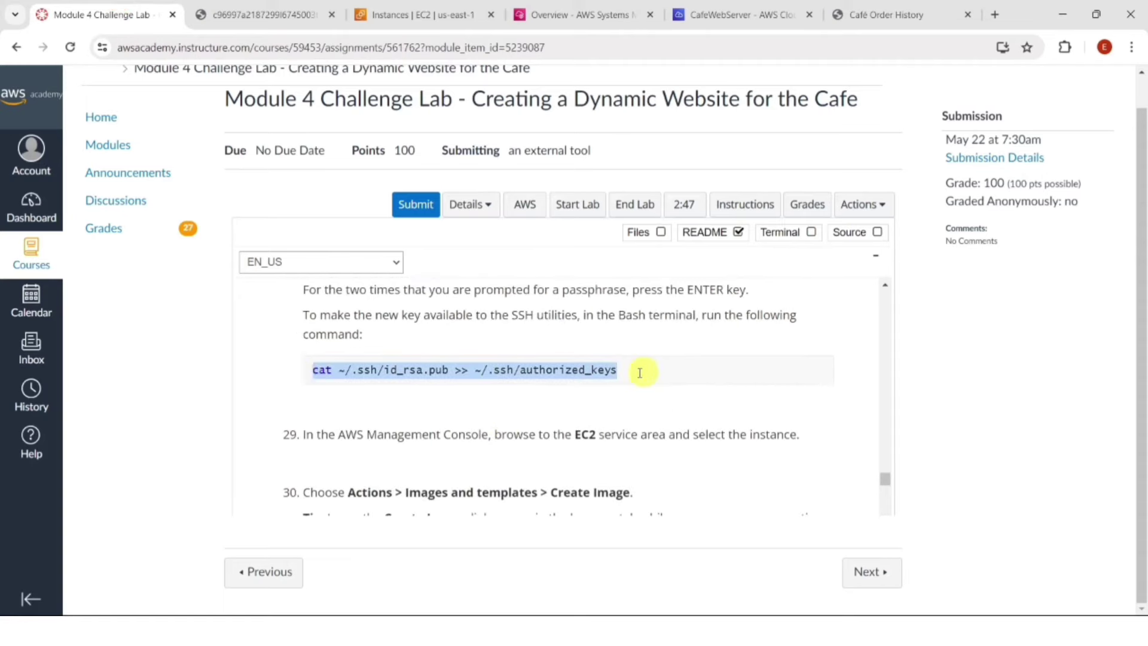
pyautogui.click(742, 14)
pyautogui.rightClick(150, 605)
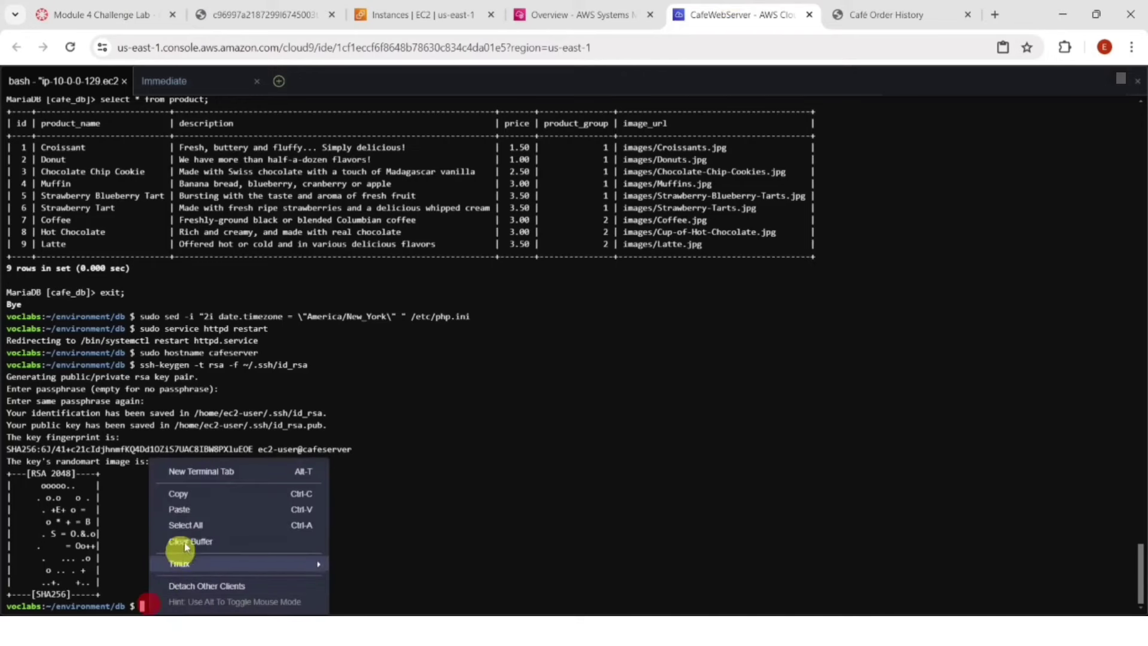
pyautogui.click(200, 510)
pyautogui.press('Return')
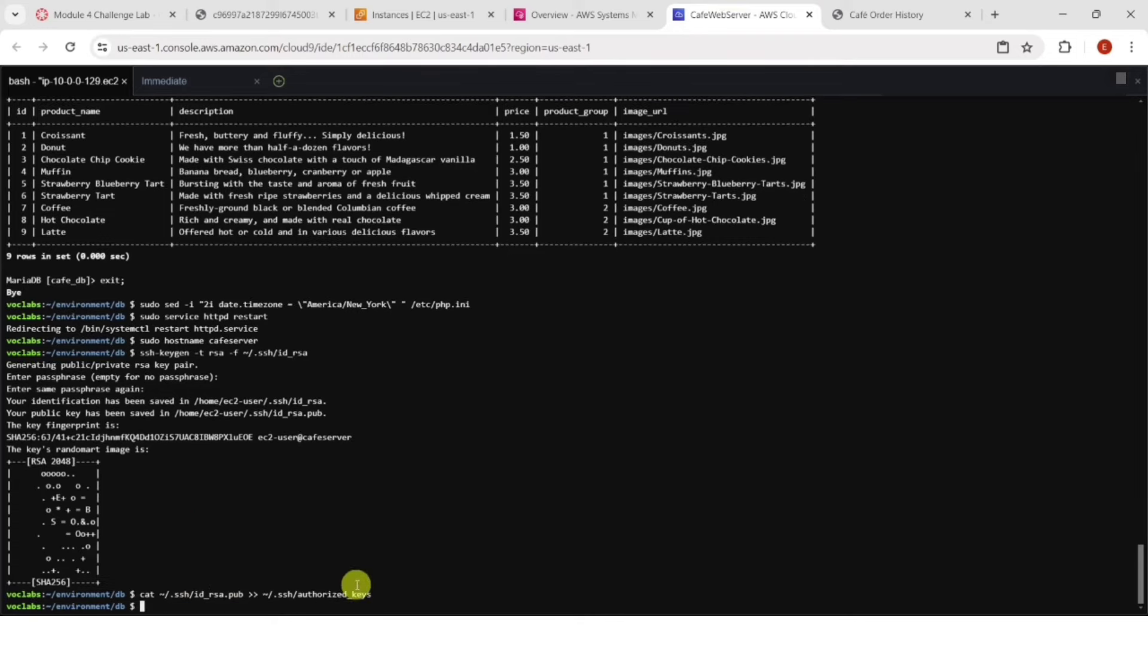
# - Follow steps 29 and 30 of the lab instructions to open the Create image form for the aws-cloud9-CafeWebServer EC2 instance
pyautogui.click(116, 18)
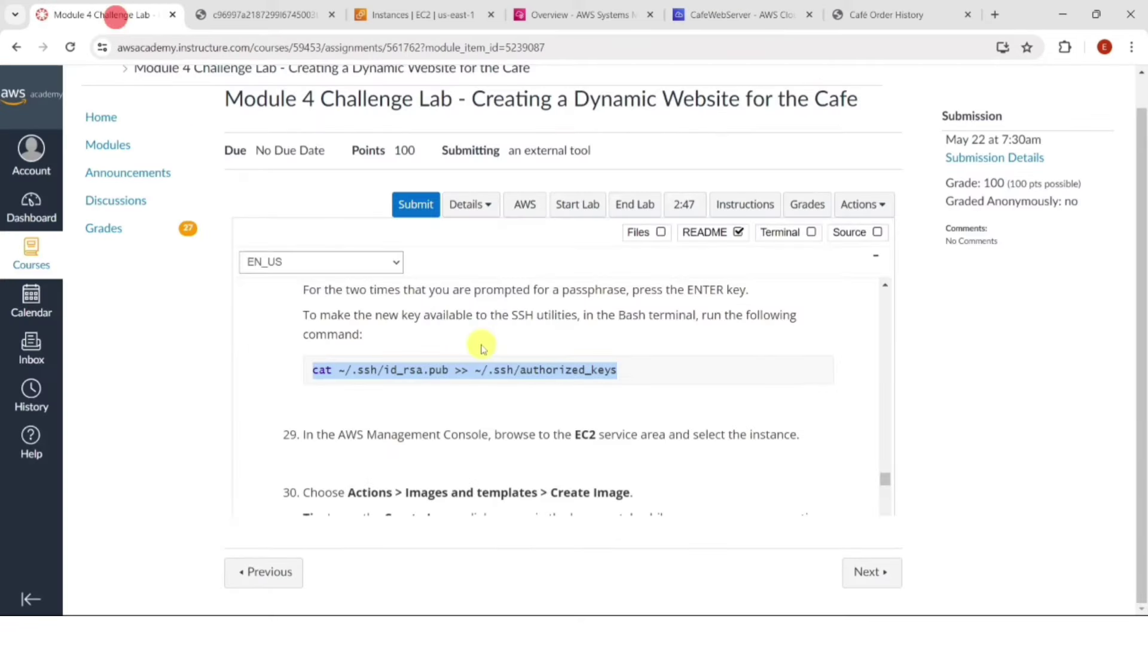
pyautogui.scroll(-2, 483, 349)
pyautogui.click(436, 17)
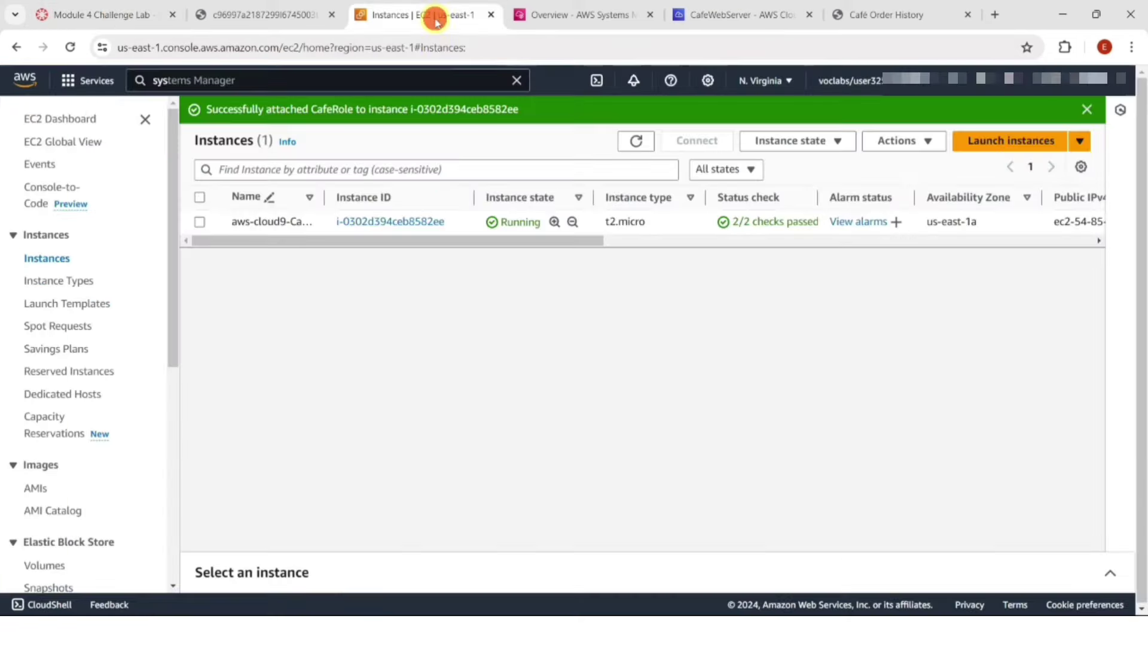
pyautogui.click(371, 222)
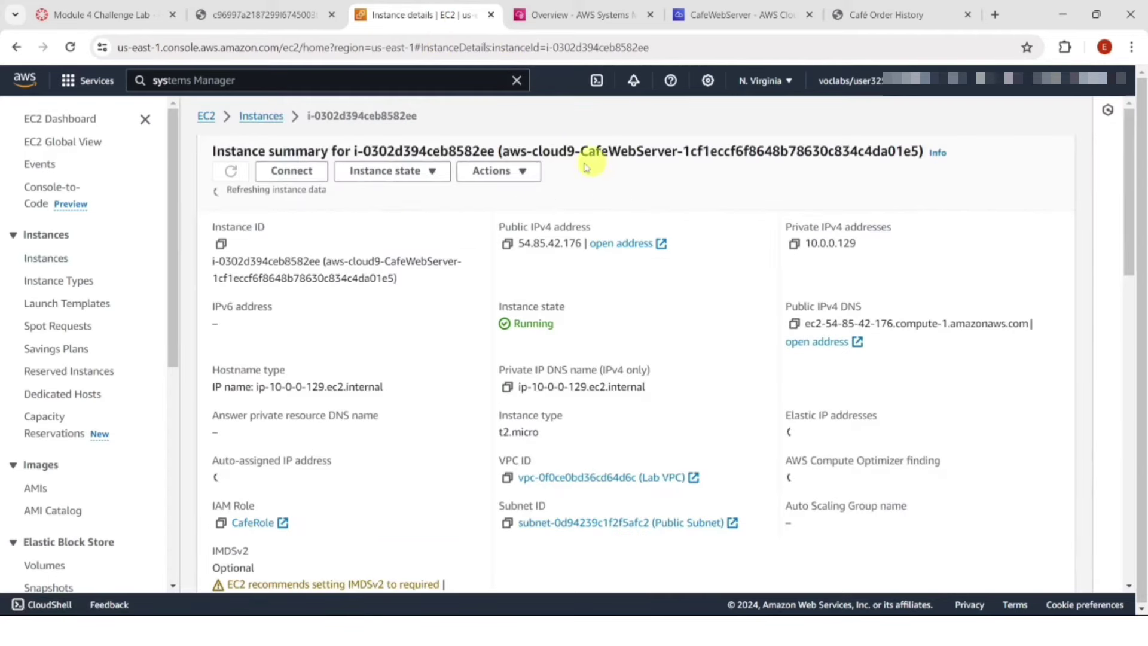
pyautogui.click(506, 171)
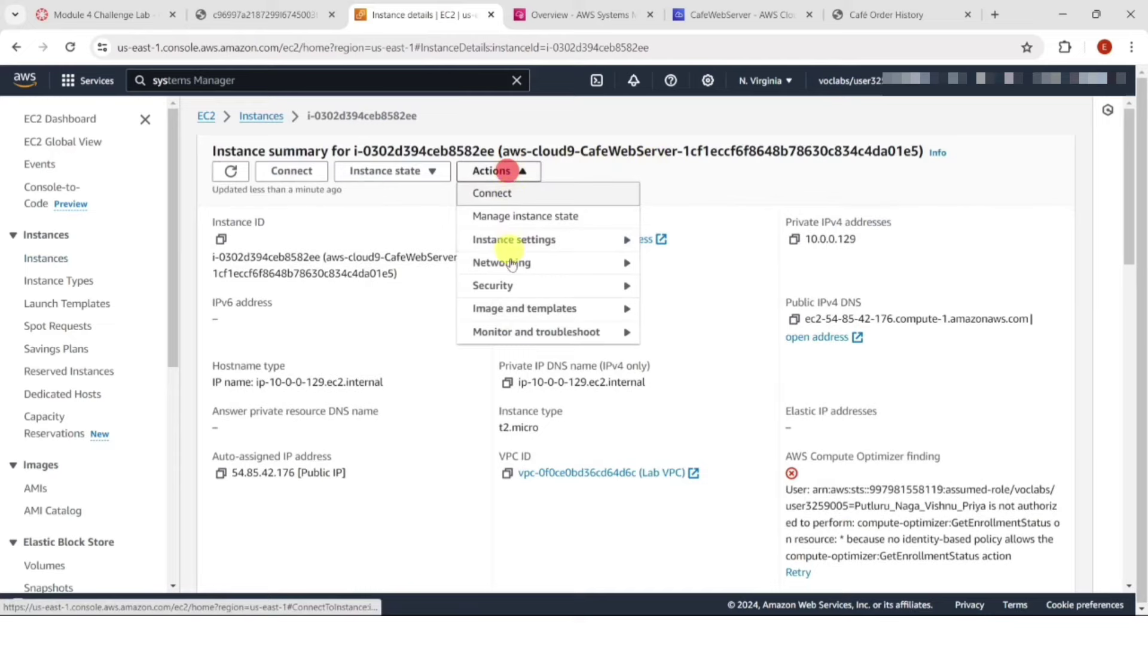
pyautogui.click(518, 311)
pyautogui.click(690, 316)
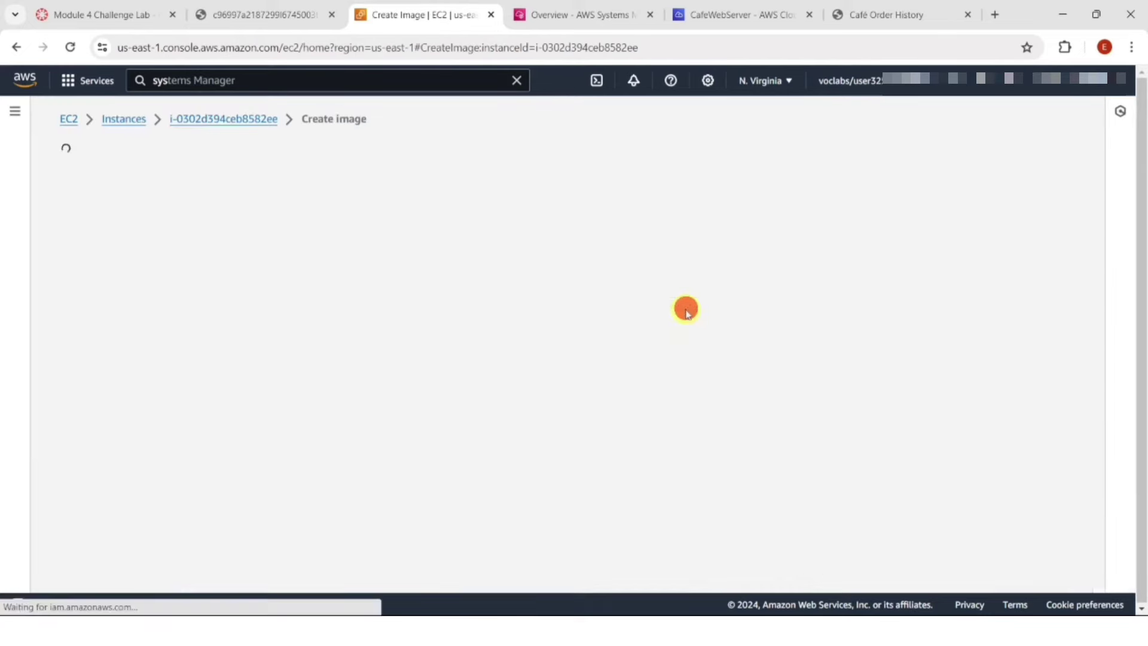
# - Read step 32 of the lab instructions and find Question 5 on the multiple choice questions page
pyautogui.click(94, 13)
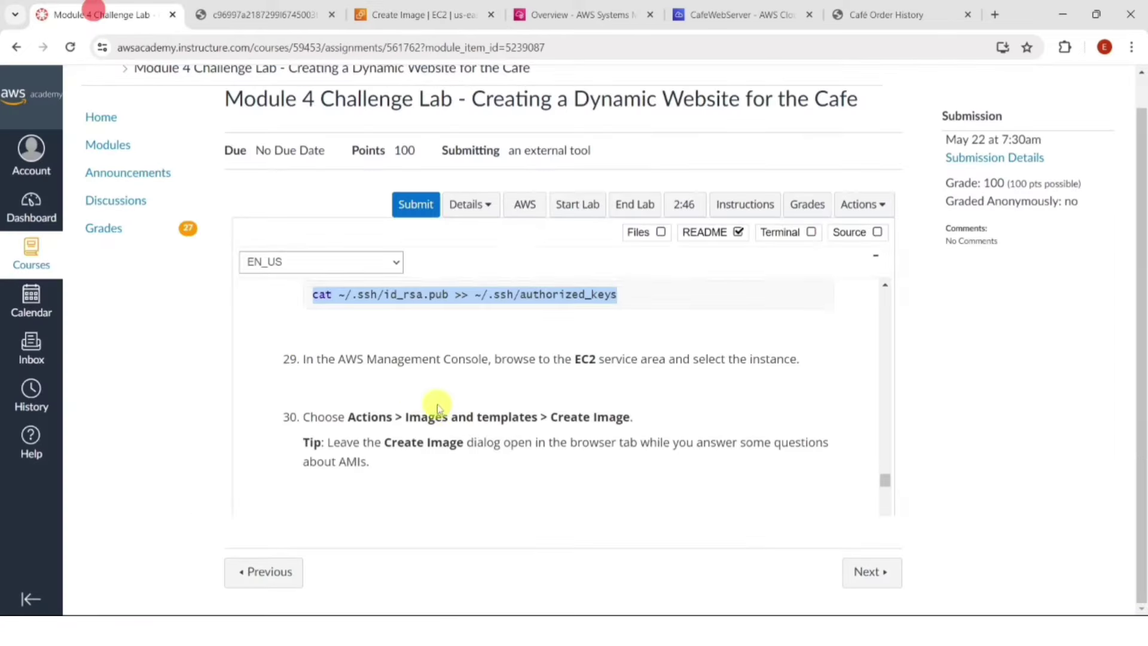
pyautogui.scroll(-5, 441, 402)
pyautogui.scroll(-1, 446, 444)
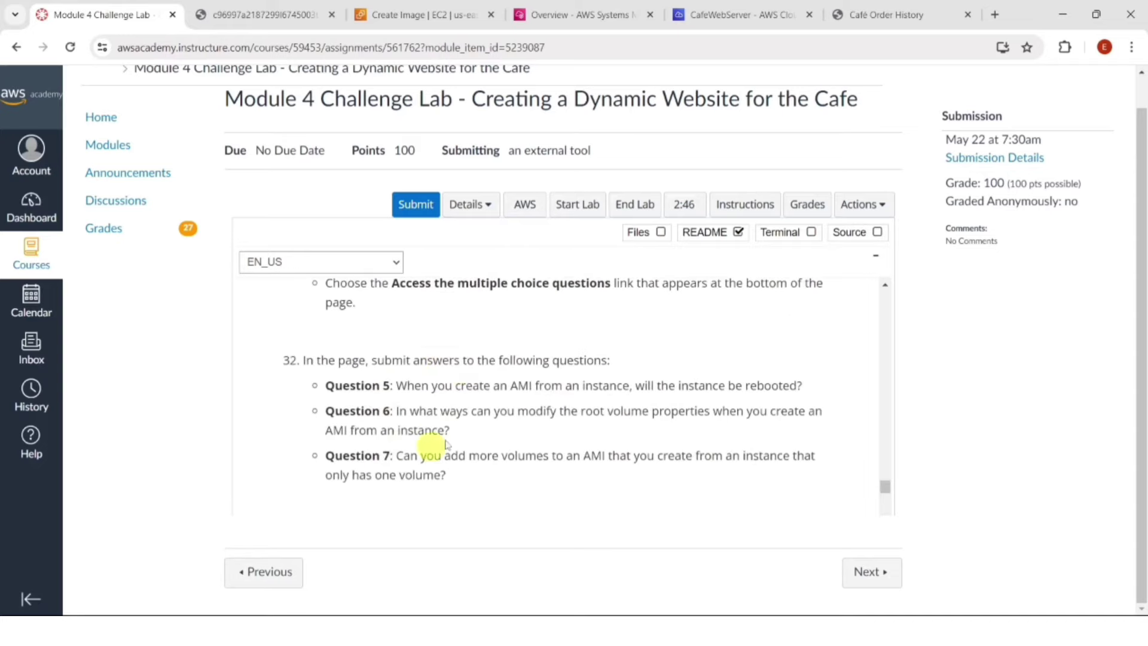
pyautogui.click(271, 15)
pyautogui.scroll(-3, 277, 299)
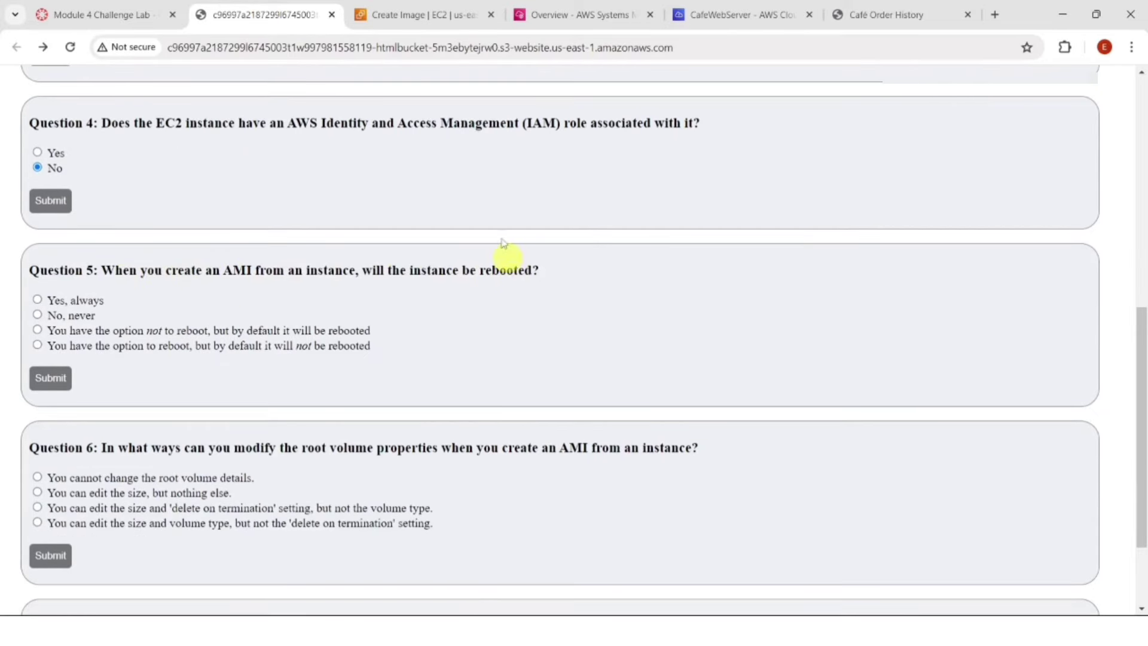
# - Check the No reboot option on the Create image form and submit "You have the option not to reboot, but by default it will be rebooted" for Question 5
pyautogui.click(455, 15)
pyautogui.scroll(-3, 277, 321)
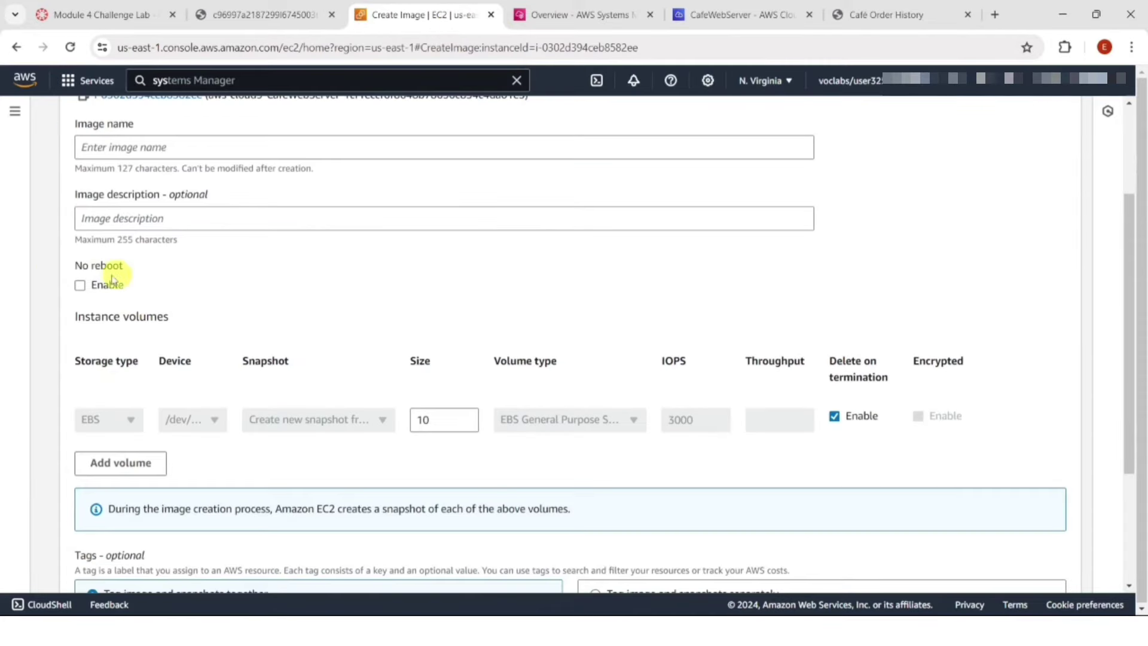
pyautogui.click(239, 16)
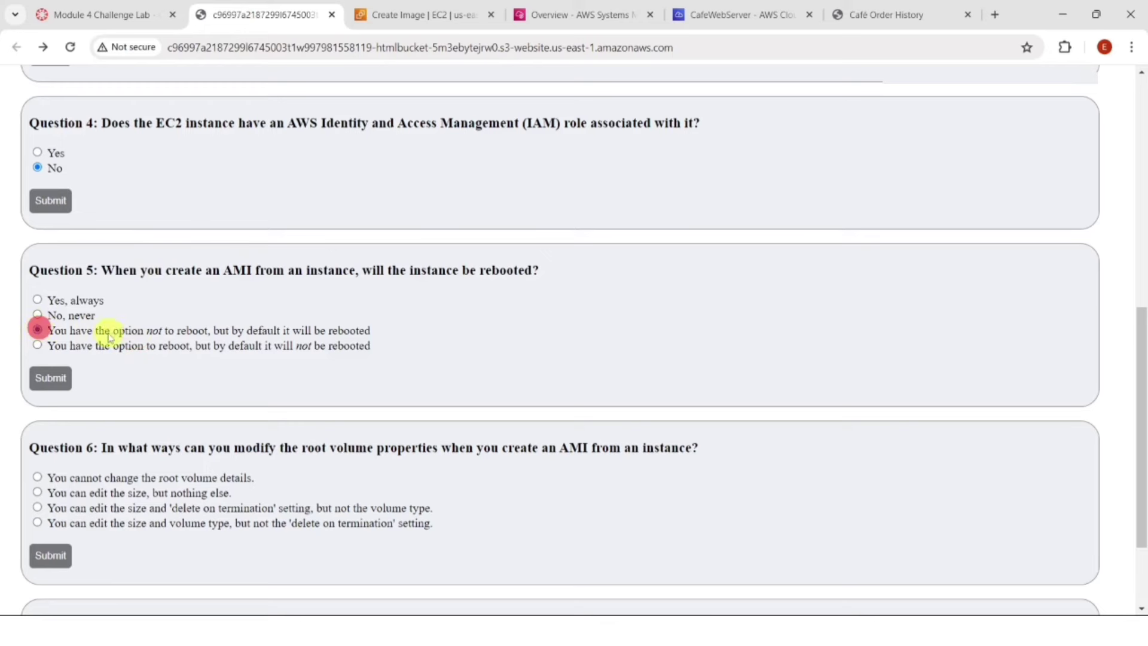
pyautogui.click(58, 382)
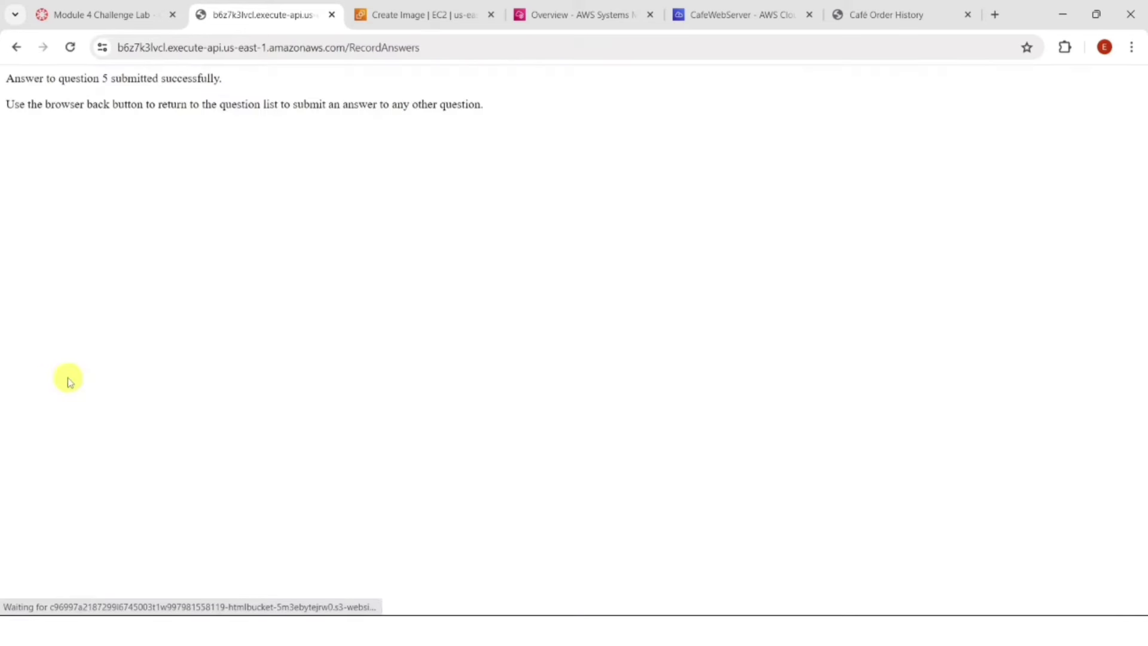
pyautogui.click(16, 46)
# - Check the volume settings on the Create image form and submit Question 6 with size and 'delete on termination' editable, but not the volume type
pyautogui.scroll(-1, 230, 321)
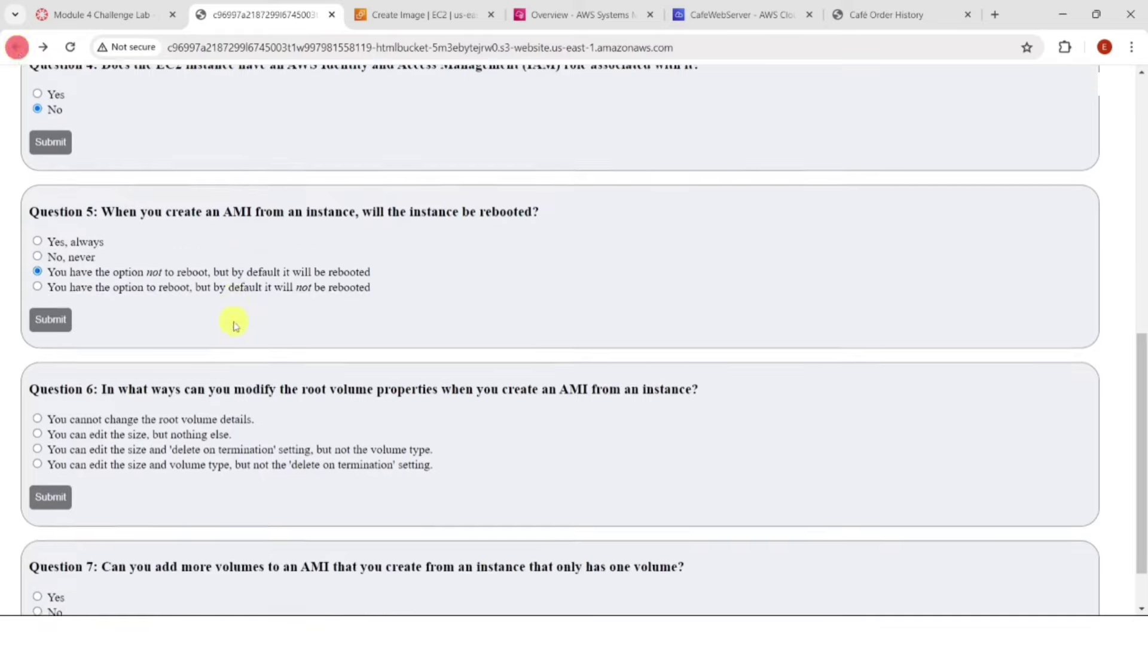
pyautogui.scroll(-1, 446, 368)
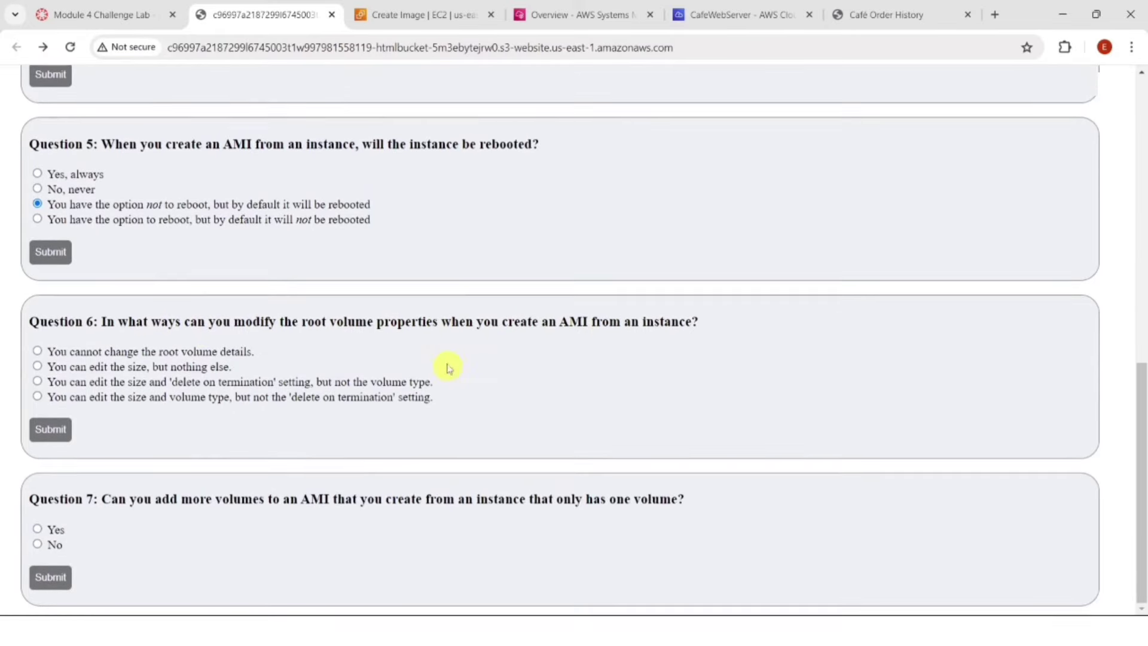
pyautogui.click(448, 13)
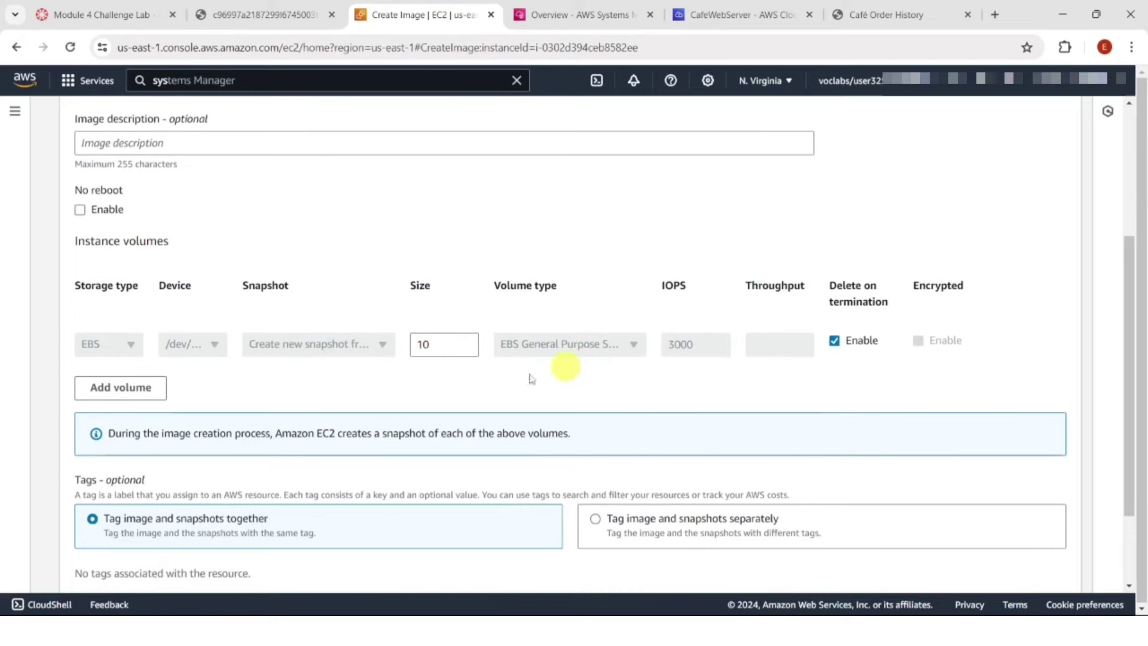
pyautogui.click(212, 13)
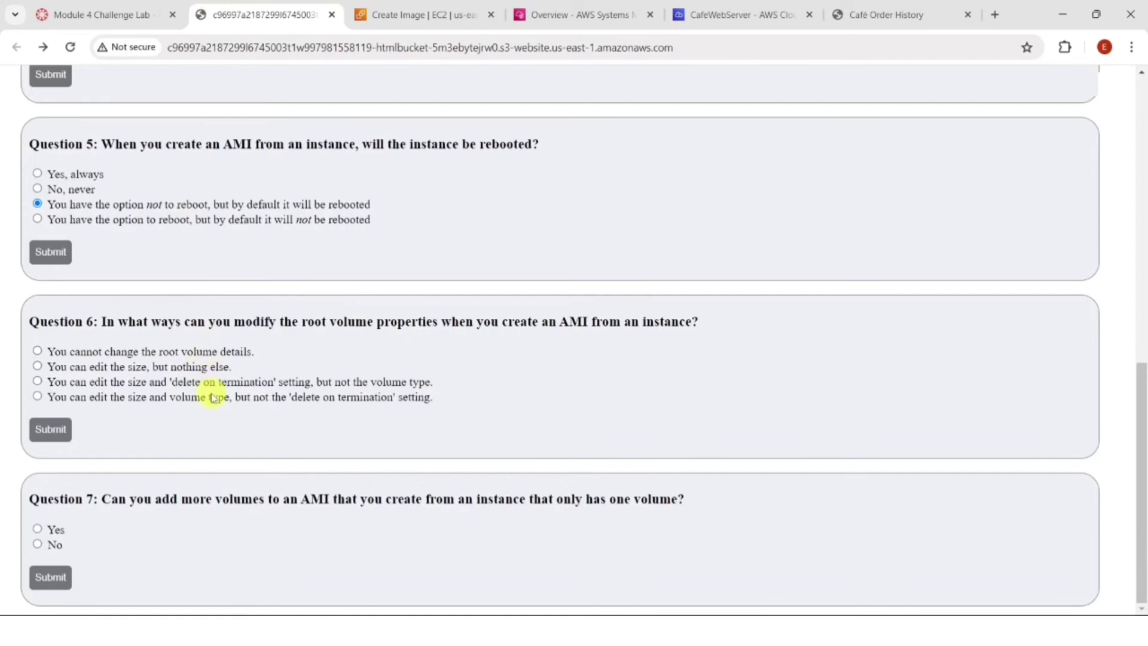
pyautogui.click(59, 437)
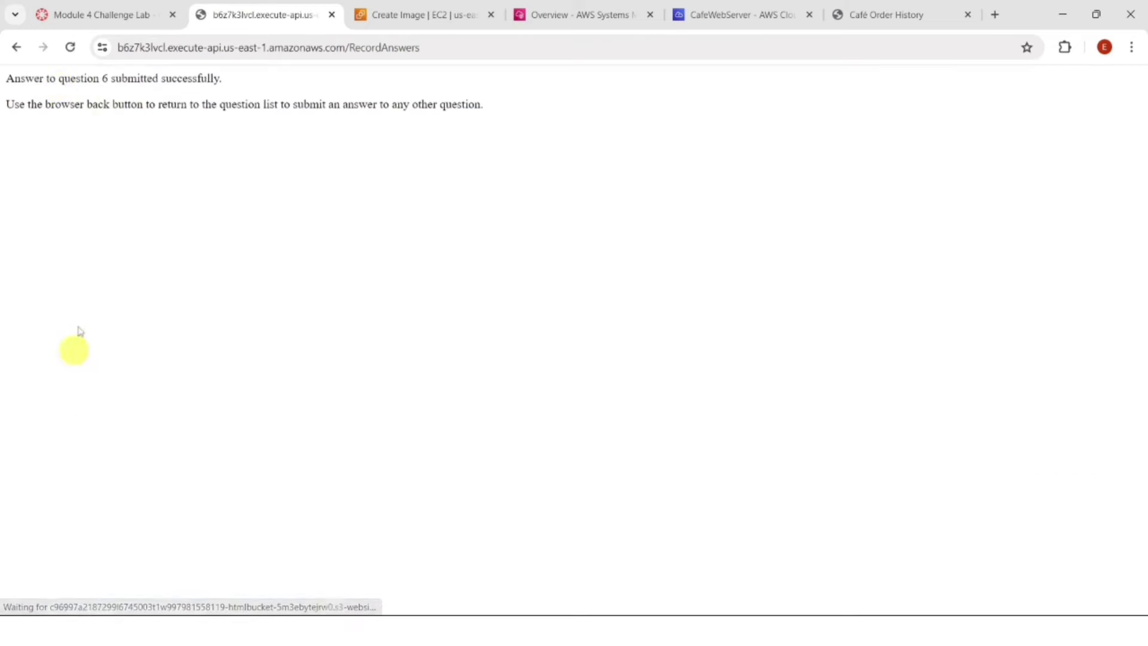
pyautogui.click(19, 47)
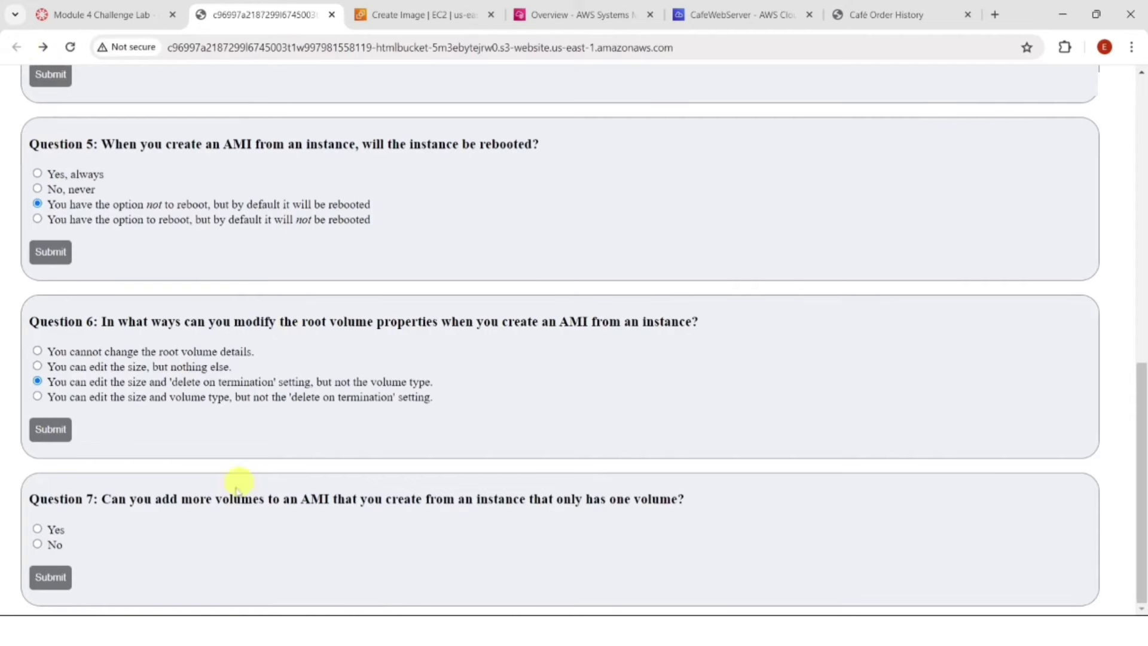
# - Check the Create image form for adding volumes, submit Yes for Question 7, and close the questions page to return to the lab instructions
pyautogui.click(422, 15)
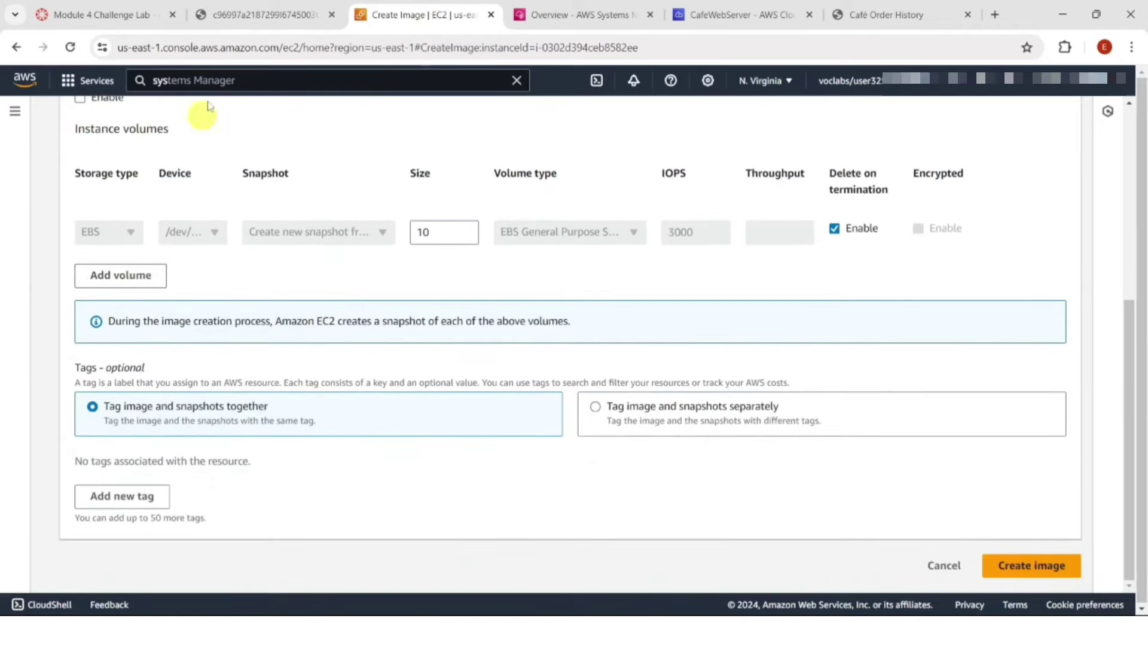
pyautogui.click(269, 13)
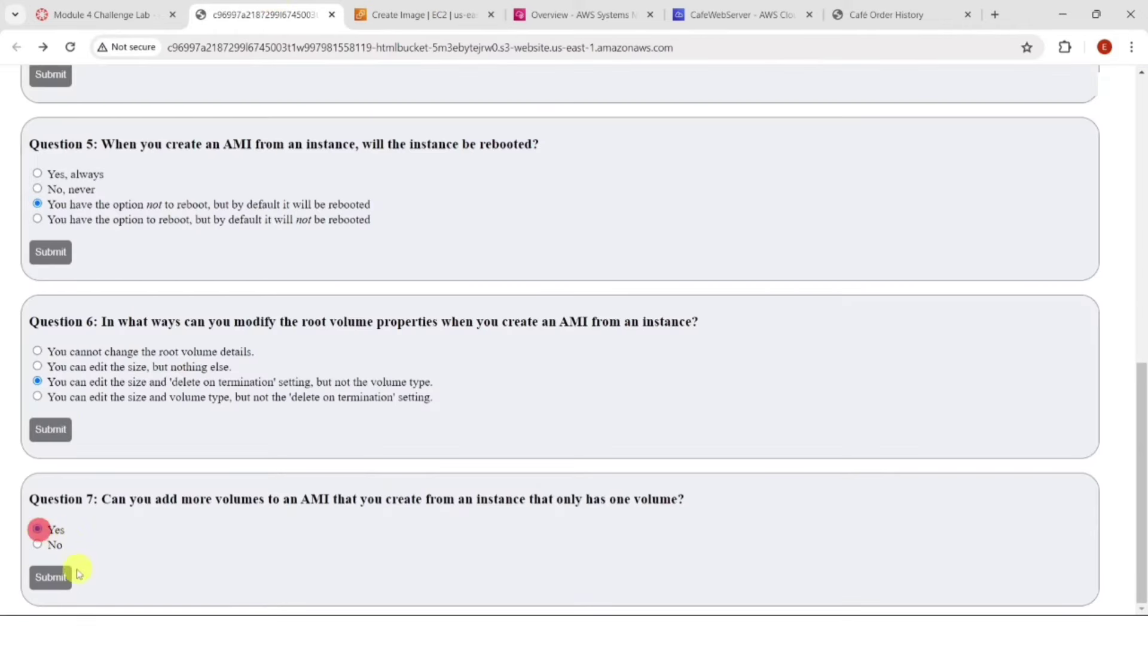
pyautogui.click(58, 578)
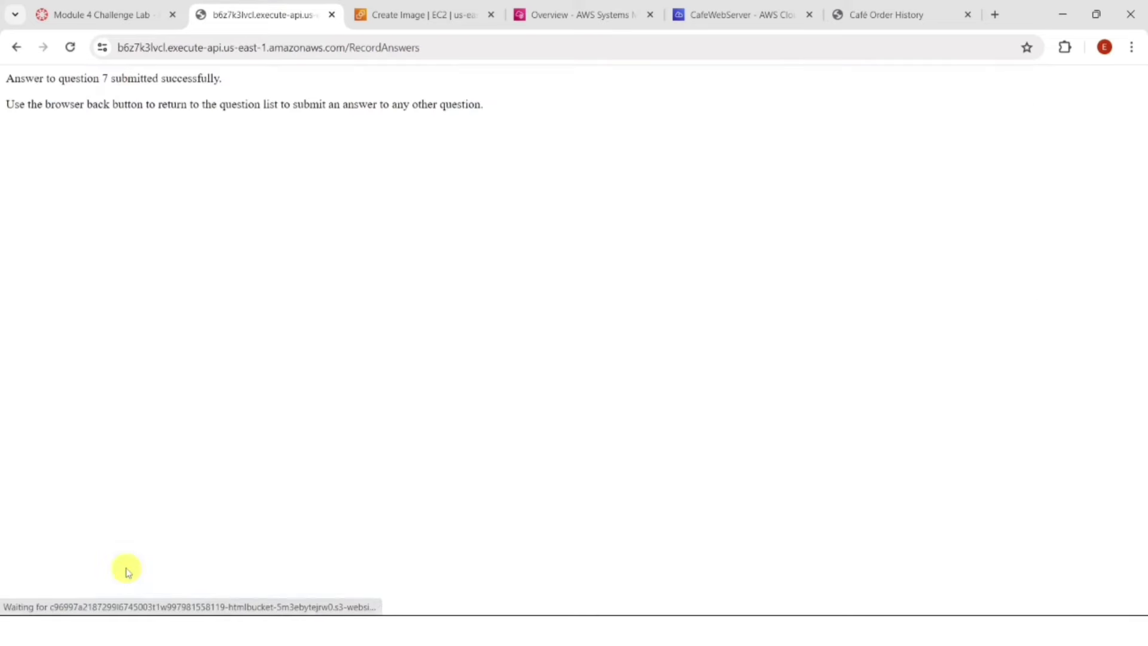
pyautogui.click(16, 47)
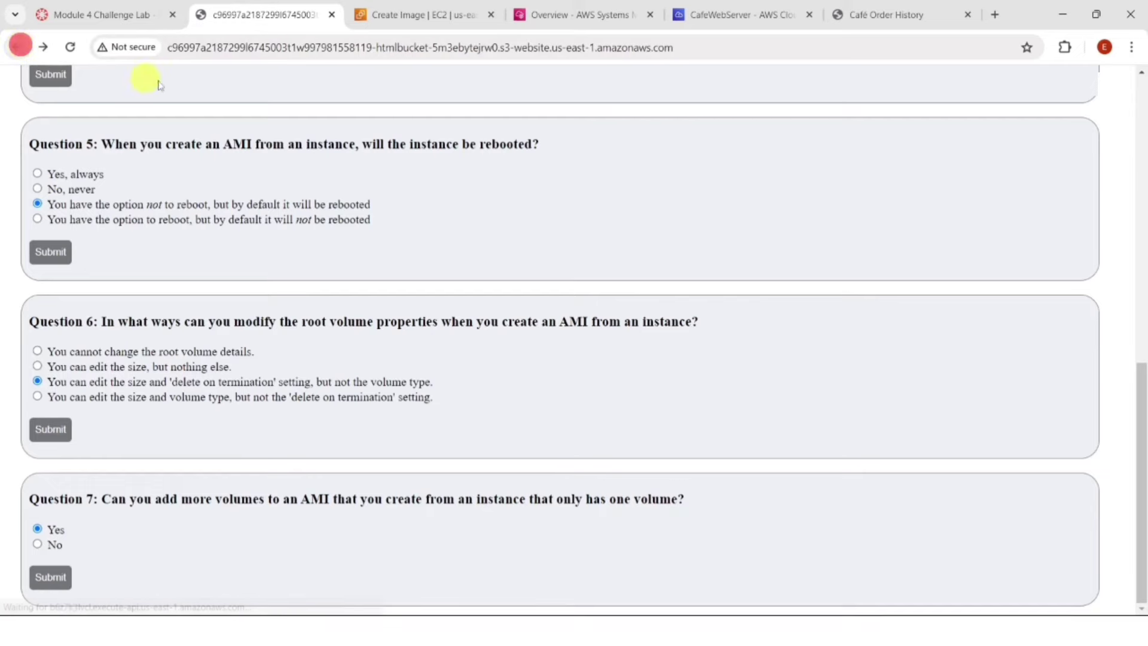
pyautogui.click(330, 15)
pyautogui.click(149, 14)
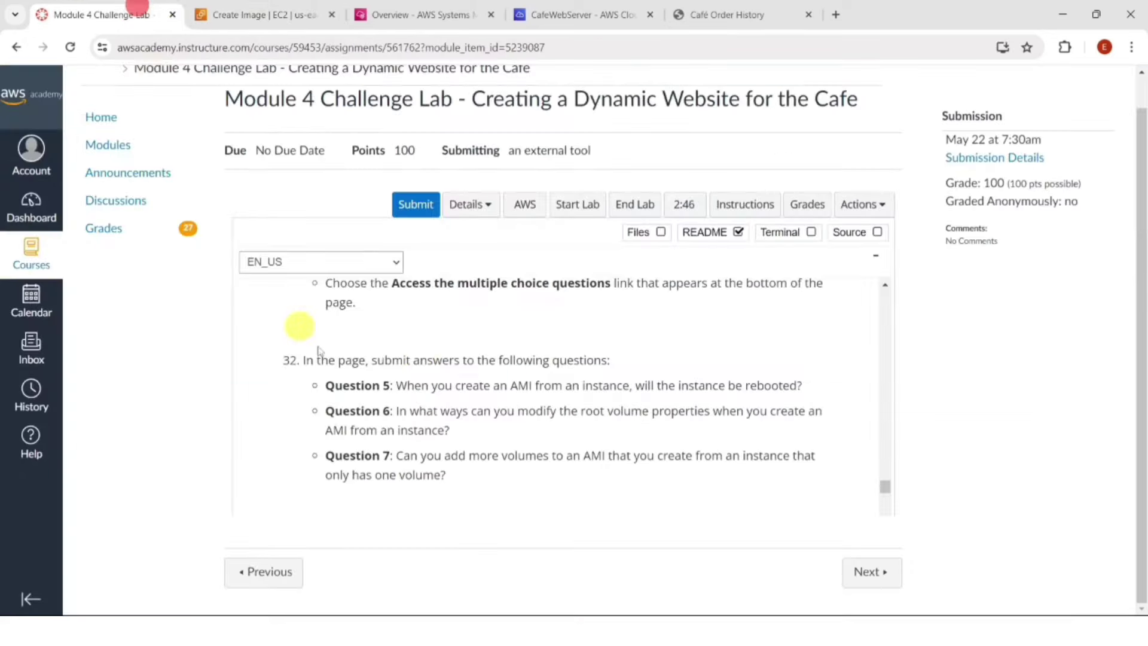
# - Create the AMI of the café web server with the image name CafeServer, as given in step 33 of the lab instructions
pyautogui.scroll(-3, 418, 341)
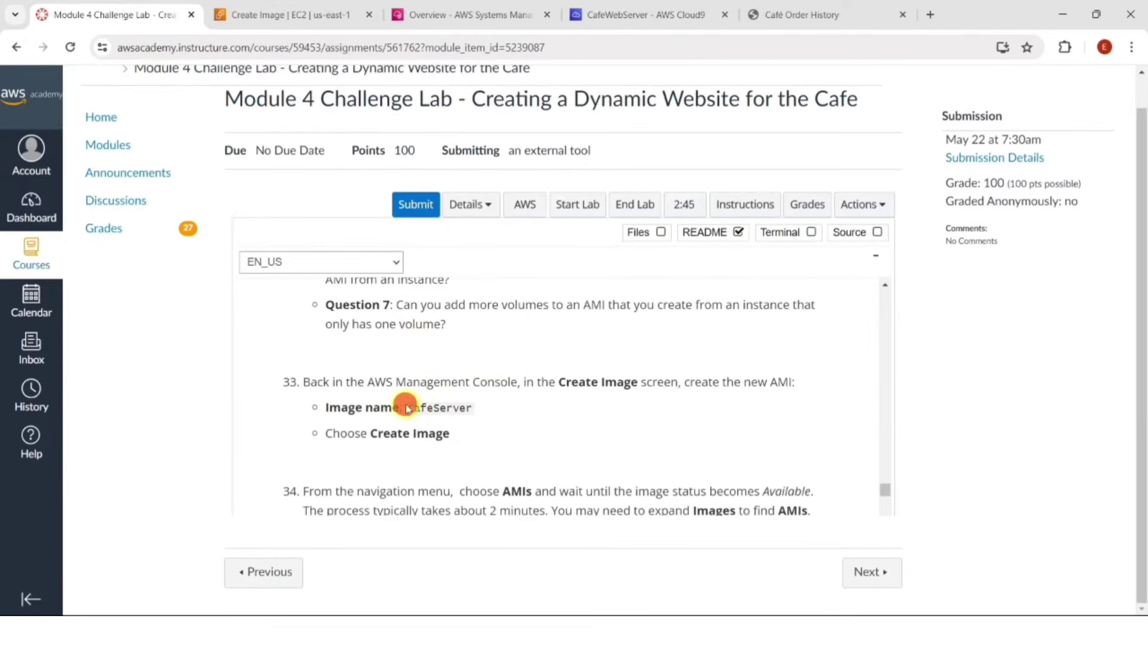
pyautogui.moveTo(406, 408); pyautogui.dragTo(503, 412)
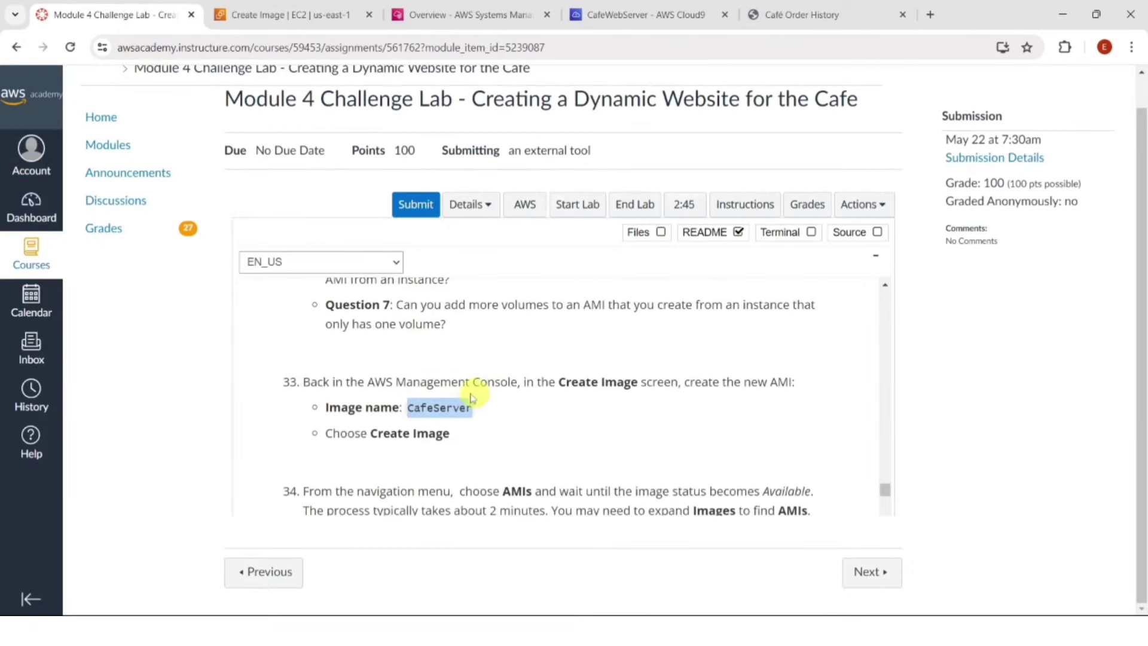
pyautogui.click(297, 17)
pyautogui.scroll(6, 277, 353)
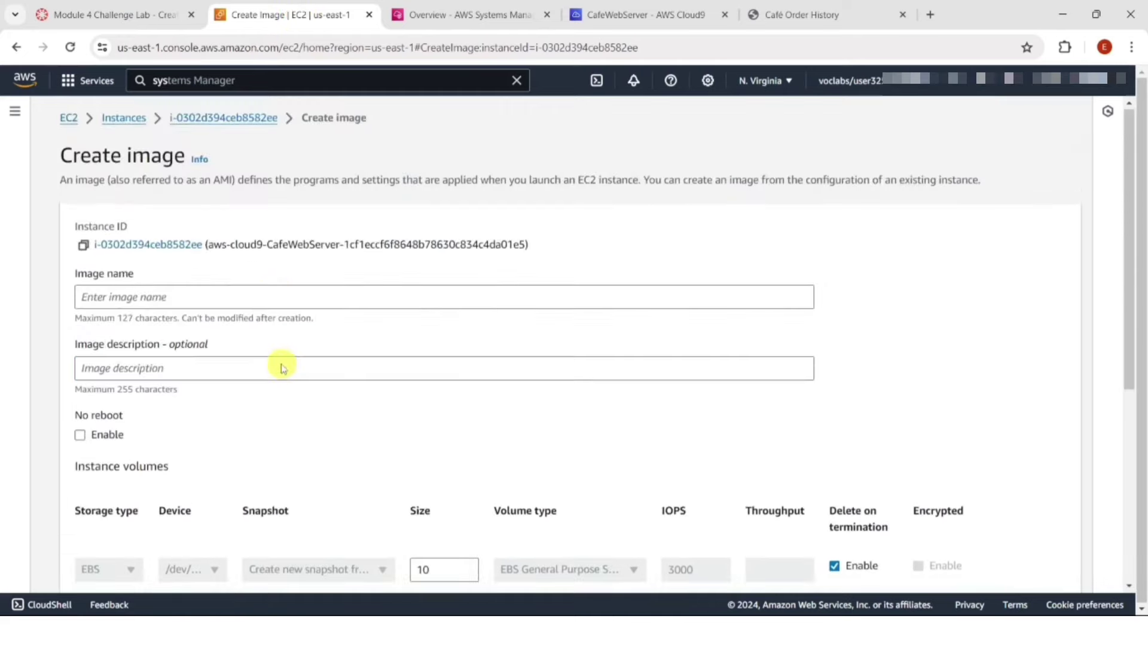
pyautogui.click(247, 297)
pyautogui.scroll(-5, 515, 365)
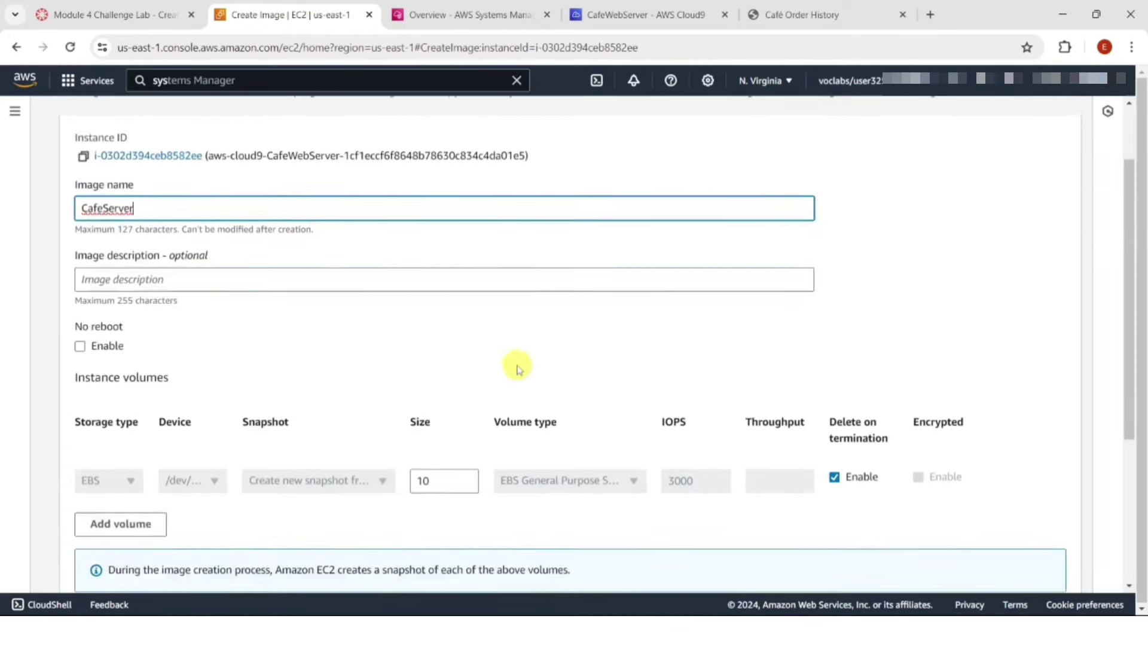
pyautogui.click(1022, 570)
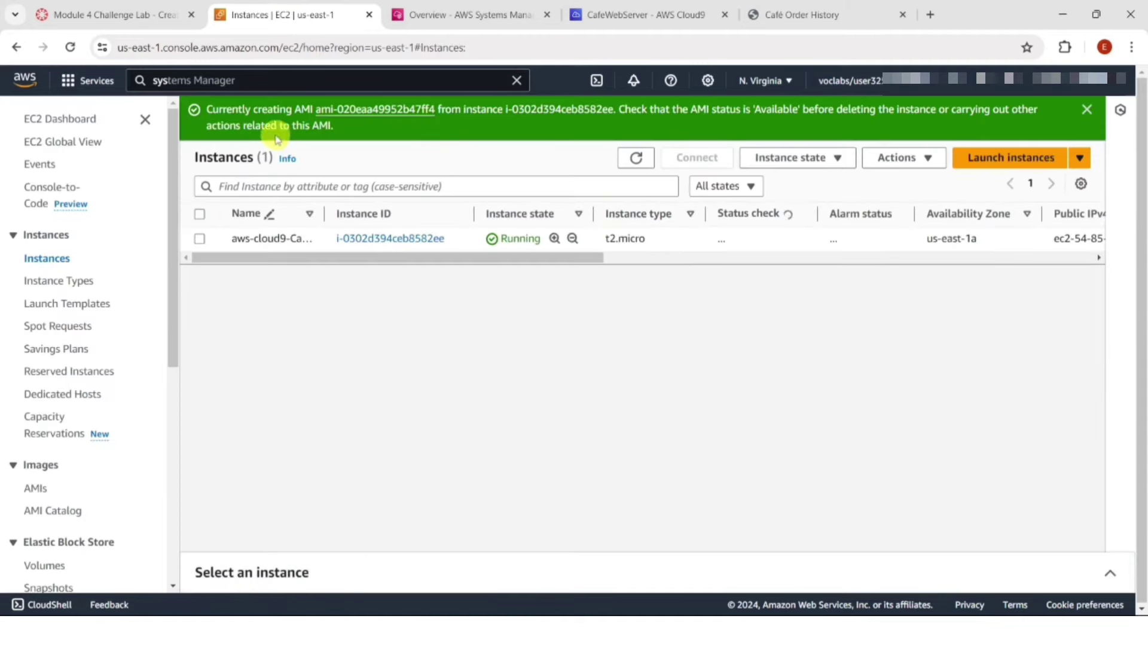
# - Read steps 34 and 35 of the lab instructions, then open the AMI list and refresh it until CafeServer's status is Available
pyautogui.click(149, 14)
pyautogui.scroll(-3, 480, 382)
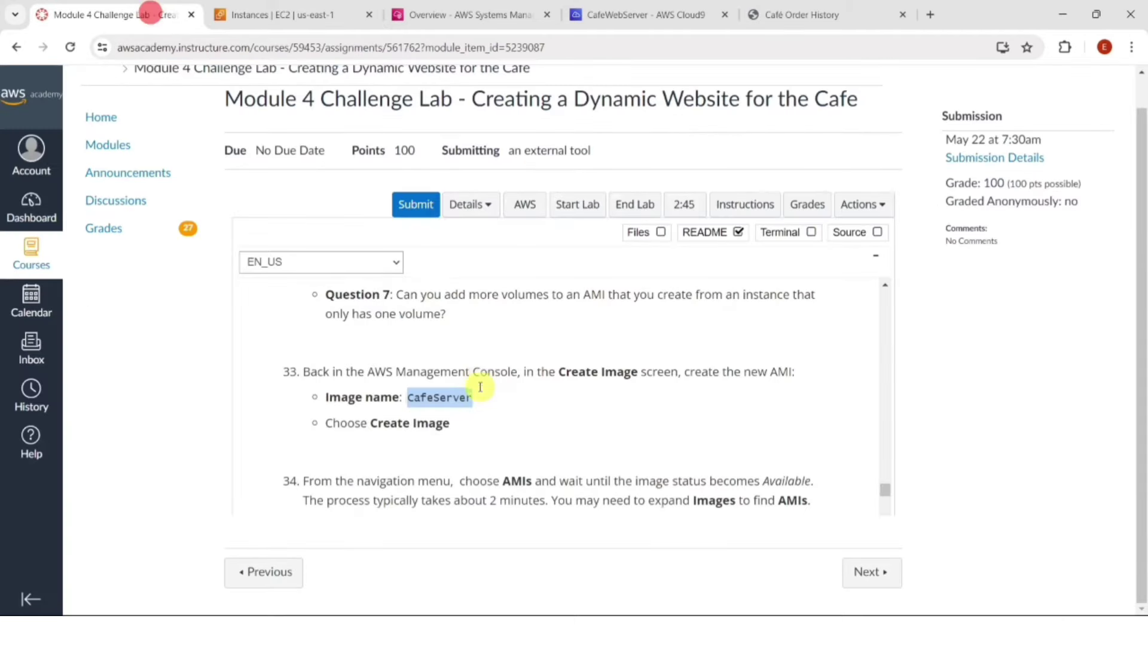
pyautogui.scroll(-1, 527, 373)
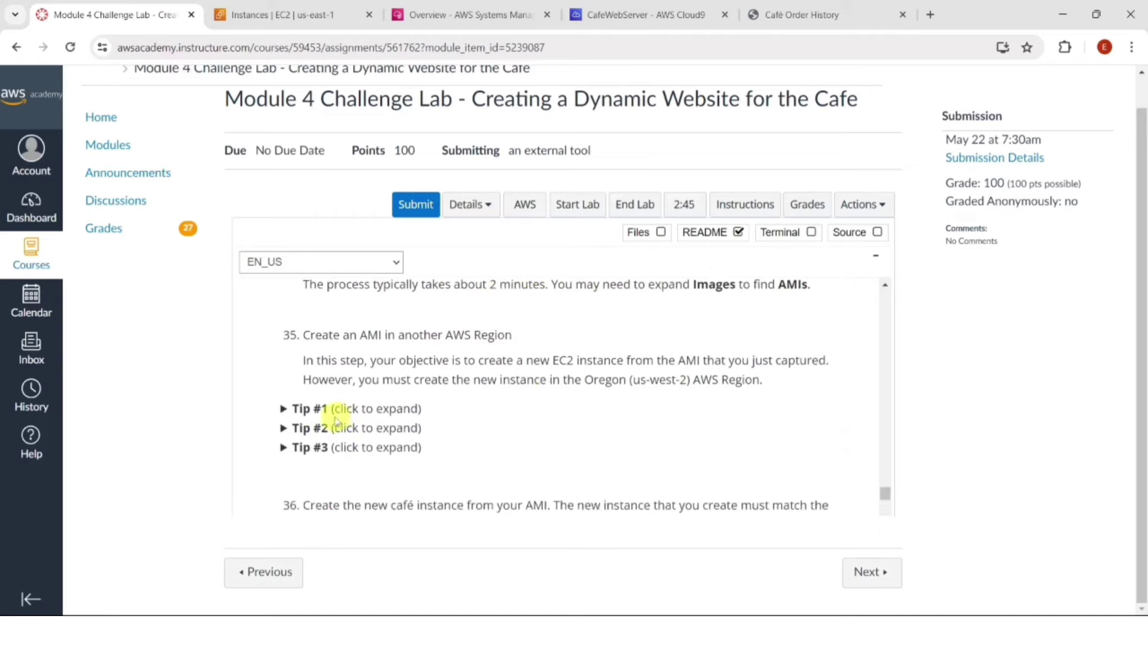
pyautogui.click(270, 8)
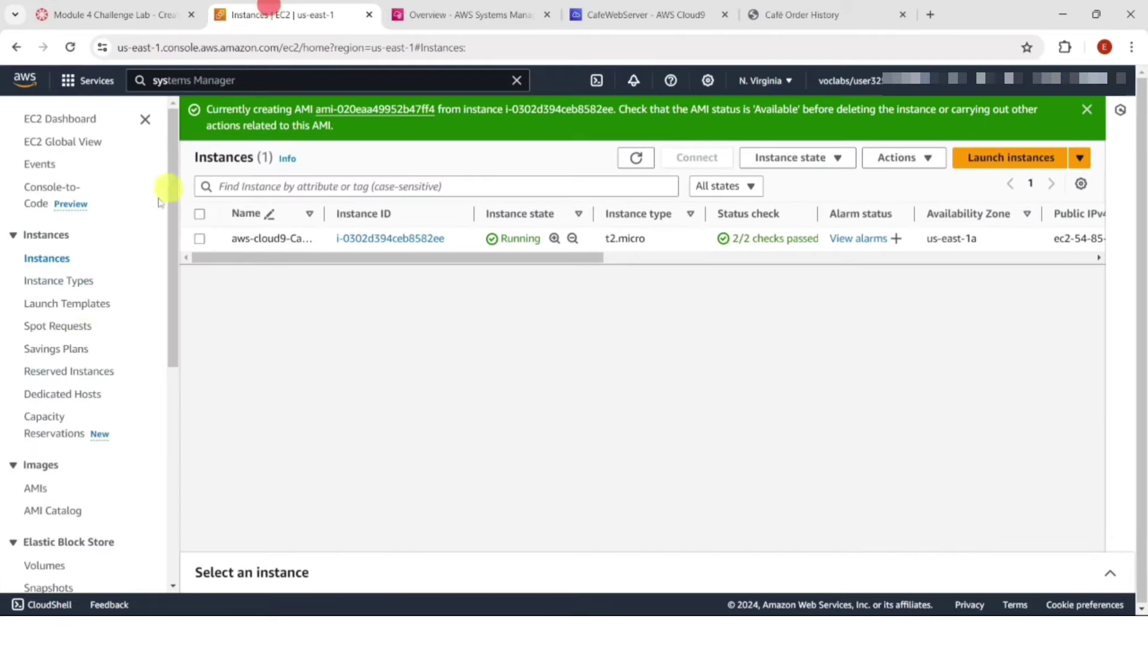
pyautogui.click(37, 489)
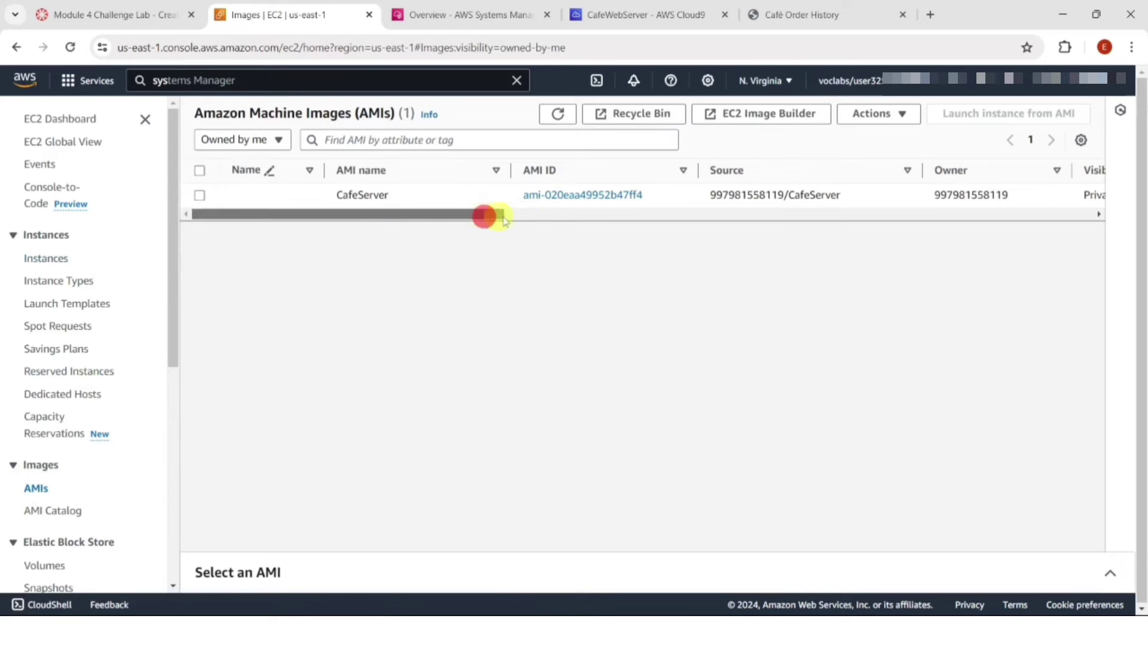
pyautogui.moveTo(485, 216); pyautogui.dragTo(684, 215)
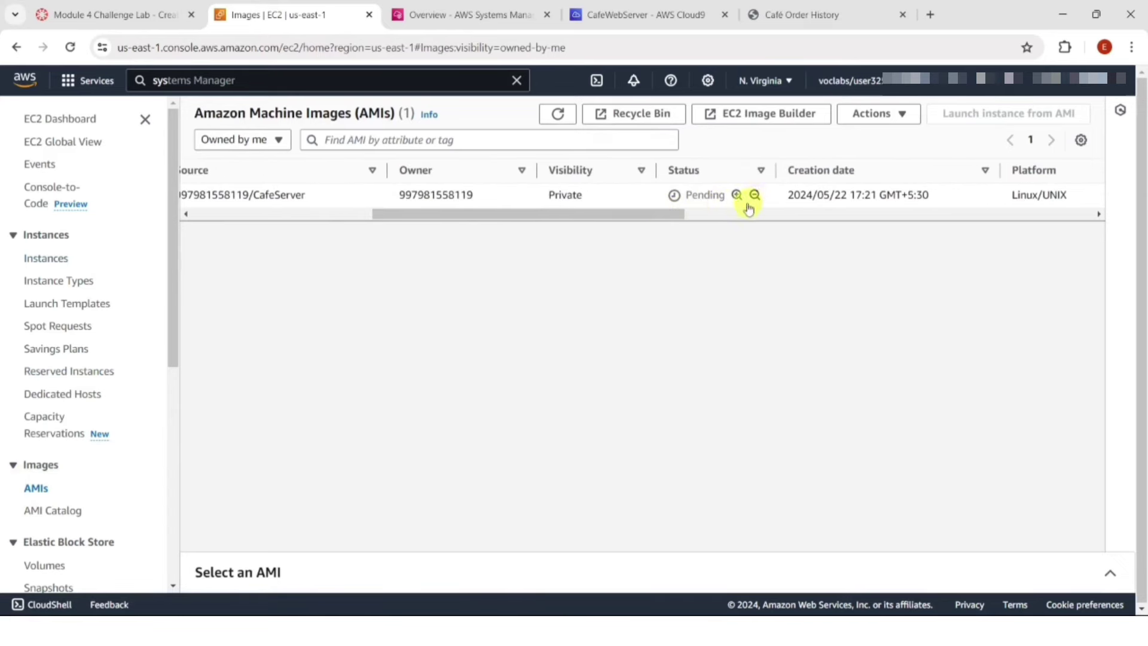
pyautogui.click(556, 115)
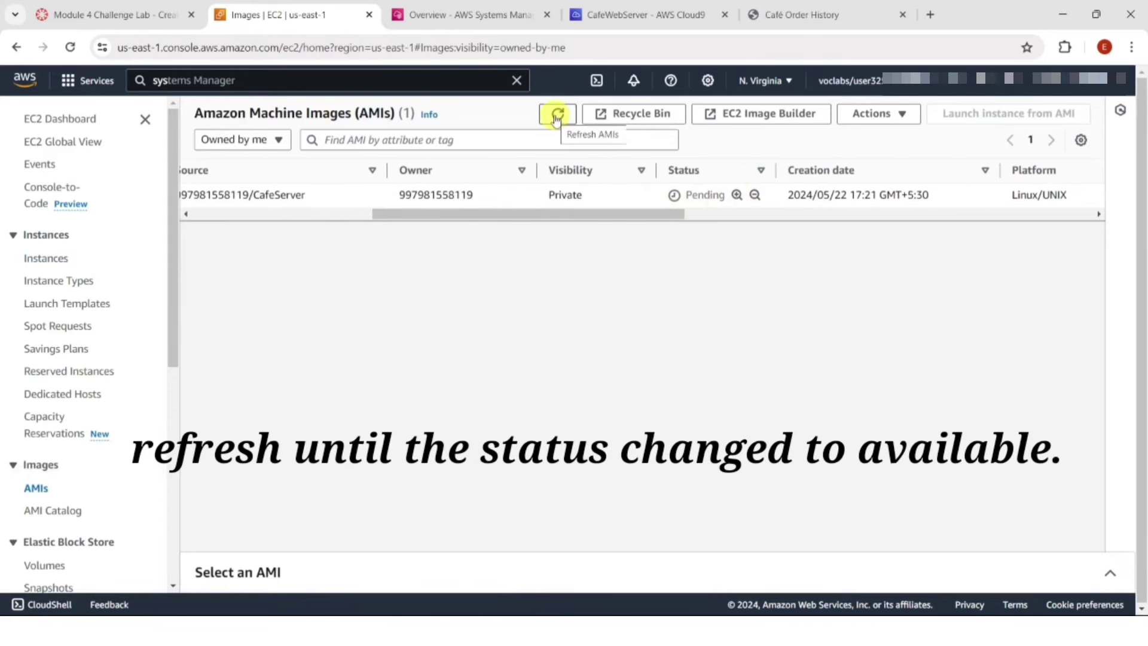
pyautogui.click(556, 117)
pyautogui.click(556, 116)
pyautogui.click(556, 116)
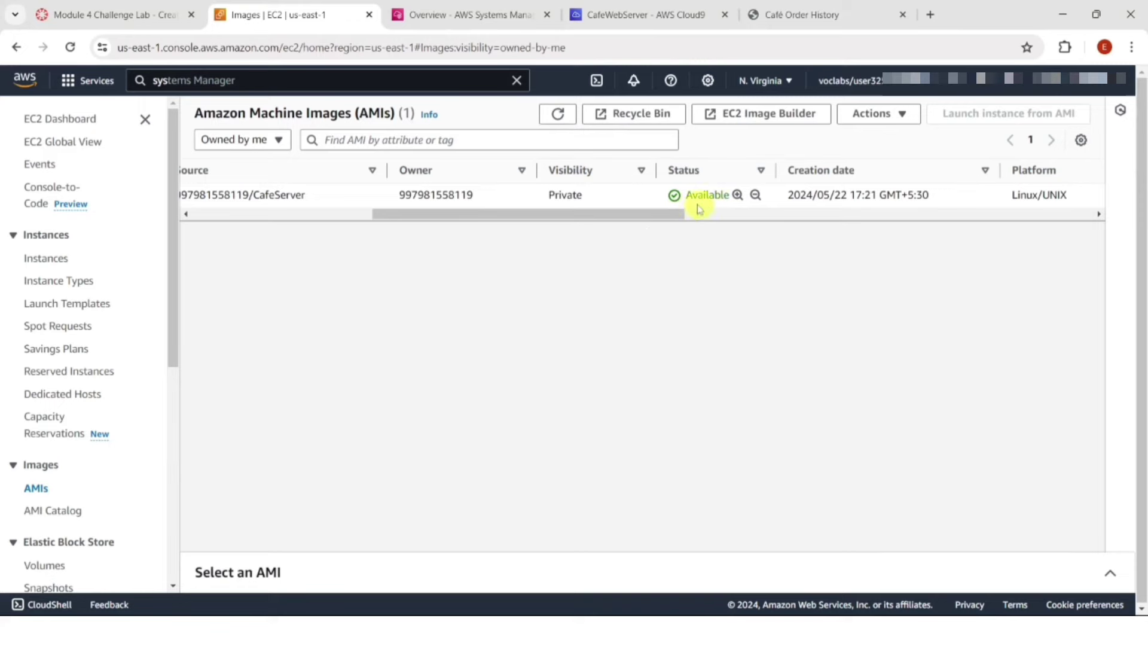
pyautogui.moveTo(655, 214); pyautogui.dragTo(471, 241)
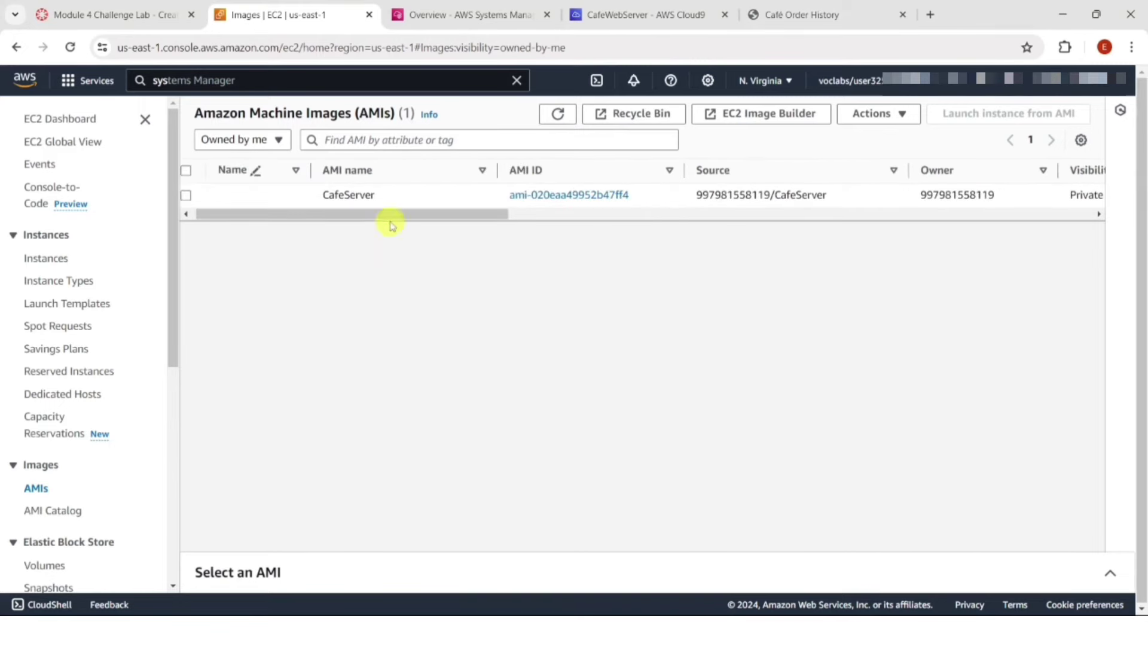
# - Check the required region in step 35 and copy the CafeServer AMI to the US West (Oregon) region
pyautogui.click(151, 16)
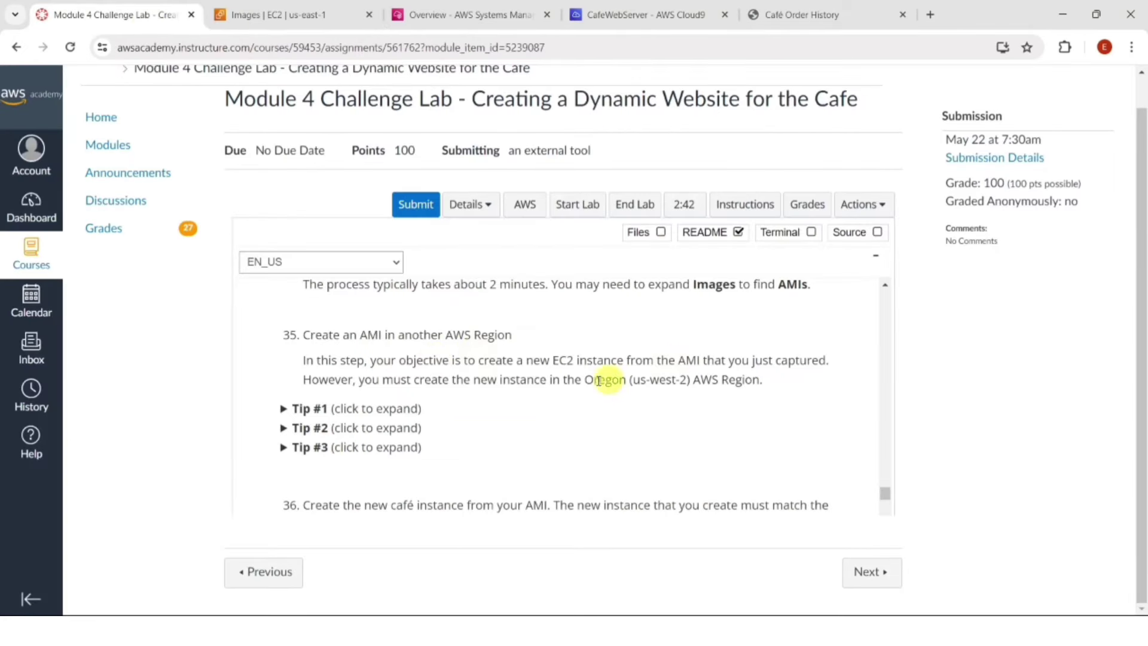
pyautogui.click(290, 15)
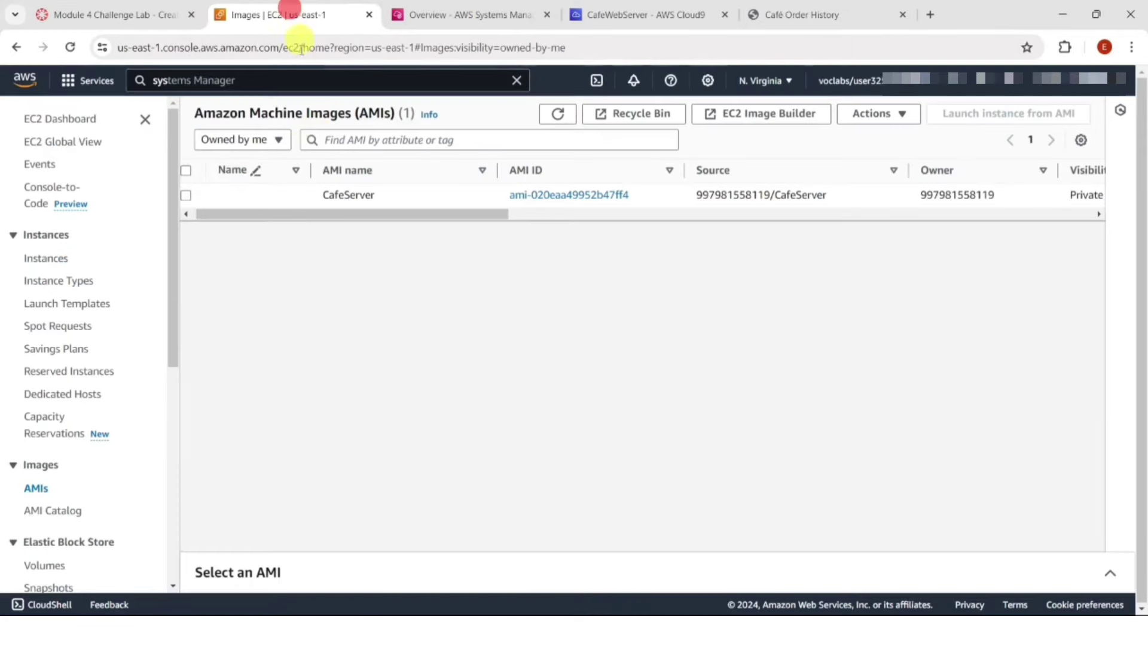
pyautogui.click(185, 196)
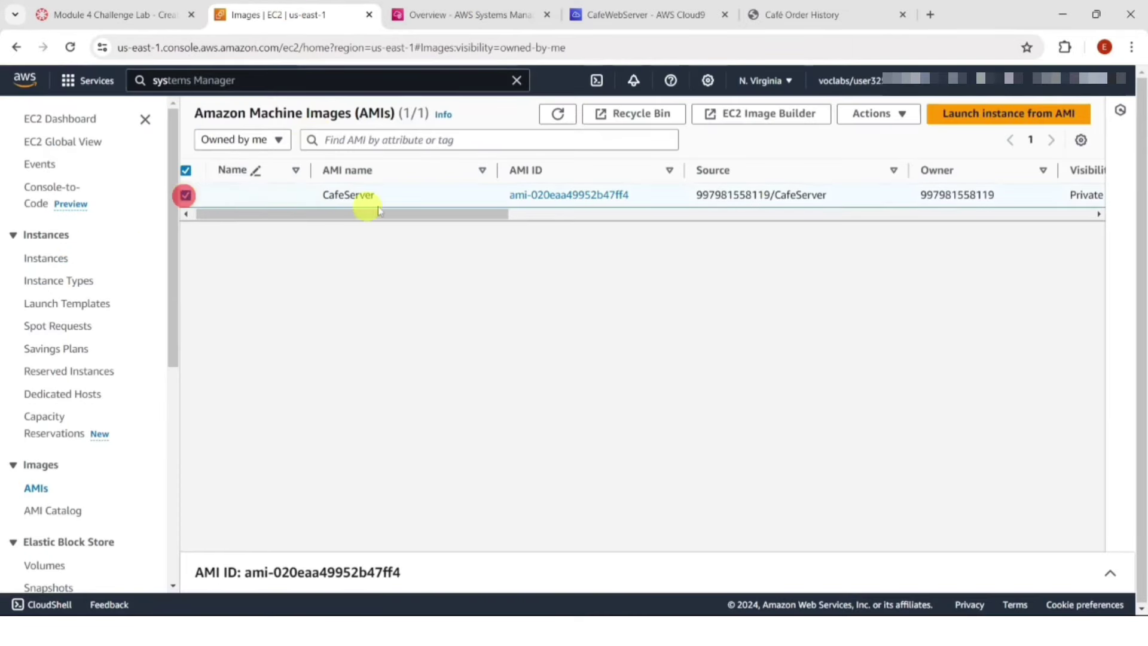
pyautogui.click(892, 117)
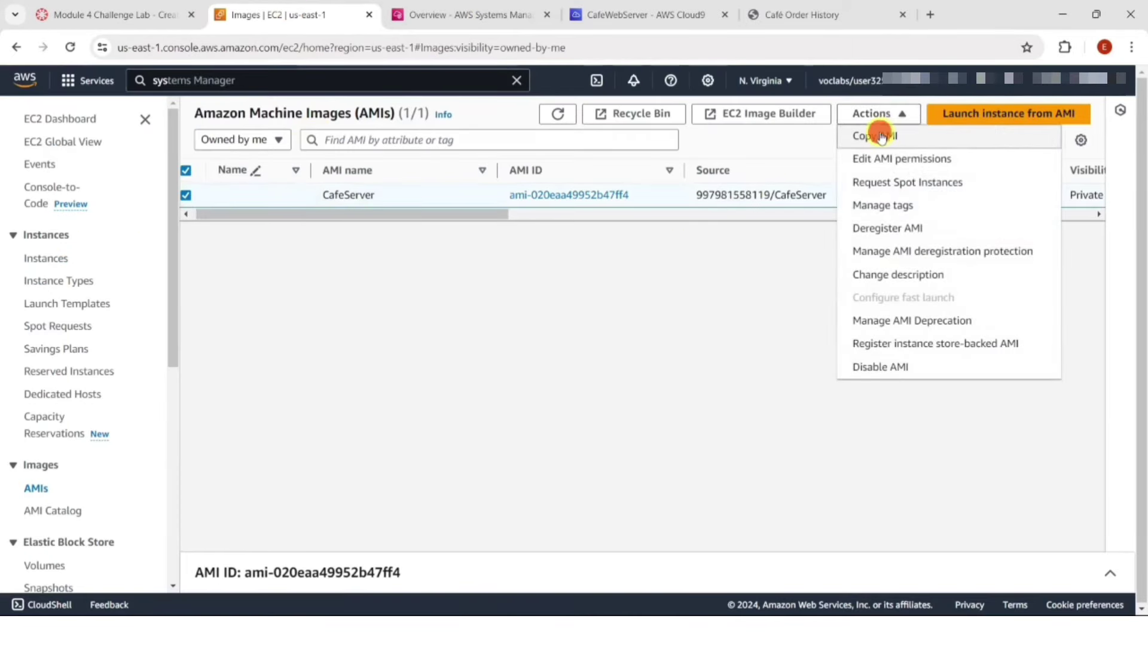
pyautogui.click(882, 137)
pyautogui.scroll(-1, 120, 376)
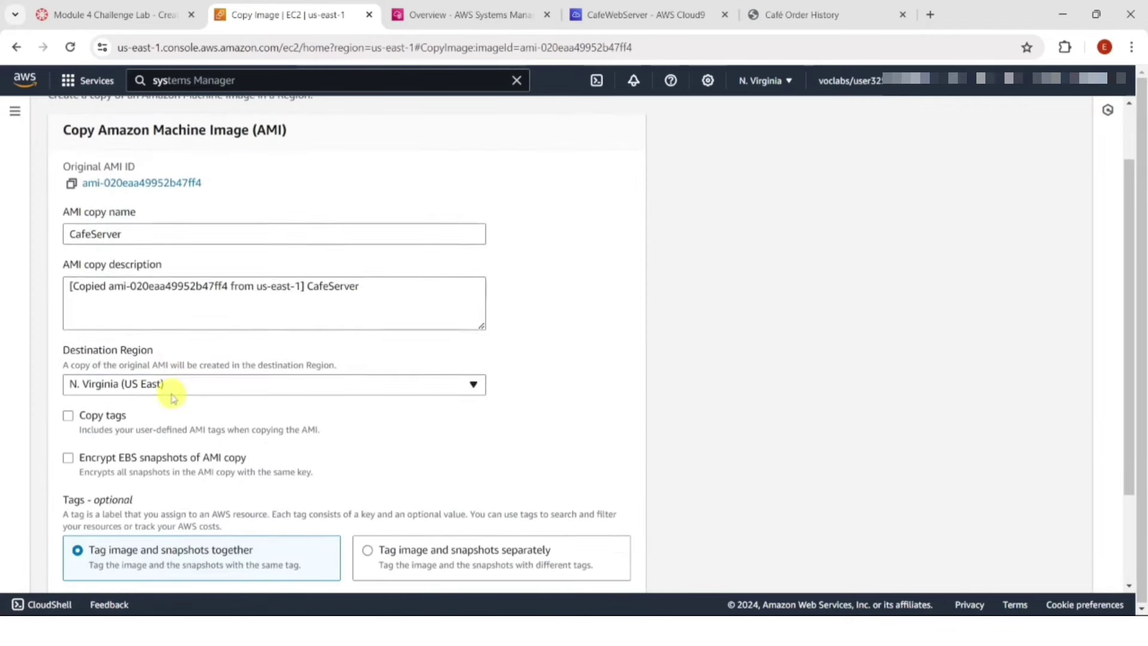
pyautogui.click(170, 385)
pyautogui.scroll(-2, 174, 259)
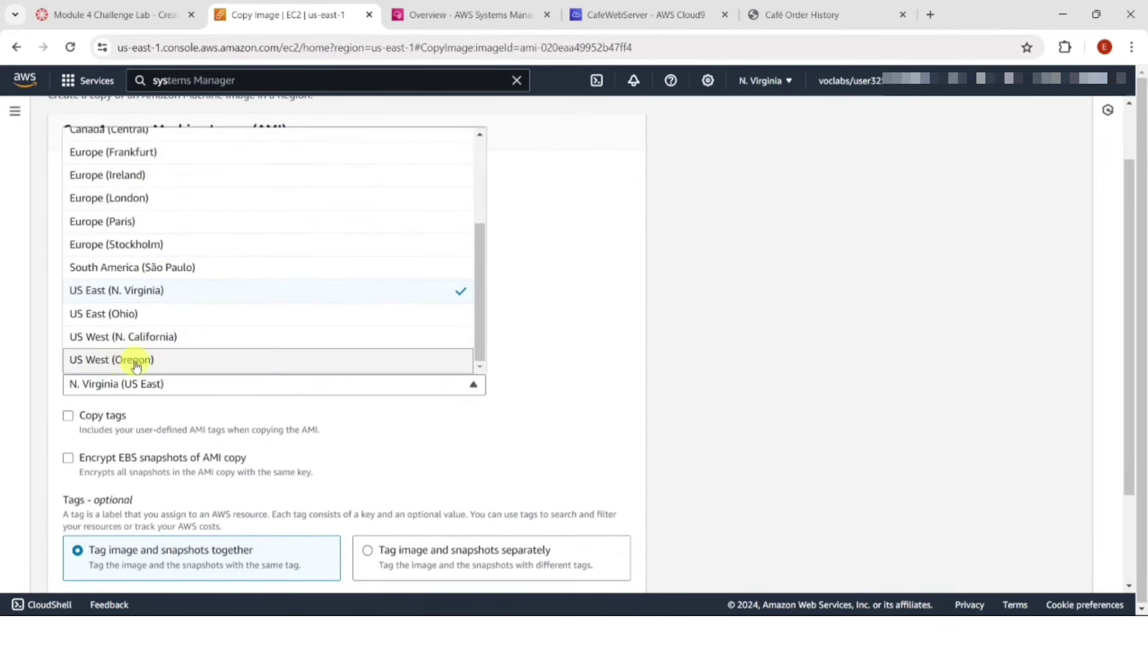
pyautogui.click(136, 362)
pyautogui.scroll(-2, 385, 411)
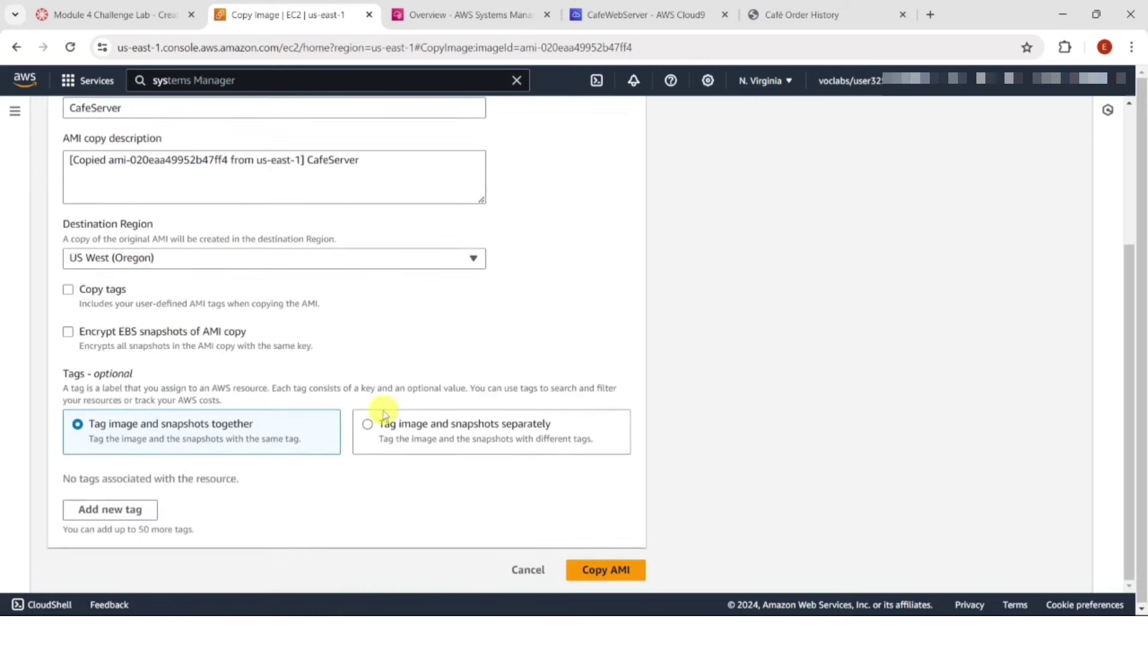
pyautogui.click(610, 569)
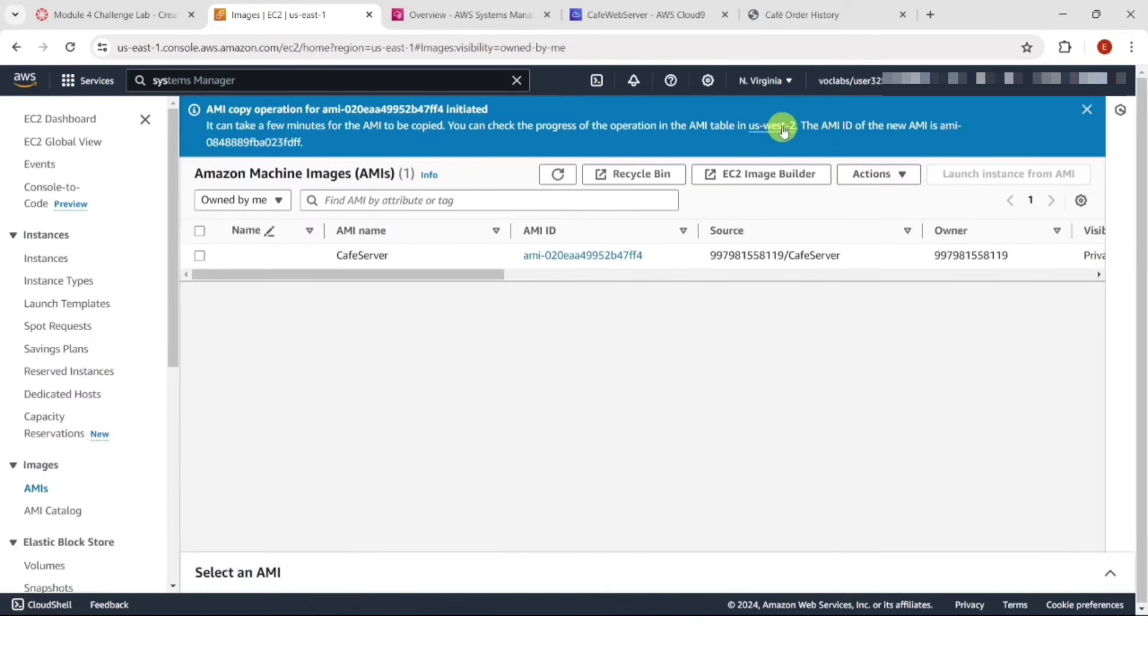
# - Open the us-west-2 AMI list for the copied image and refresh it until the copy's status is Available
pyautogui.click(784, 131)
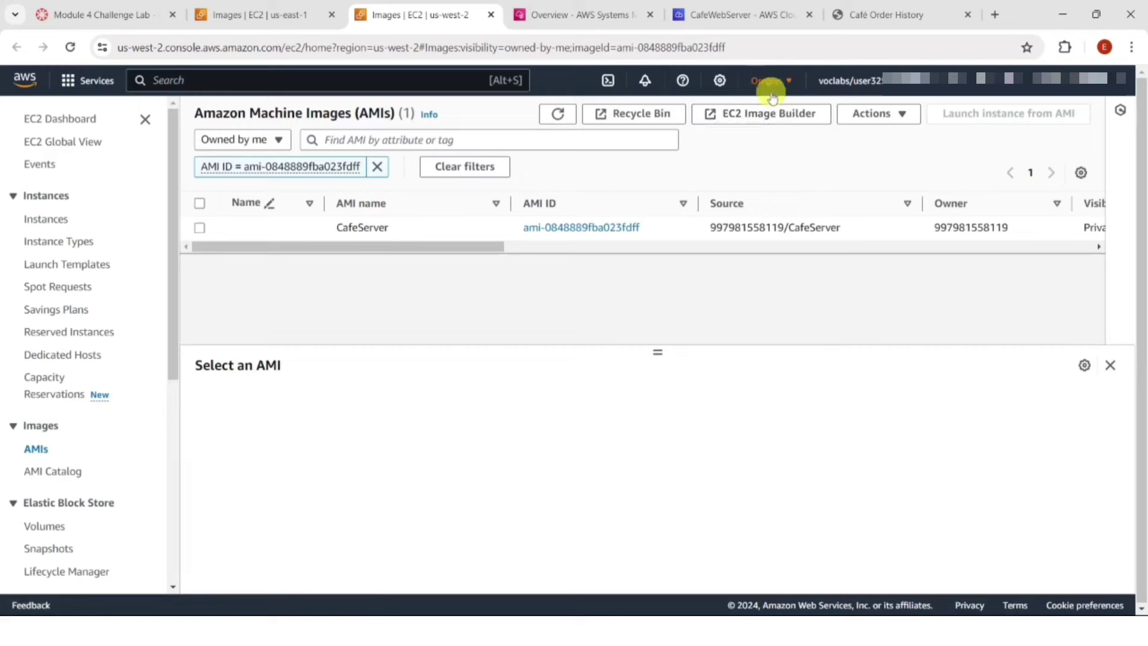
pyautogui.moveTo(441, 247); pyautogui.dragTo(616, 253)
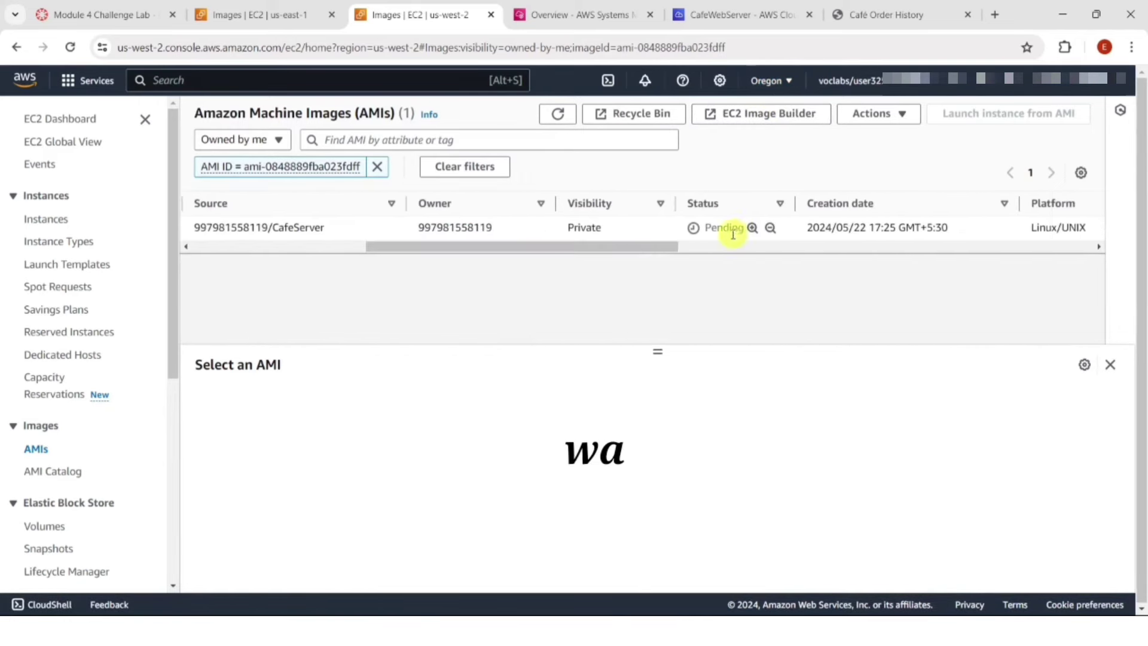
pyautogui.click(556, 115)
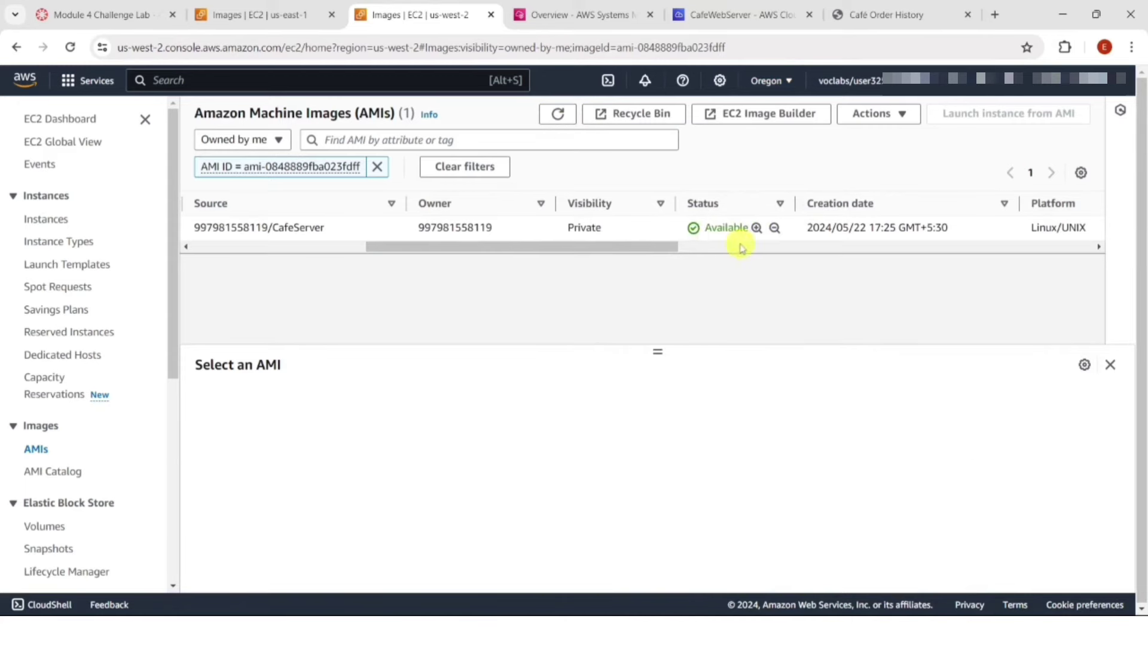
pyautogui.moveTo(430, 250); pyautogui.dragTo(289, 249)
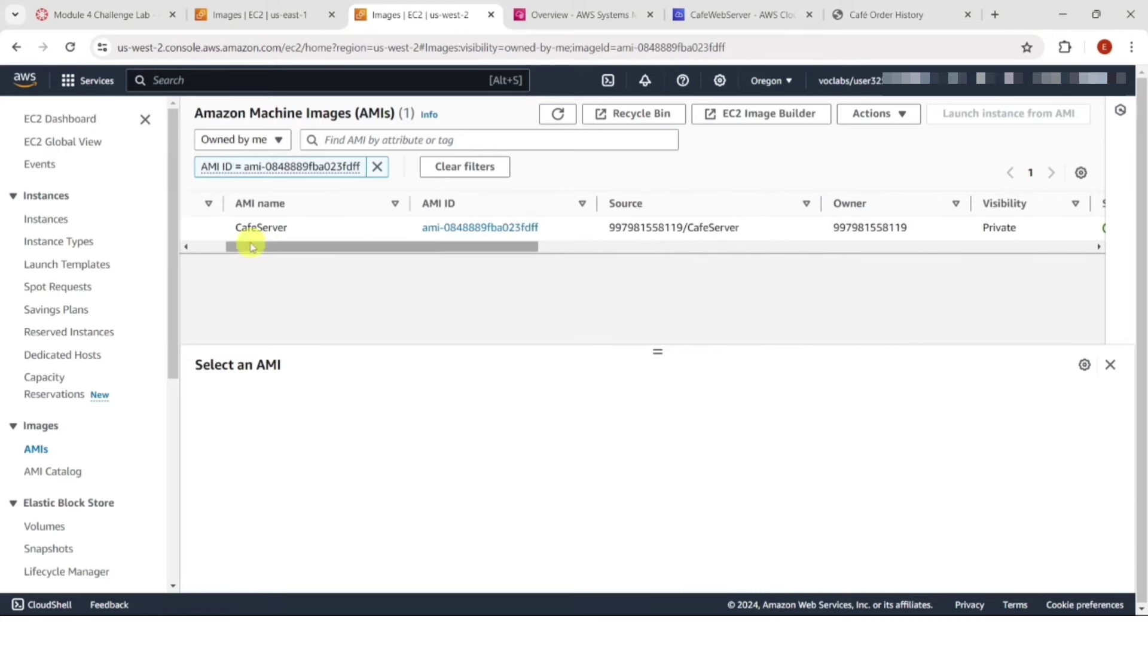
# - Expand and read the three tips for step 35, and read the step 36 criteria for the new café instance
pyautogui.click(124, 13)
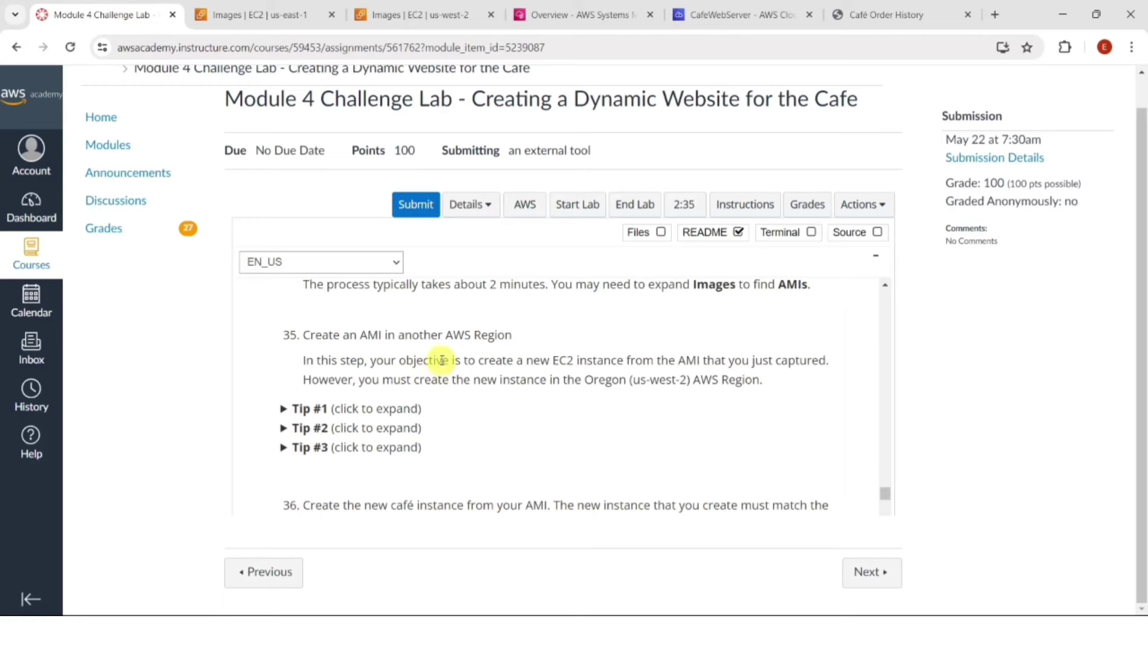
pyautogui.scroll(-1, 441, 359)
pyautogui.click(283, 371)
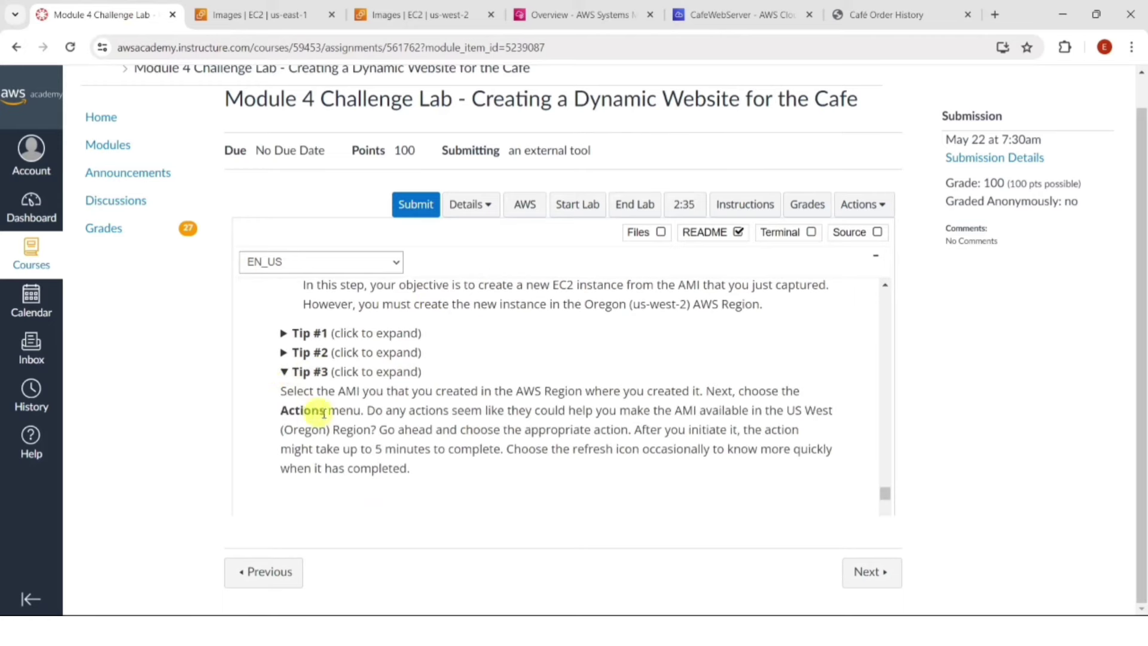
pyautogui.click(283, 353)
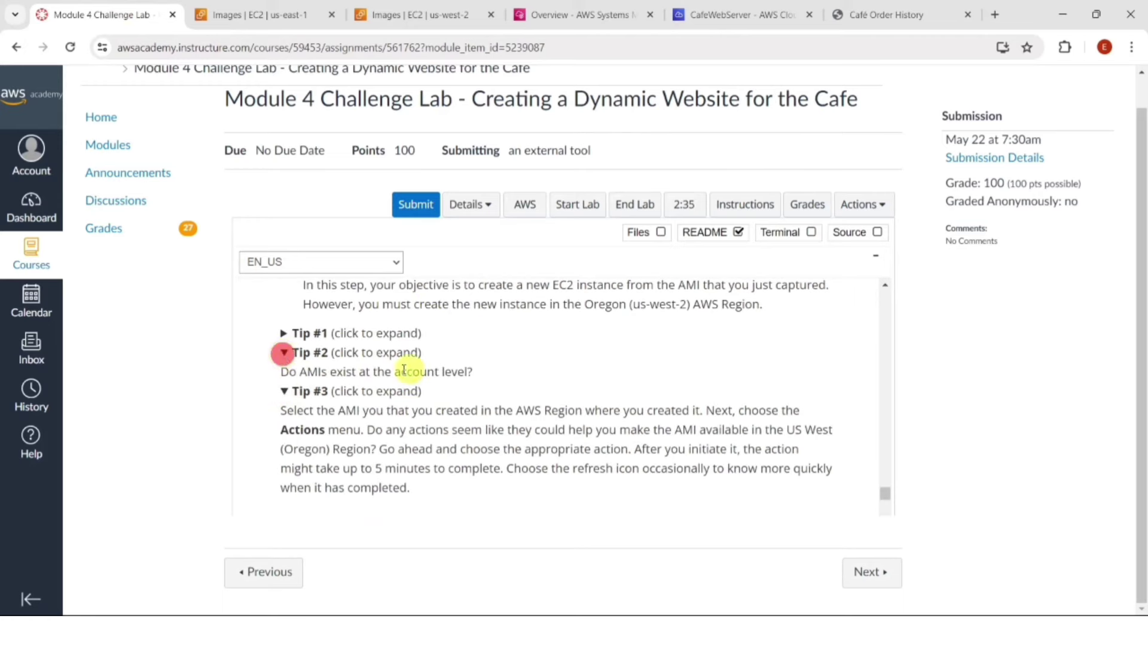
pyautogui.click(284, 332)
pyautogui.scroll(-1, 507, 362)
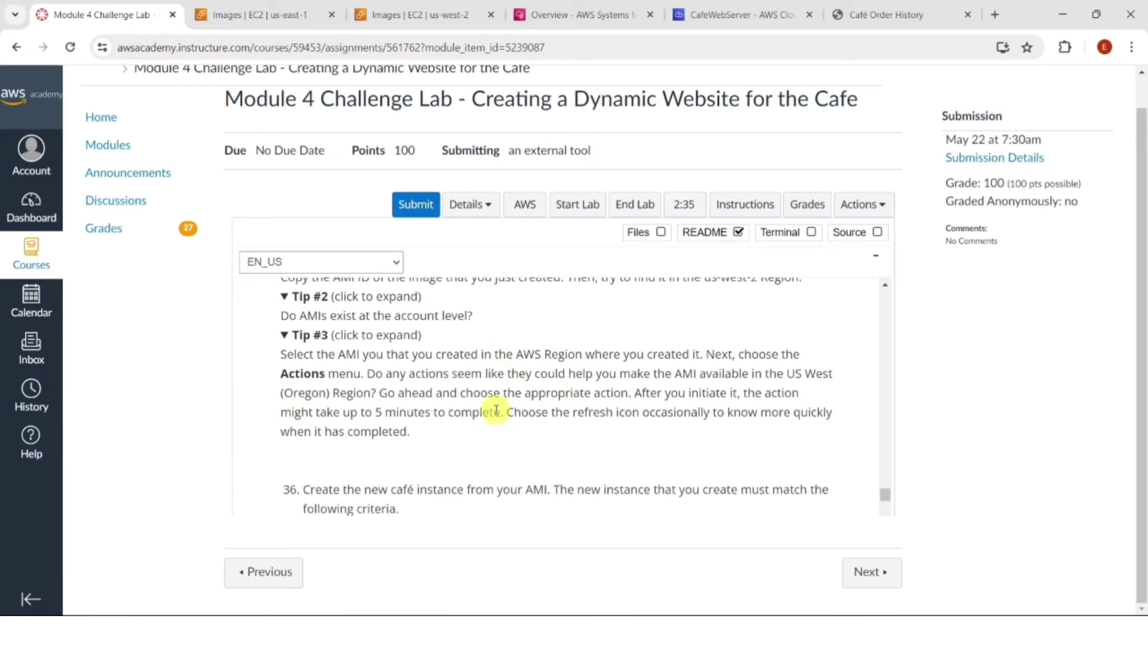
pyautogui.scroll(-1, 515, 389)
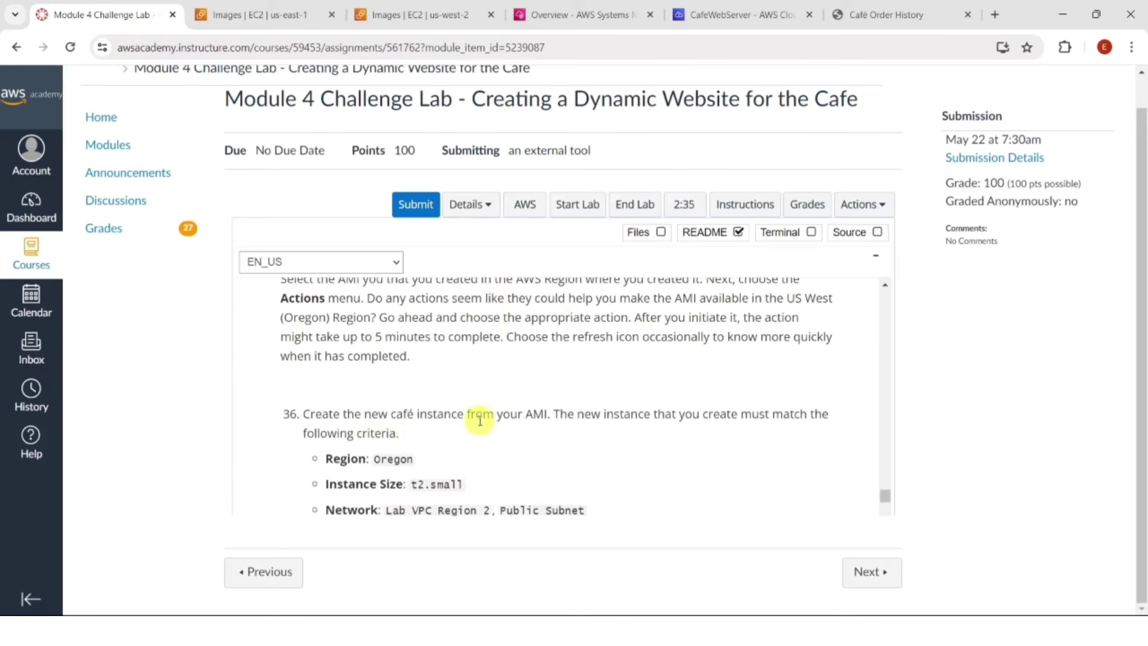
pyautogui.scroll(-1, 485, 408)
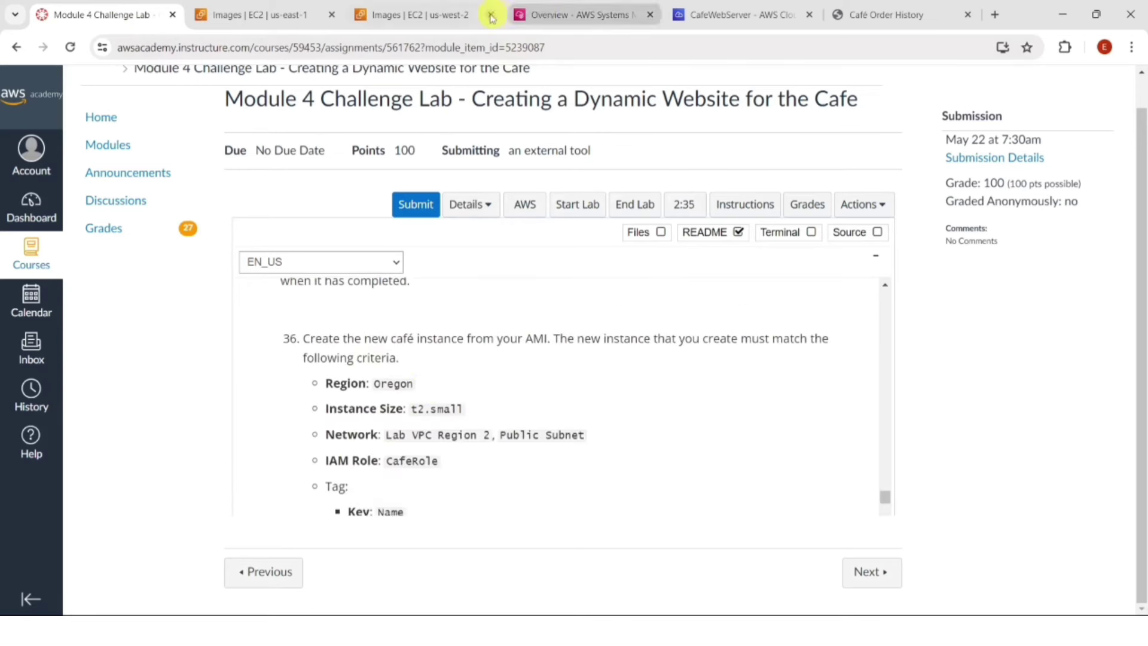
# - Start launching a new EC2 instance in the us-west-2 region and name it ProdCafeServer, as given in the lab instructions
pyautogui.click(459, 15)
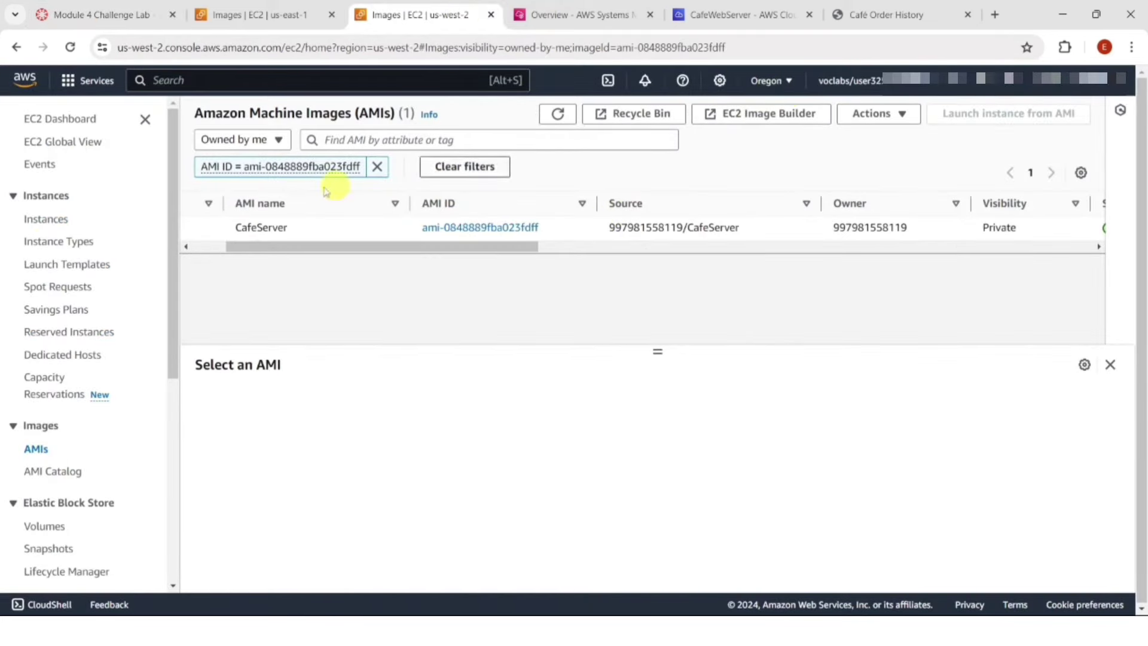
pyautogui.click(43, 223)
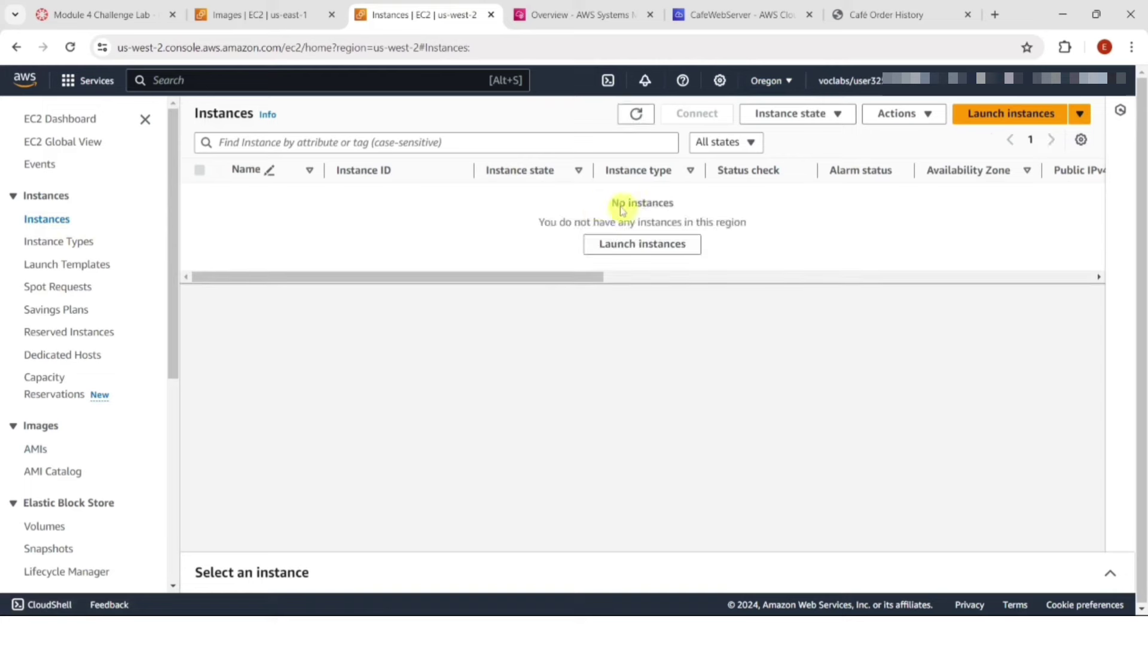
pyautogui.click(970, 114)
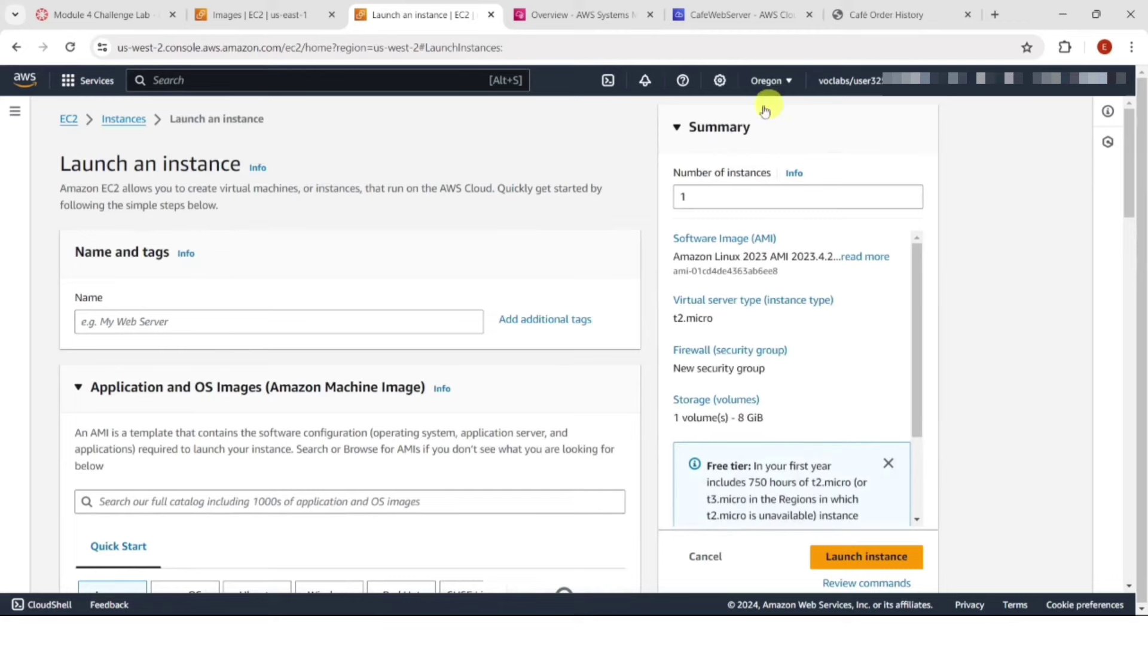
pyautogui.click(101, 13)
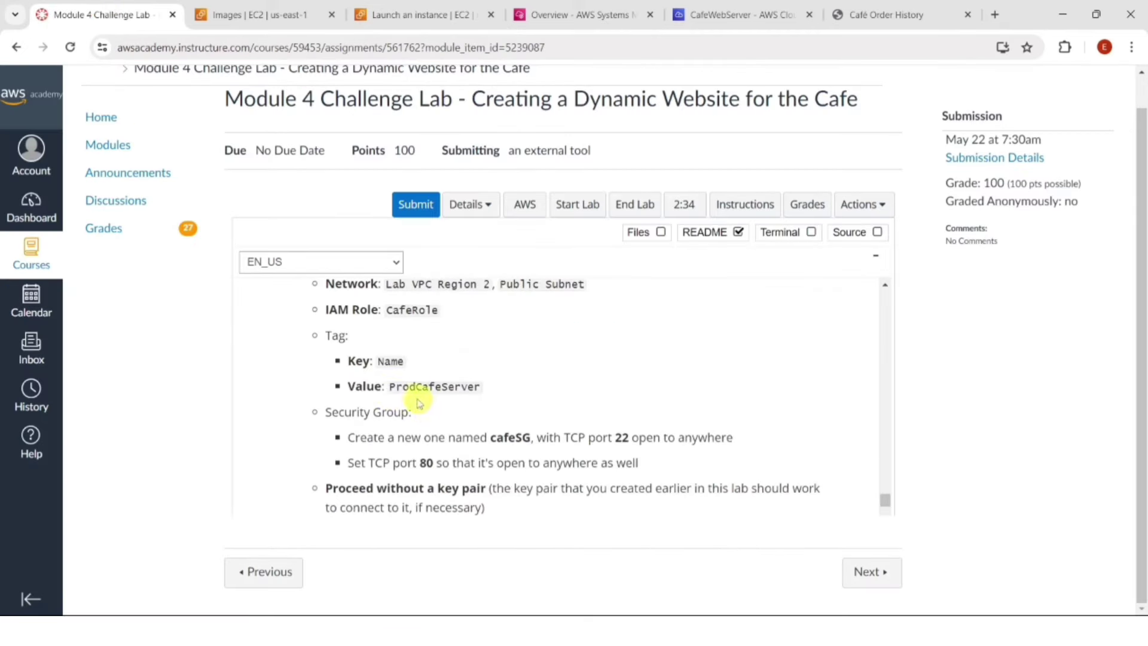
pyautogui.doubleClick(392, 388)
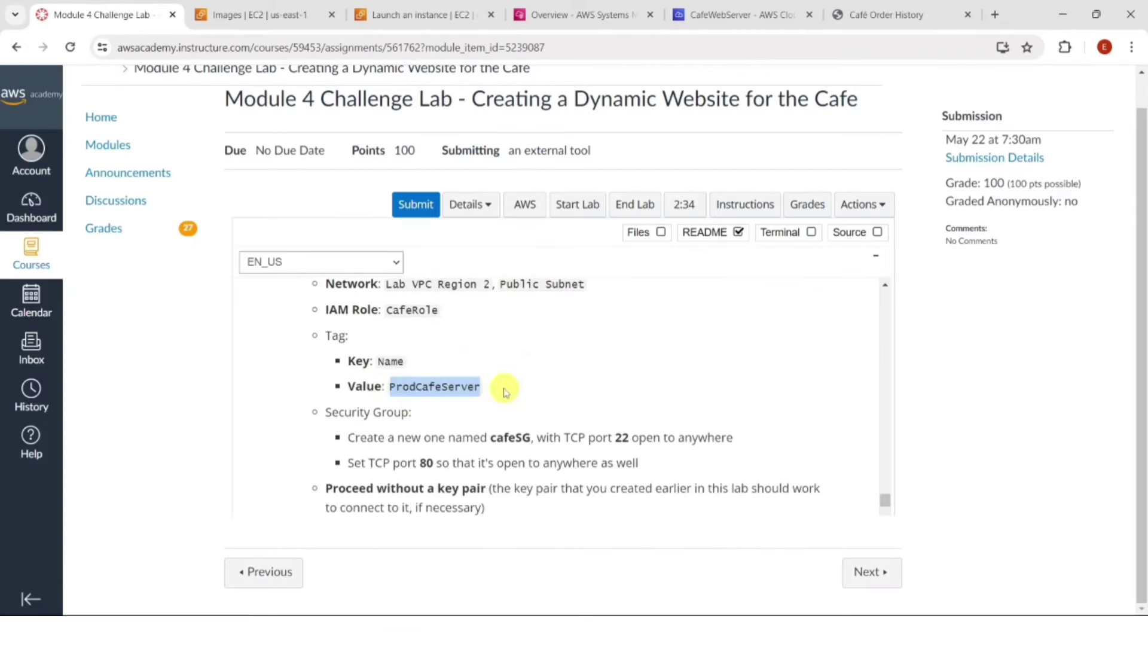
pyautogui.click(403, 16)
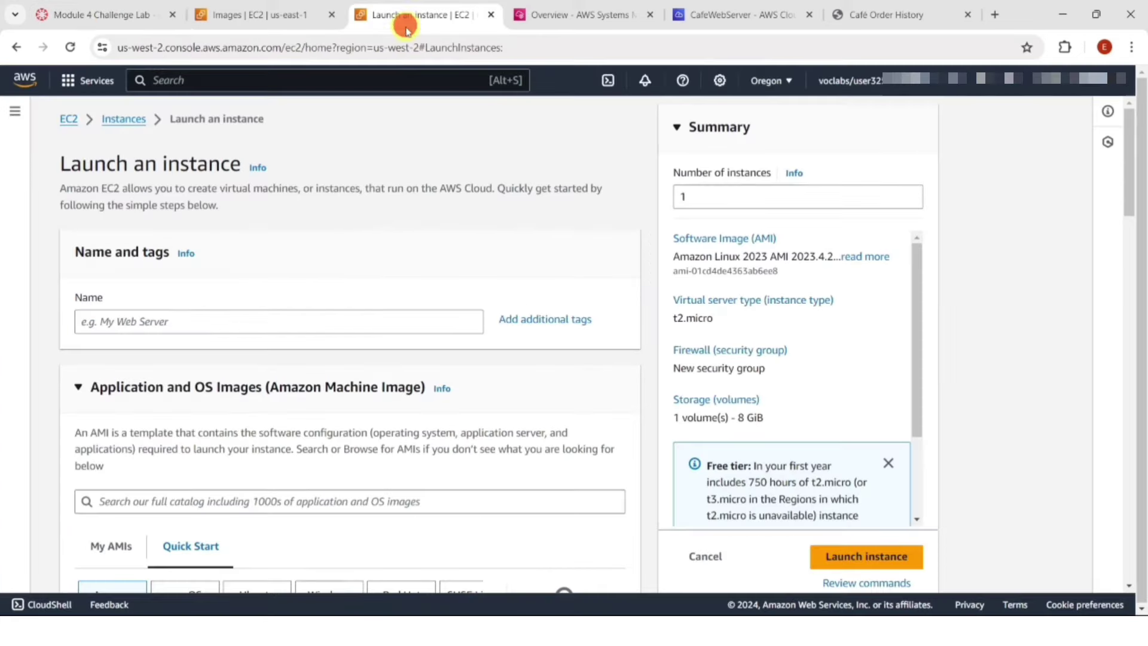
pyautogui.click(317, 324)
pyautogui.hotkey('ctrl', 'v')
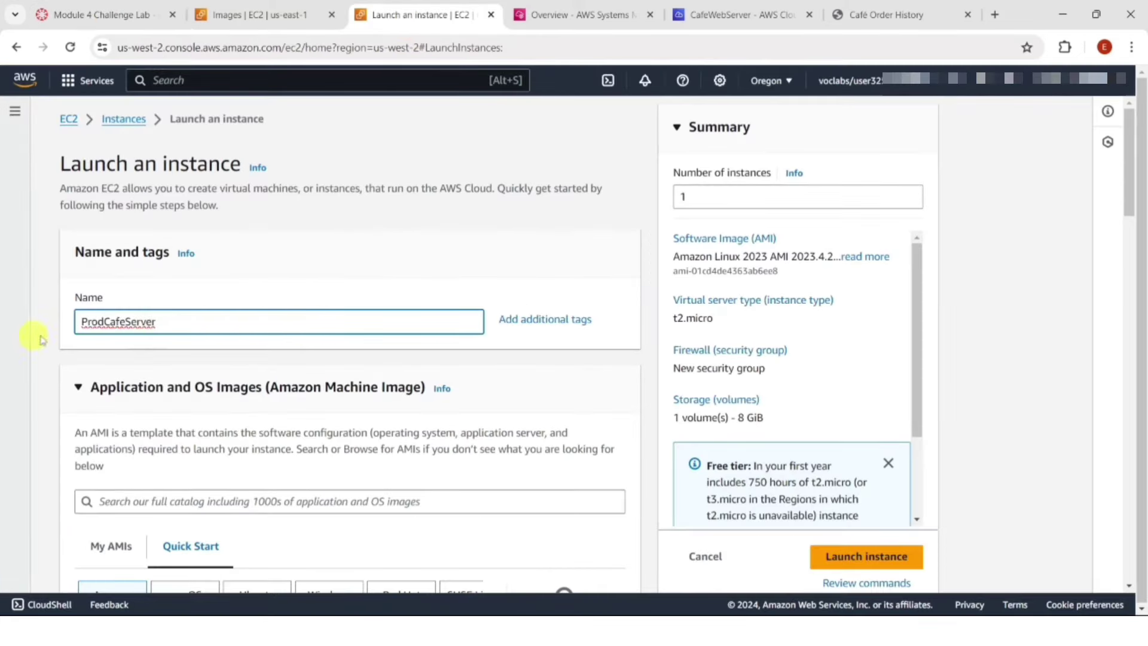
pyautogui.click(197, 286)
# - Choose the owned CafeServer image as the AMI for the new instance
pyautogui.scroll(-4, 244, 321)
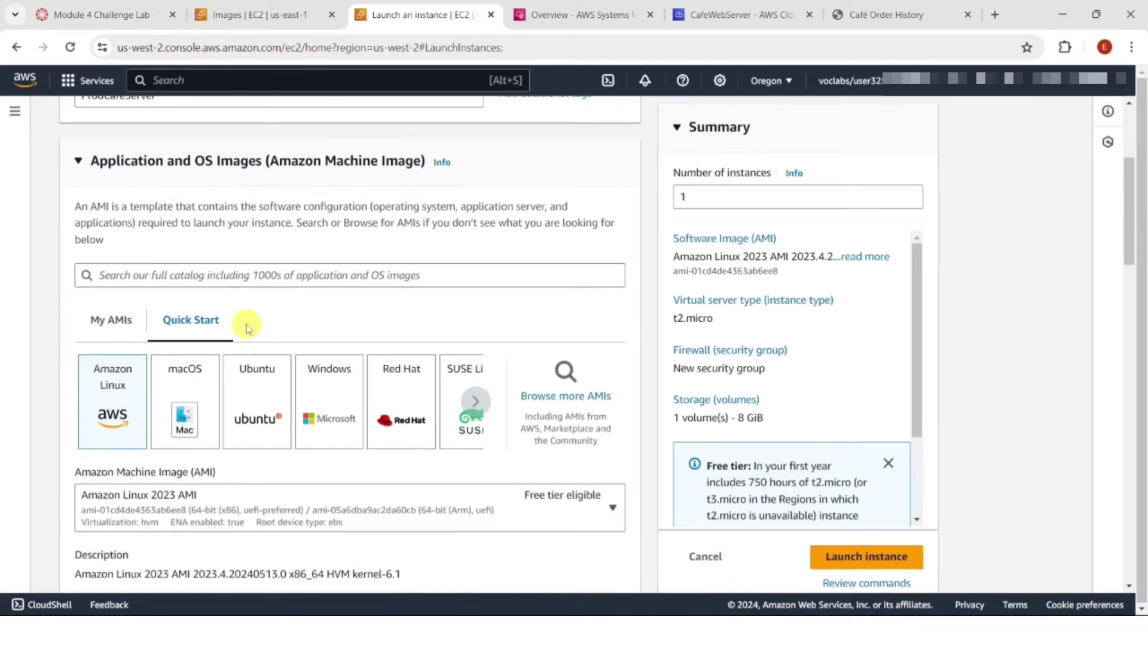
pyautogui.click(114, 321)
pyautogui.scroll(-3, 227, 266)
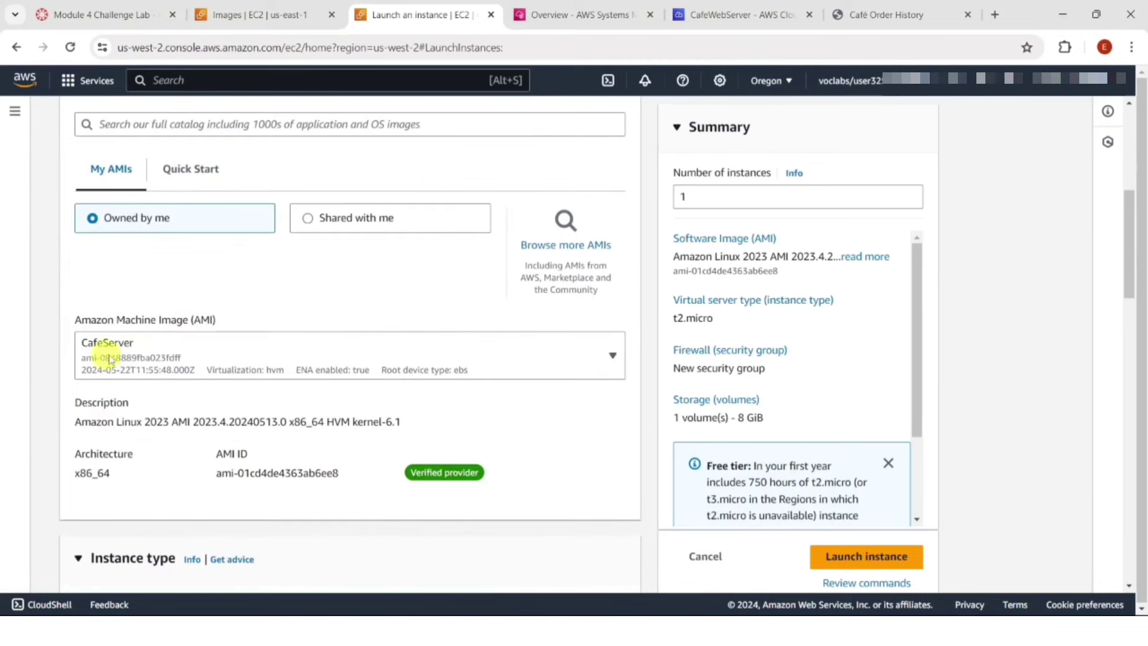
# - Set the instance type to t2.small
pyautogui.scroll(-5, 290, 308)
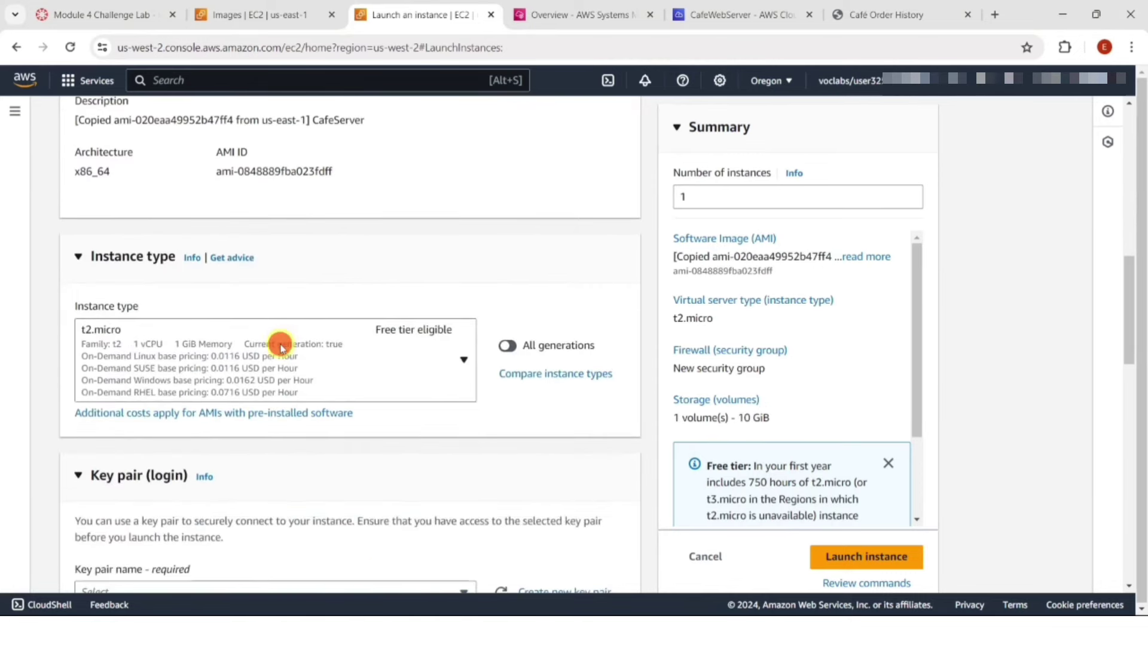
pyautogui.click(281, 347)
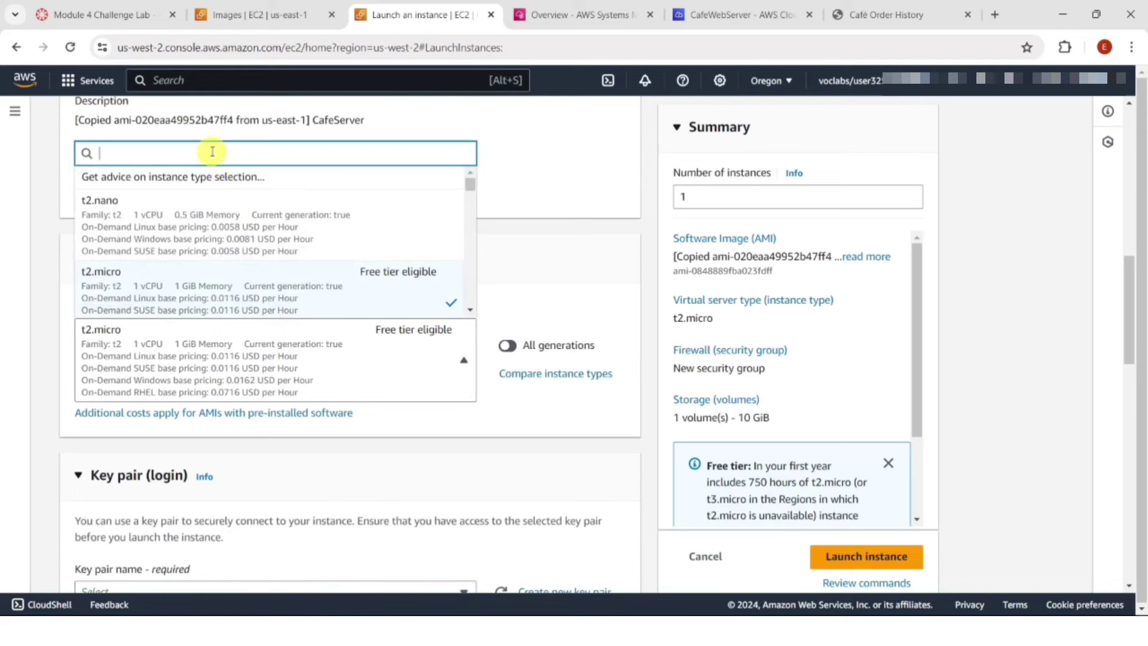
pyautogui.write('t2.sm')
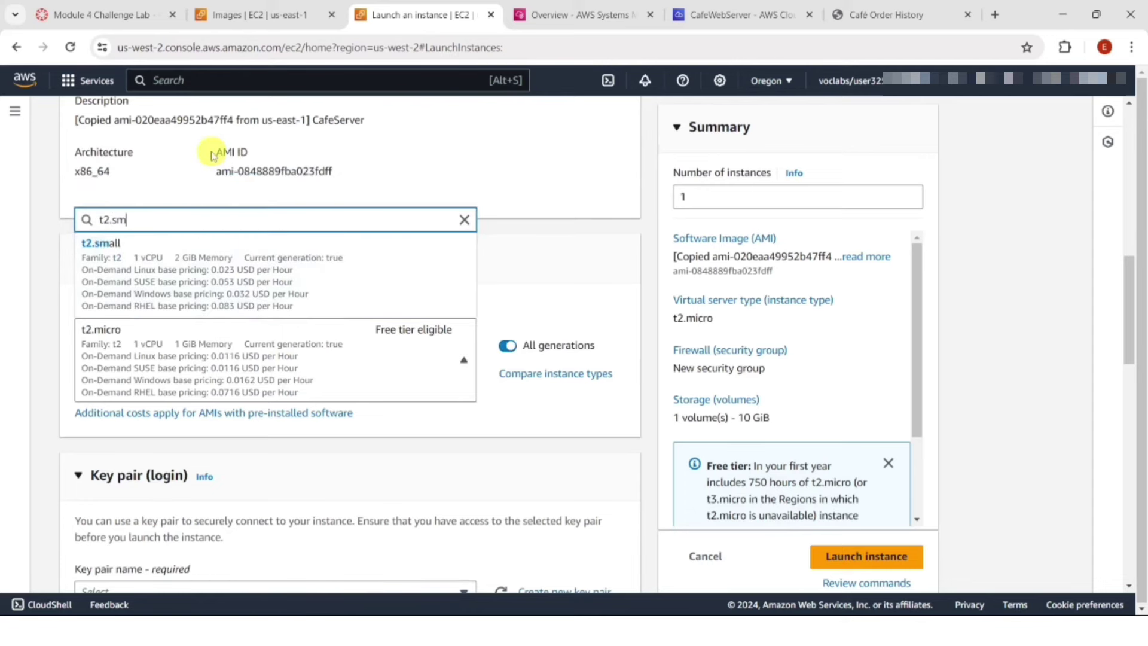
pyautogui.write('a')
pyautogui.click(111, 282)
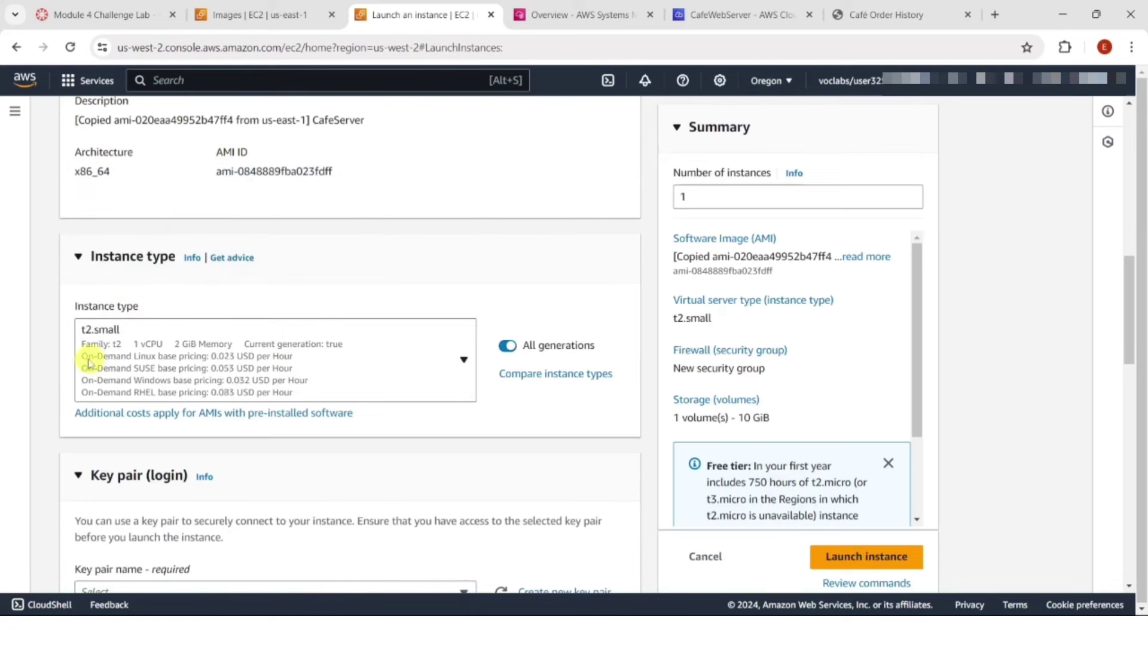
# - Edit the network settings and place the instance in the Lab VPC Region 2 VPC
pyautogui.scroll(-5, 160, 355)
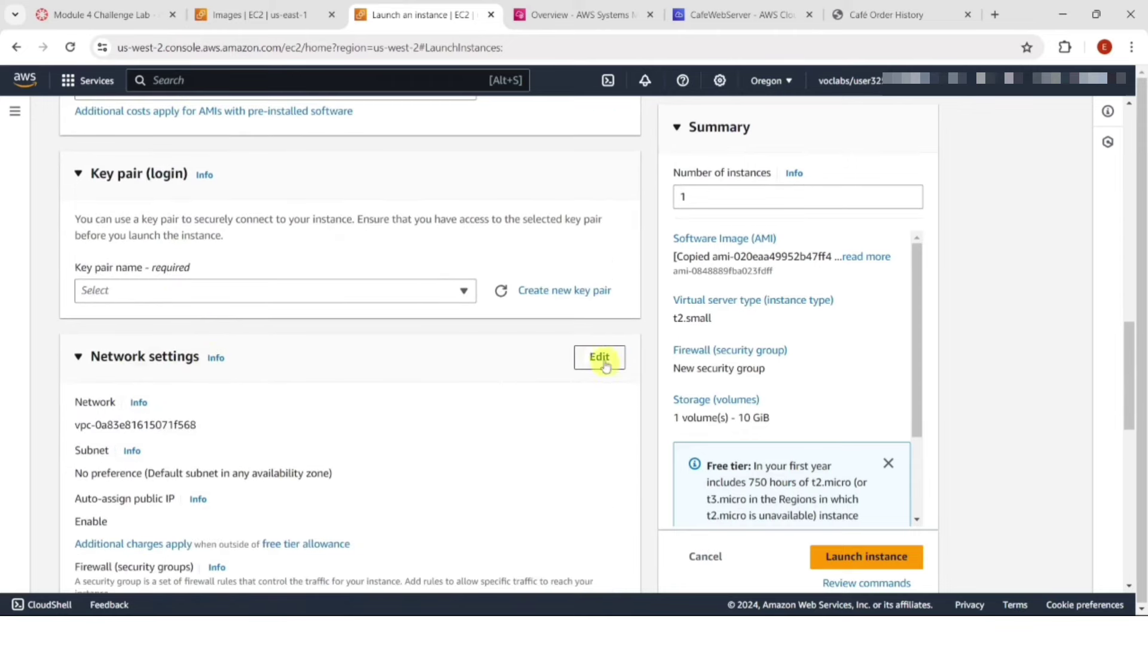
pyautogui.click(599, 359)
pyautogui.scroll(-3, 271, 281)
pyautogui.click(261, 277)
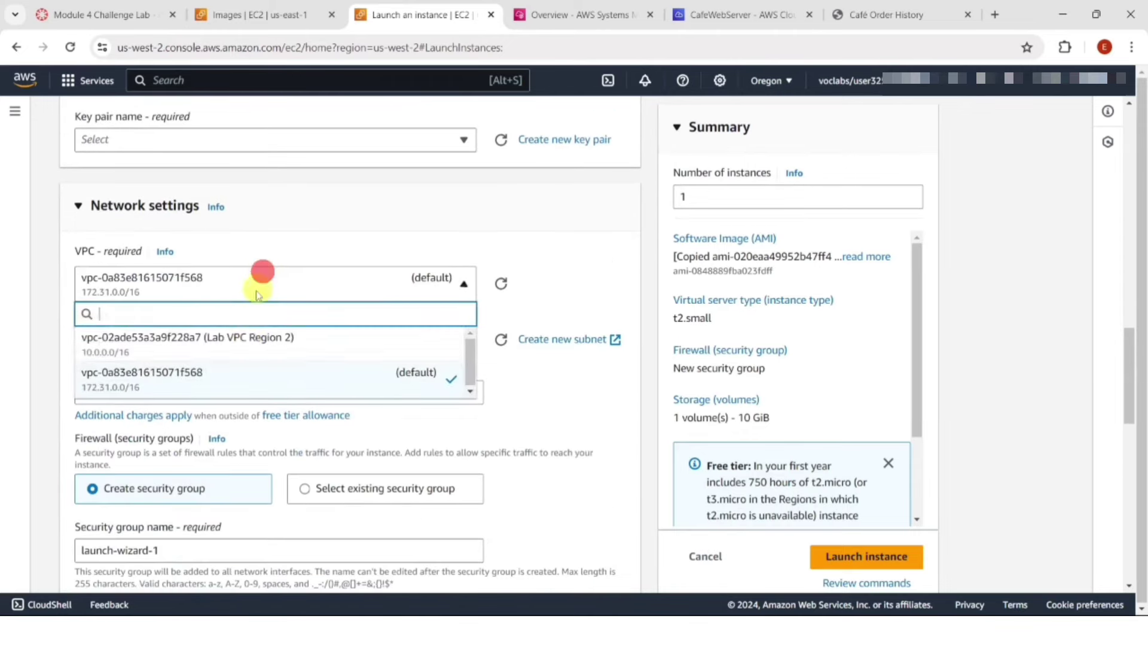
pyautogui.click(238, 341)
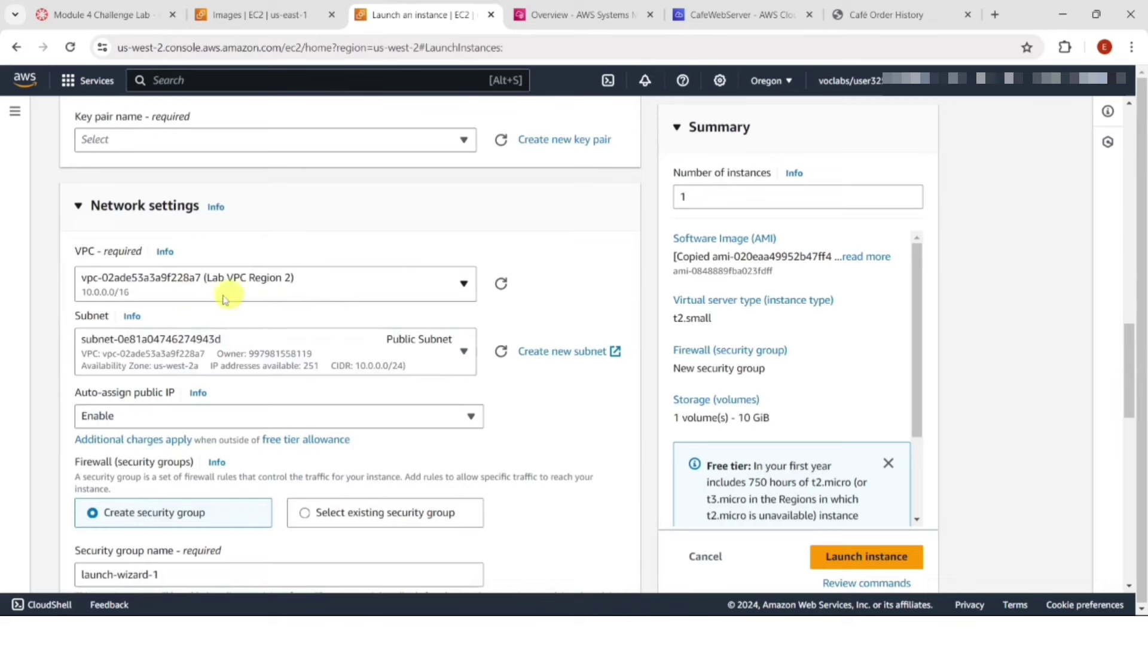
# - Look up the required security group name in the lab instructions and name the new security group cafeSG
pyautogui.scroll(-1, 258, 299)
pyautogui.scroll(-1, 380, 283)
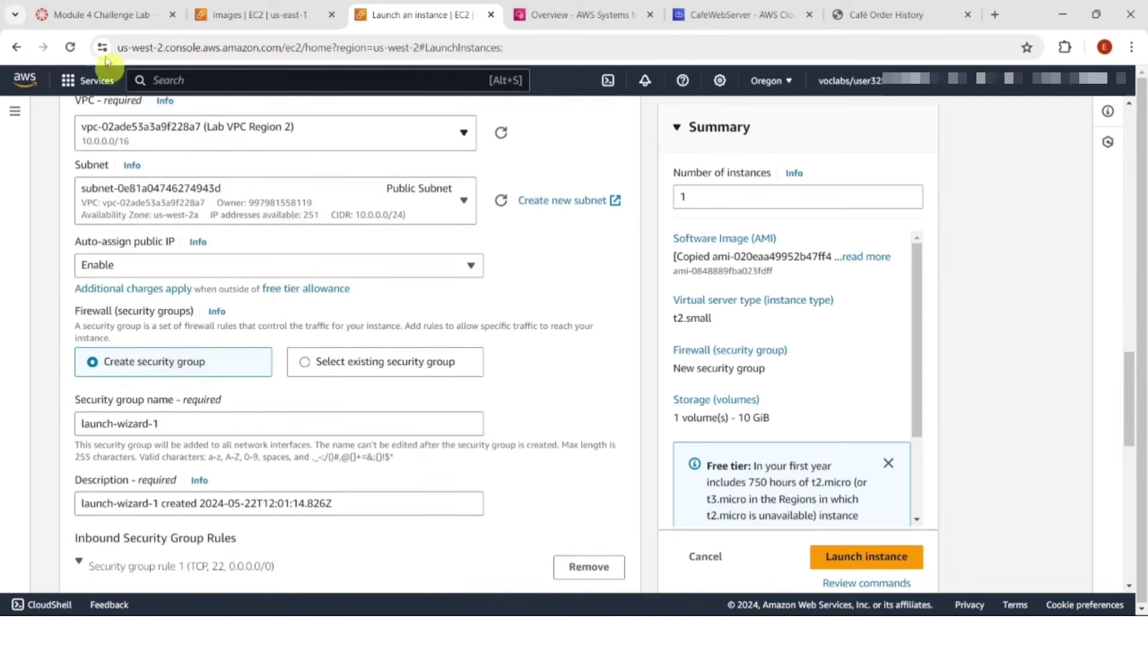
pyautogui.click(103, 14)
pyautogui.moveTo(492, 363); pyautogui.dragTo(523, 361)
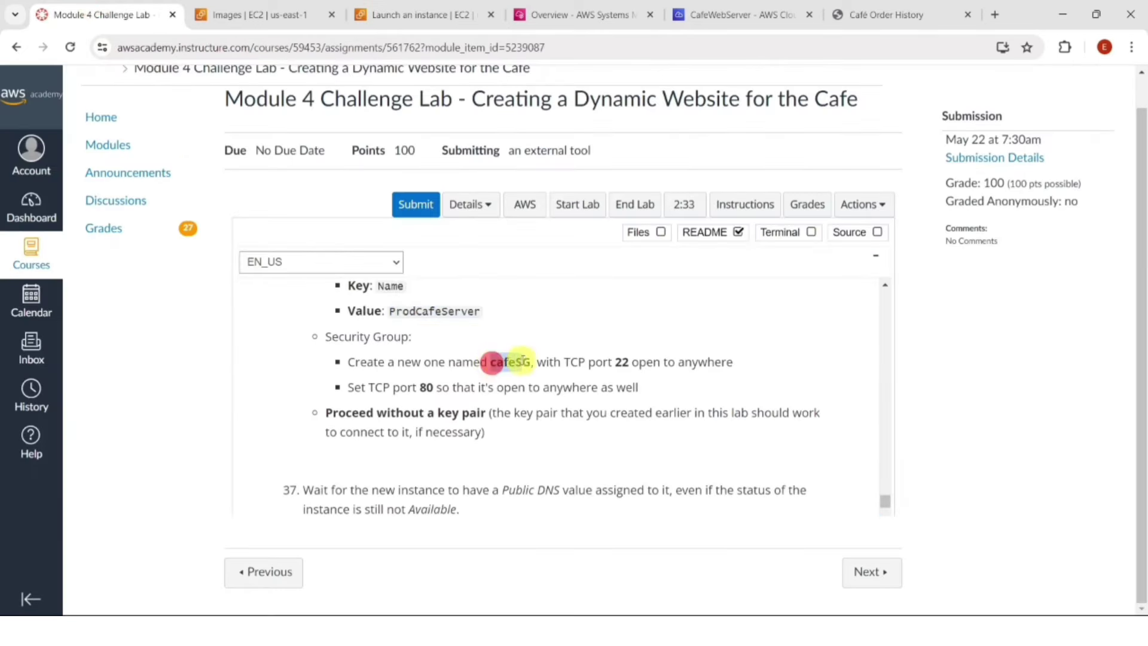
pyautogui.click(413, 15)
pyautogui.tripleClick(189, 423)
pyautogui.write('cafeSG')
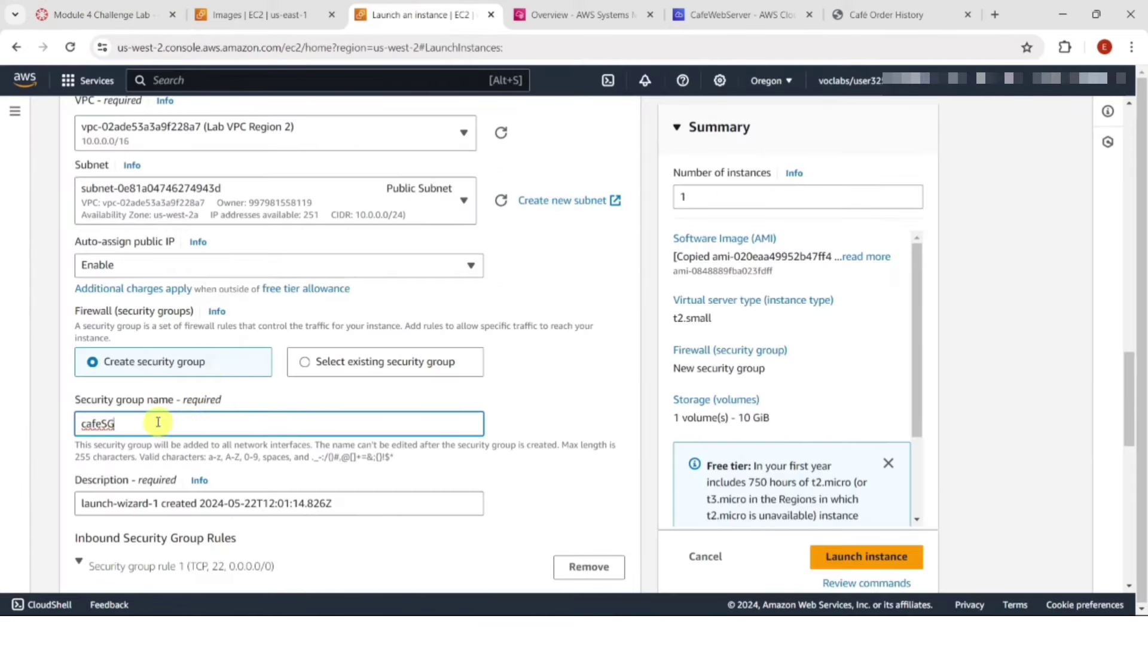
# - Add a second inbound security group rule that allows HTTP traffic from Anywhere
pyautogui.scroll(-5, 200, 415)
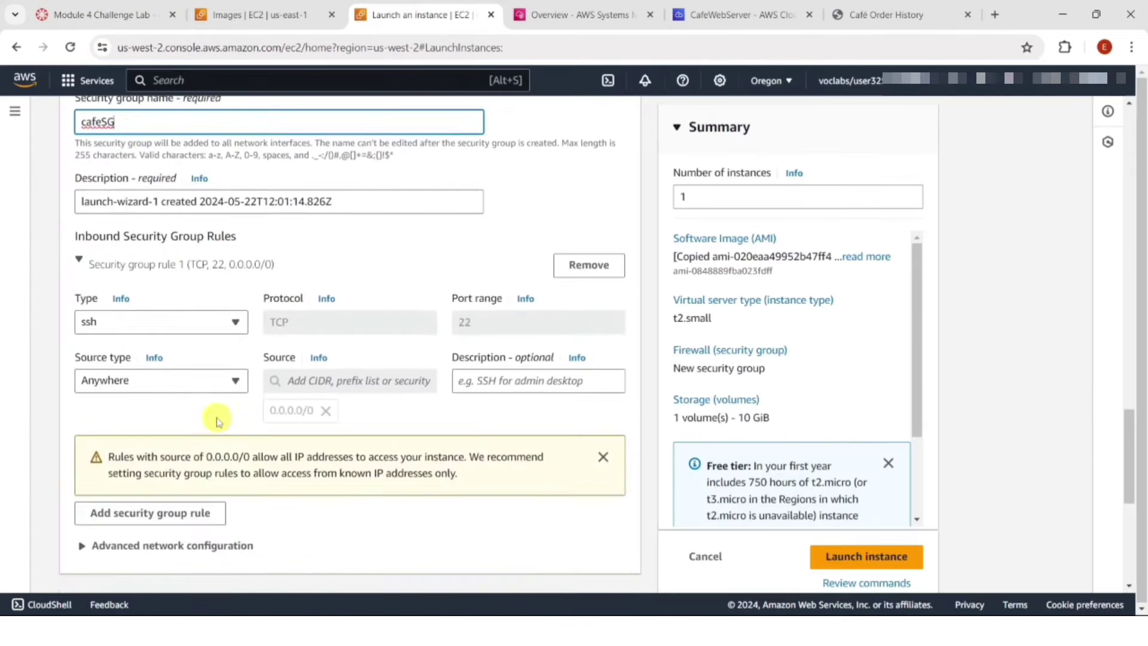
pyautogui.scroll(-3, 184, 389)
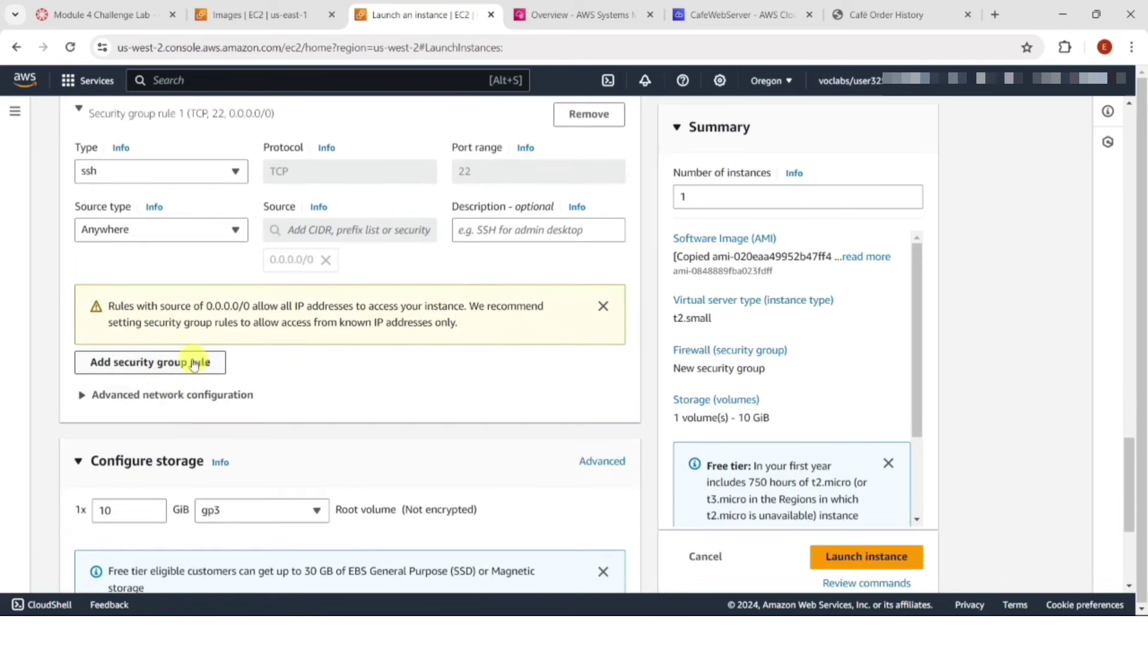
pyautogui.click(193, 362)
pyautogui.click(168, 359)
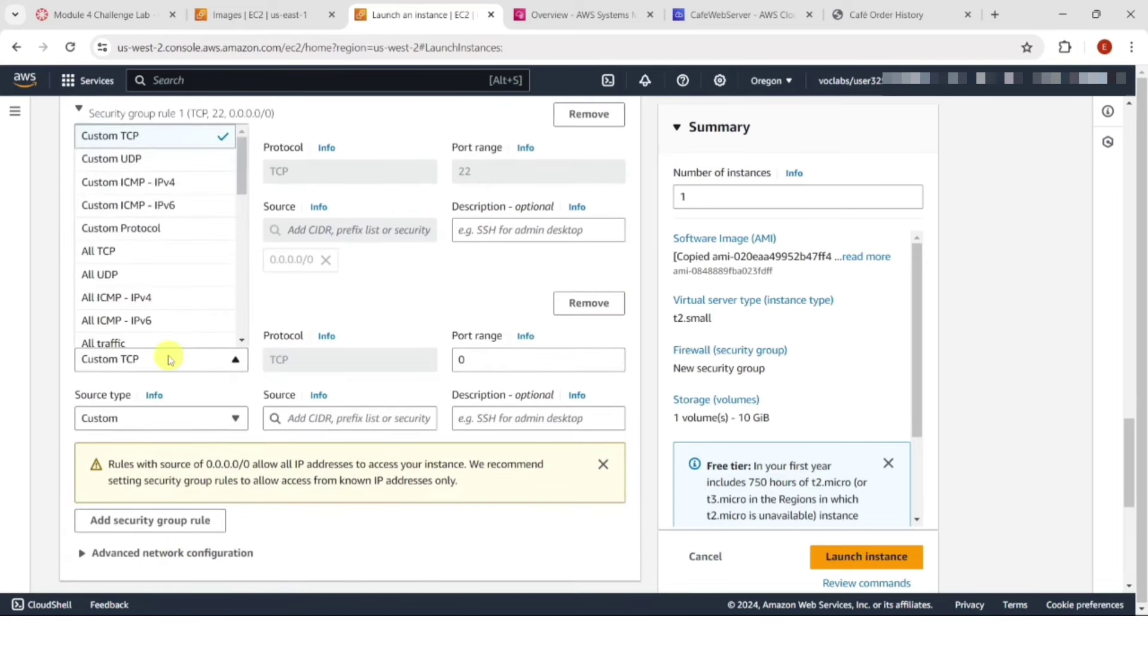
pyautogui.press('h')
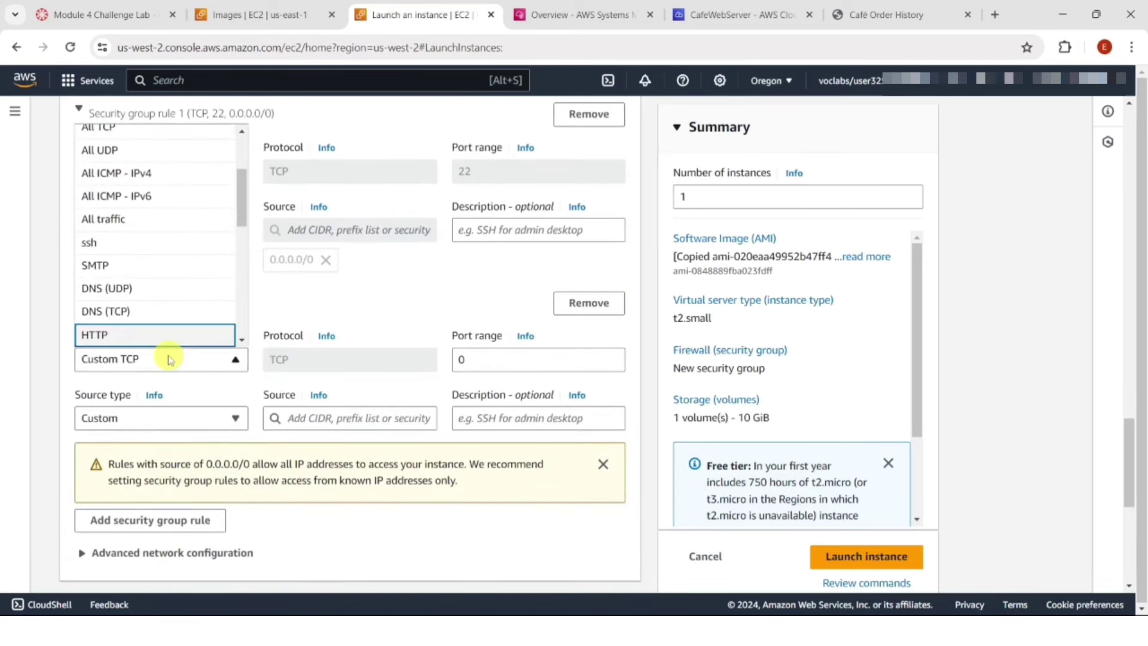
pyautogui.click(135, 336)
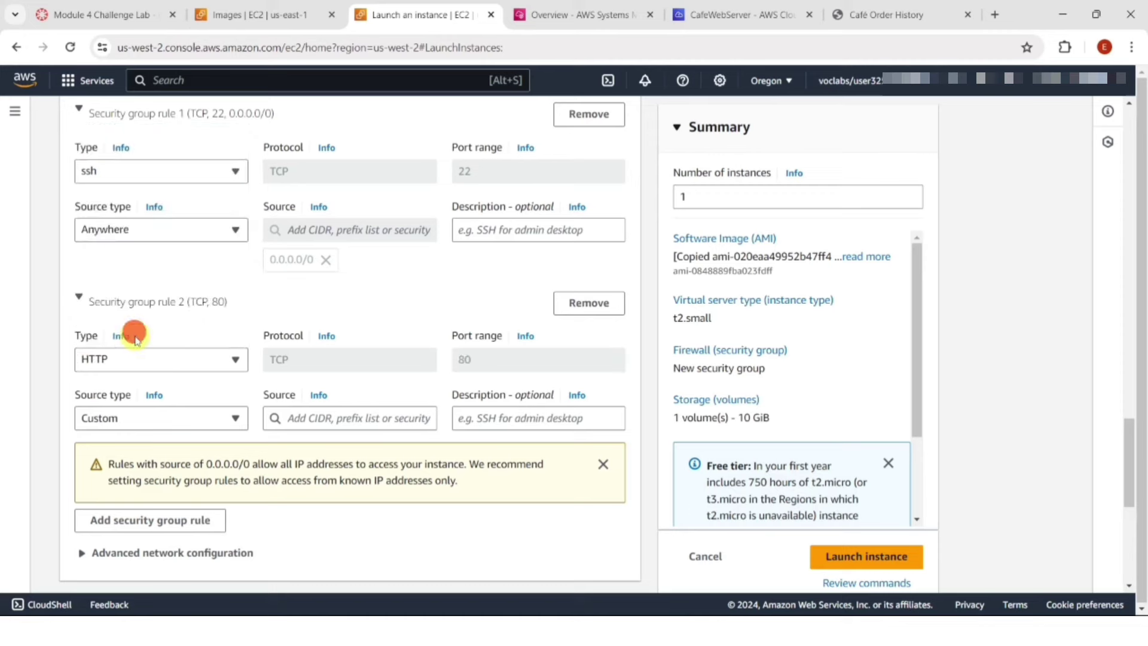
pyautogui.click(167, 423)
pyautogui.click(135, 443)
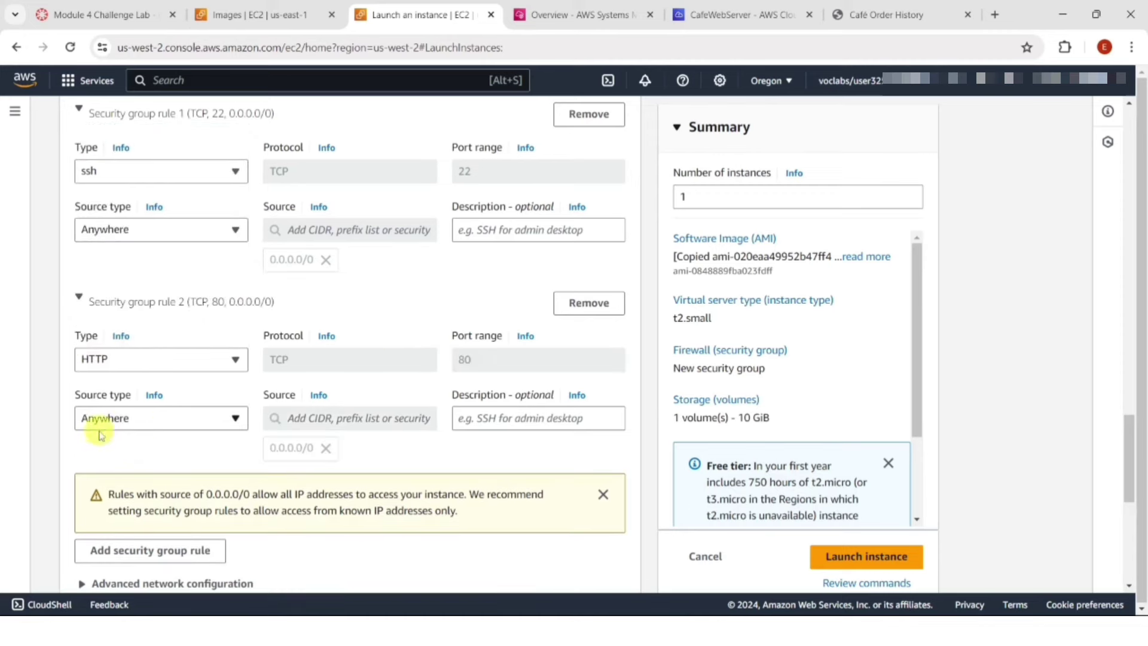
# - Expand the advanced details and assign CafeRole as the IAM instance profile
pyautogui.scroll(-5, 357, 418)
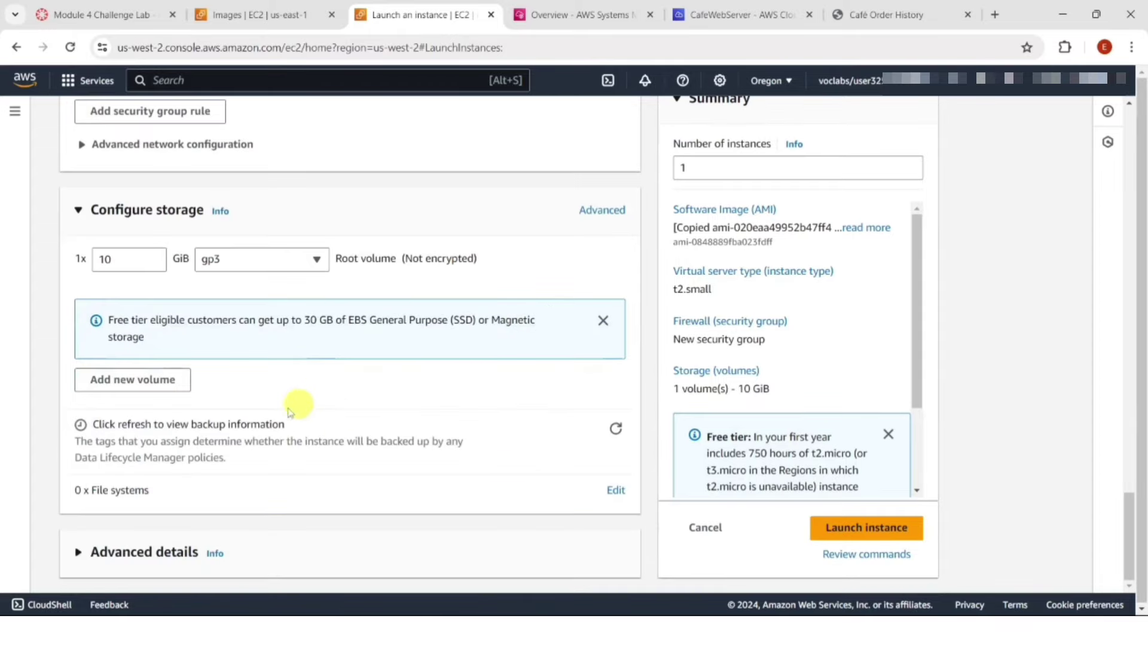
pyautogui.click(140, 553)
pyautogui.scroll(-5, 251, 410)
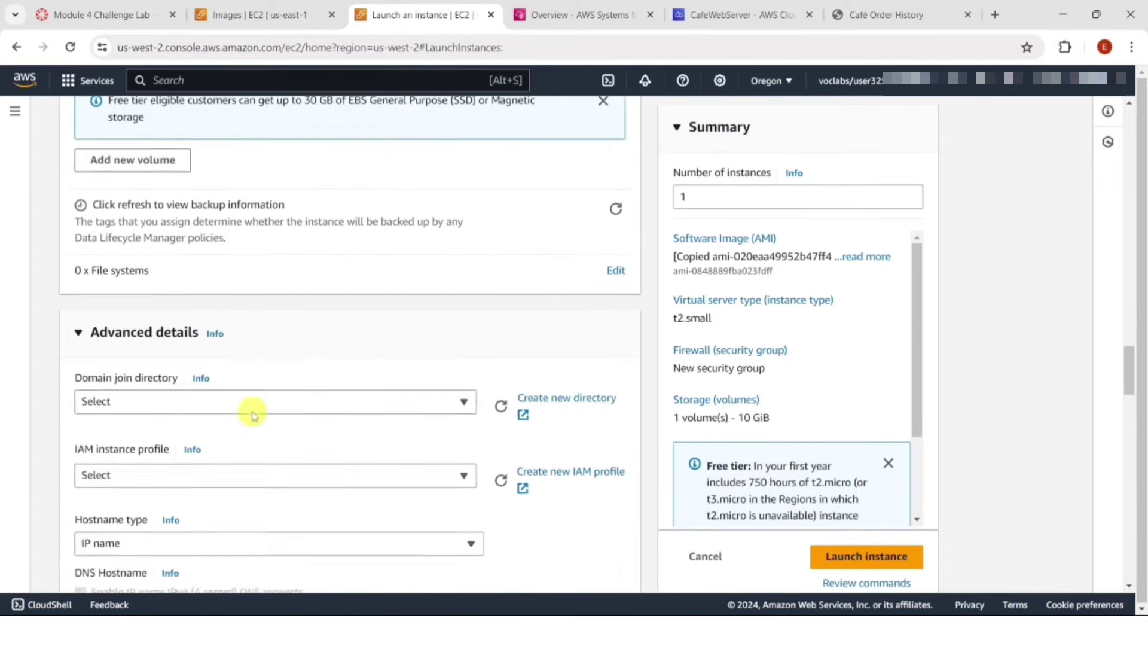
pyautogui.click(155, 392)
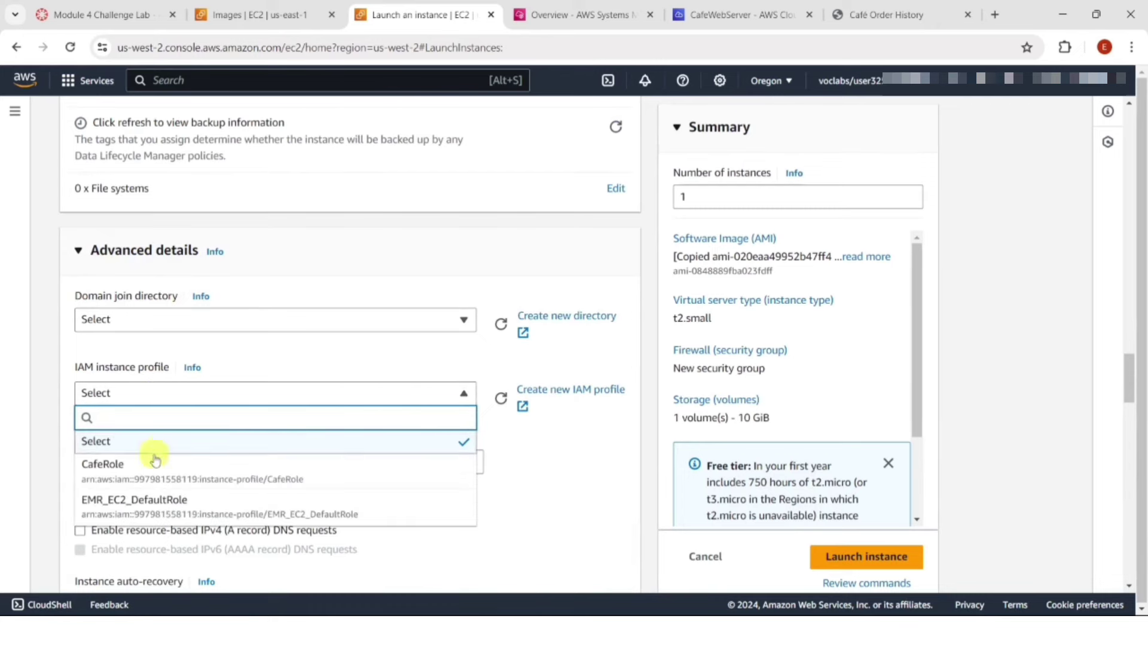
pyautogui.click(138, 467)
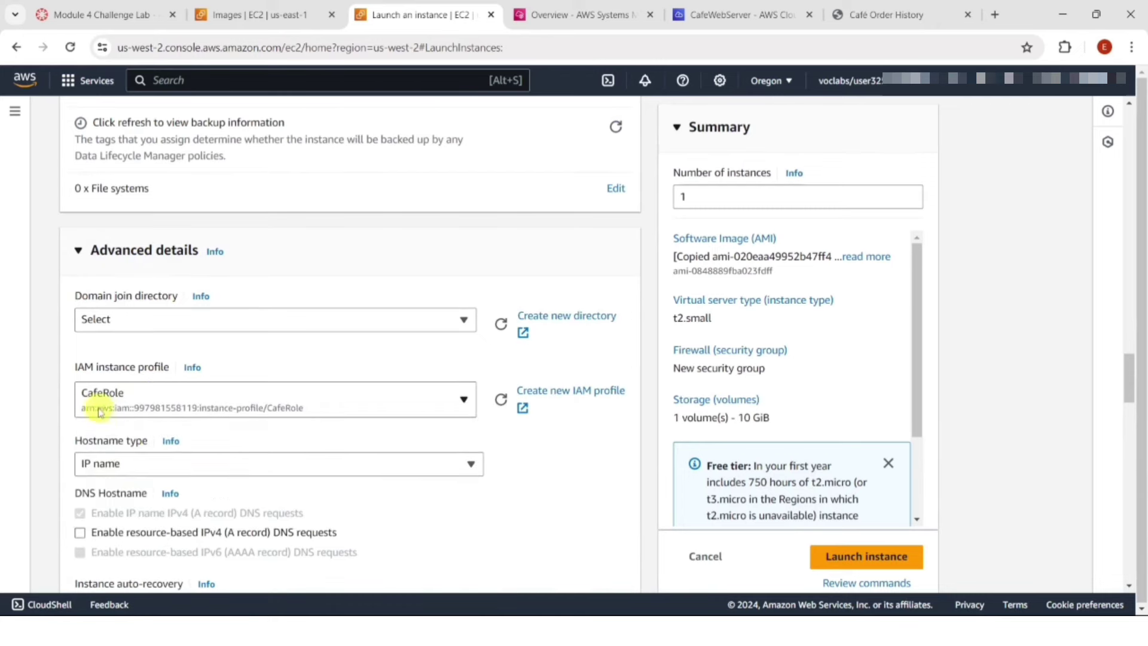
# - Launch the instance without a key pair and return to the Oregon instances list
pyautogui.scroll(-20, 215, 418)
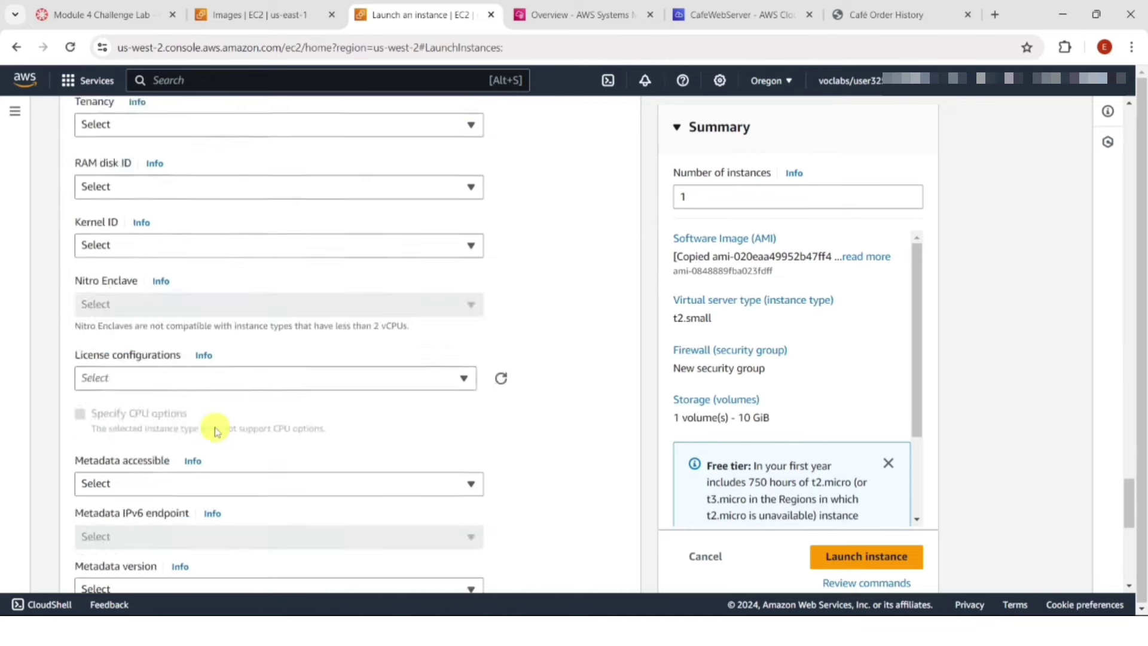
pyautogui.scroll(-8, 217, 429)
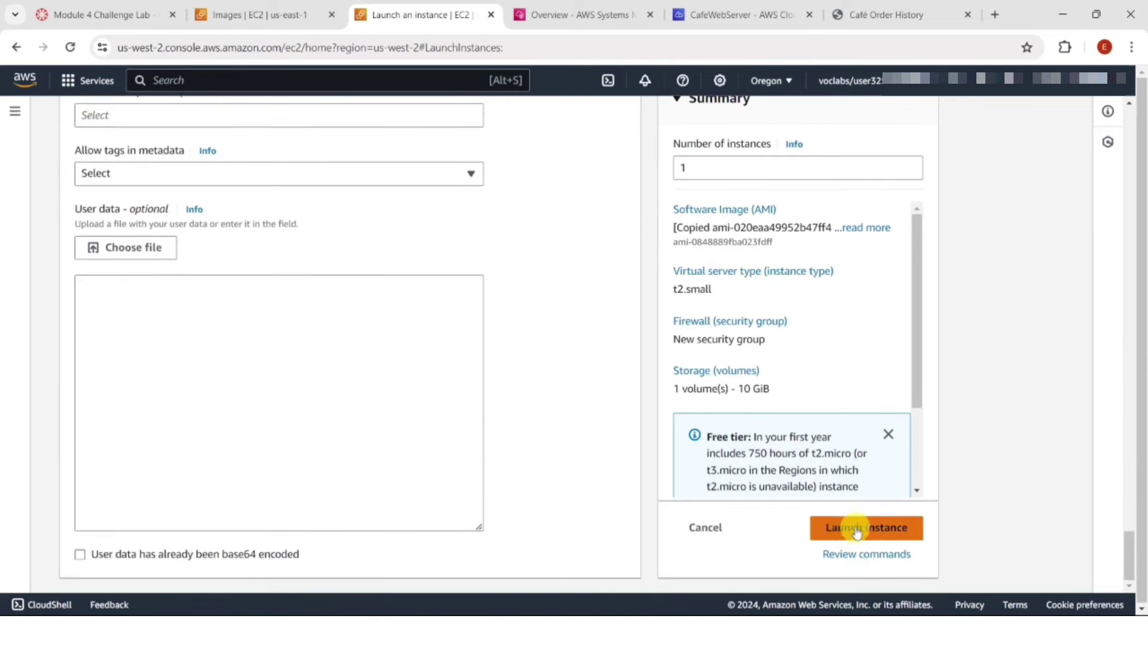
pyautogui.click(843, 528)
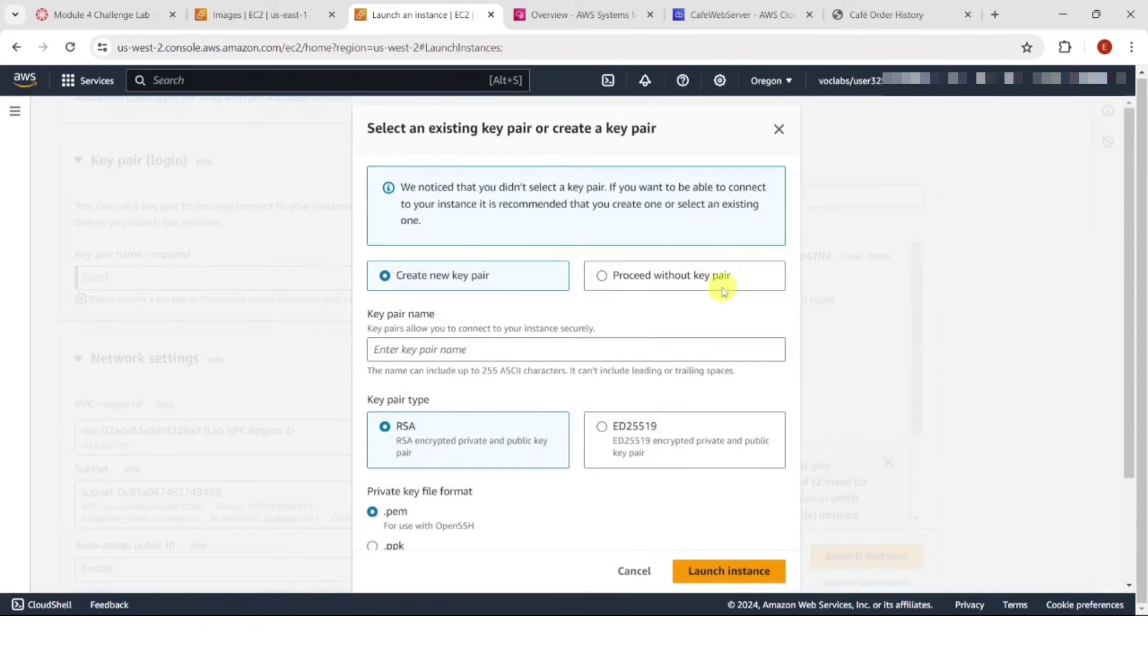
pyautogui.click(660, 275)
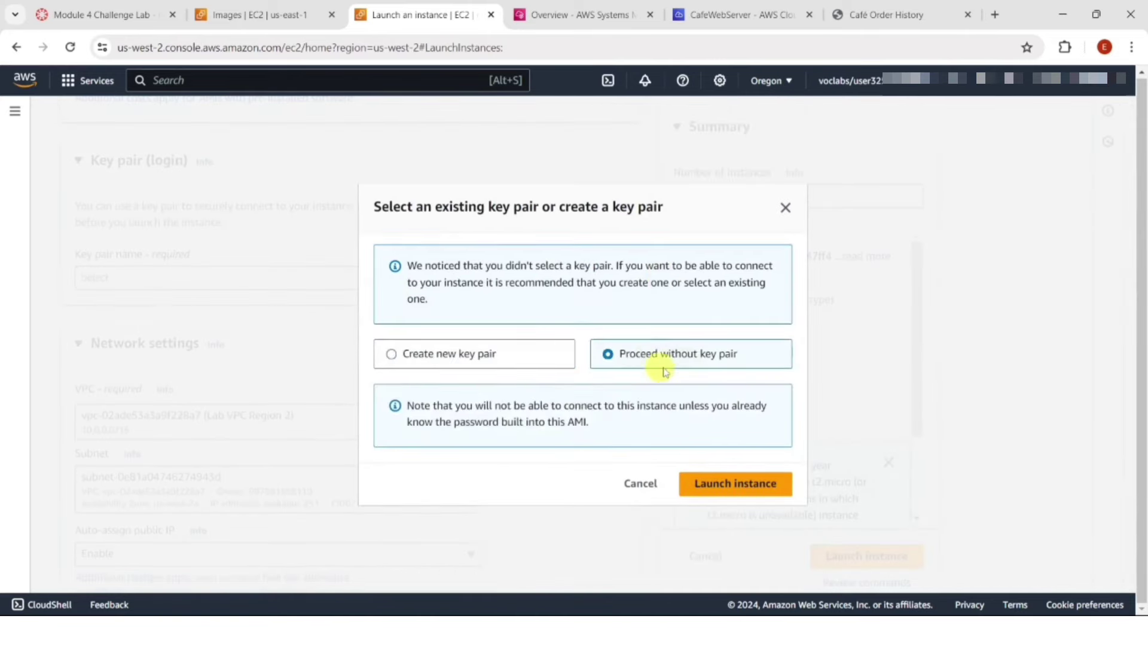
pyautogui.click(740, 485)
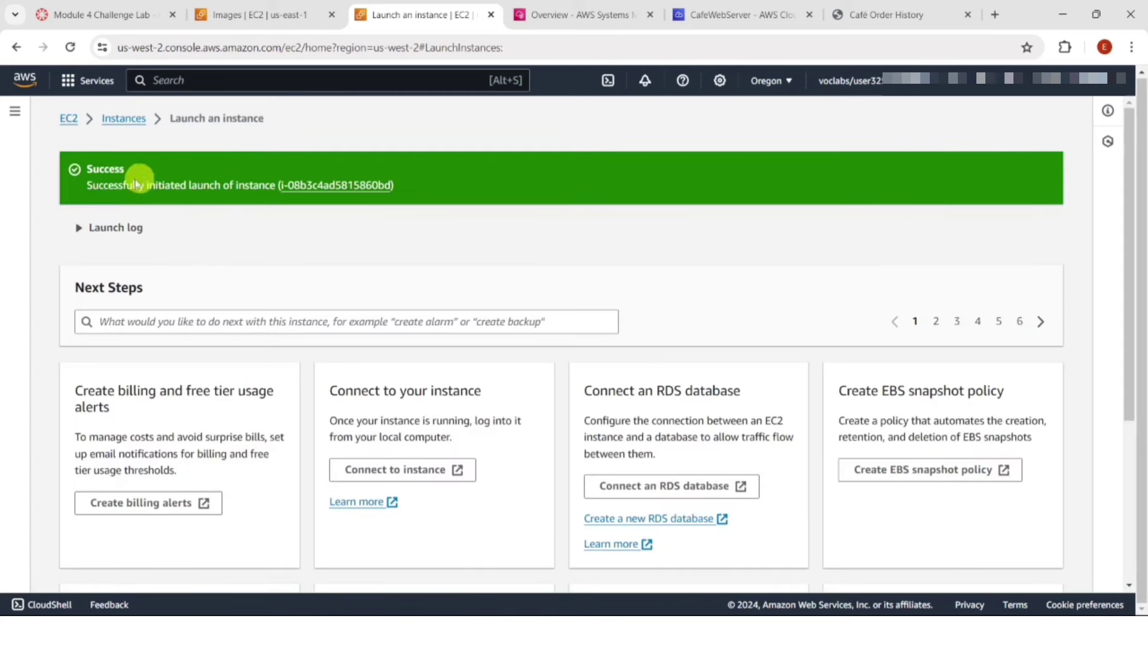
pyautogui.click(123, 117)
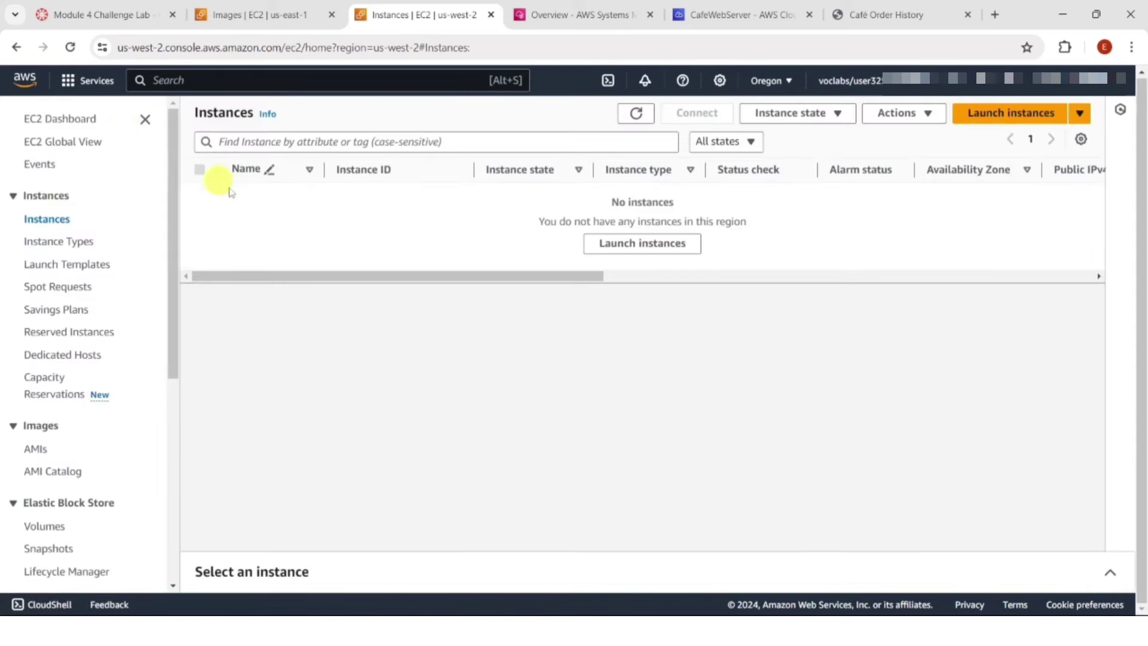
# - Refresh the Oregon instances list to check the state of ProdCafeServer
pyautogui.click(638, 114)
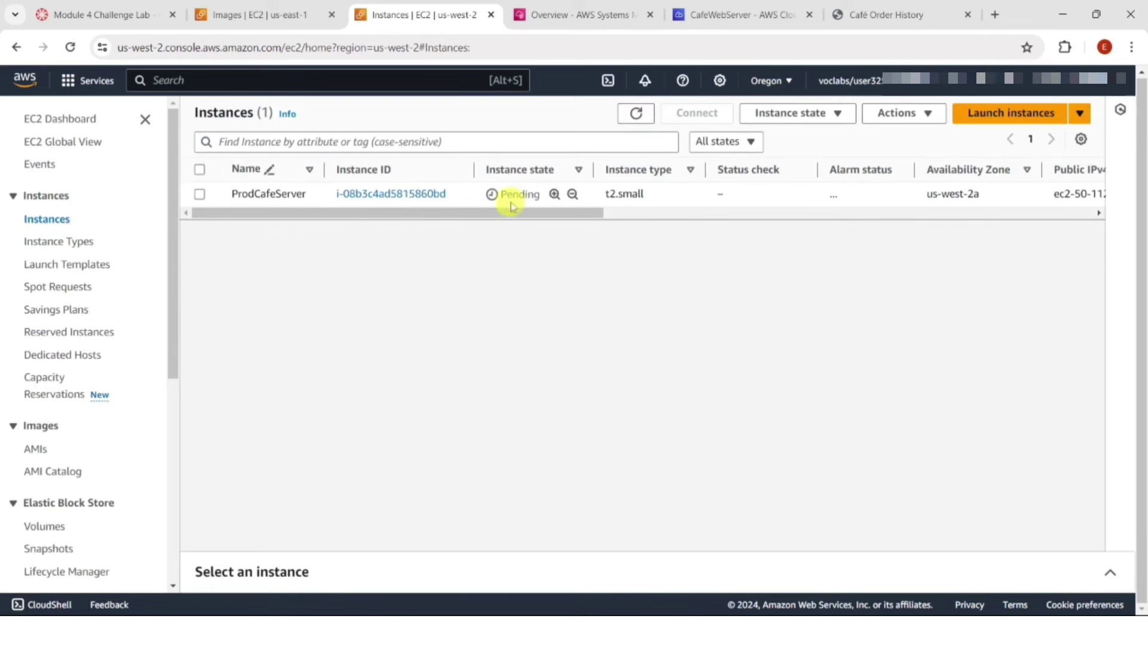
pyautogui.click(635, 113)
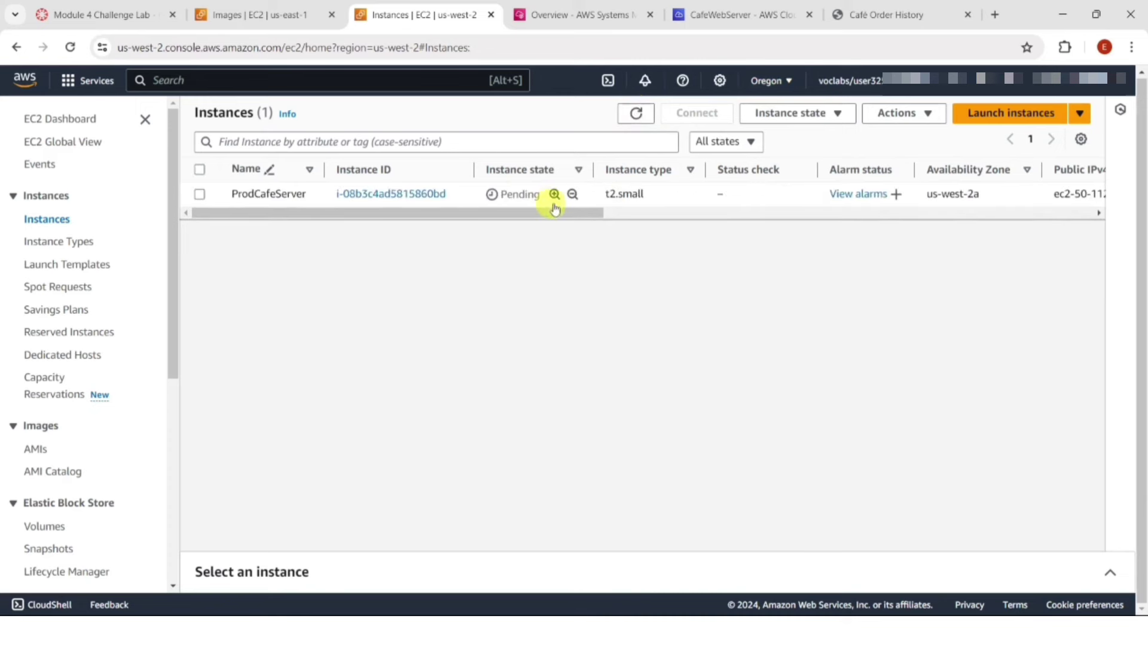
pyautogui.click(637, 114)
pyautogui.click(636, 114)
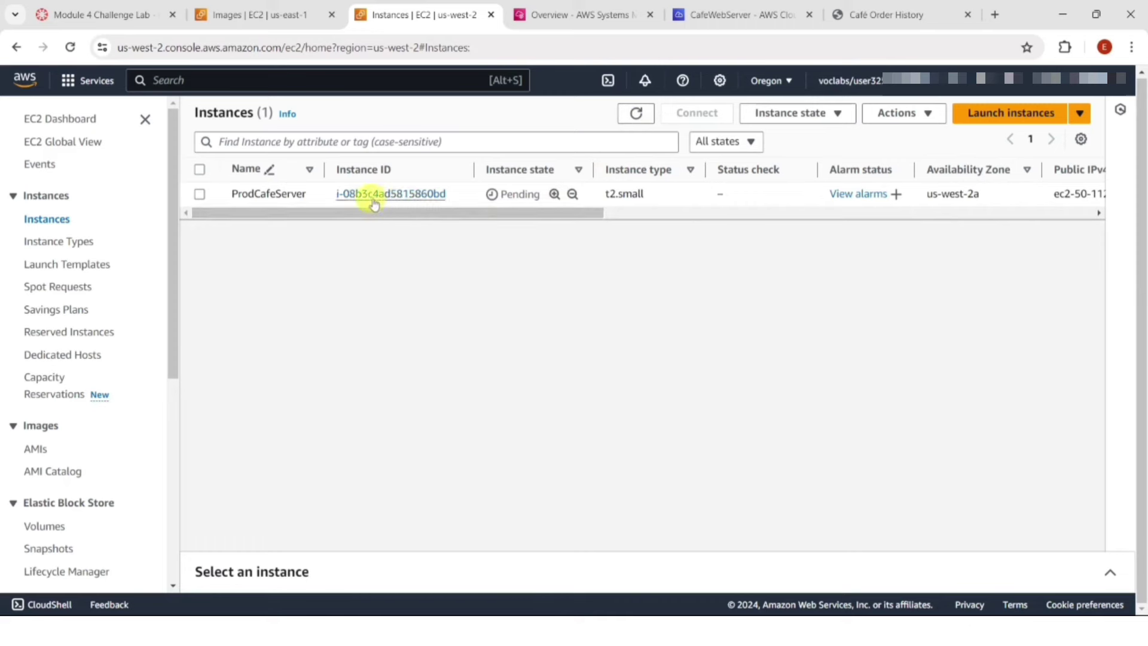
# - Open the ProdCafeServer instance details and refresh them until the instance is running
pyautogui.click(391, 195)
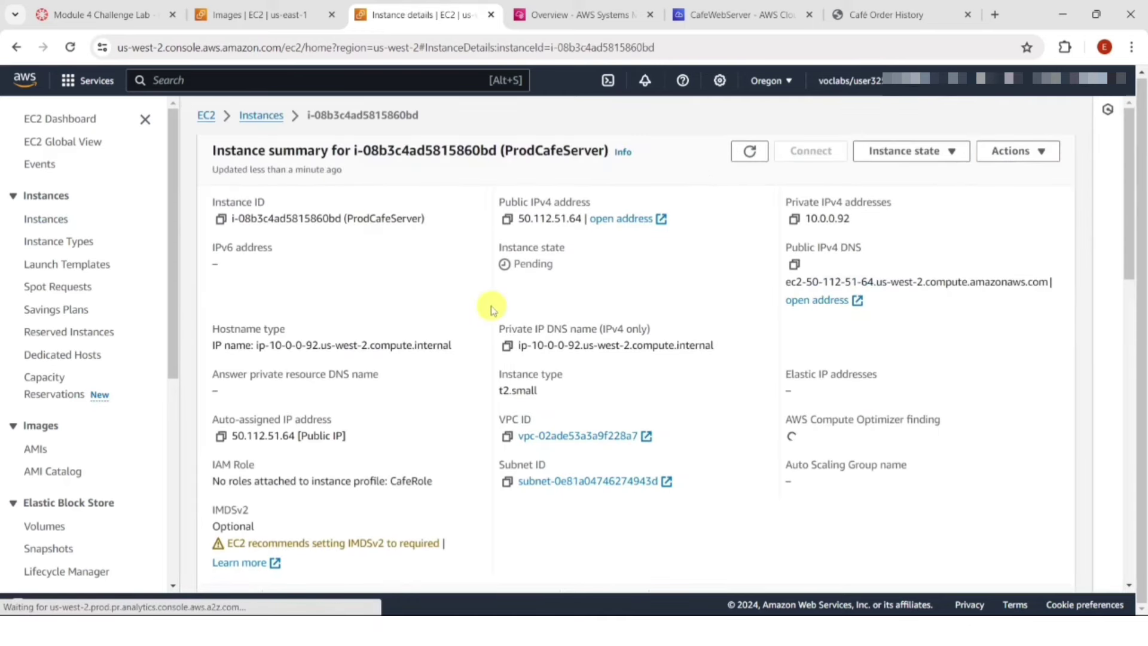
pyautogui.click(748, 152)
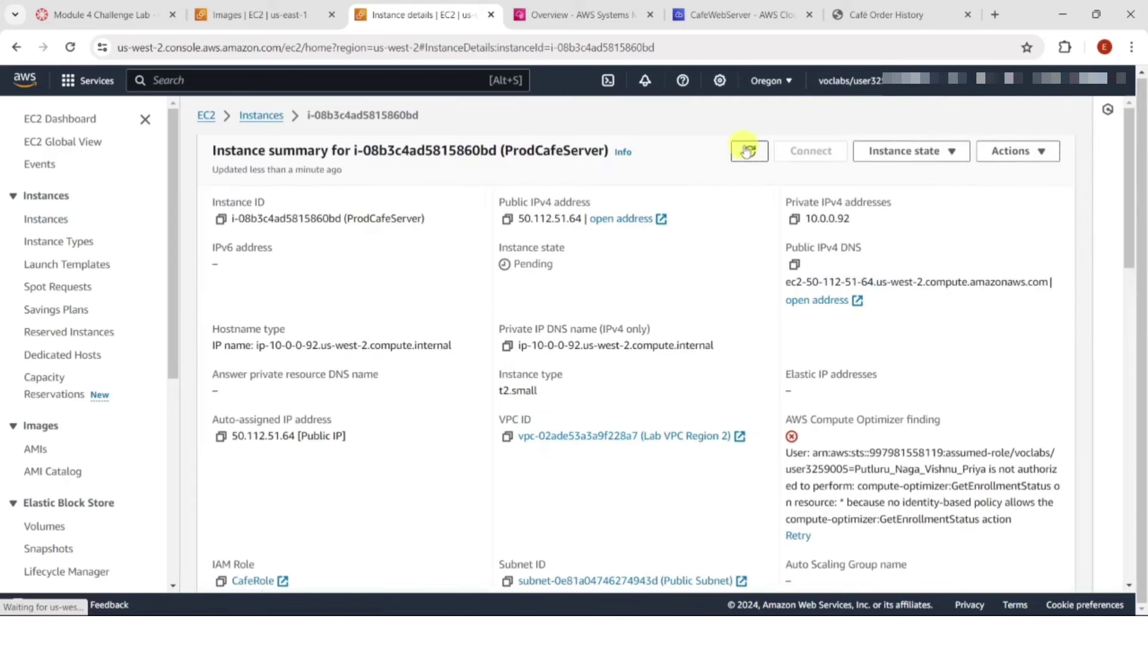
pyautogui.click(745, 157)
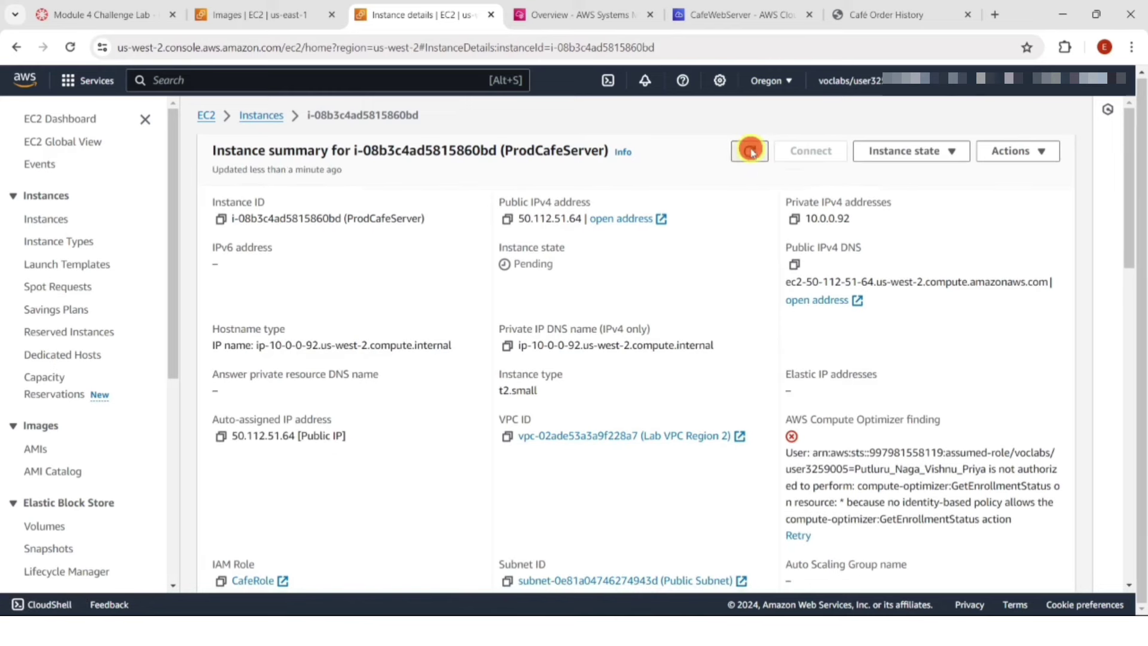
pyautogui.click(750, 151)
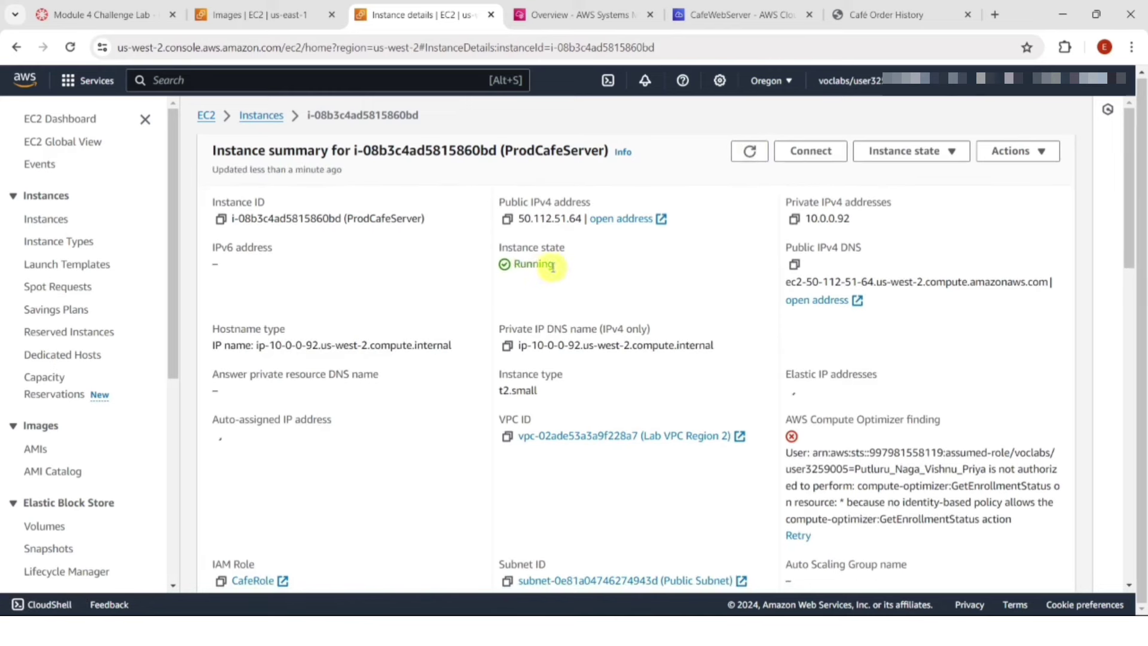
# - Read the lab instructions on creating the AWS Systems Manager parameters in the new Region
pyautogui.click(153, 18)
pyautogui.scroll(-4, 478, 359)
pyautogui.scroll(1, 562, 358)
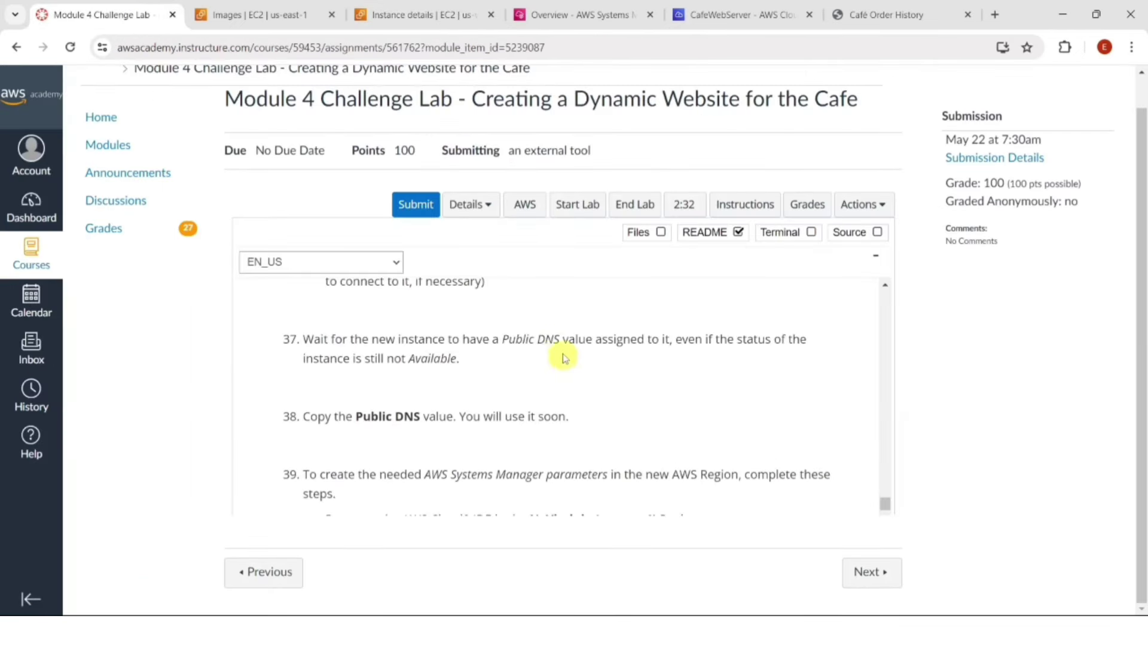
pyautogui.scroll(-4, 389, 378)
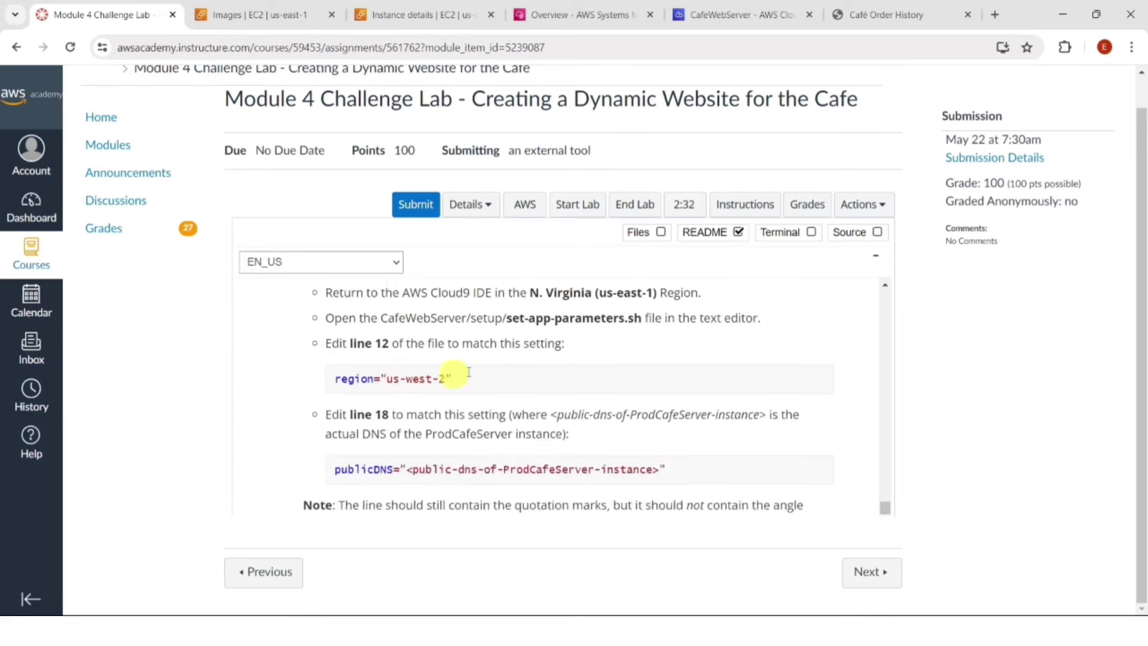
# - Switch to the CafeWebServer Cloud9 IDE, reload it and restore the maximized terminal pane so the editor shows
pyautogui.click(694, 14)
pyautogui.click(68, 47)
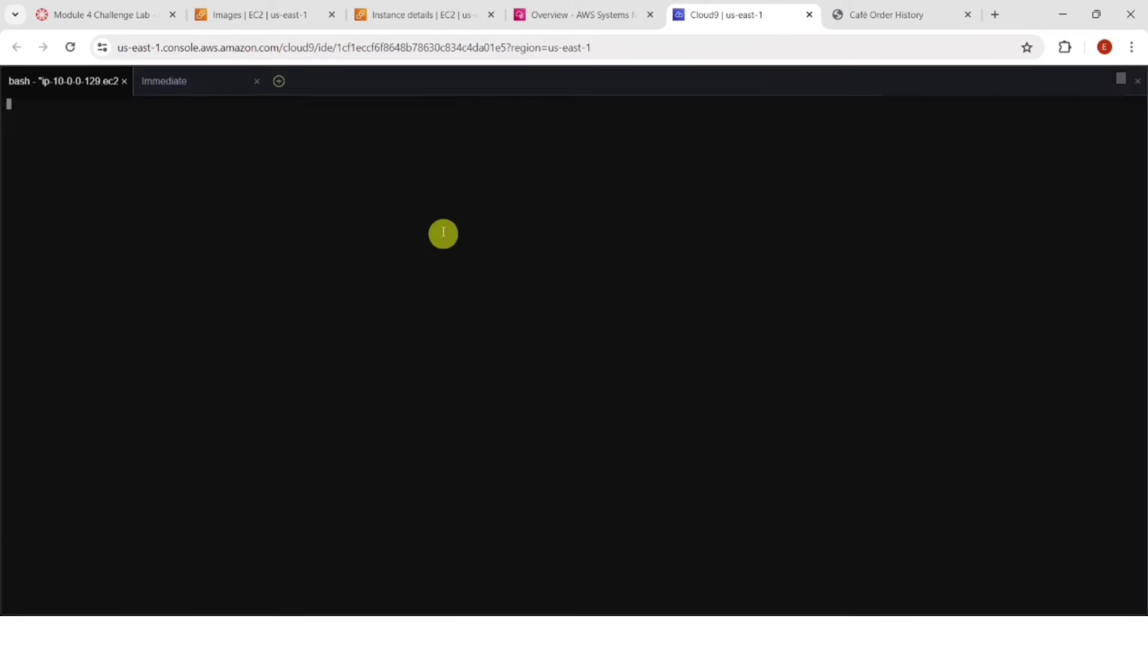
pyautogui.click(1120, 79)
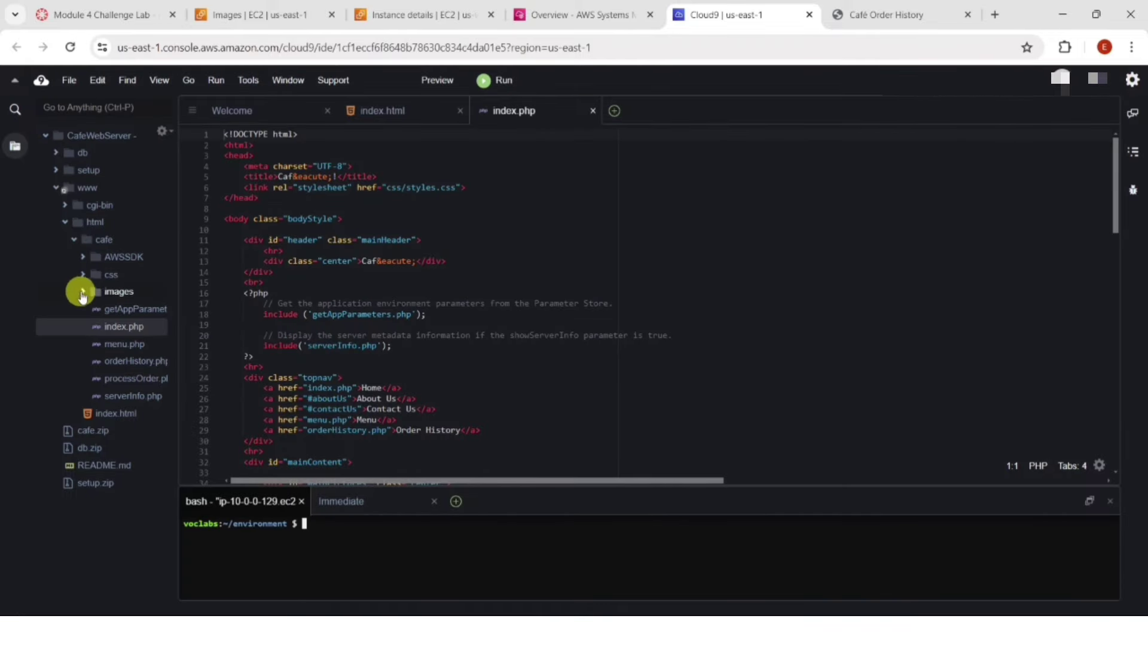
# - Collapse the www folder, expand the setup folder and open set-app-parameters.sh in the editor
pyautogui.click(83, 293)
pyautogui.click(82, 293)
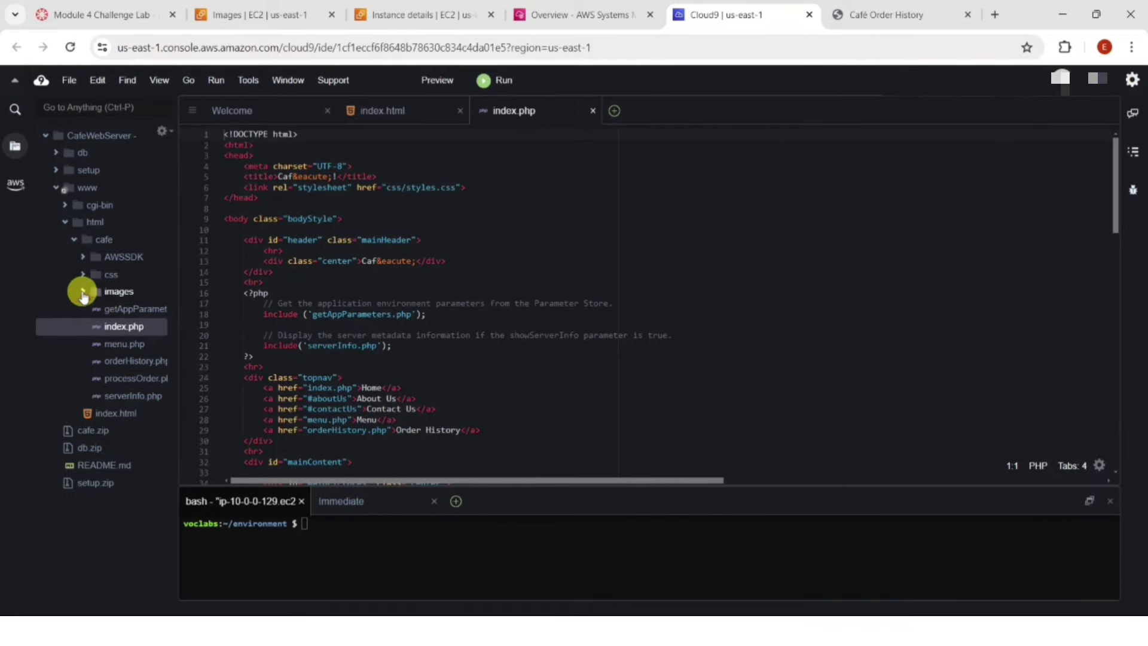
pyautogui.click(63, 220)
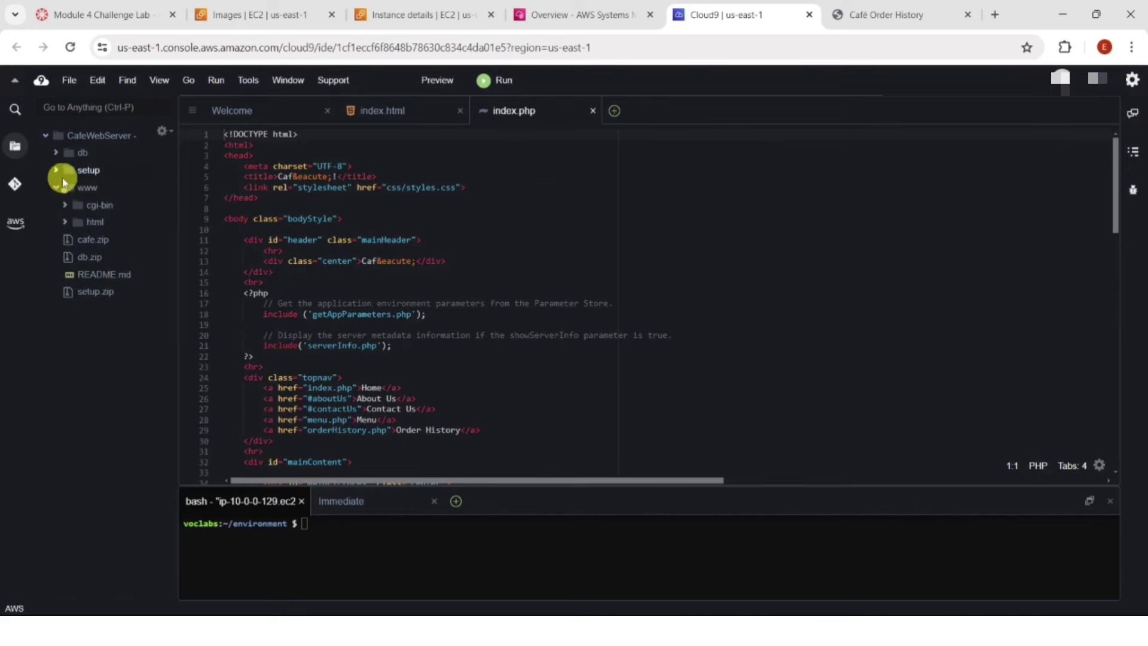
pyautogui.click(63, 181)
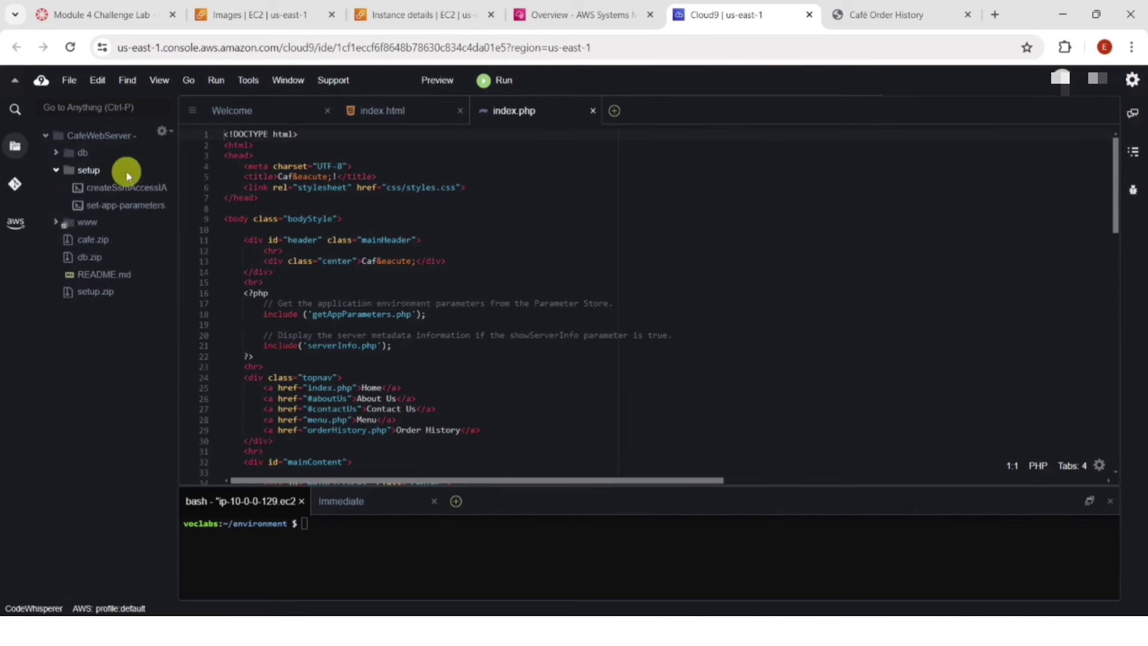
pyautogui.moveTo(102, 209); pyautogui.dragTo(334, 210)
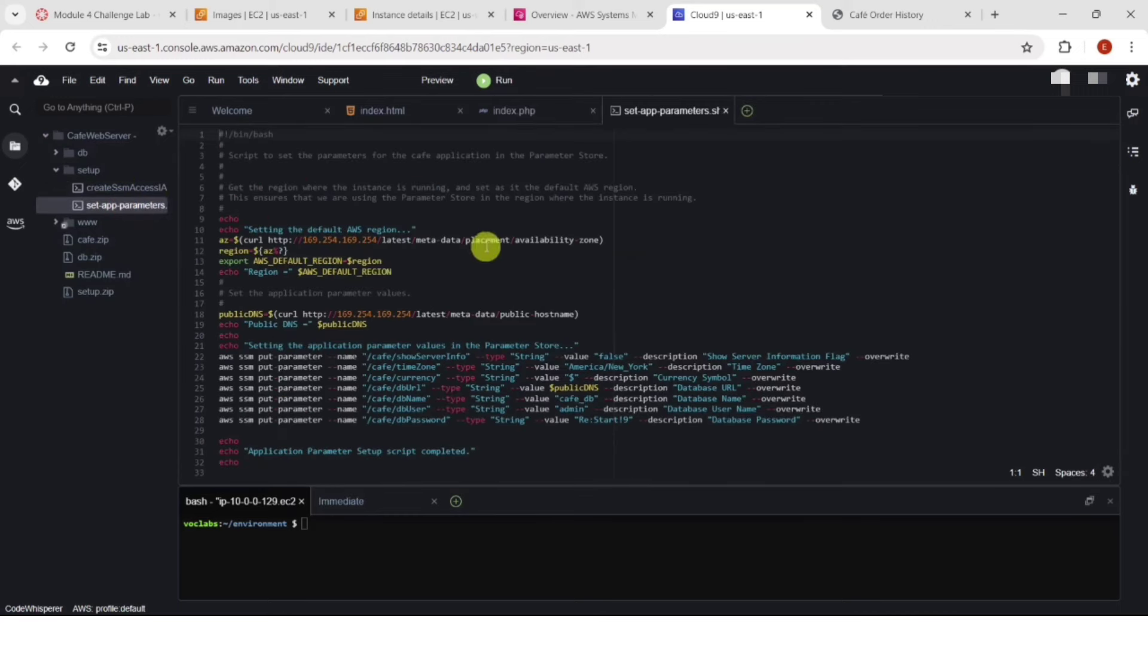
# - Copy the region setting from the lab instructions and replace line 12 of set-app-parameters.sh with region="us-west-2"
pyautogui.click(115, 15)
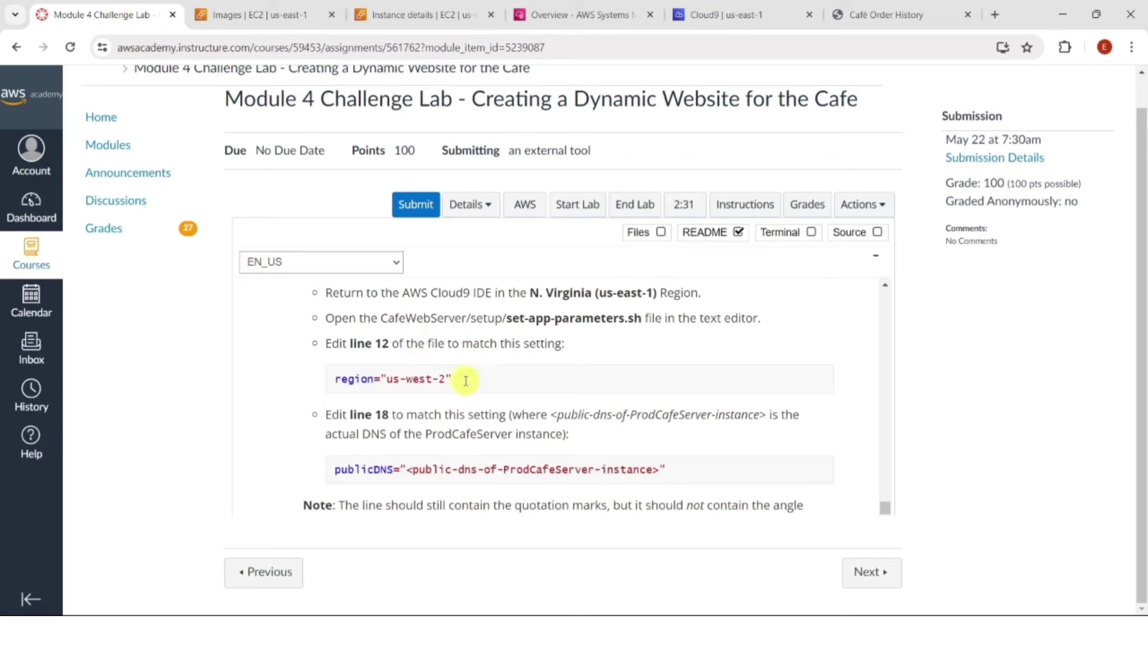
pyautogui.moveTo(466, 378); pyautogui.dragTo(315, 384)
pyautogui.hotkey('ctrl', 'c')
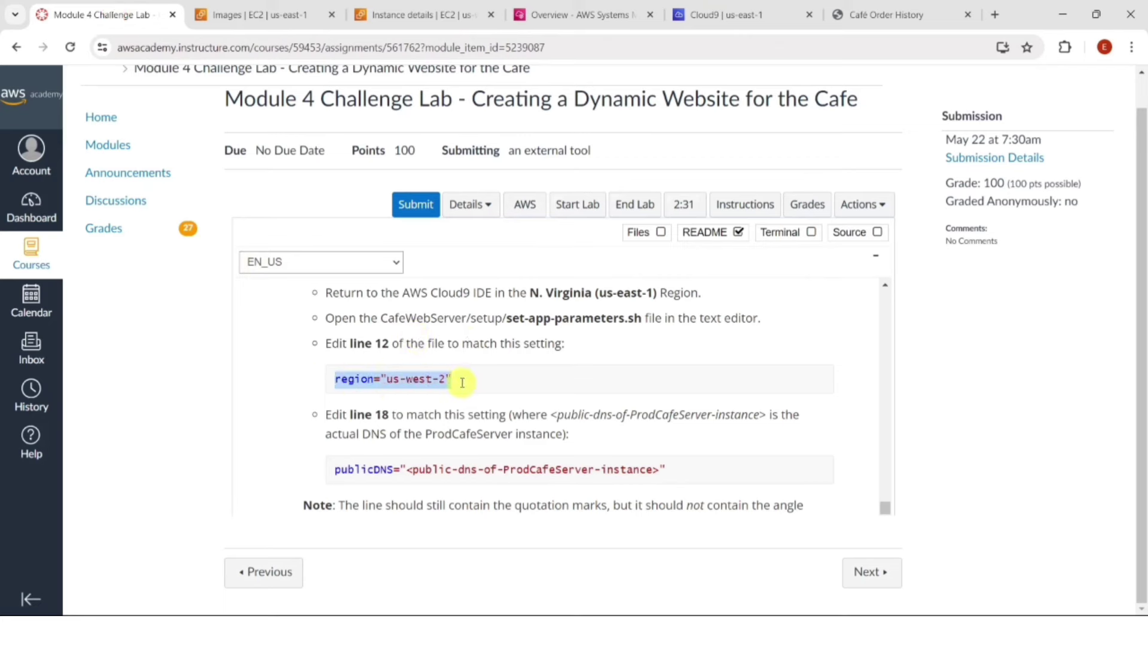
pyautogui.click(738, 15)
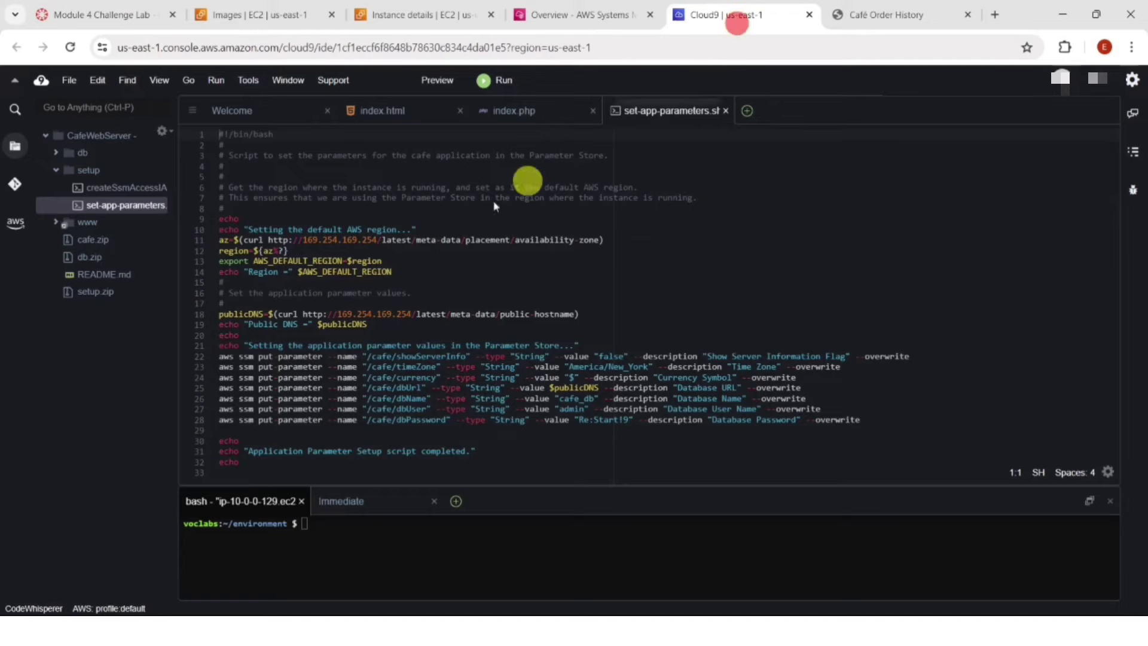
pyautogui.moveTo(296, 250); pyautogui.dragTo(220, 250)
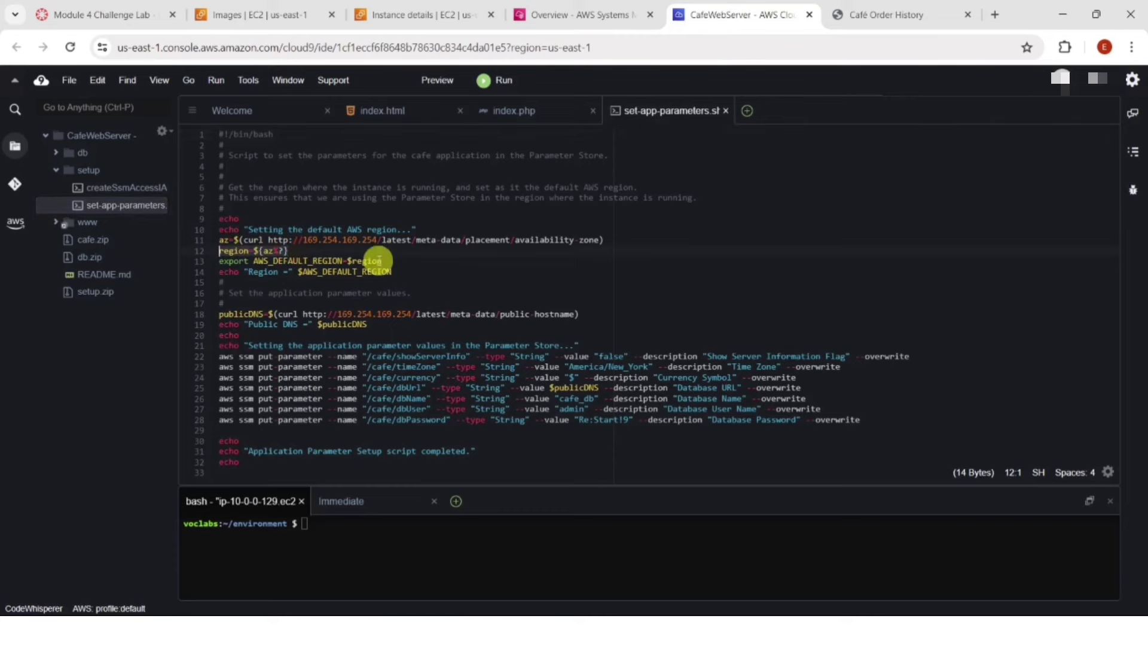
pyautogui.hotkey('ctrl', 'v')
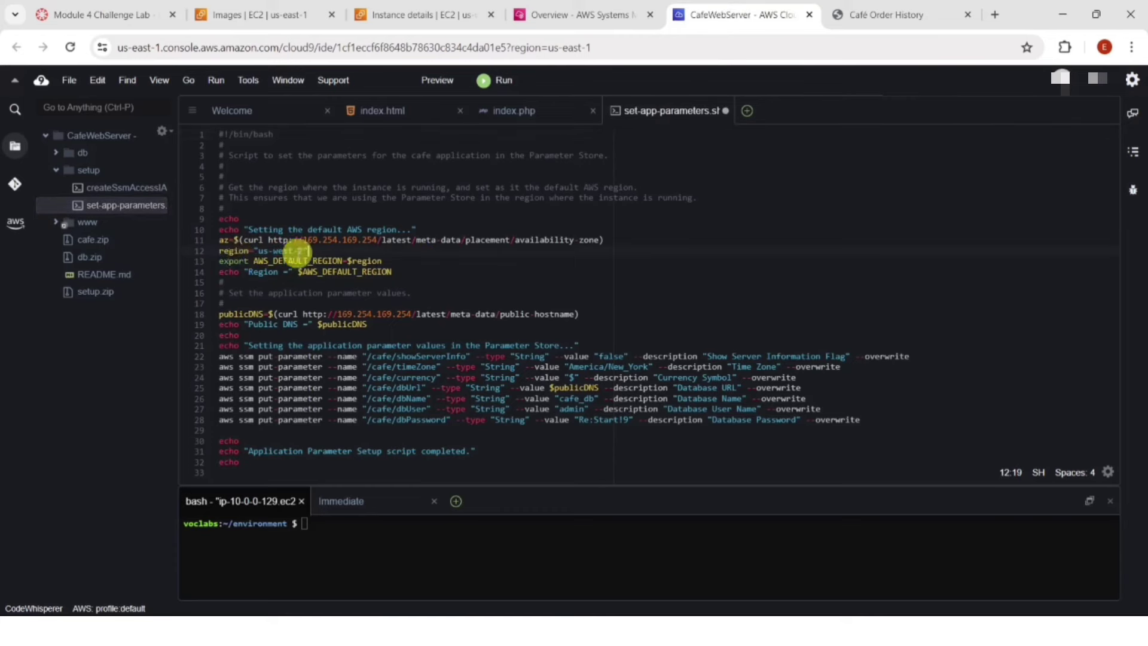
# - Replace line 18 with publicDNS="ec2-50-112-51-64.us-west-2.compute.amazonaws.com", using the public IPv4 DNS copied from the ProdCafeServer details and the format in the lab instructions
pyautogui.click(99, 15)
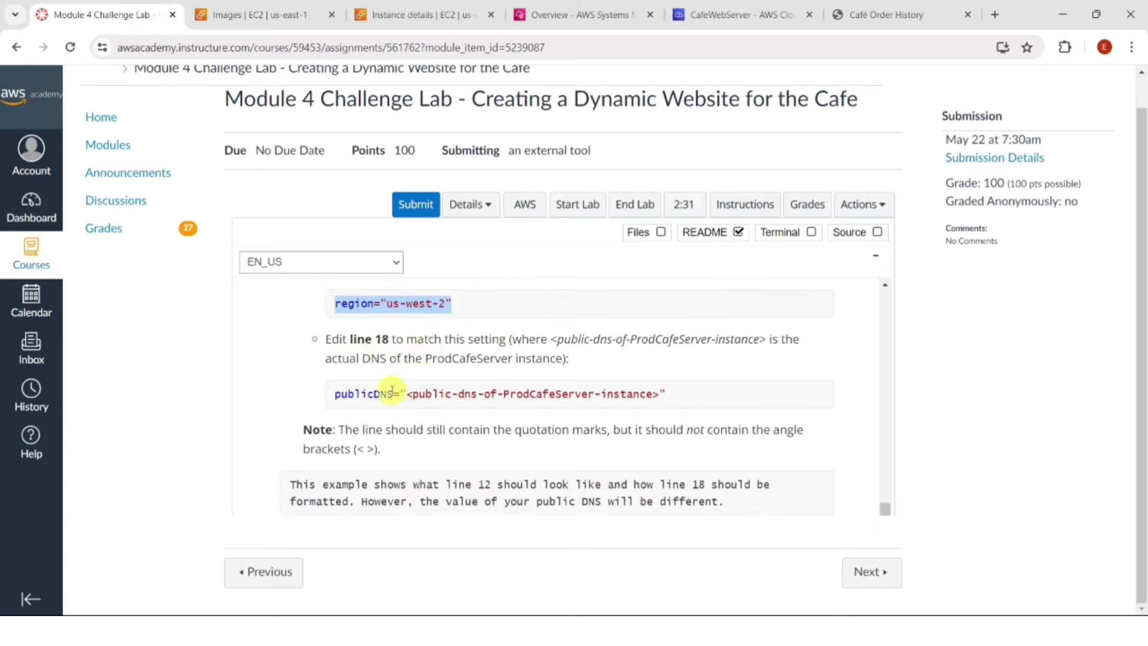
pyautogui.moveTo(344, 393); pyautogui.dragTo(402, 391)
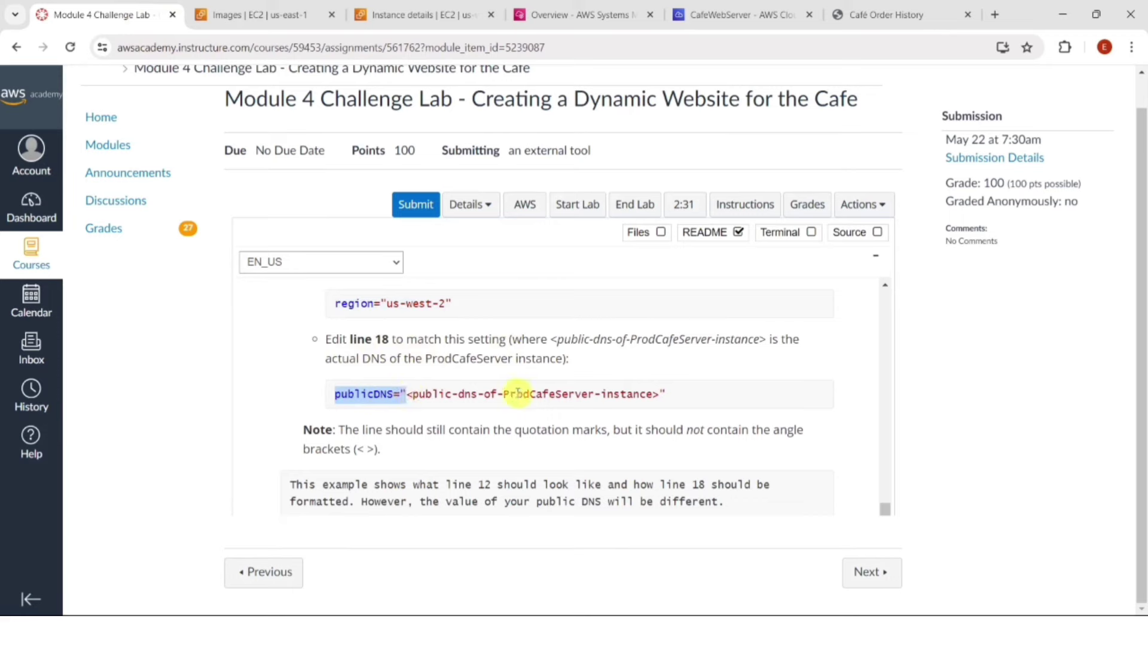
pyautogui.click(688, 14)
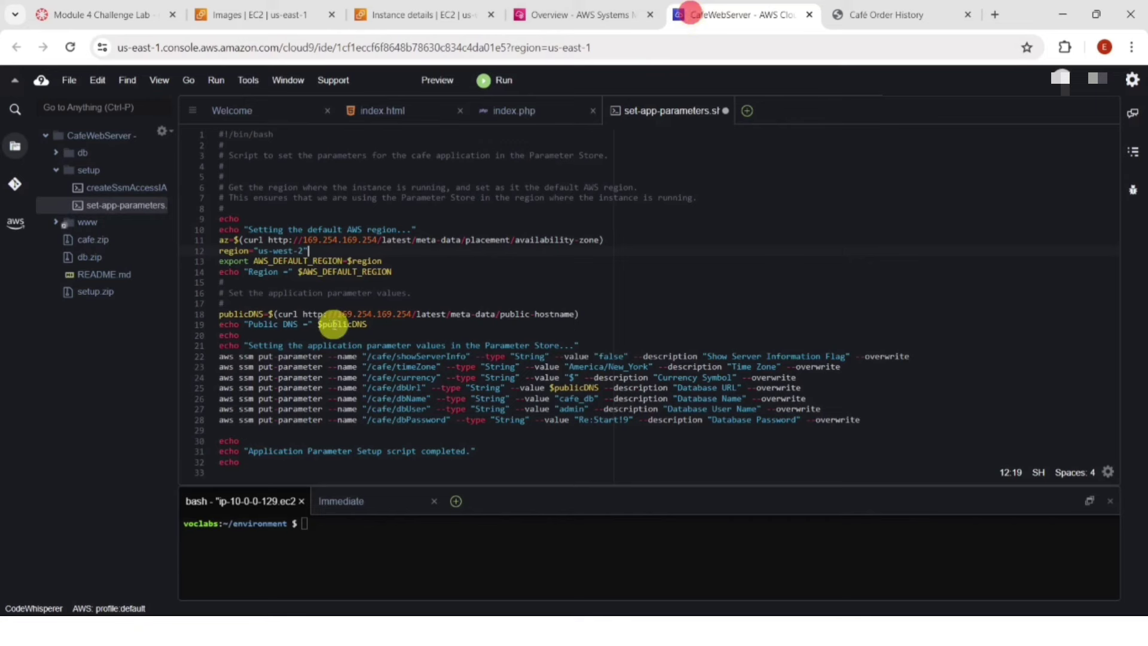
pyautogui.moveTo(588, 313); pyautogui.dragTo(219, 313)
pyautogui.write('publicDNS="')
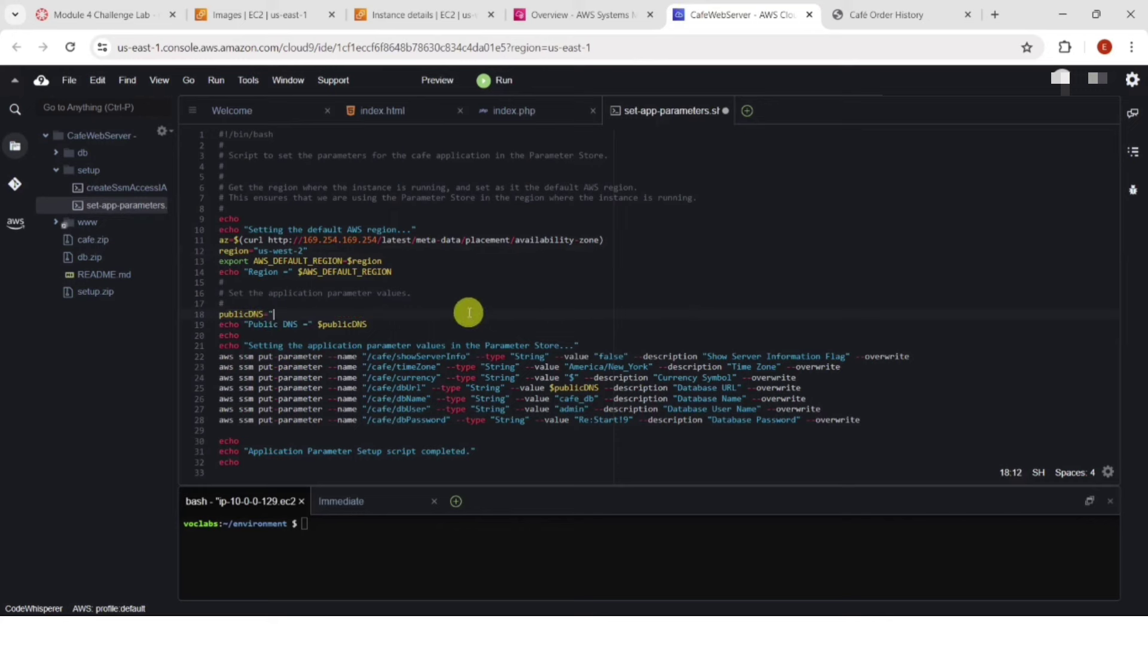
pyautogui.click(397, 18)
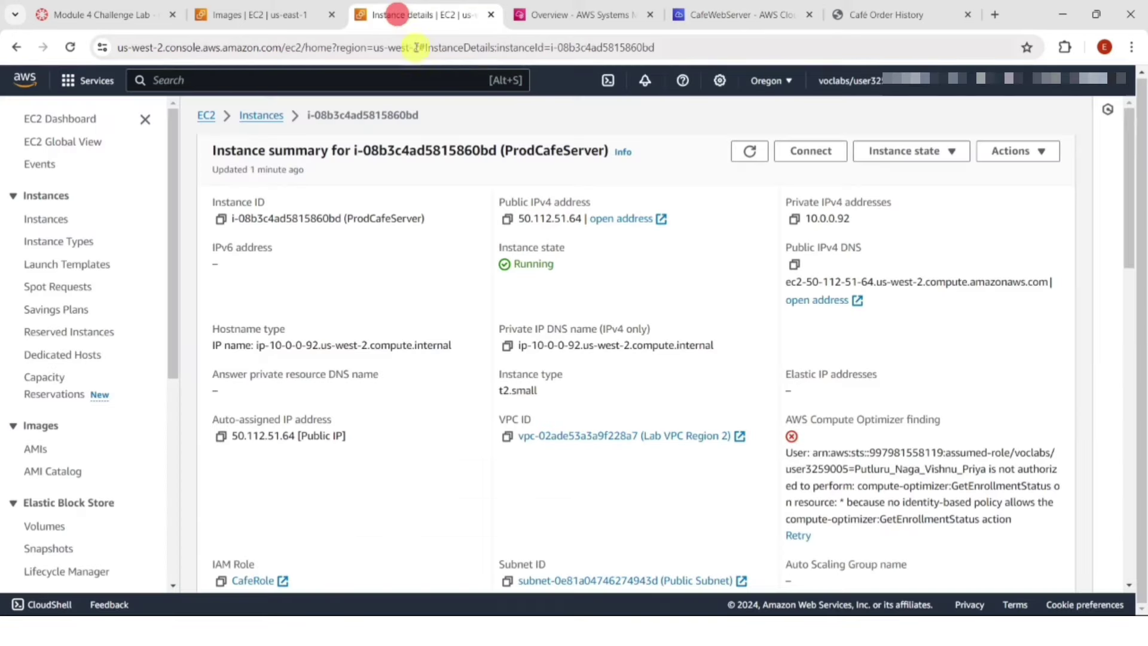
pyautogui.click(795, 265)
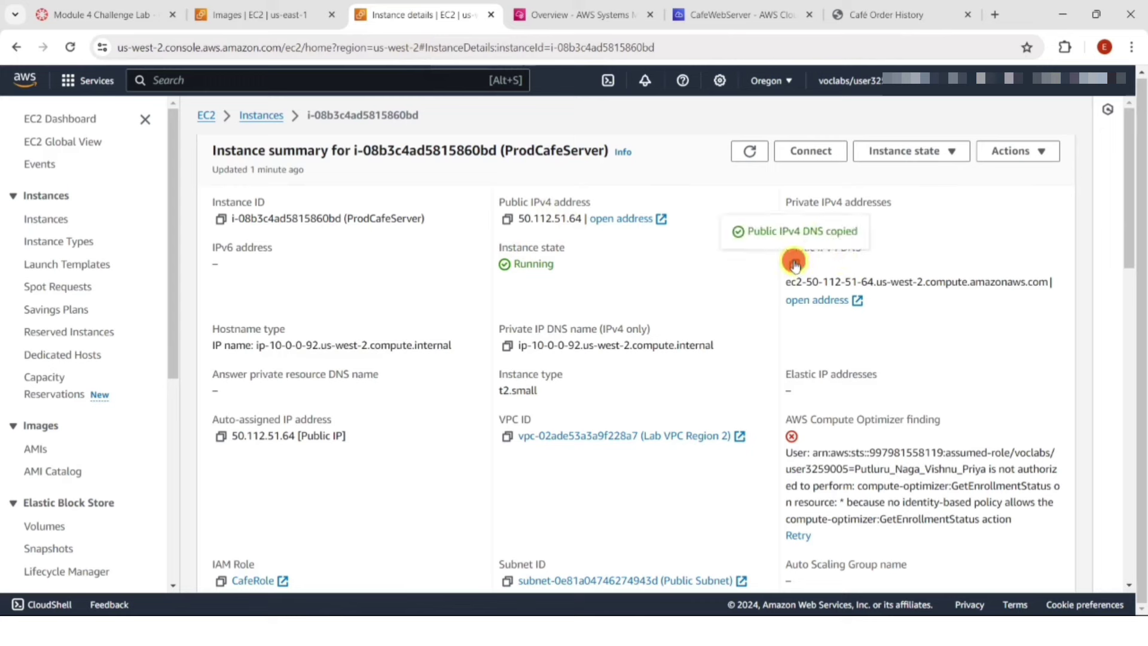
pyautogui.click(687, 15)
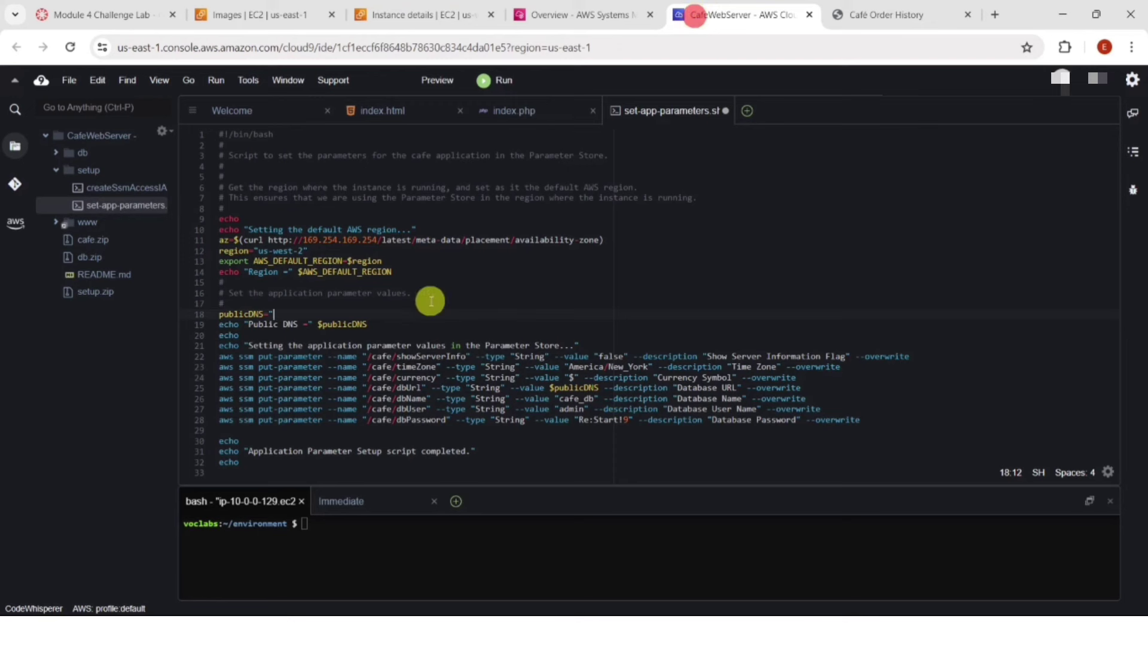
pyautogui.hotkey('ctrl', 'v')
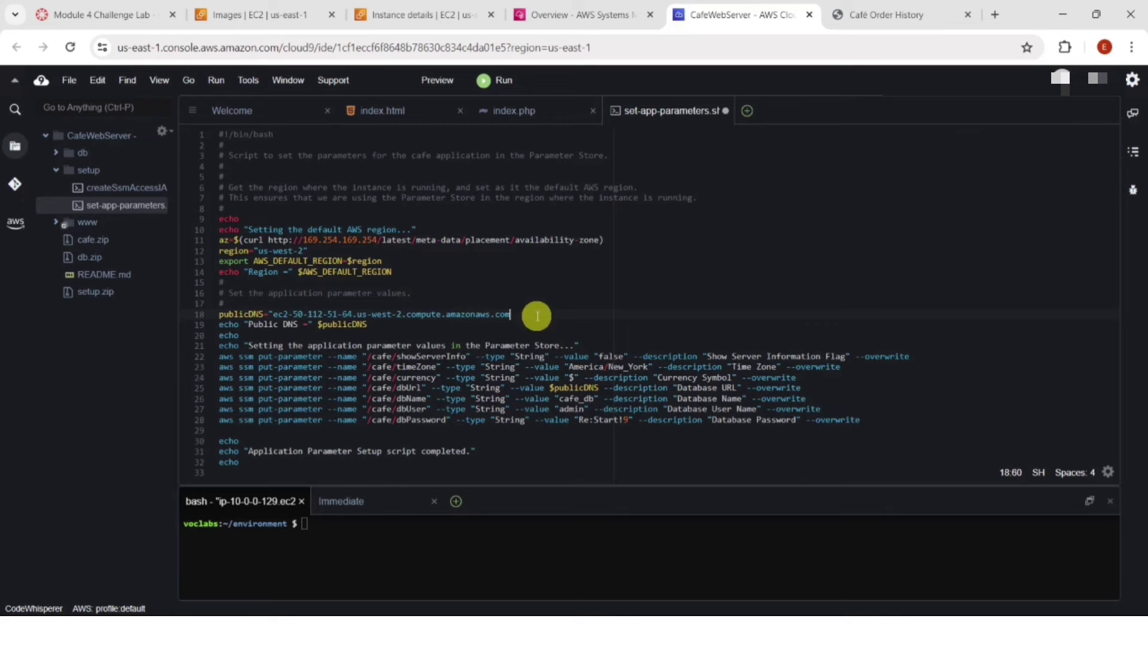
pyautogui.write('"')
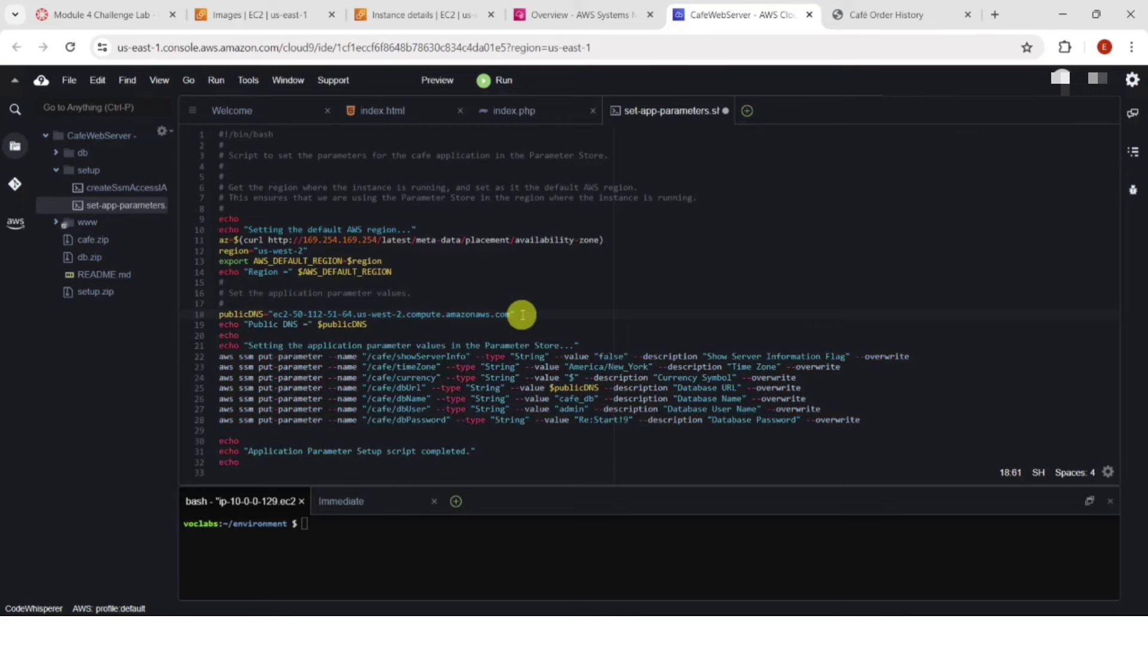
# - Check the follow-up instructions in the lab guide and save the edited set-app-parameters.sh file
pyautogui.click(158, 15)
pyautogui.scroll(-5, 463, 378)
pyautogui.scroll(-3, 462, 381)
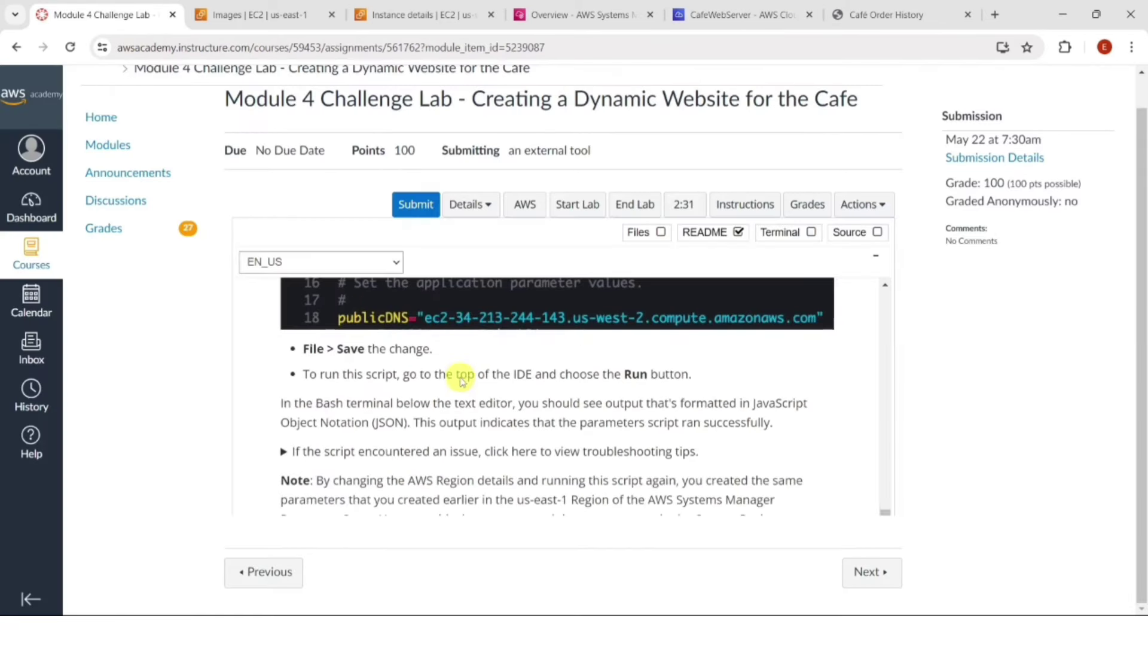
pyautogui.click(695, 10)
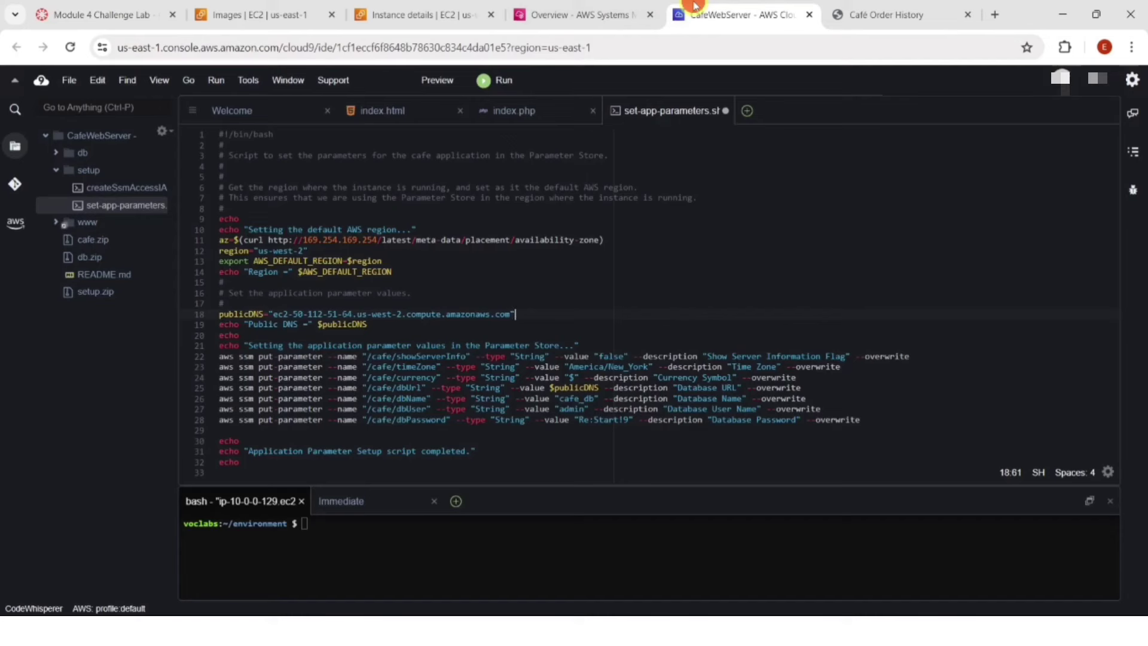
pyautogui.click(69, 80)
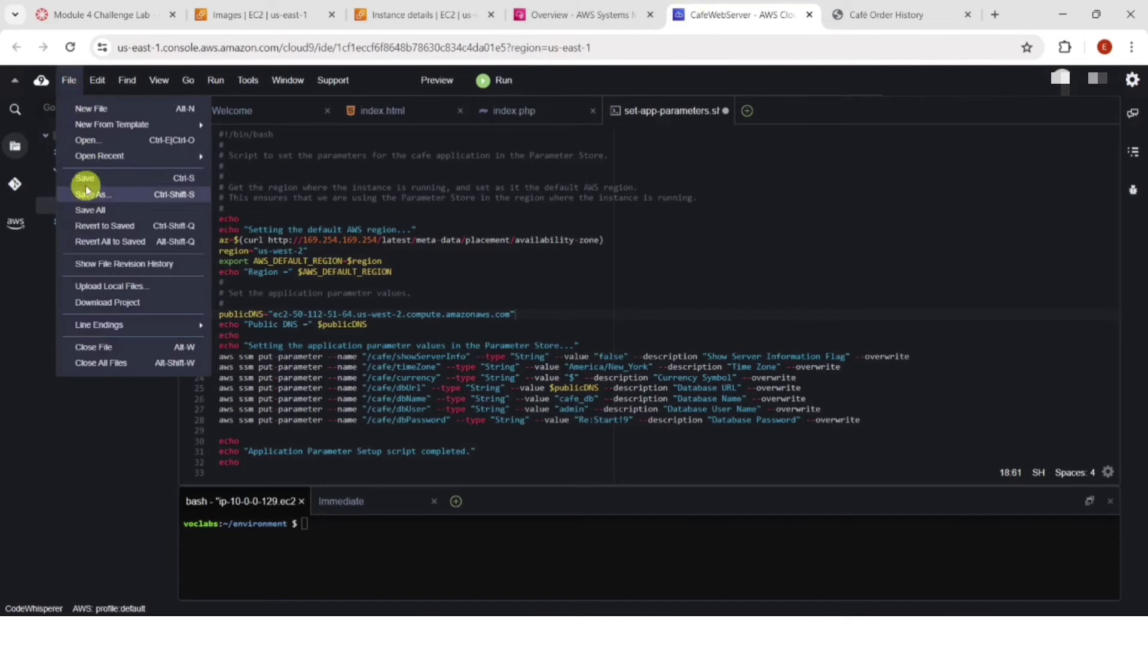
pyautogui.click(86, 179)
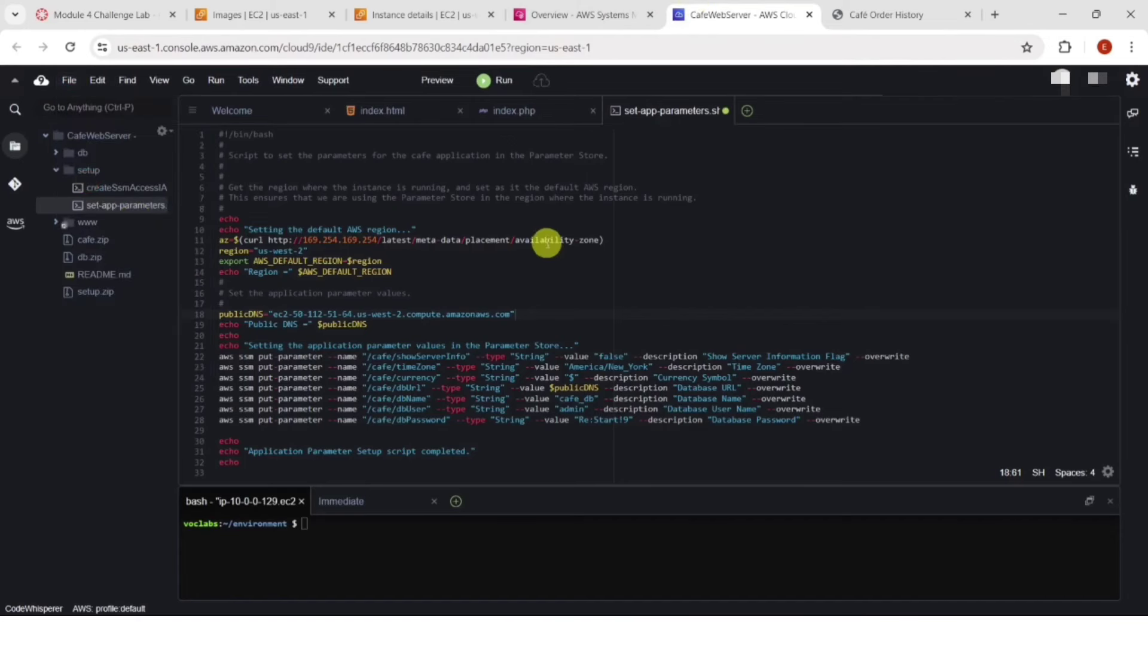
pyautogui.click(68, 80)
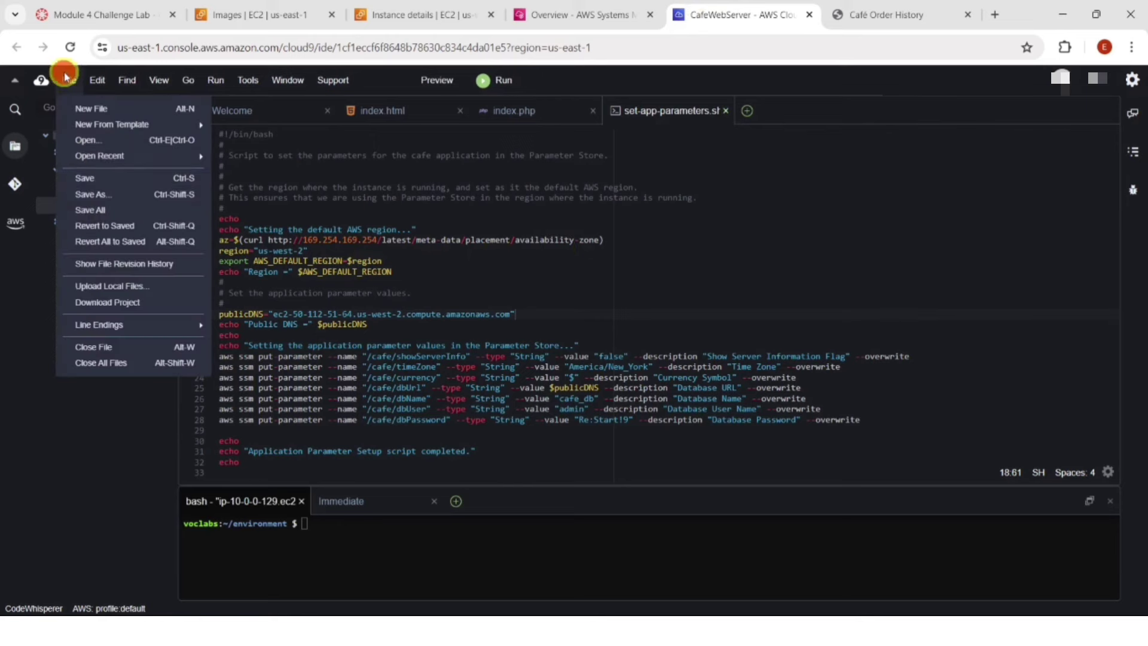
pyautogui.click(81, 183)
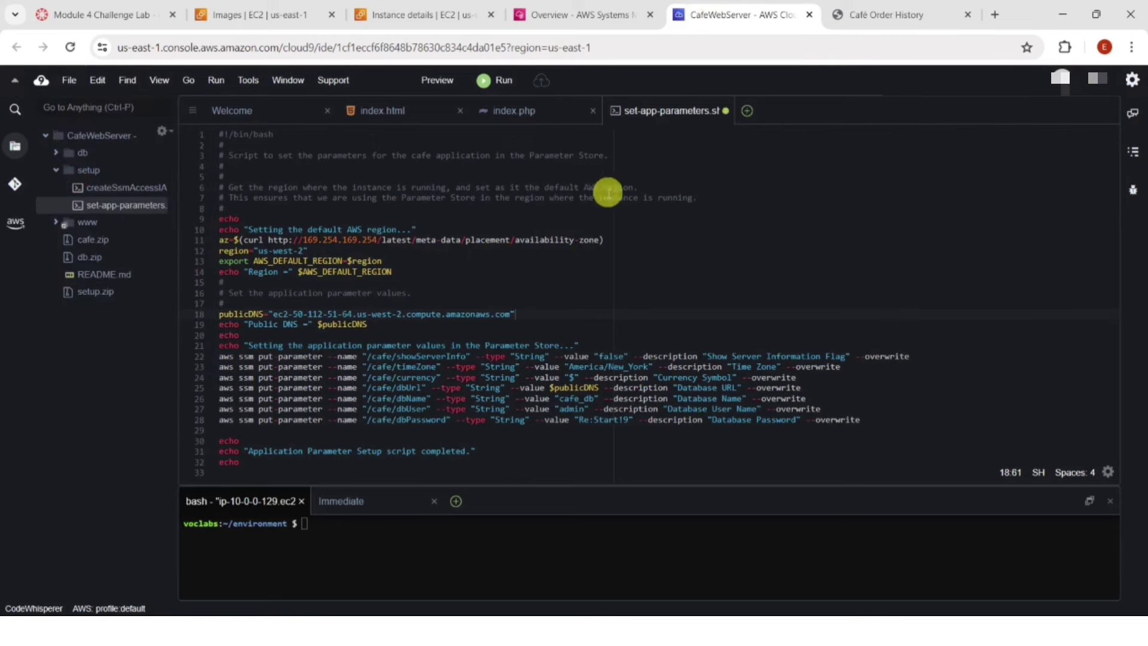
# - Run the set-app-parameters.sh script with its output pane maximized, and check the Task 7 verification instructions in the lab guide
pyautogui.click(491, 84)
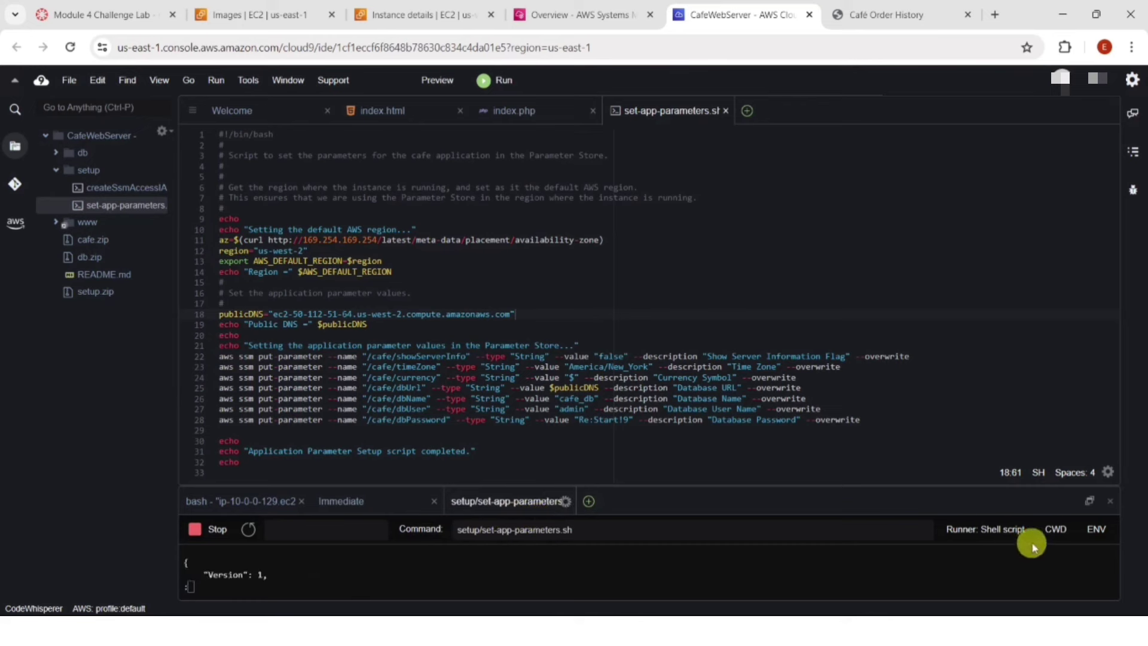
pyautogui.click(1088, 503)
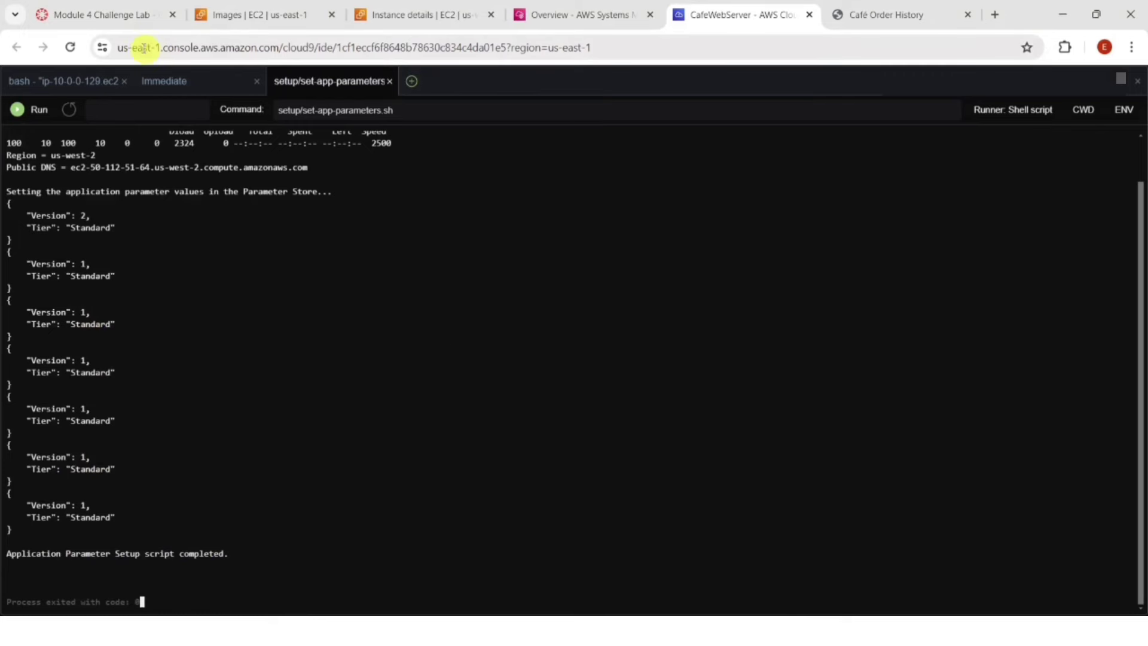
pyautogui.click(122, 15)
pyautogui.scroll(-2, 476, 311)
pyautogui.scroll(-2, 475, 339)
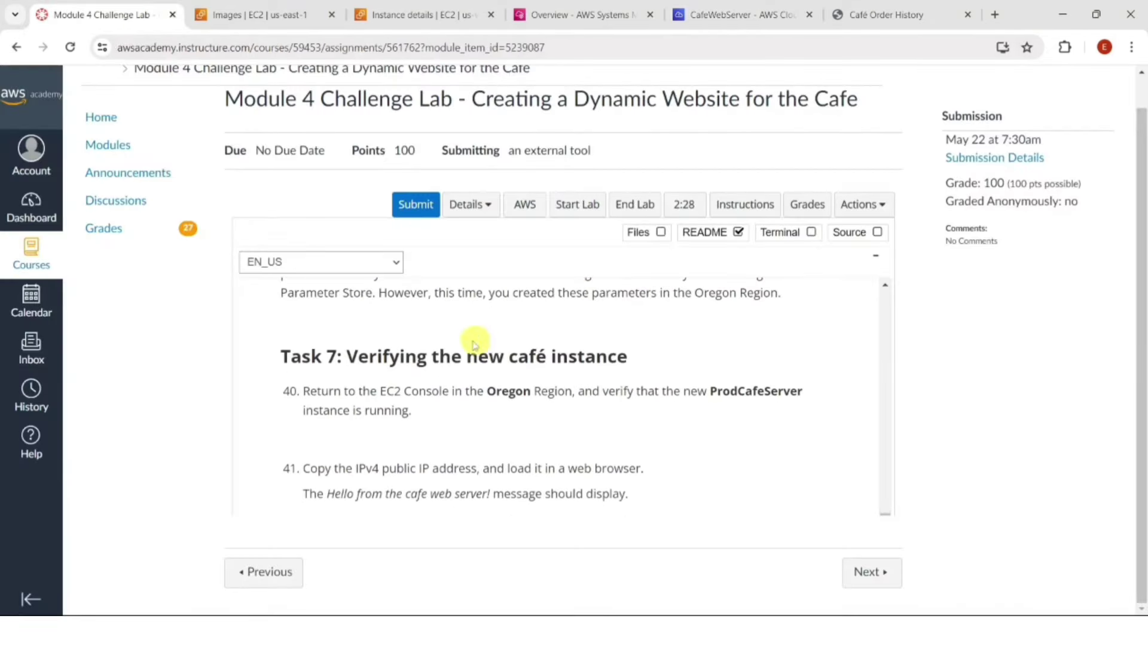
pyautogui.scroll(-4, 544, 372)
pyautogui.scroll(2, 545, 372)
pyautogui.scroll(1, 546, 372)
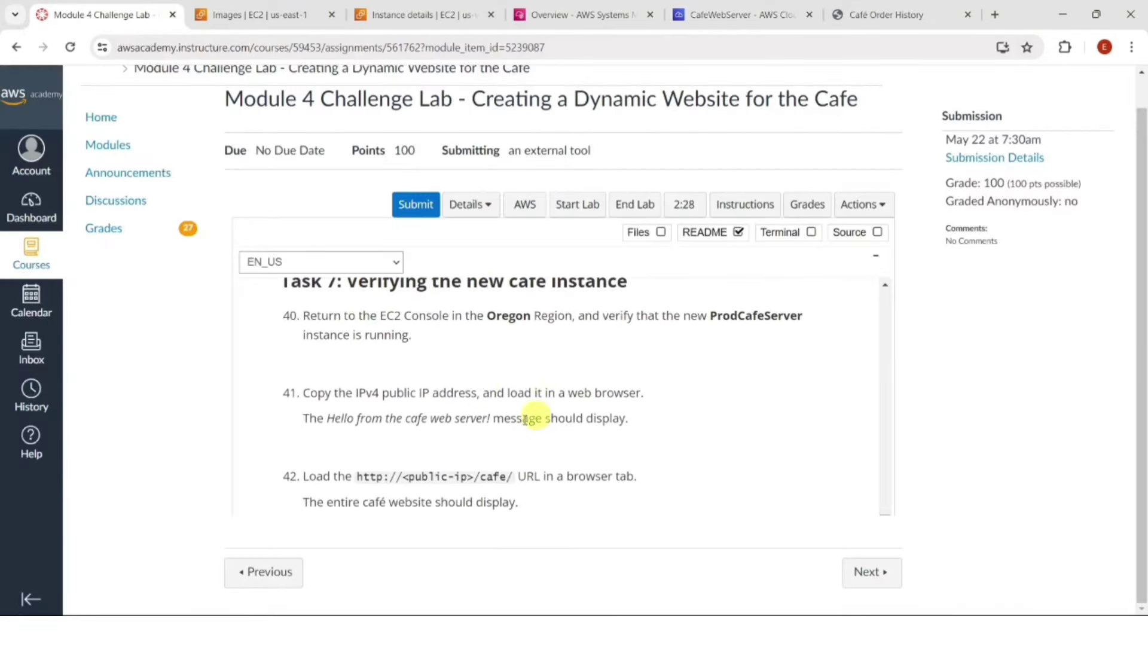
# - Copy the public IPv4 address of ProdCafeServer from its instance details and load 50.112.51.64 in a new browser tab
pyautogui.click(421, 14)
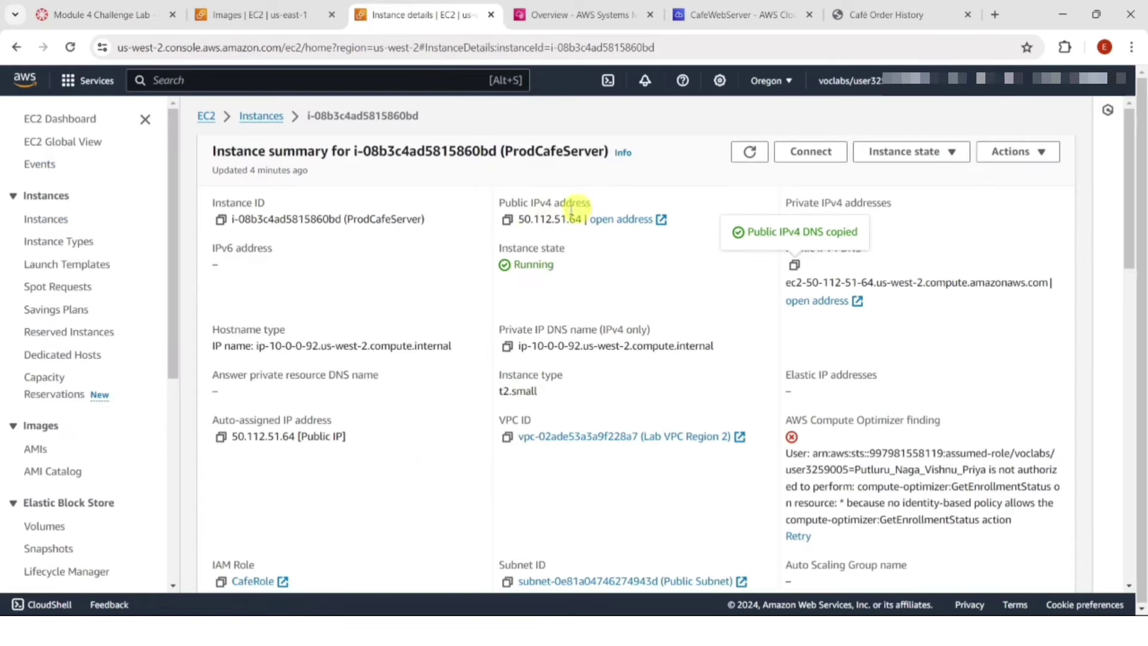
pyautogui.click(508, 220)
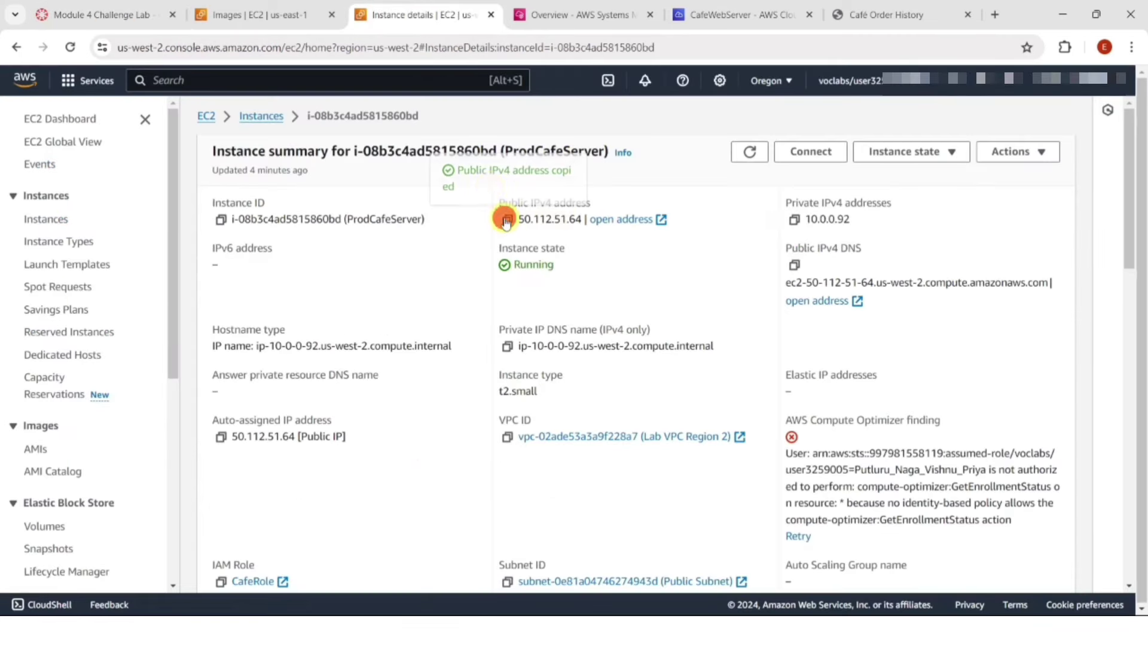
pyautogui.click(995, 14)
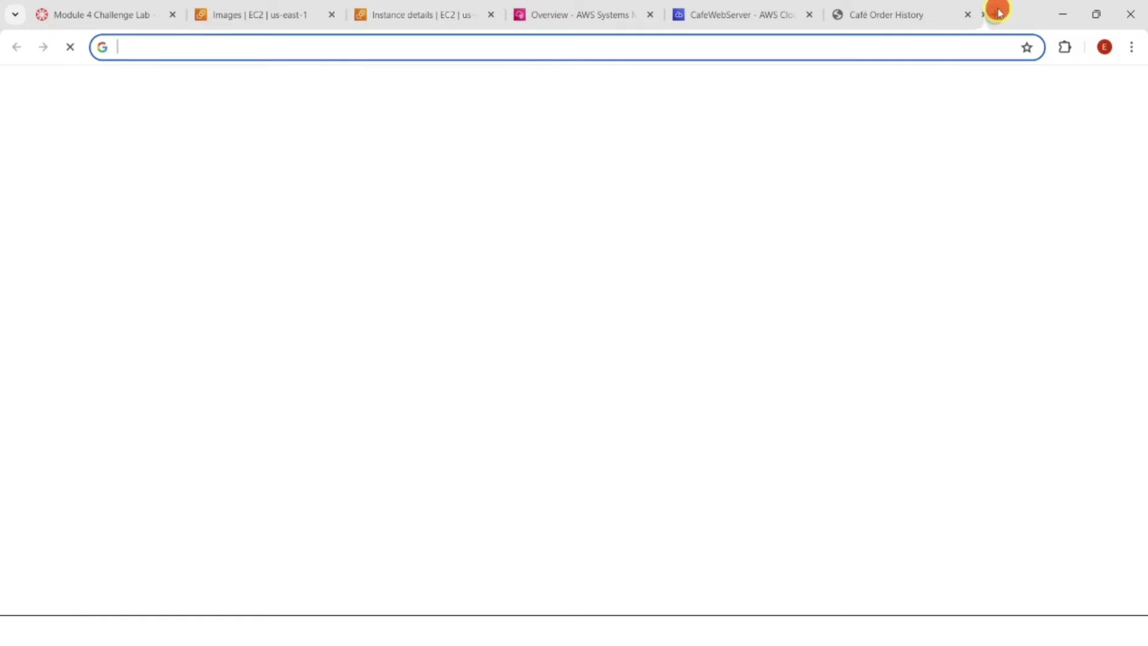
pyautogui.click(917, 46)
pyautogui.hotkey('ctrl', 'v')
pyautogui.press('Return')
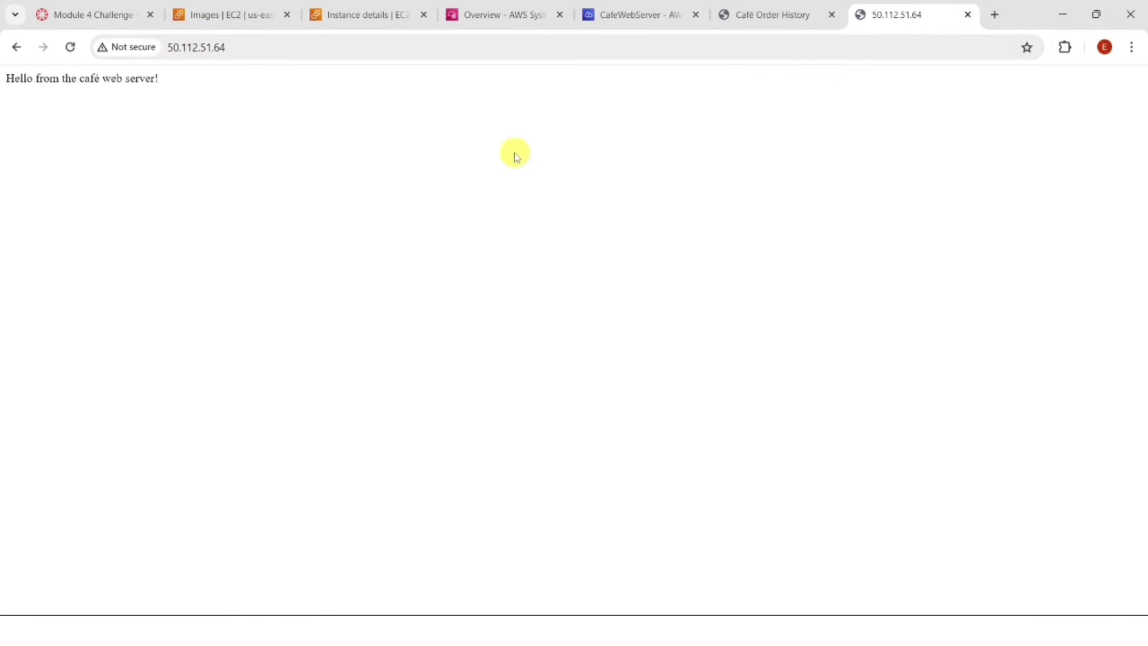
# - Load the café website on the new instance by extending the address to 50.112.51.64/cafe
pyautogui.click(235, 47)
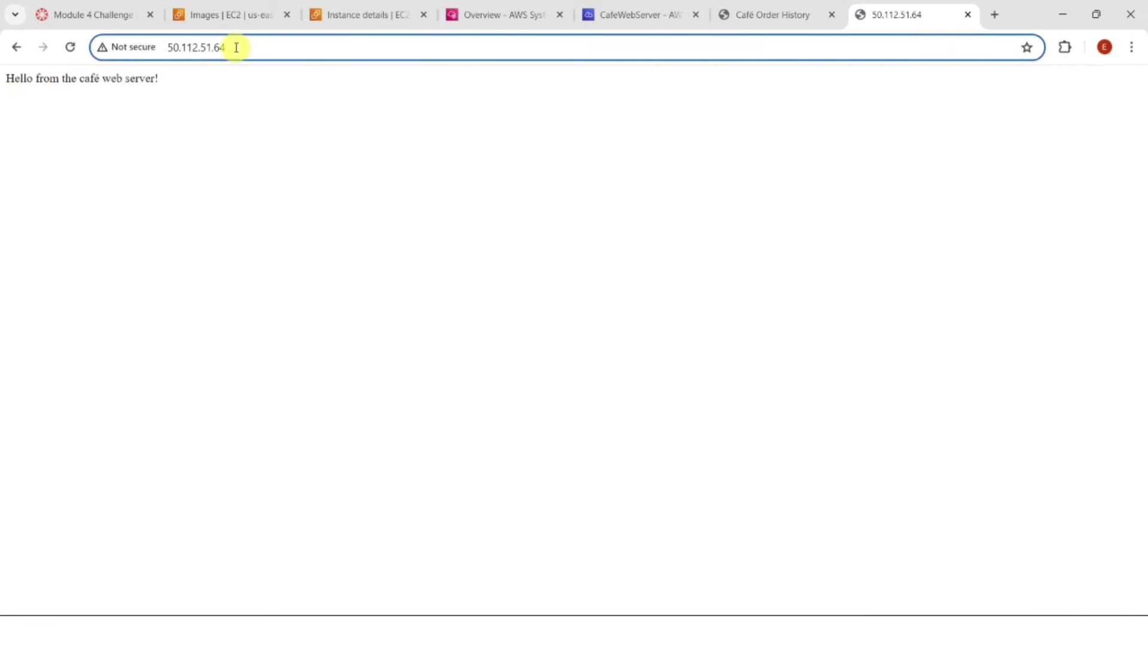
pyautogui.write('/cafe')
pyautogui.press('Return')
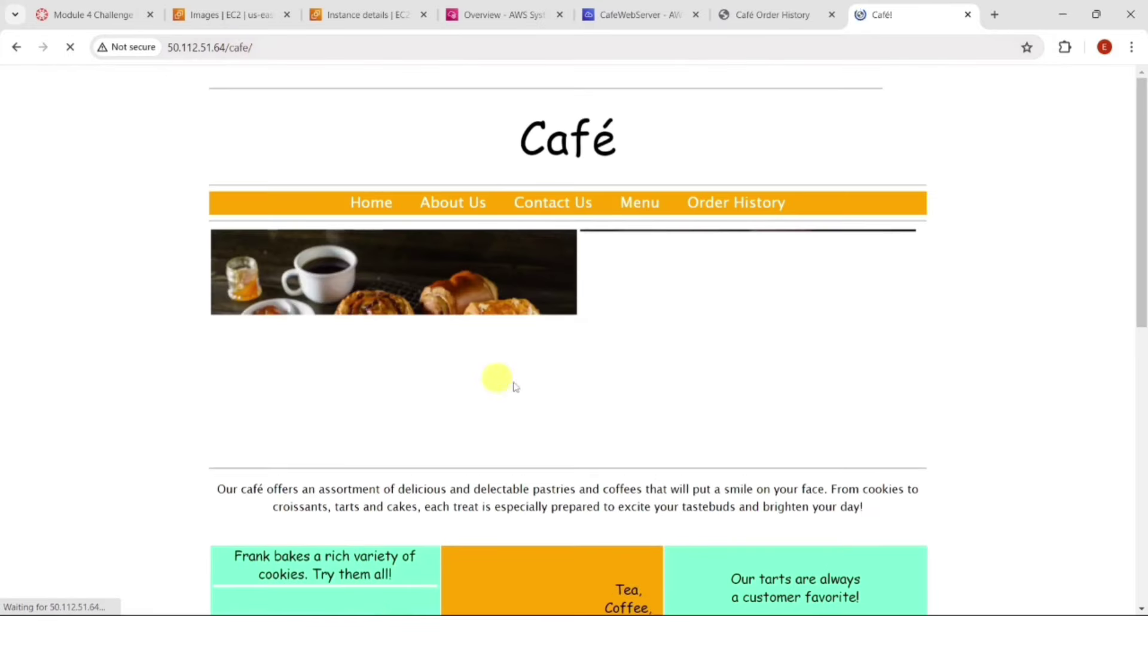
# - Submit an order for one croissant and one donut from the café menu, and open the order history
pyautogui.click(647, 209)
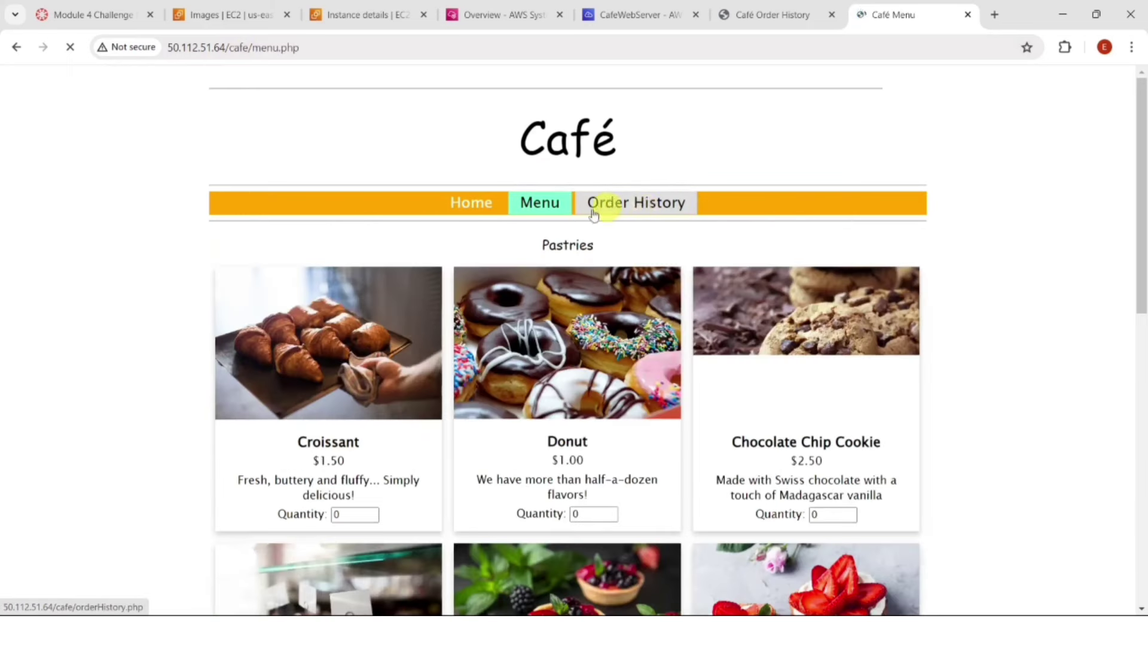
pyautogui.scroll(-1, 561, 422)
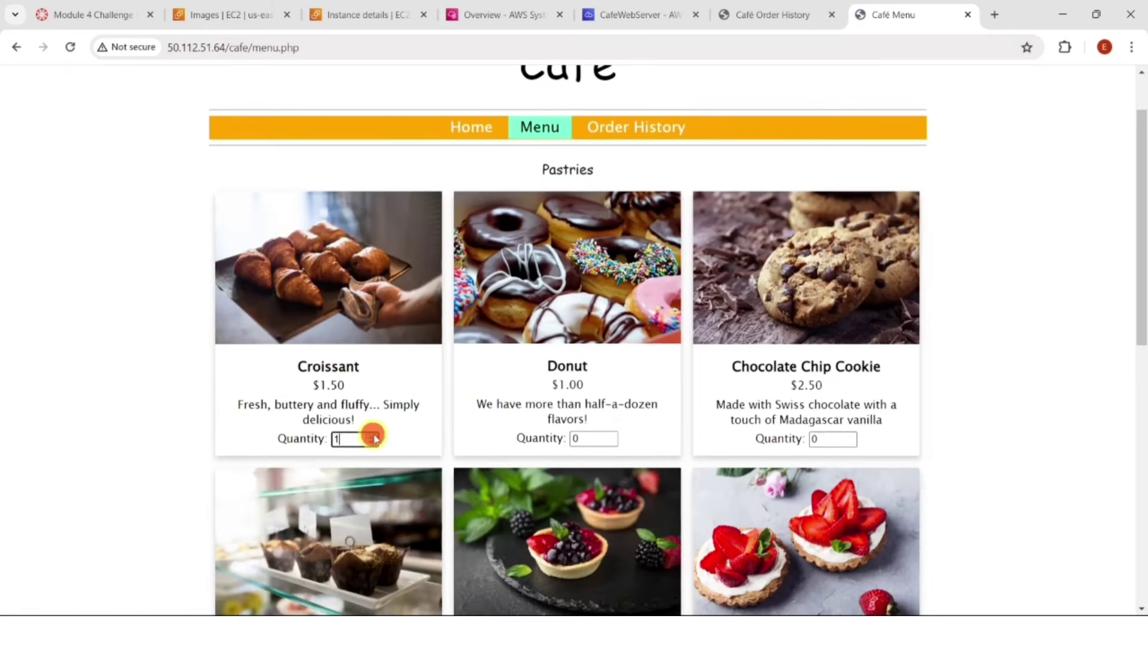
pyautogui.click(613, 435)
pyautogui.scroll(-8, 613, 424)
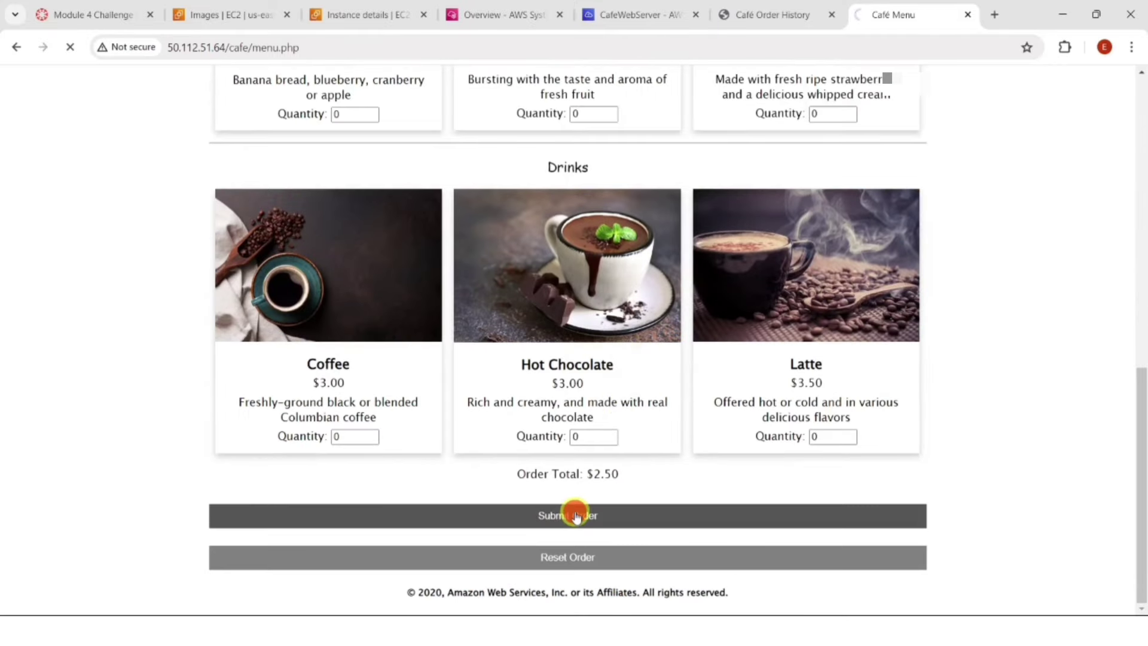
pyautogui.click(646, 203)
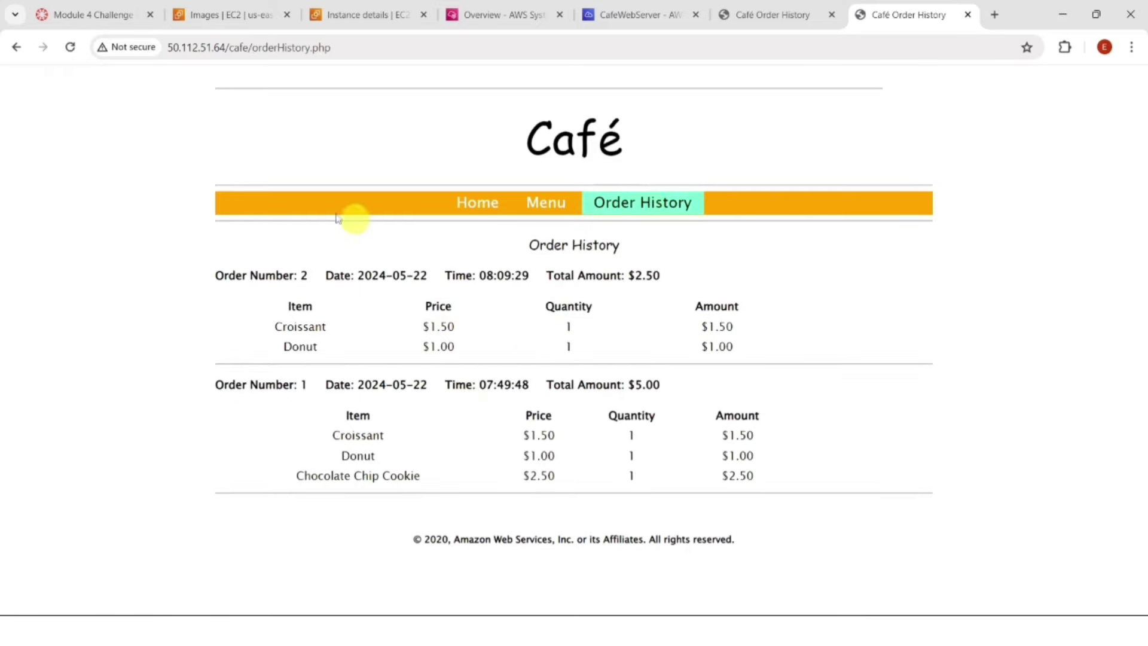
# - Go through the remaining lab instructions to the submission section, and submit the lab work for grading with confirmation
pyautogui.click(92, 25)
pyautogui.scroll(-10, 537, 389)
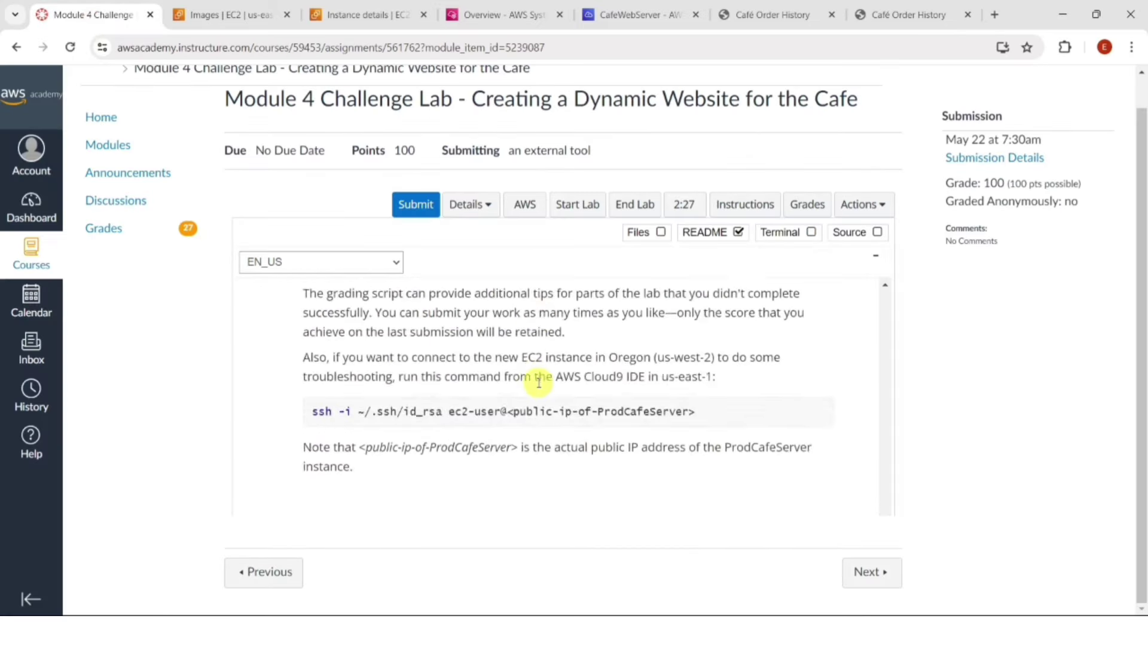
pyautogui.scroll(-15, 539, 383)
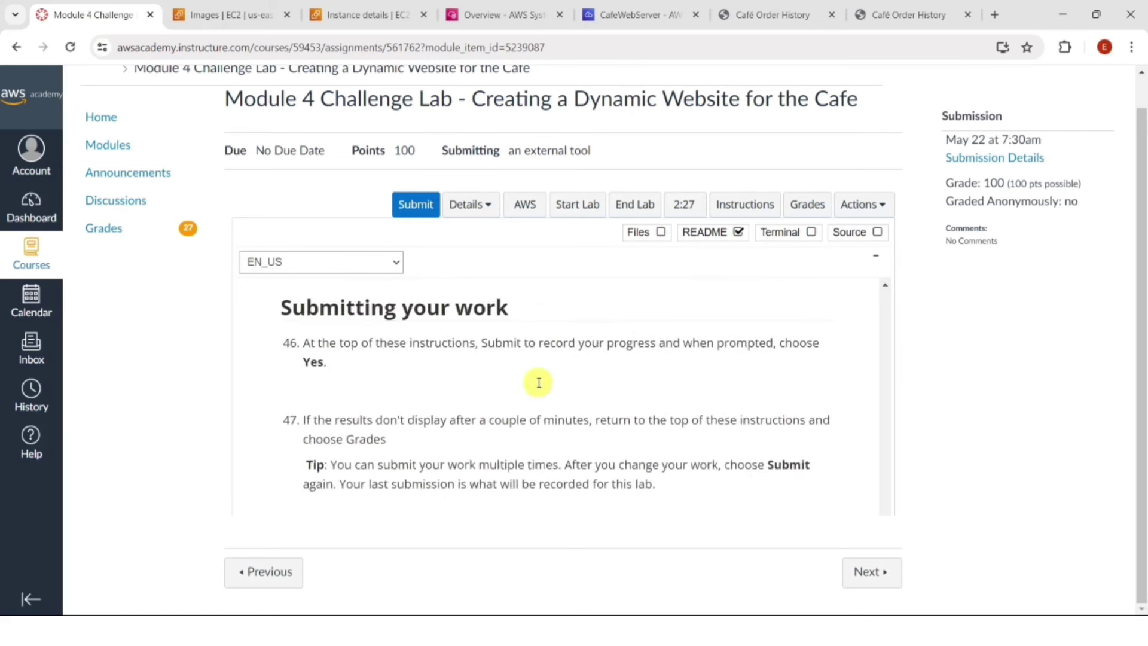
pyautogui.click(414, 206)
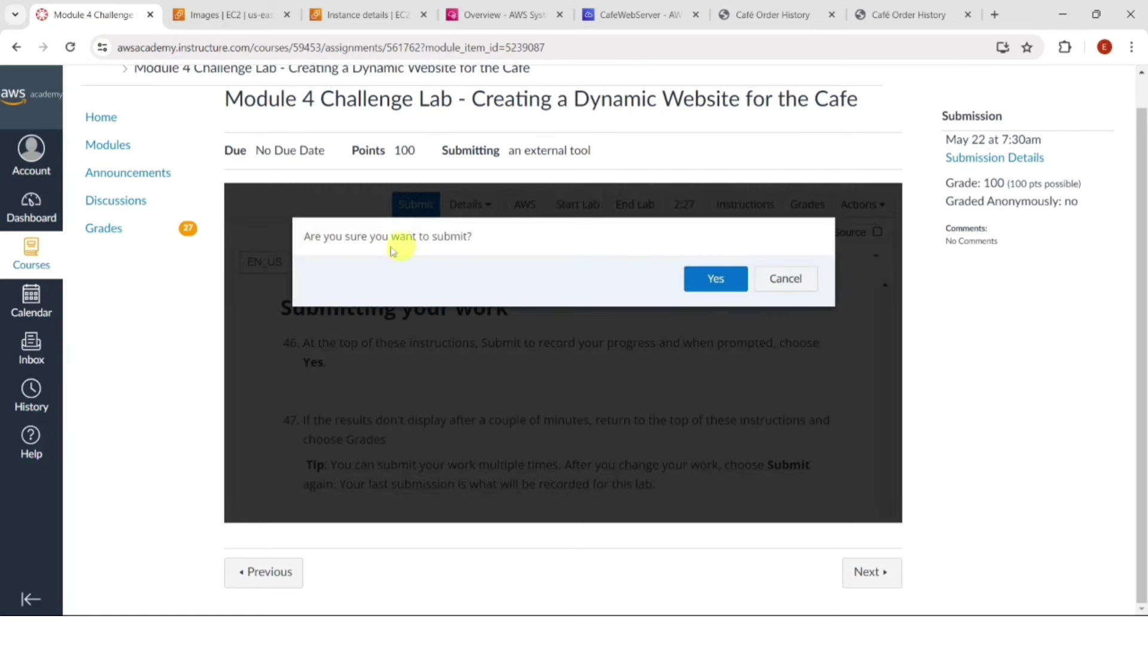
pyautogui.click(713, 281)
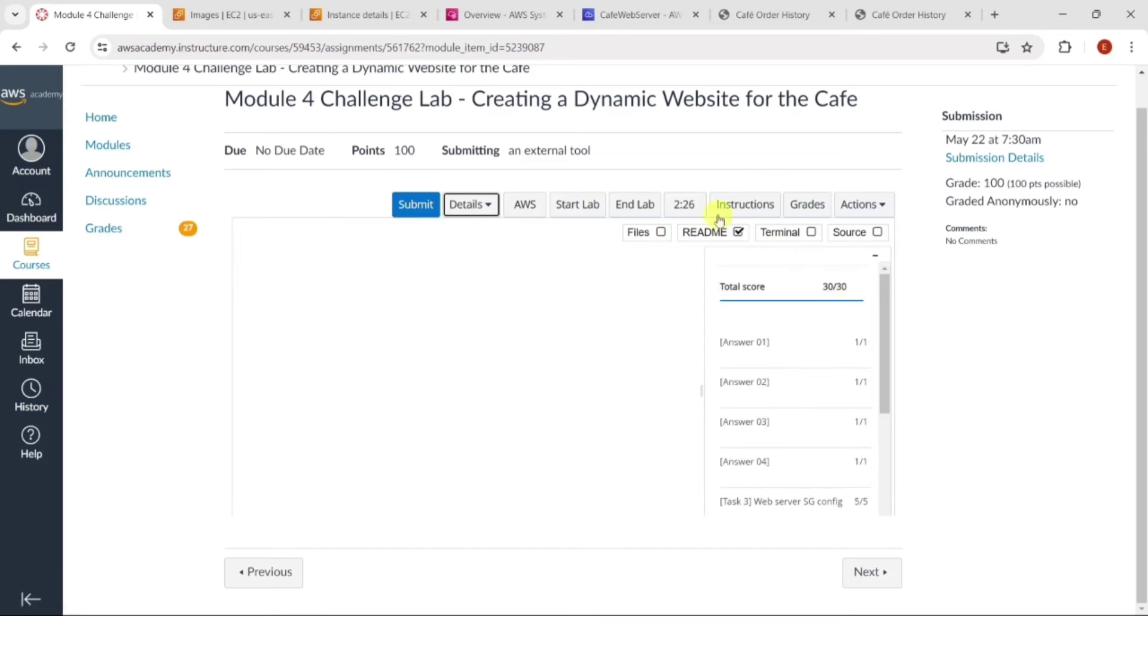
# - End the lab with confirmation and open the course grades to check the Module 4 Challenge Lab entry
pyautogui.click(635, 206)
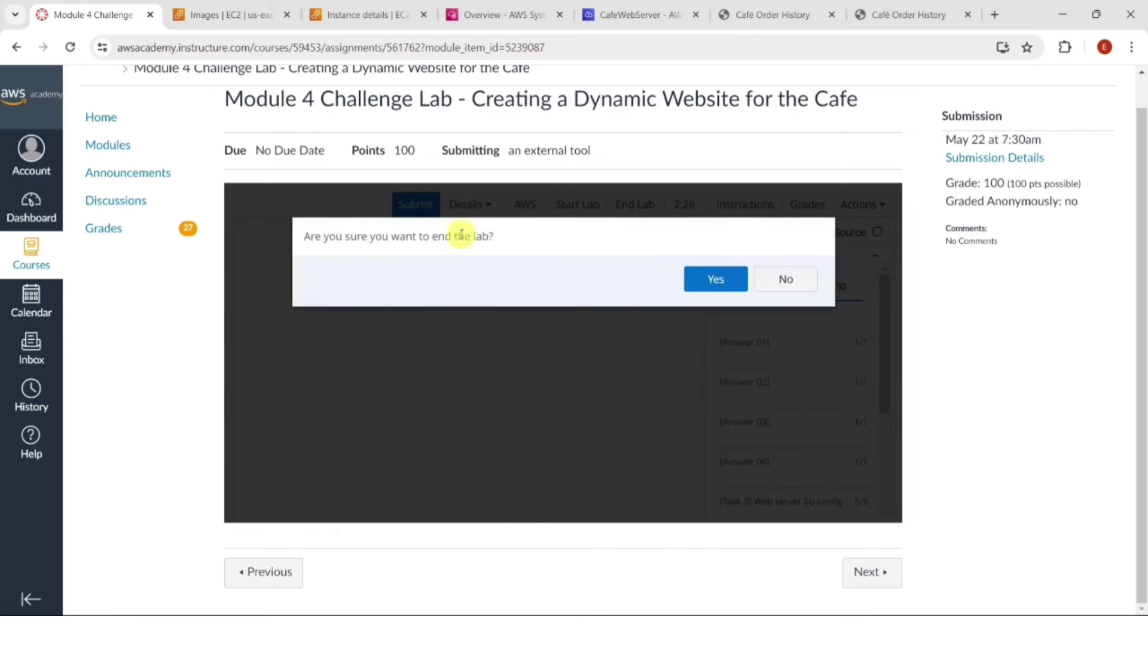
pyautogui.click(700, 280)
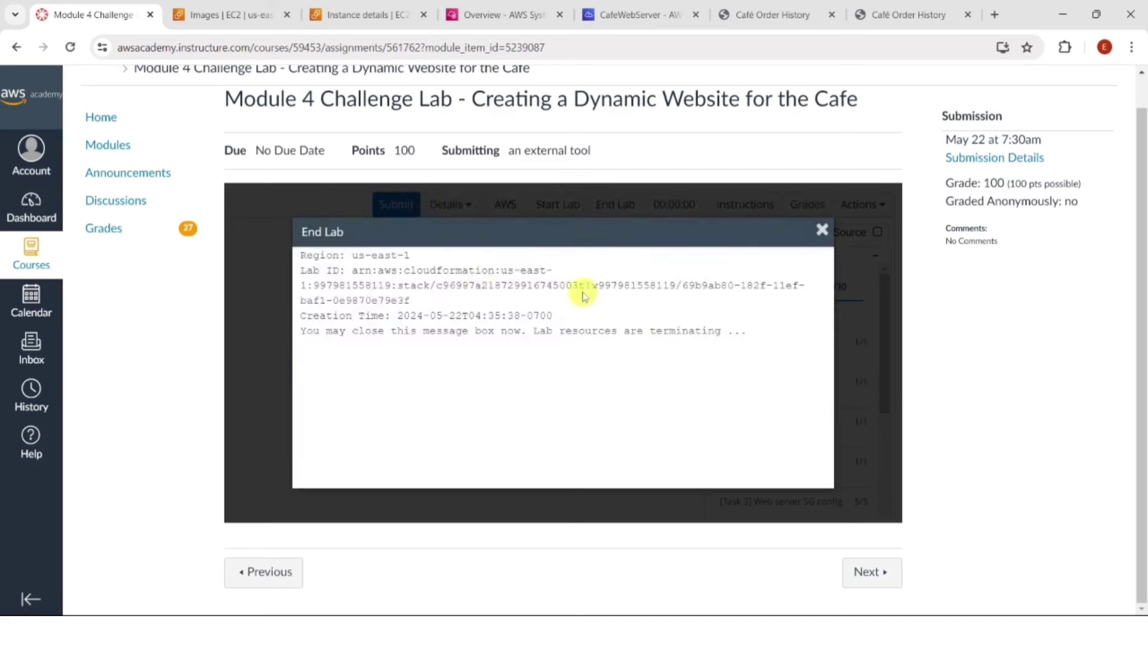
pyautogui.click(99, 231)
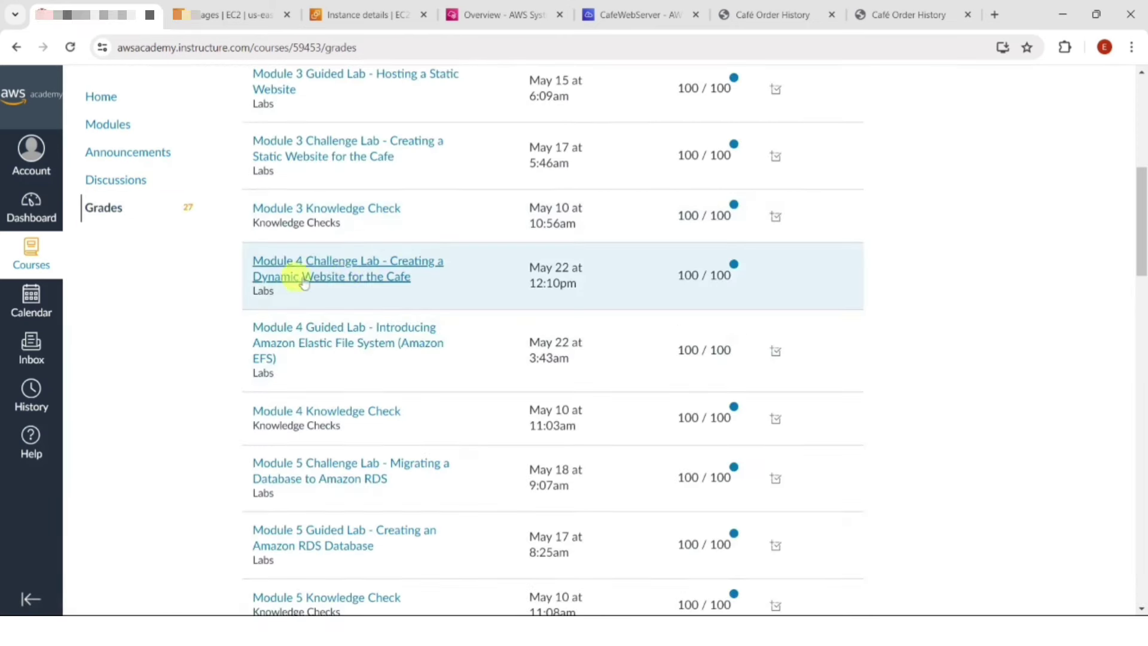